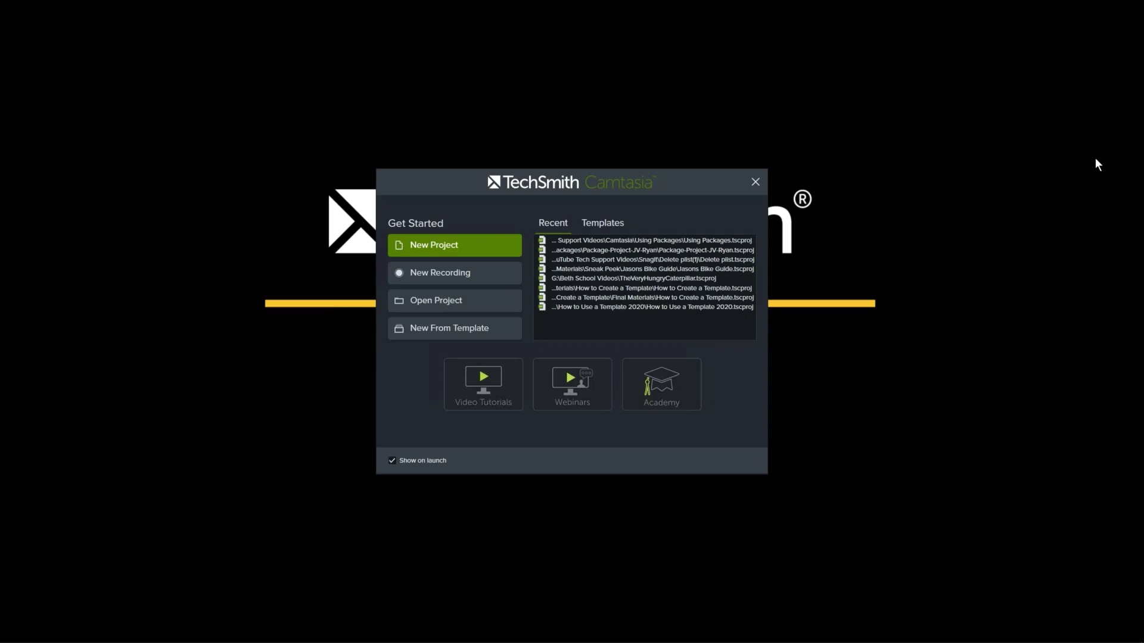
Create a new project from the Camtasia 2020 Default Template.
{"action": "left_click_drag", "start_coordinate": [679, 186], "coordinate": [667, 174]}
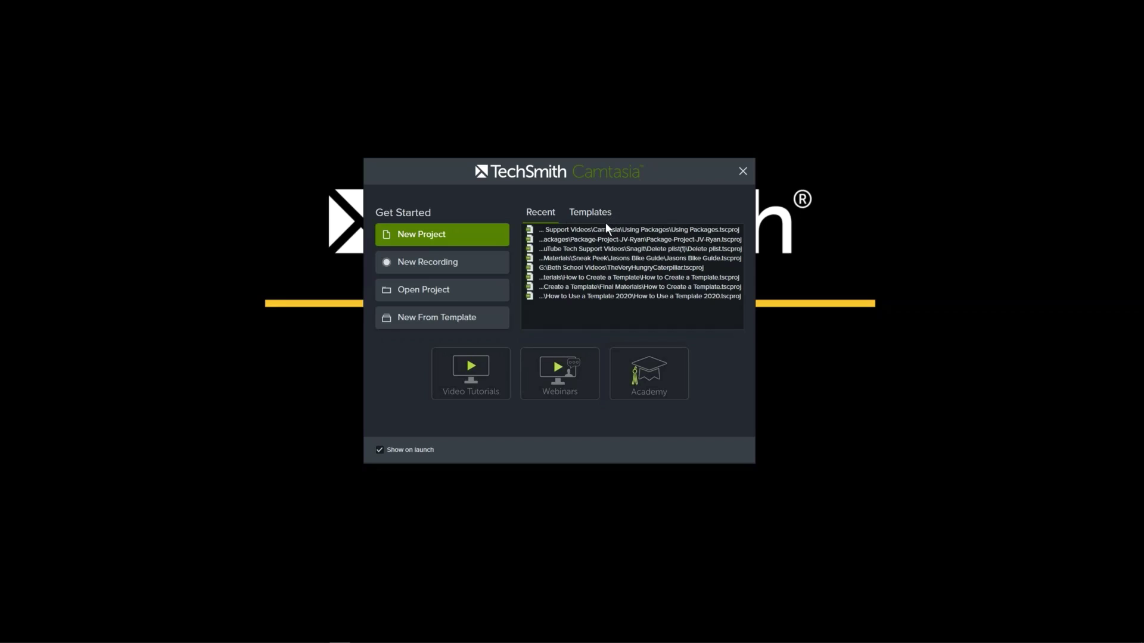
{"action": "left_click", "coordinate": [577, 216]}
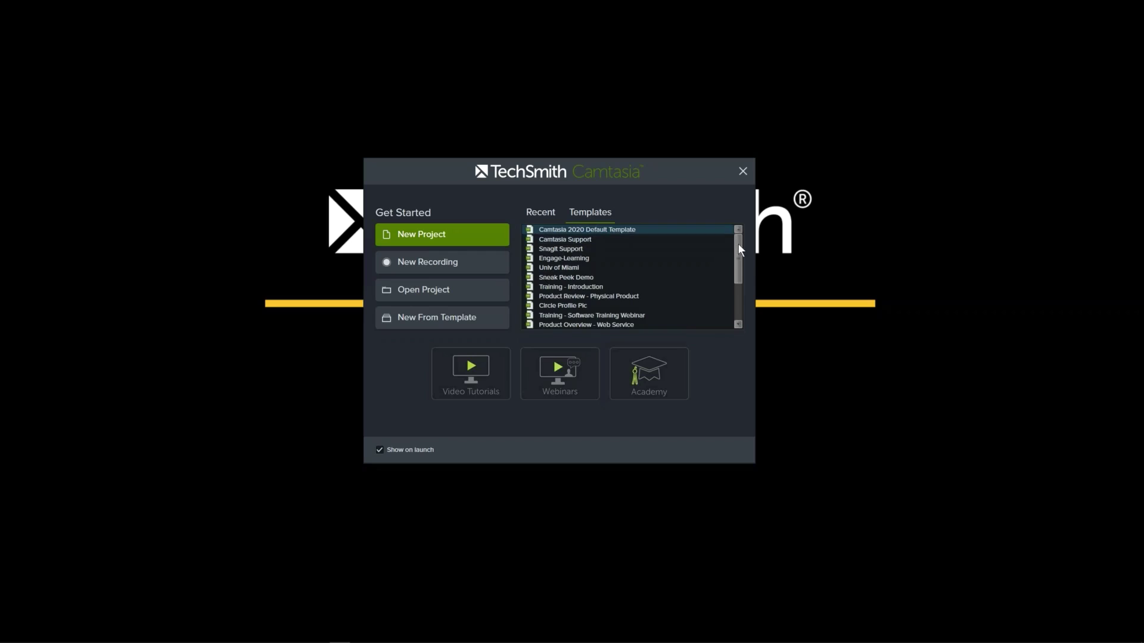
{"action": "mouse_move", "coordinate": [738, 244]}
{"action": "left_mouse_down"}
{"action": "mouse_move", "coordinate": [738, 280]}
{"action": "mouse_move", "coordinate": [737, 238]}
{"action": "left_mouse_up"}
{"action": "left_click", "coordinate": [551, 214]}
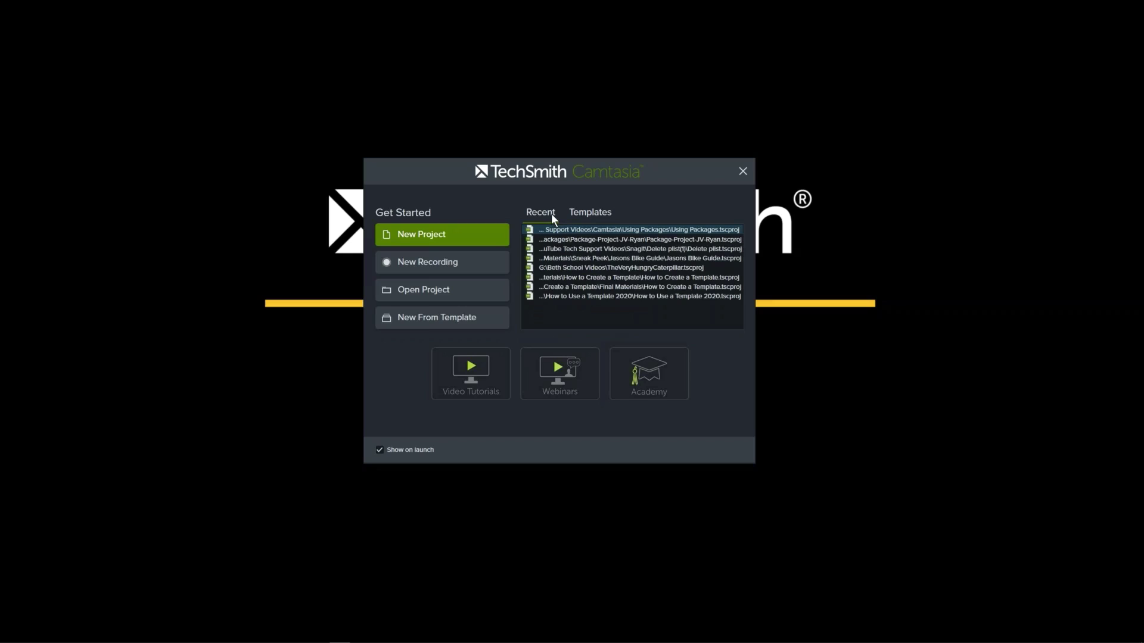
{"action": "left_click", "coordinate": [442, 321]}
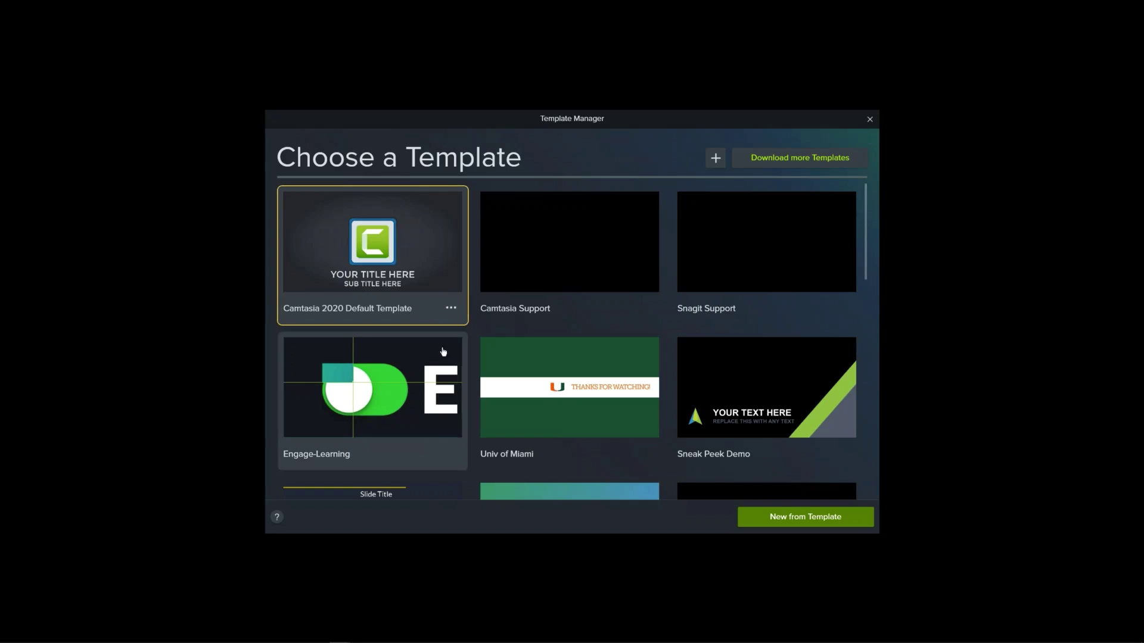
{"action": "scroll", "coordinate": [656, 322], "scroll_direction": "down", "scroll_amount": 5}
{"action": "scroll", "coordinate": [655, 322], "scroll_direction": "down", "scroll_amount": 3}
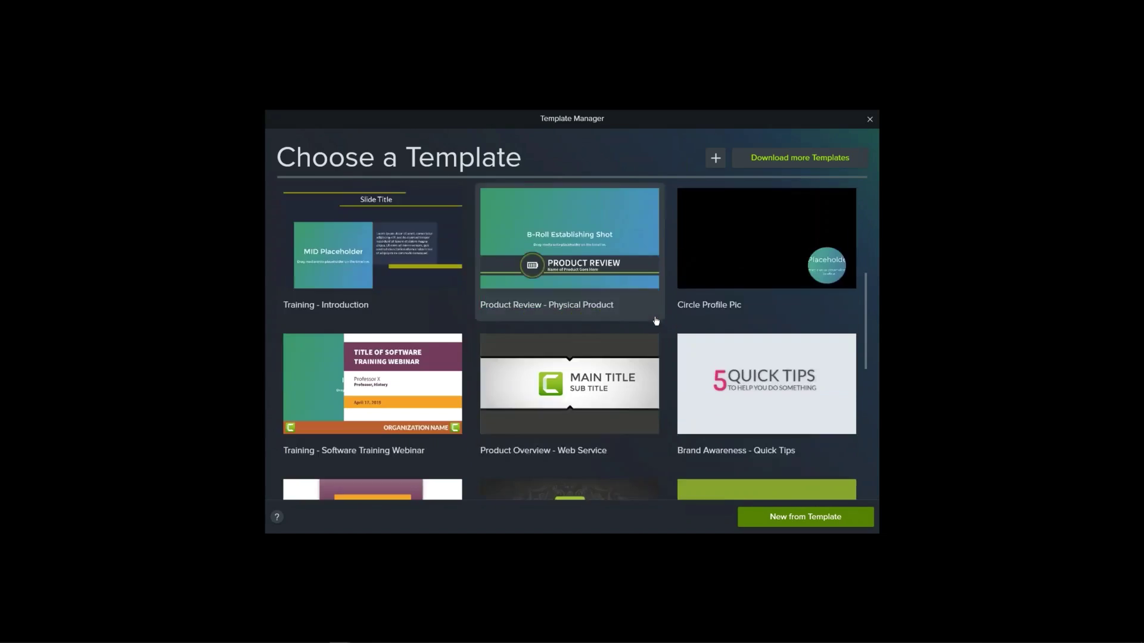
{"action": "scroll", "coordinate": [656, 322], "scroll_direction": "up", "scroll_amount": 8}
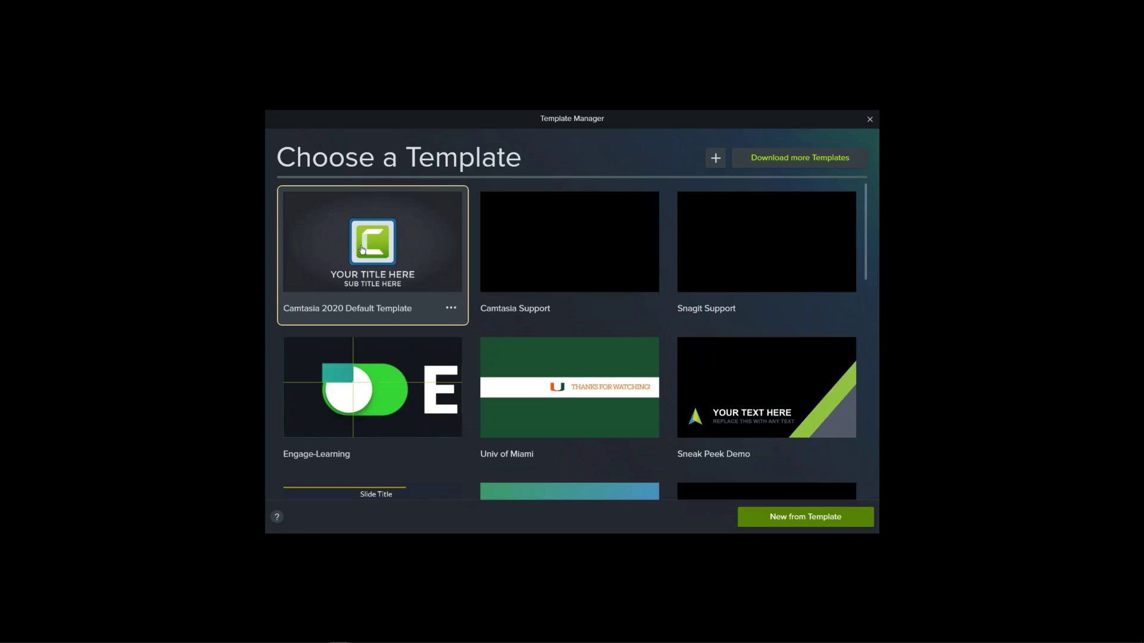
{"action": "left_click", "coordinate": [786, 513]}
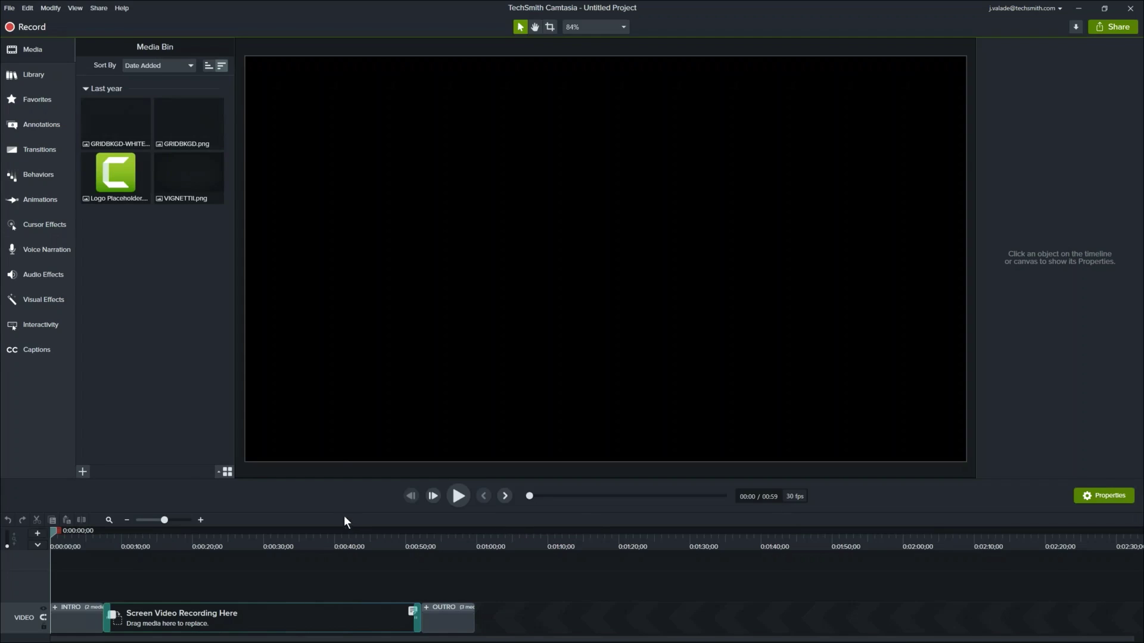
Examine the template's bundled media, its intro and outro, and the screen recording placeholder with its note.
{"action": "left_click", "coordinate": [125, 120]}
{"action": "left_click", "coordinate": [168, 121], "text": "ctrl"}
{"action": "left_click", "coordinate": [168, 120]}
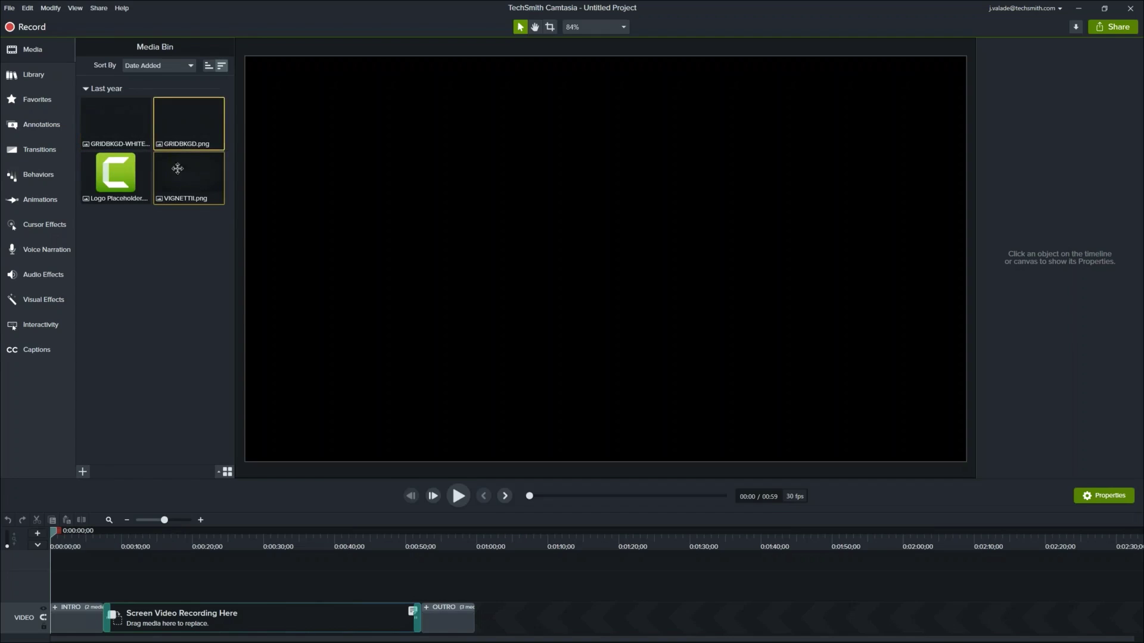
{"action": "left_click", "coordinate": [173, 171]}
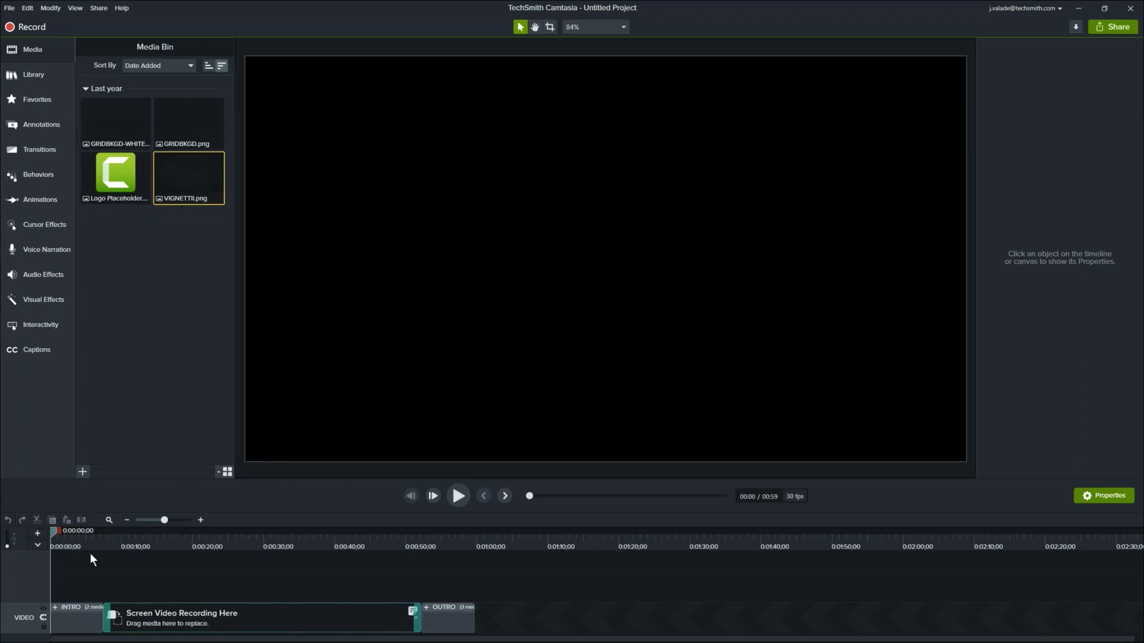
{"action": "mouse_move", "coordinate": [79, 544]}
{"action": "left_mouse_down"}
{"action": "mouse_move", "coordinate": [80, 530]}
{"action": "mouse_move", "coordinate": [47, 531]}
{"action": "mouse_move", "coordinate": [89, 534]}
{"action": "left_mouse_up"}
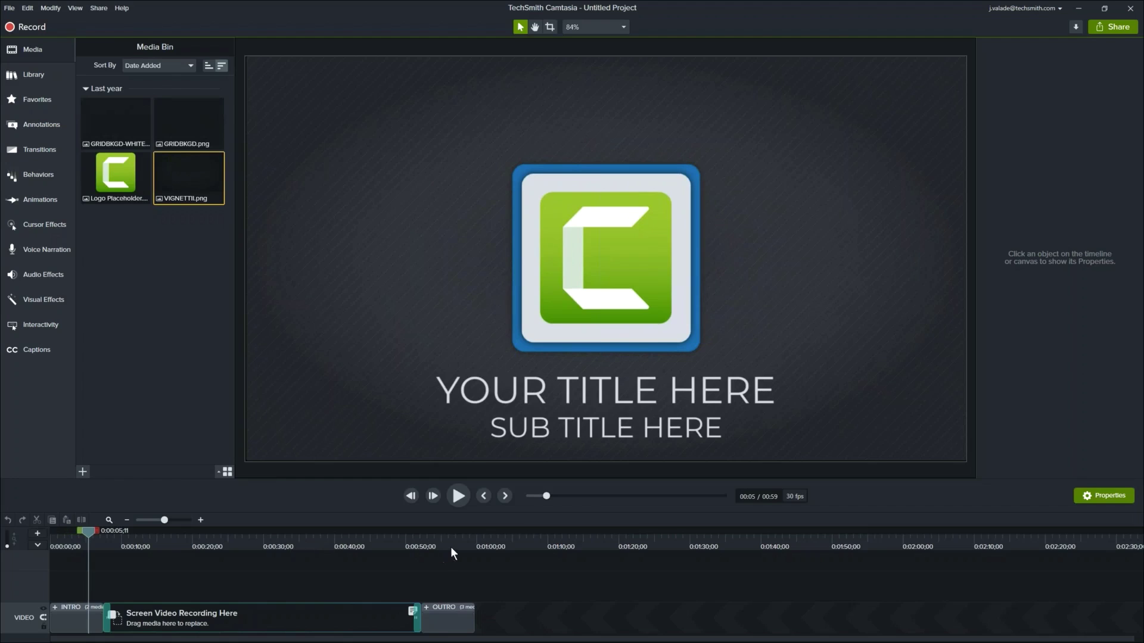
{"action": "mouse_move", "coordinate": [447, 542]}
{"action": "left_mouse_down"}
{"action": "mouse_move", "coordinate": [431, 542]}
{"action": "mouse_move", "coordinate": [456, 546]}
{"action": "left_mouse_up"}
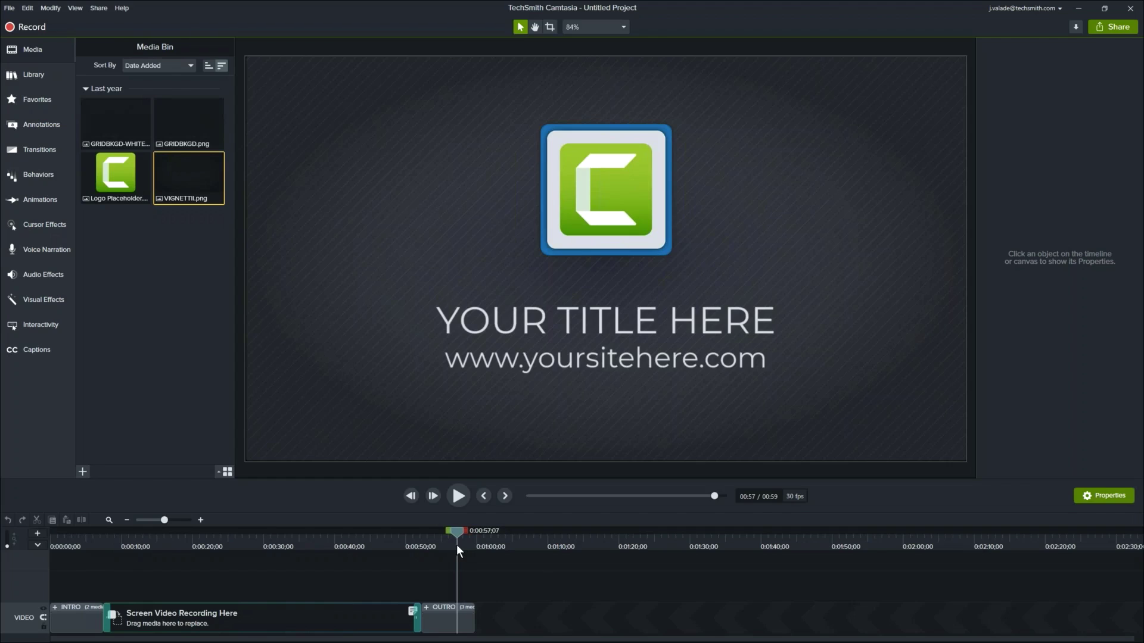
{"action": "left_click", "coordinate": [204, 540]}
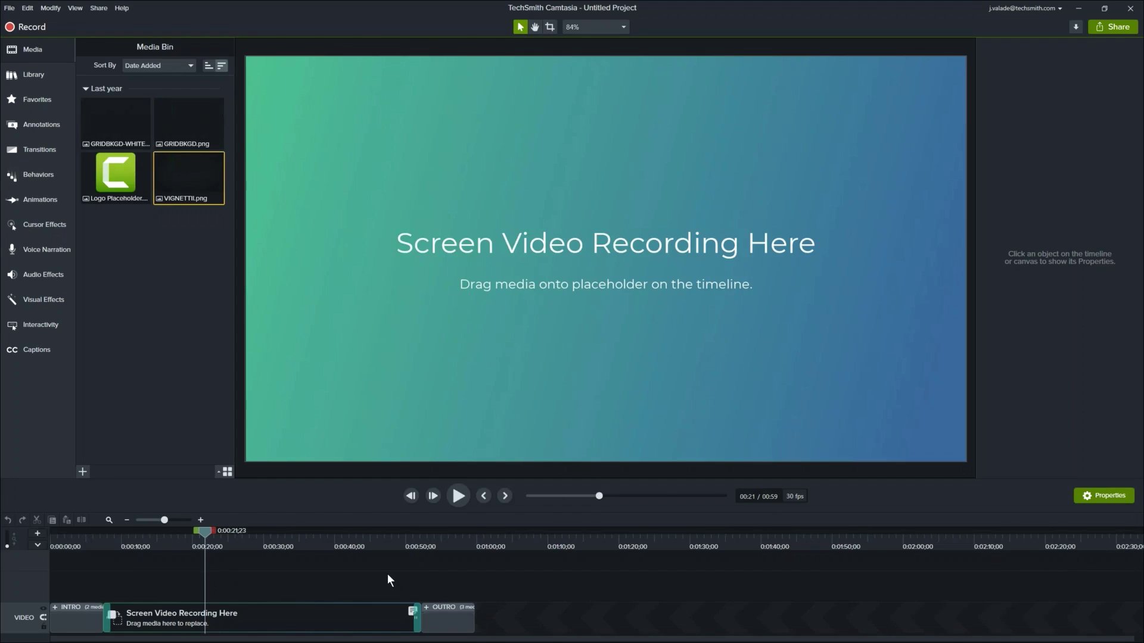
{"action": "left_click", "coordinate": [412, 615]}
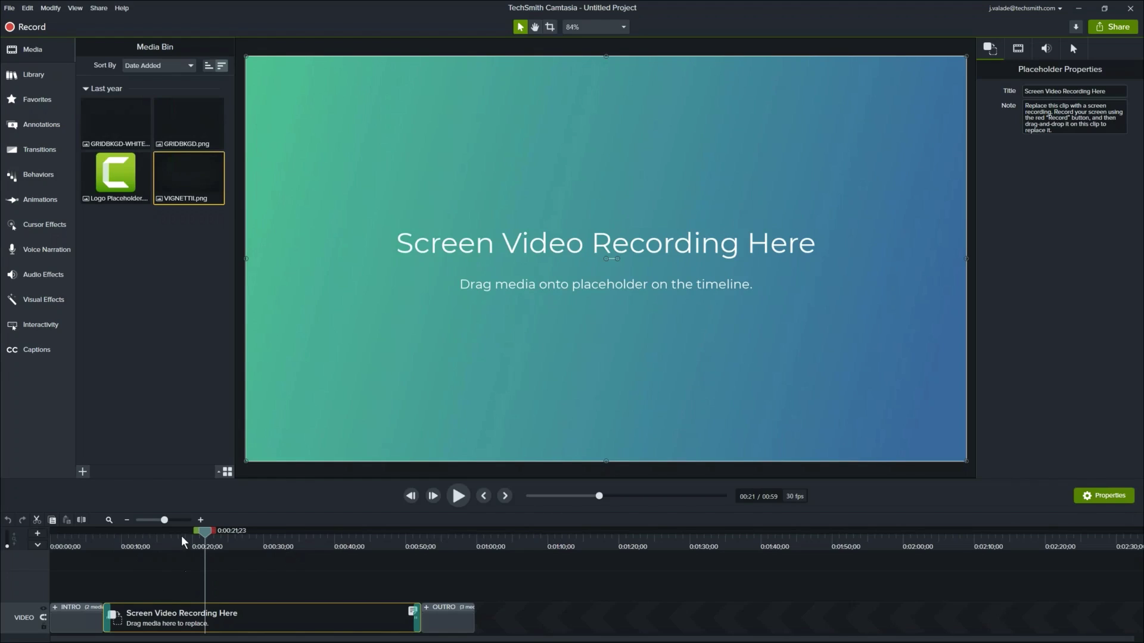
{"action": "left_click_drag", "start_coordinate": [182, 537], "coordinate": [216, 534]}
{"action": "left_click", "coordinate": [109, 543]}
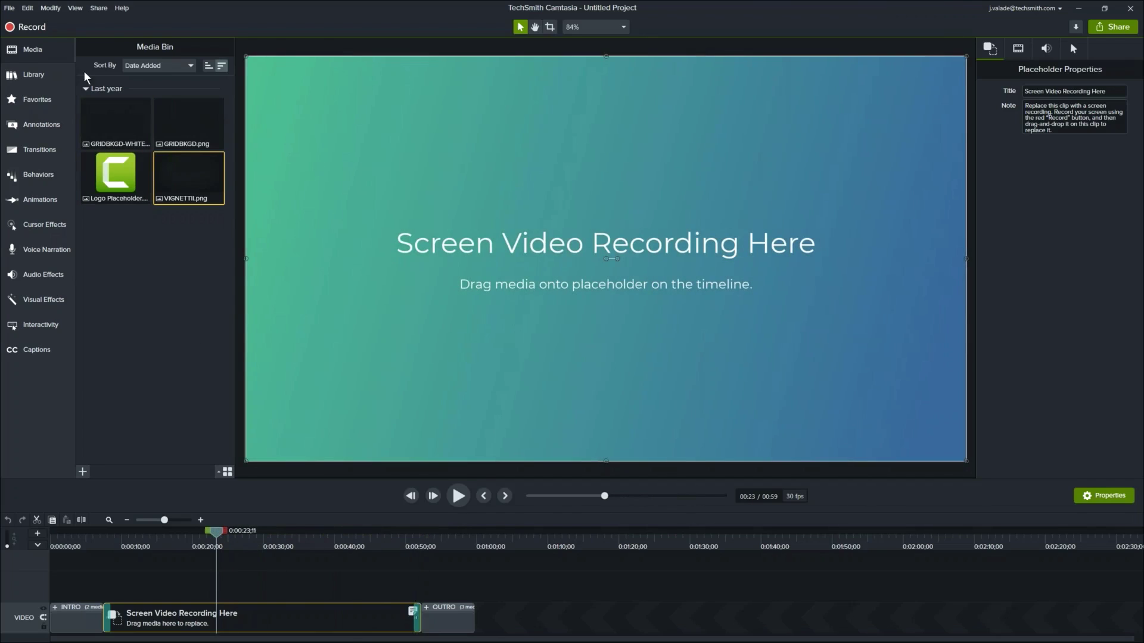
Replace the screen recording placeholder with Mock Walkthrough from the What's New 2020 library, using Ripple Replace.
{"action": "left_click", "coordinate": [37, 76]}
{"action": "left_click", "coordinate": [132, 69]}
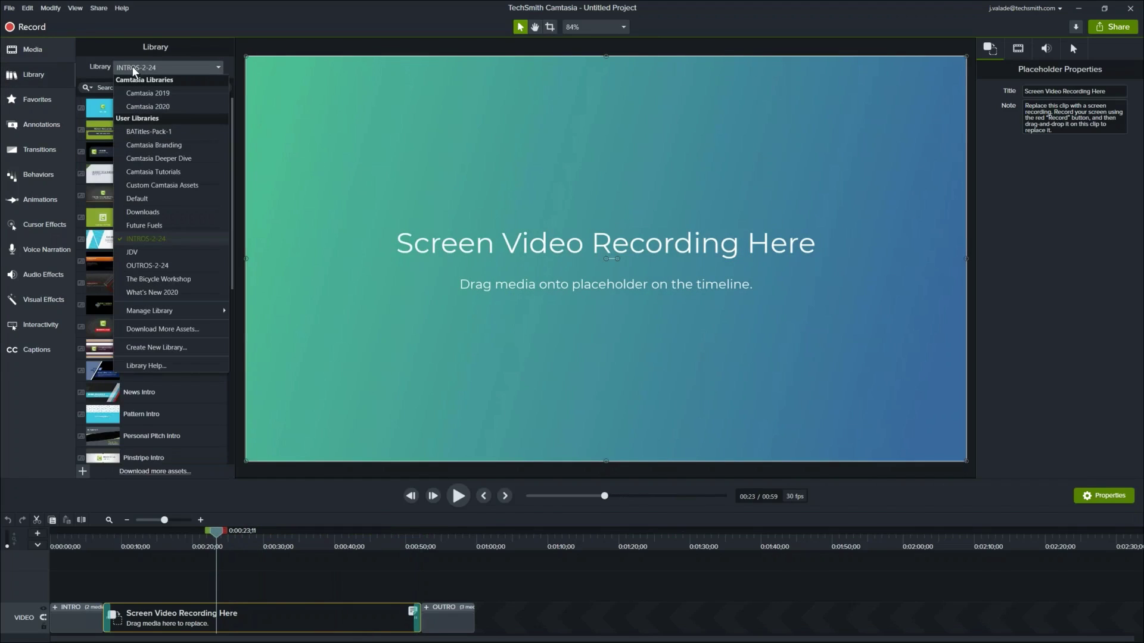
{"action": "left_click", "coordinate": [154, 293]}
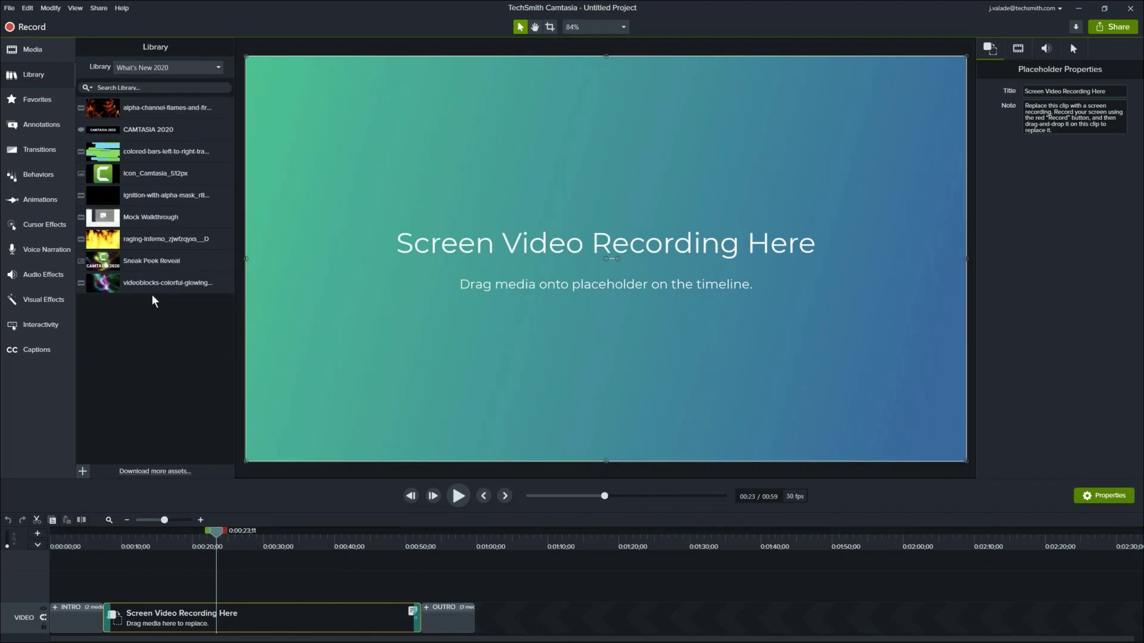
{"action": "left_click", "coordinate": [140, 218]}
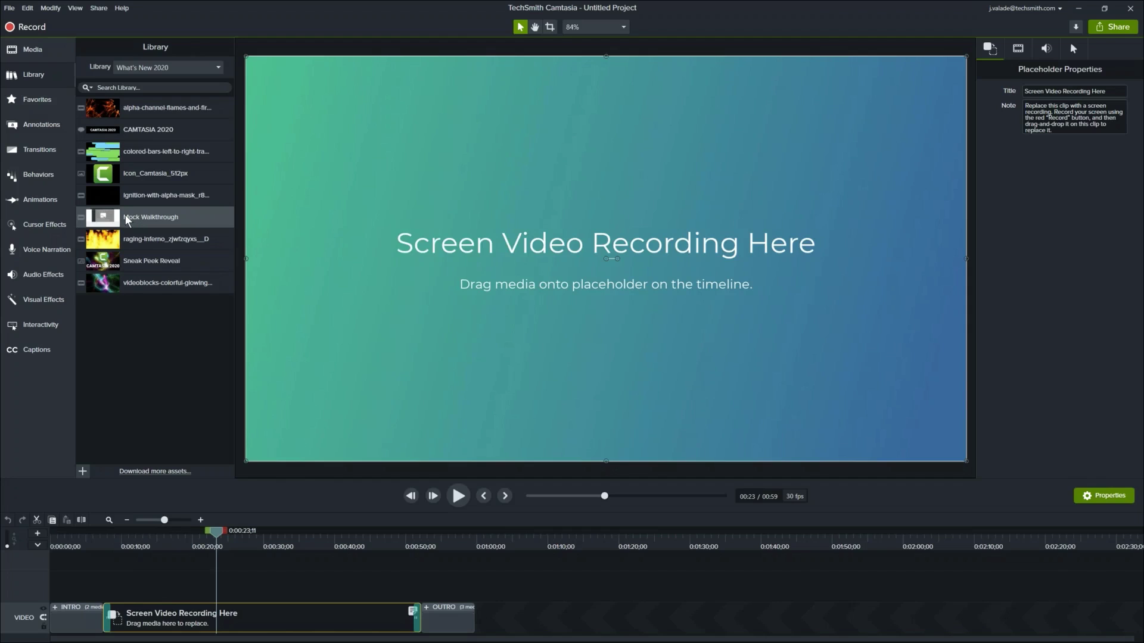
{"action": "left_click_drag", "start_coordinate": [127, 221], "coordinate": [218, 624]}
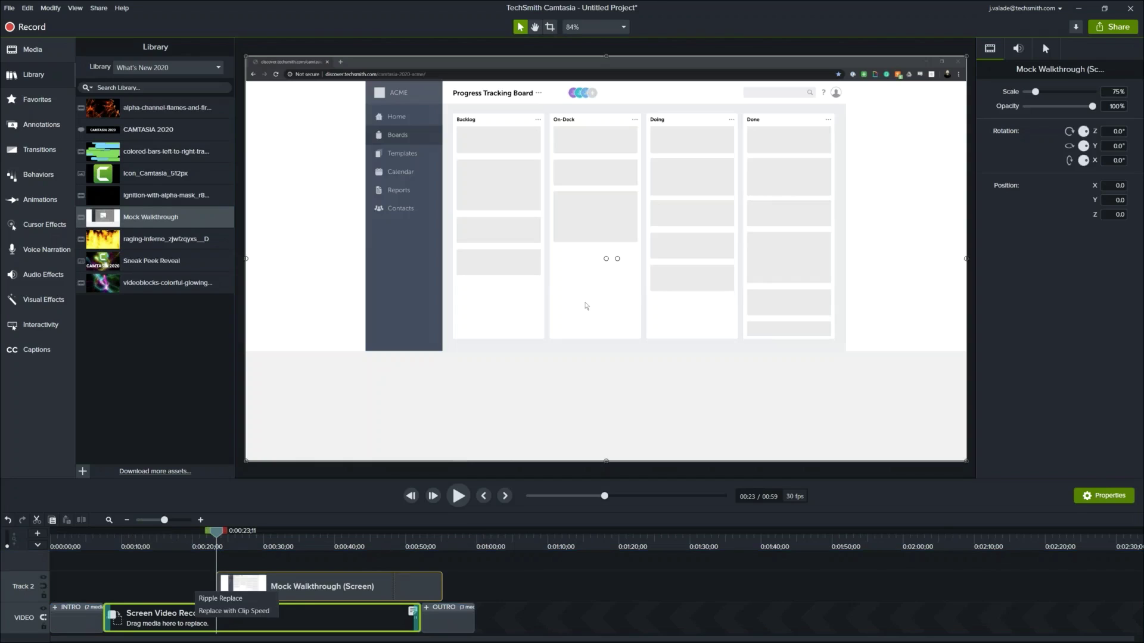
{"action": "left_click", "coordinate": [220, 599]}
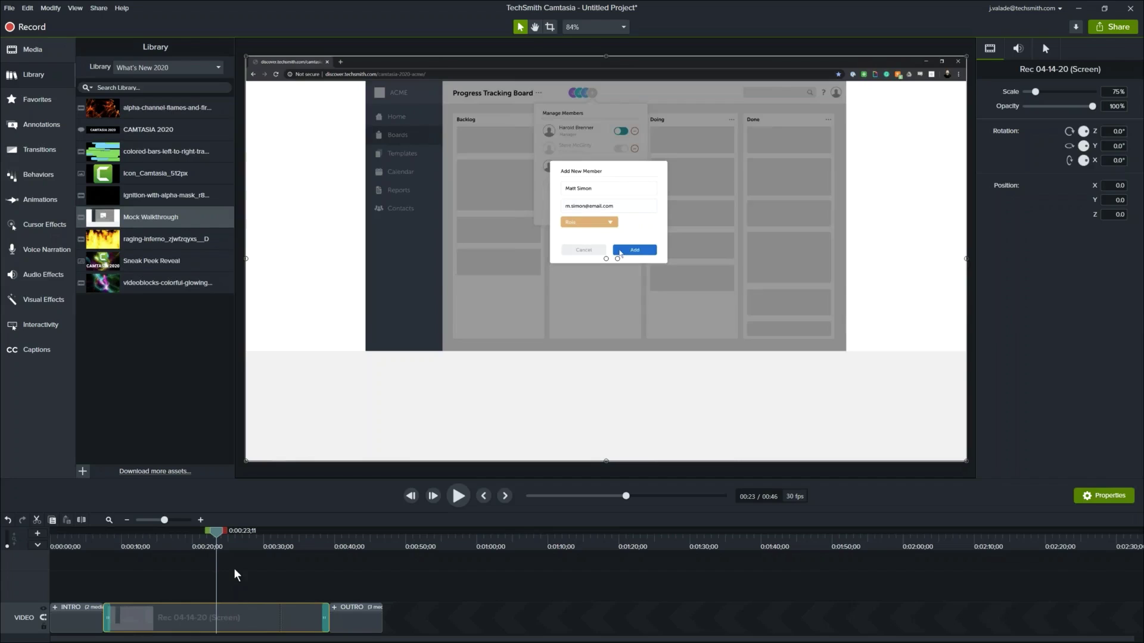
{"action": "left_click_drag", "start_coordinate": [216, 532], "coordinate": [366, 600]}
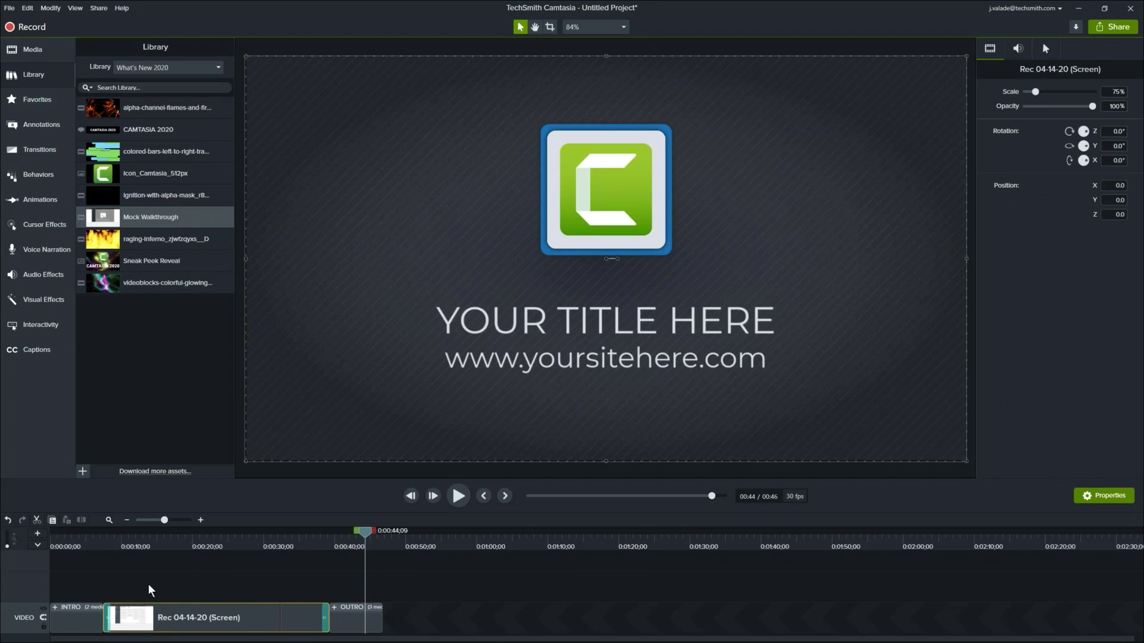
Set the intro's title to "Adding a person" and its sub-text to "New Workflow".
{"action": "left_click", "coordinate": [72, 619]}
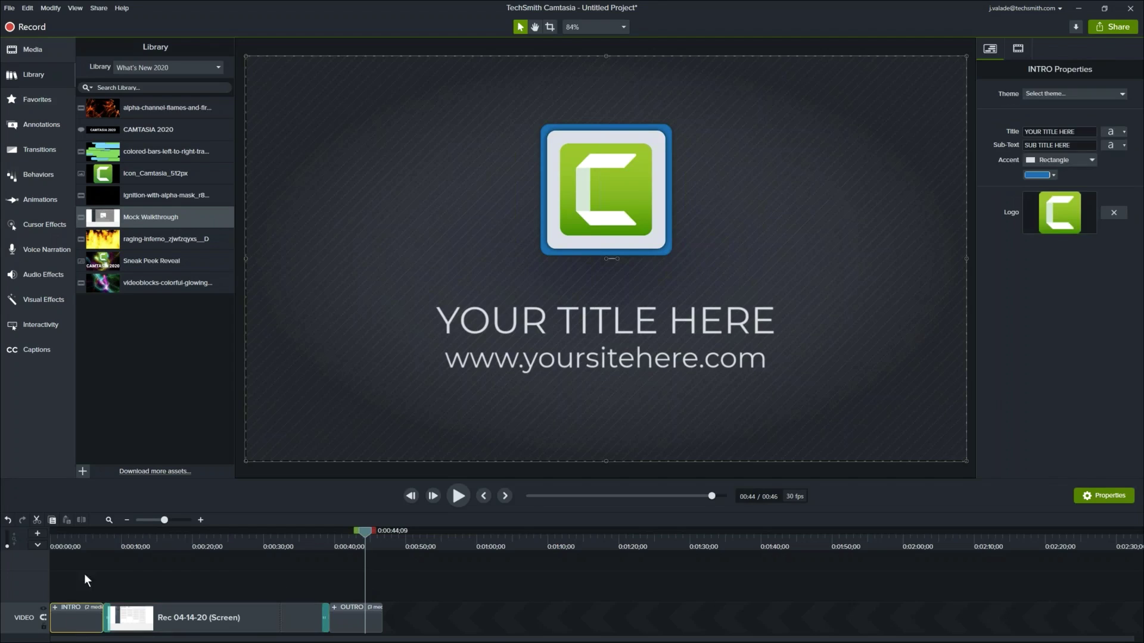
{"action": "left_click", "coordinate": [84, 542]}
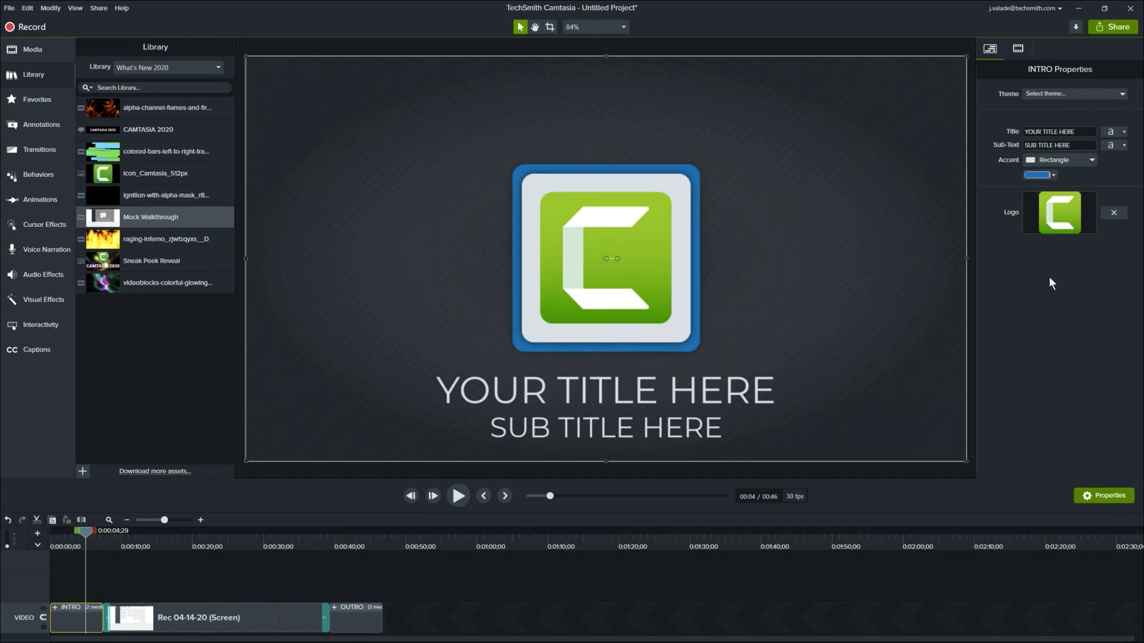
{"action": "left_click", "coordinate": [1052, 132]}
{"action": "type", "text": "Adding a person"}
{"action": "key", "text": "Tab"}
{"action": "type", "text": "New Wrd"}
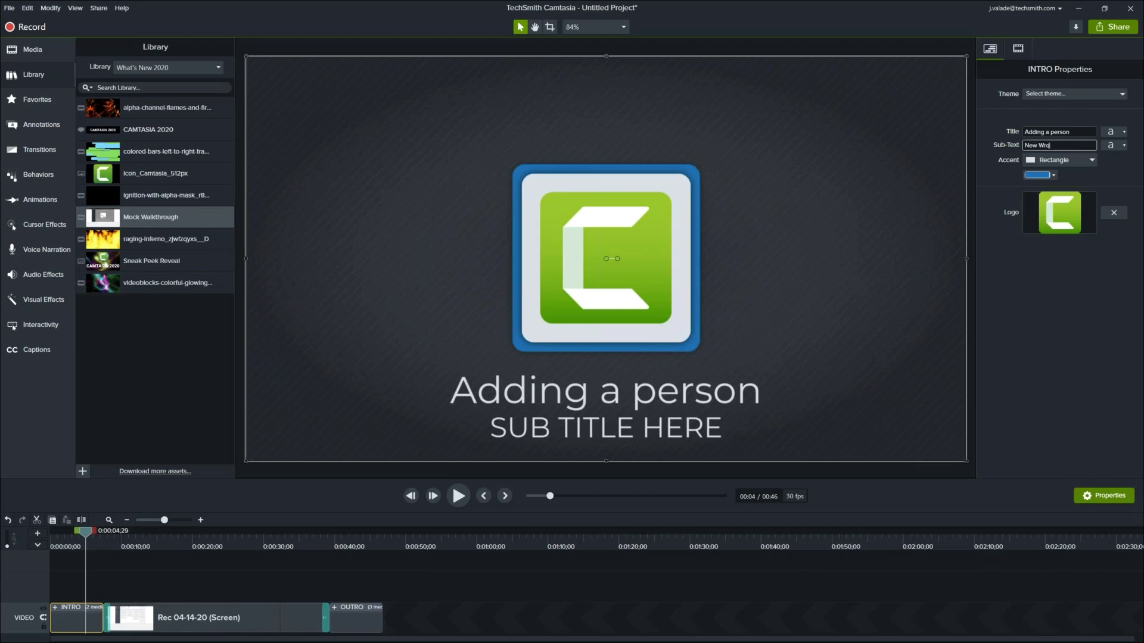
{"action": "key", "text": "BackSpace"}
{"action": "type", "text": "orkflow"}
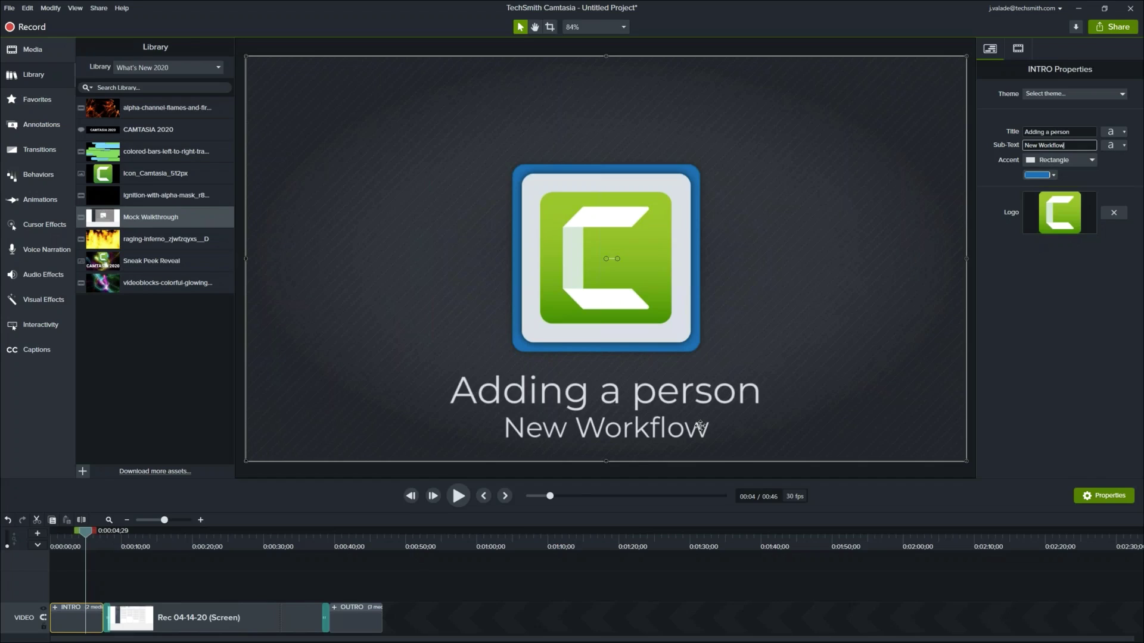
{"action": "left_click", "coordinate": [1093, 281]}
Apply the ACME theme to both the intro and the outro.
{"action": "left_click", "coordinate": [1092, 95]}
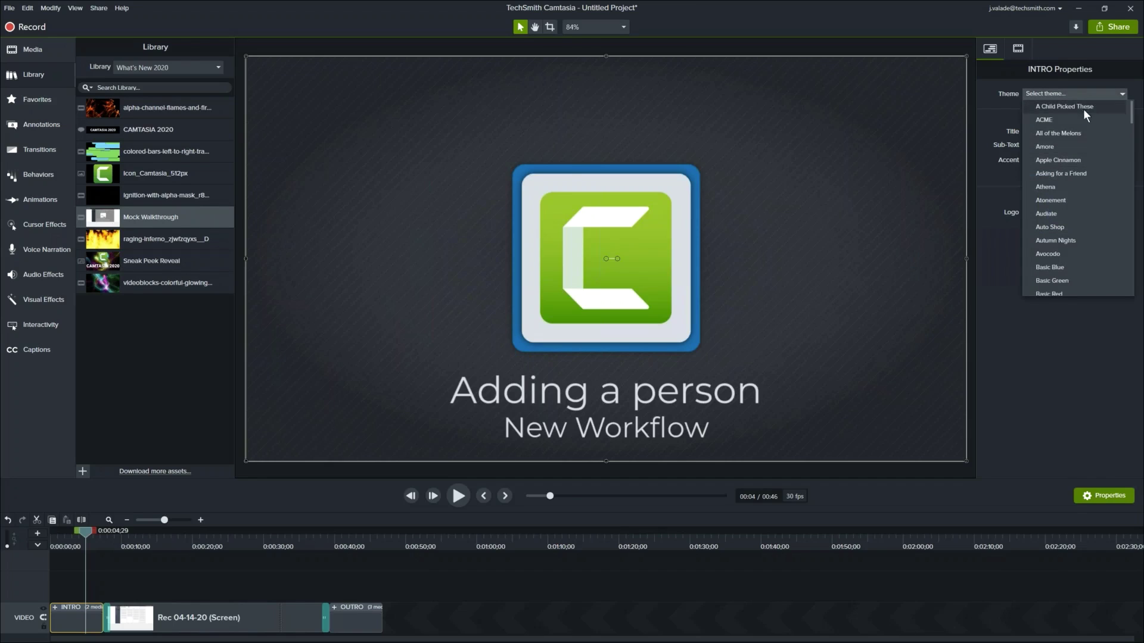
{"action": "left_click", "coordinate": [1064, 119]}
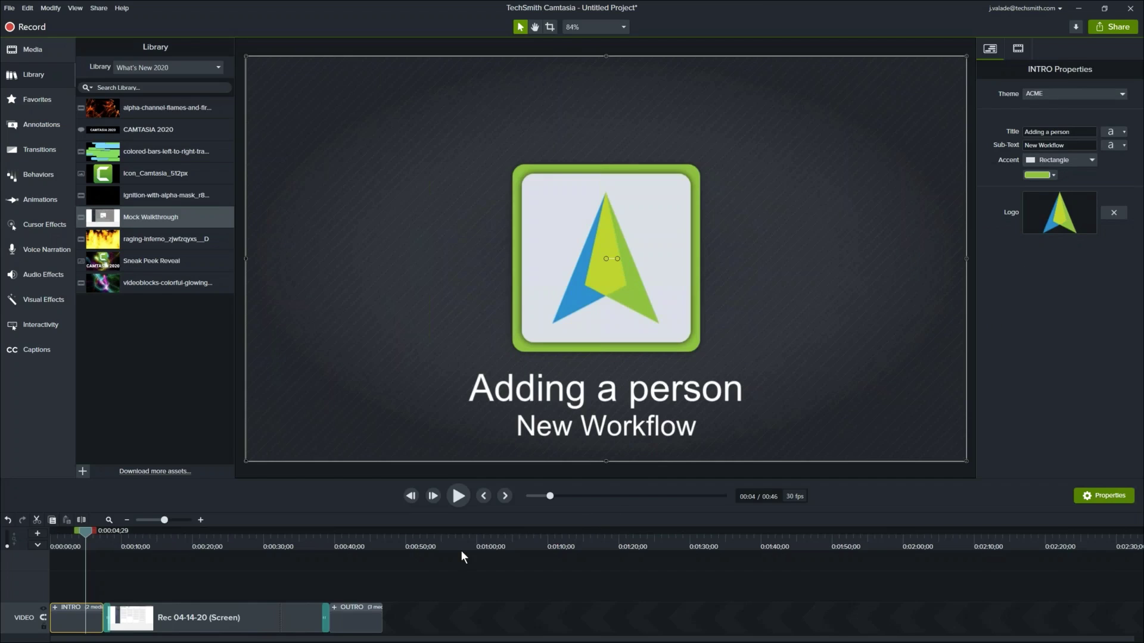
{"action": "left_click", "coordinate": [347, 538]}
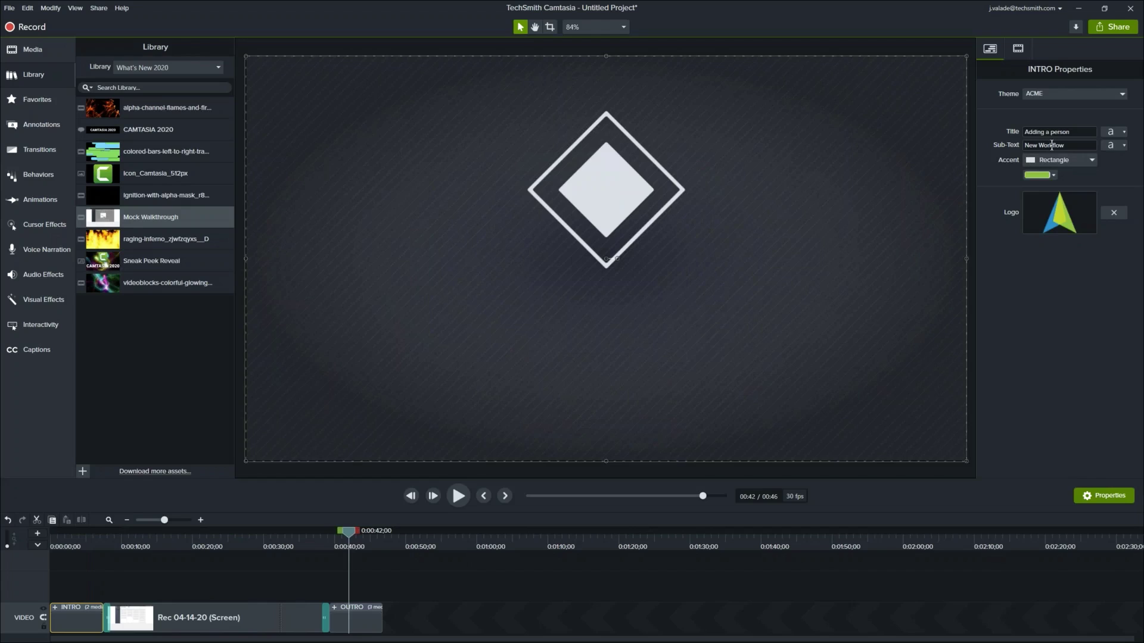
{"action": "left_click", "coordinate": [374, 624]}
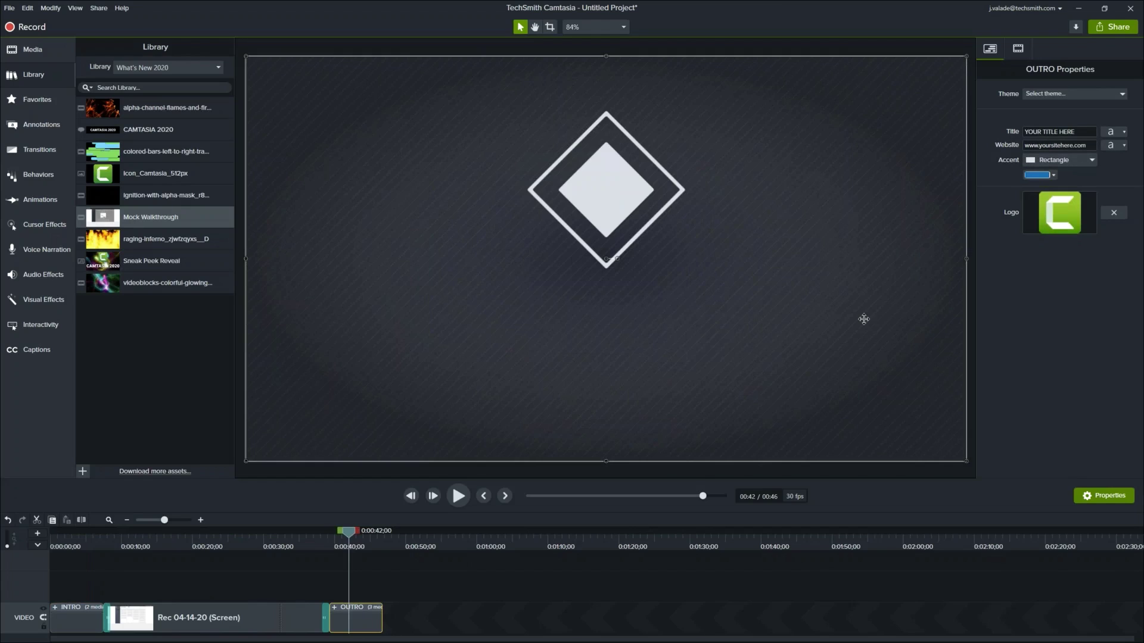
{"action": "left_click", "coordinate": [1040, 93]}
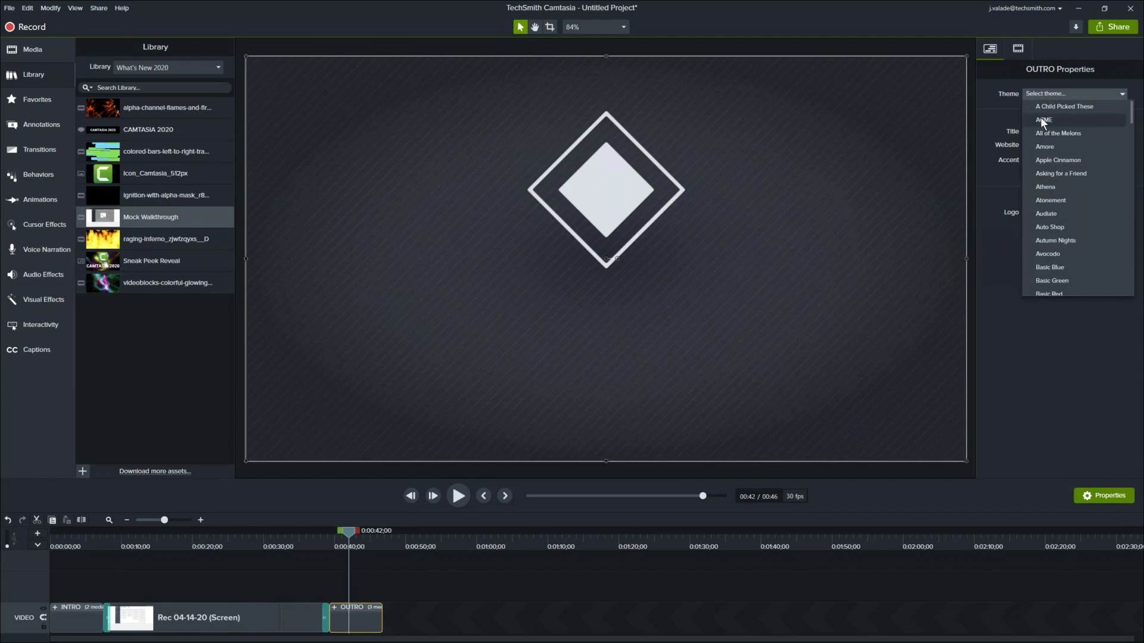
{"action": "left_click", "coordinate": [1040, 120]}
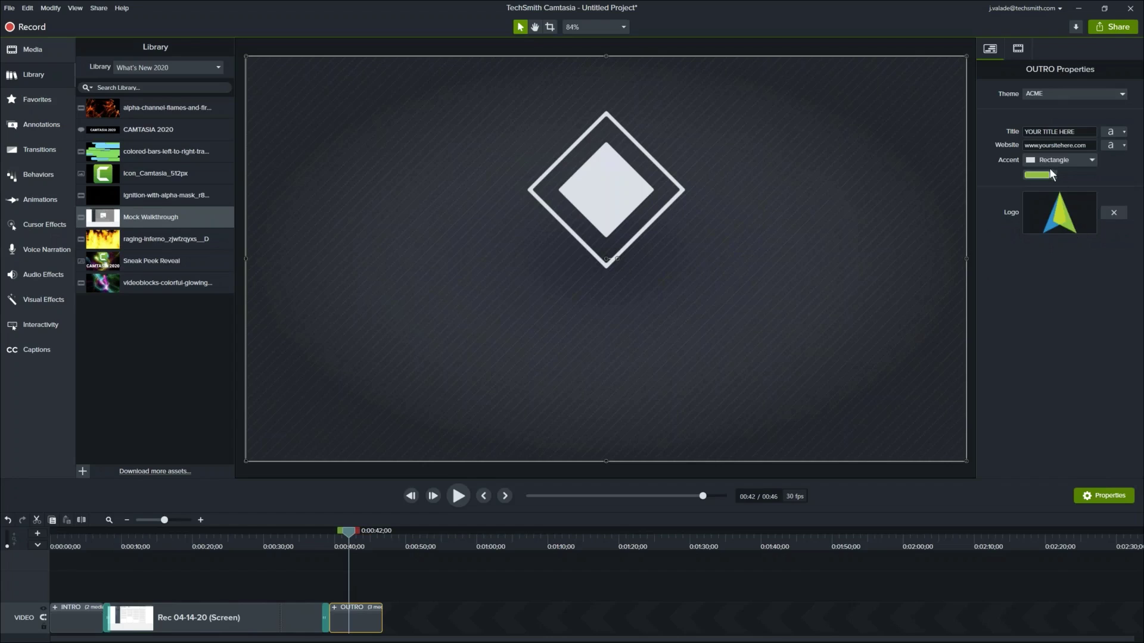
Set the outro's title to "TechSmith".
{"action": "triple_click", "coordinate": [1065, 131]}
{"action": "type", "text": "TechSmith"}
{"action": "key", "text": "Tab"}
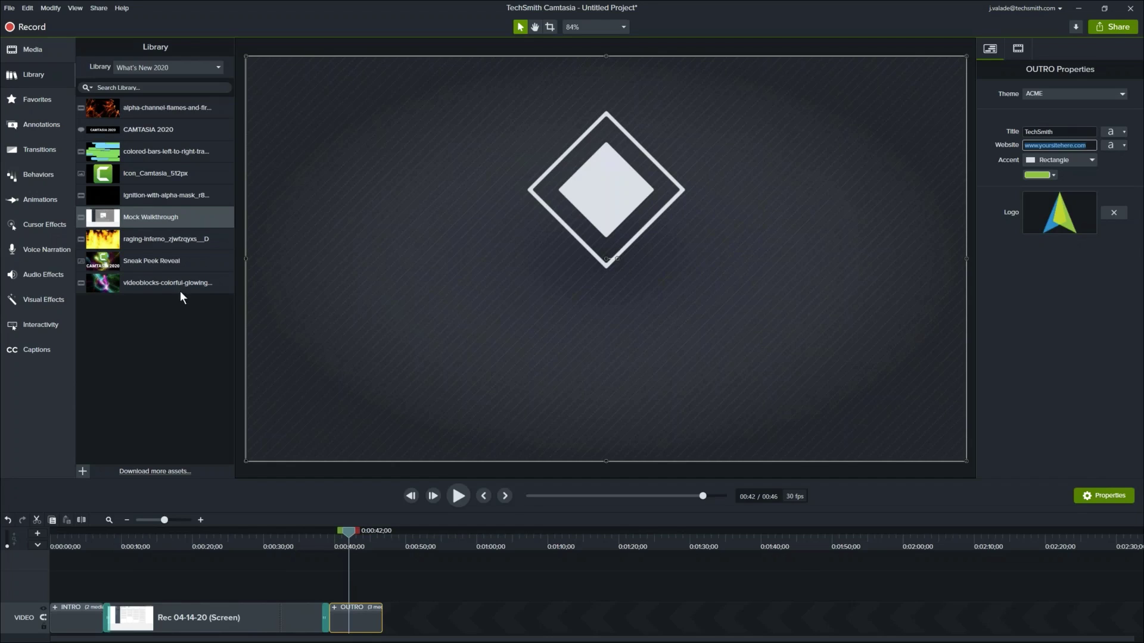
Play the edited video from the start and skim through the screen recording section.
{"action": "left_click", "coordinate": [173, 541]}
{"action": "left_click_drag", "start_coordinate": [174, 532], "coordinate": [50, 533]}
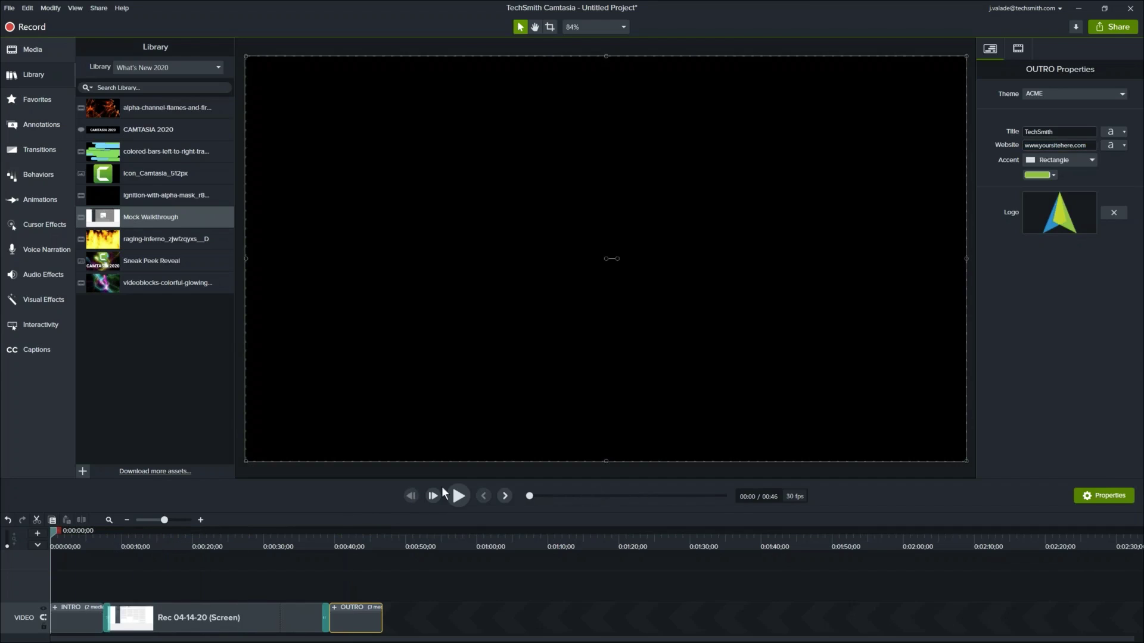
{"action": "left_click", "coordinate": [458, 495]}
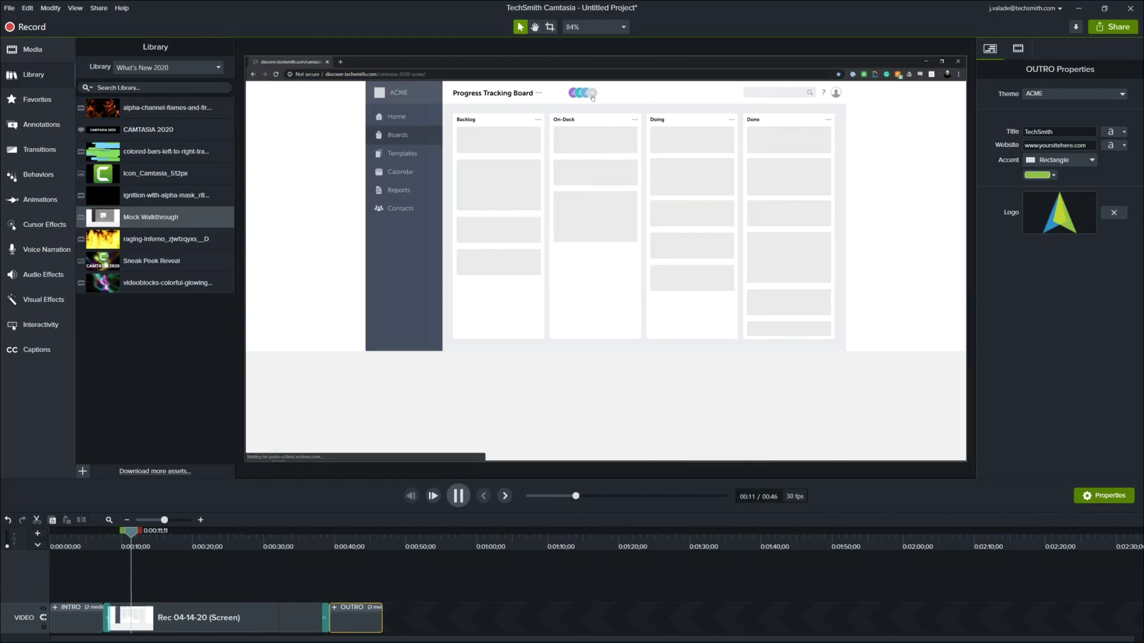
{"action": "left_click", "coordinate": [182, 541]}
{"action": "left_click_drag", "start_coordinate": [186, 527], "coordinate": [230, 559]}
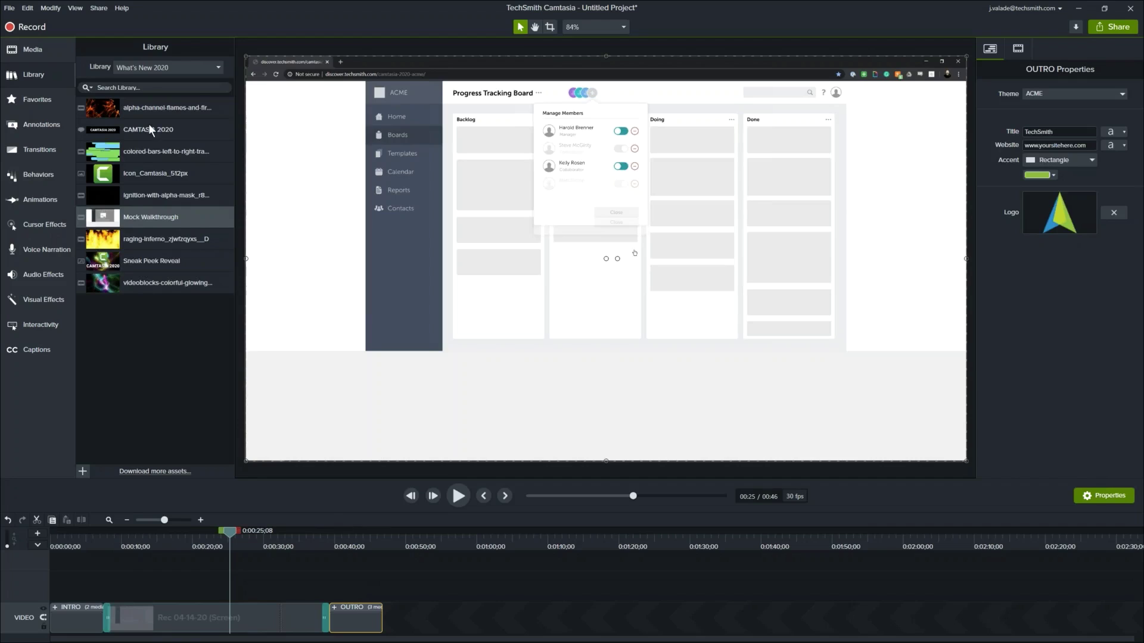
Start a new blank project without saving the changes to the current one.
{"action": "left_click", "coordinate": [11, 9]}
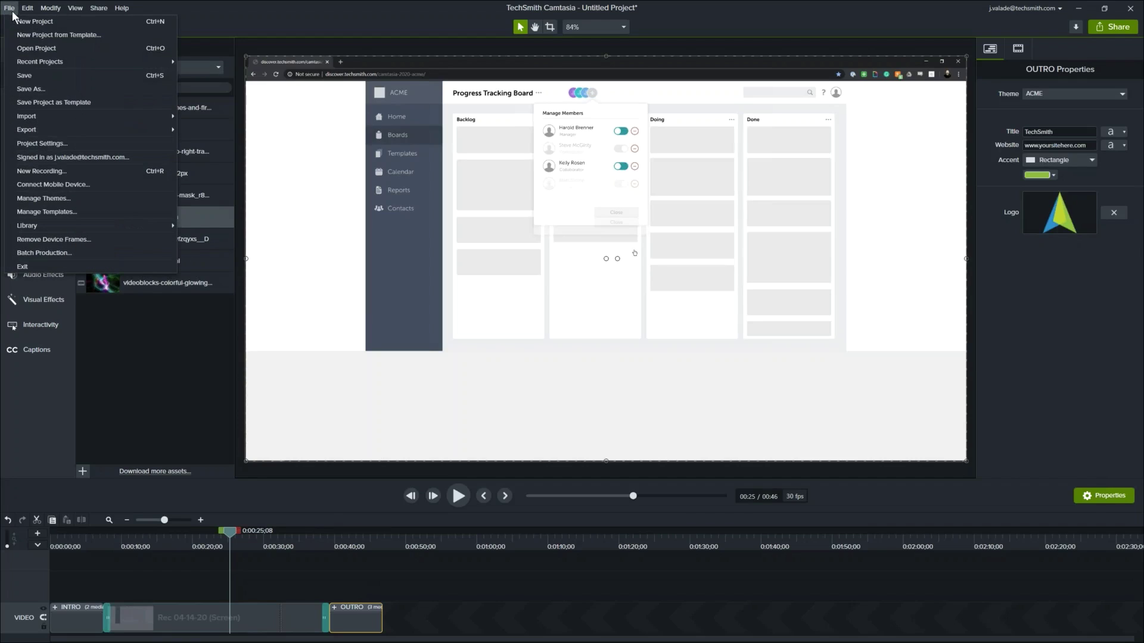
{"action": "left_click", "coordinate": [42, 22]}
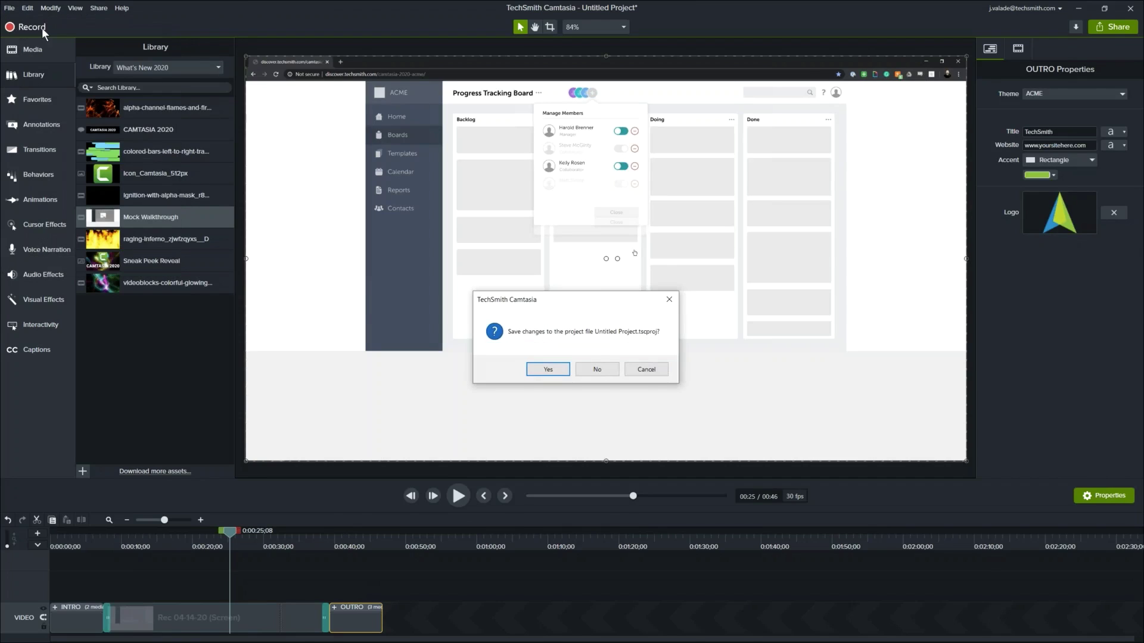
{"action": "left_click", "coordinate": [596, 369]}
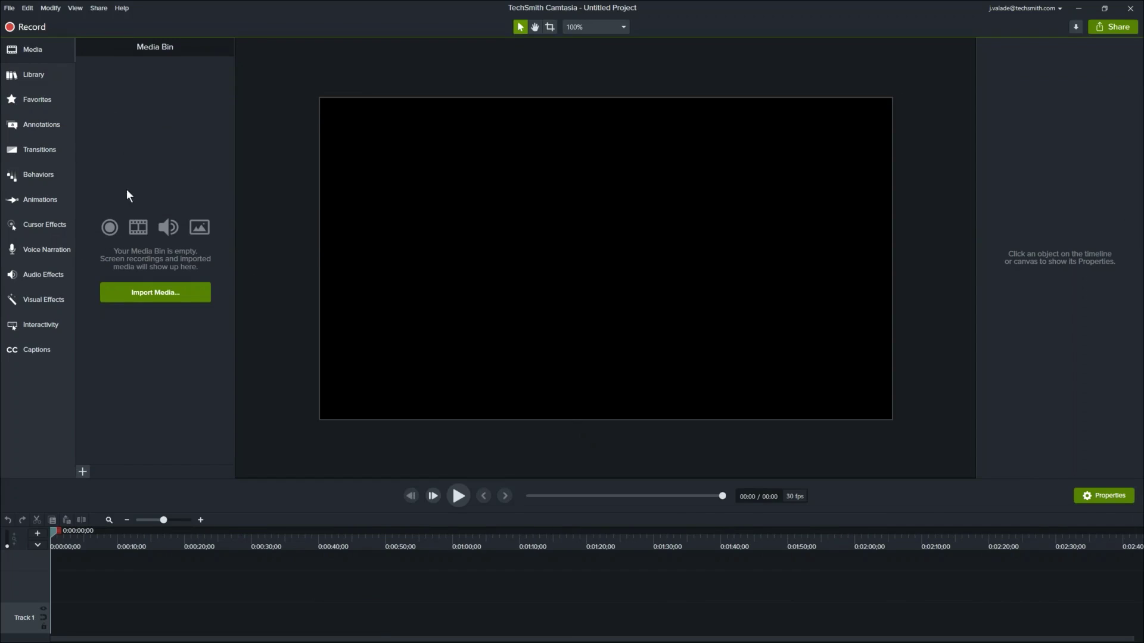
Place the Slate intro from the Camtasia 2020 library at the start of Track 1.
{"action": "left_click", "coordinate": [35, 84]}
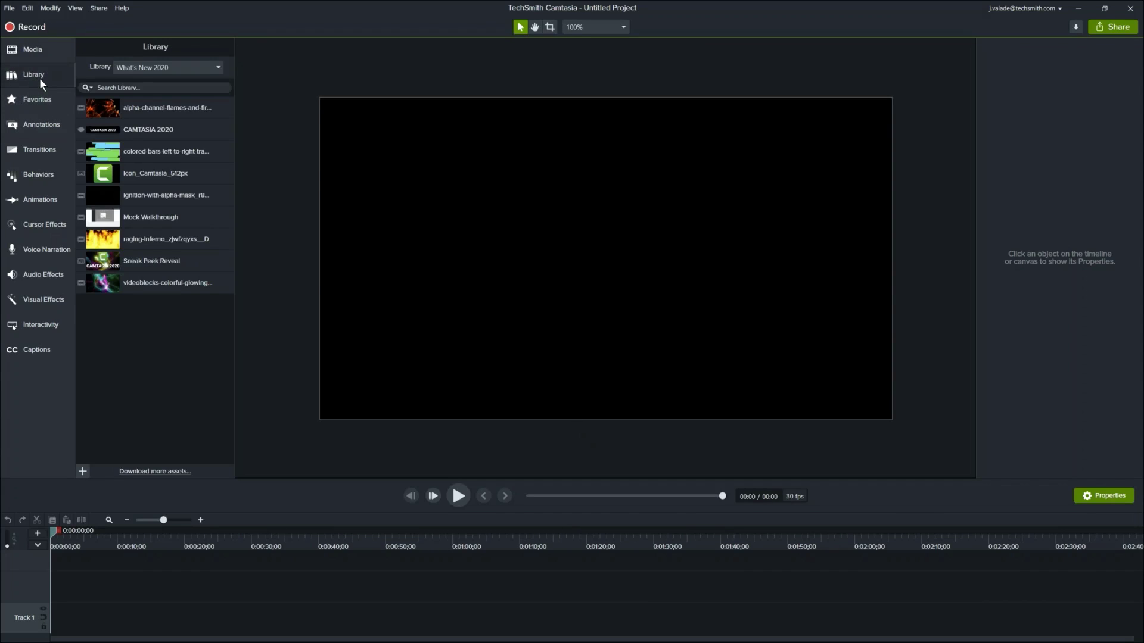
{"action": "left_click", "coordinate": [138, 69]}
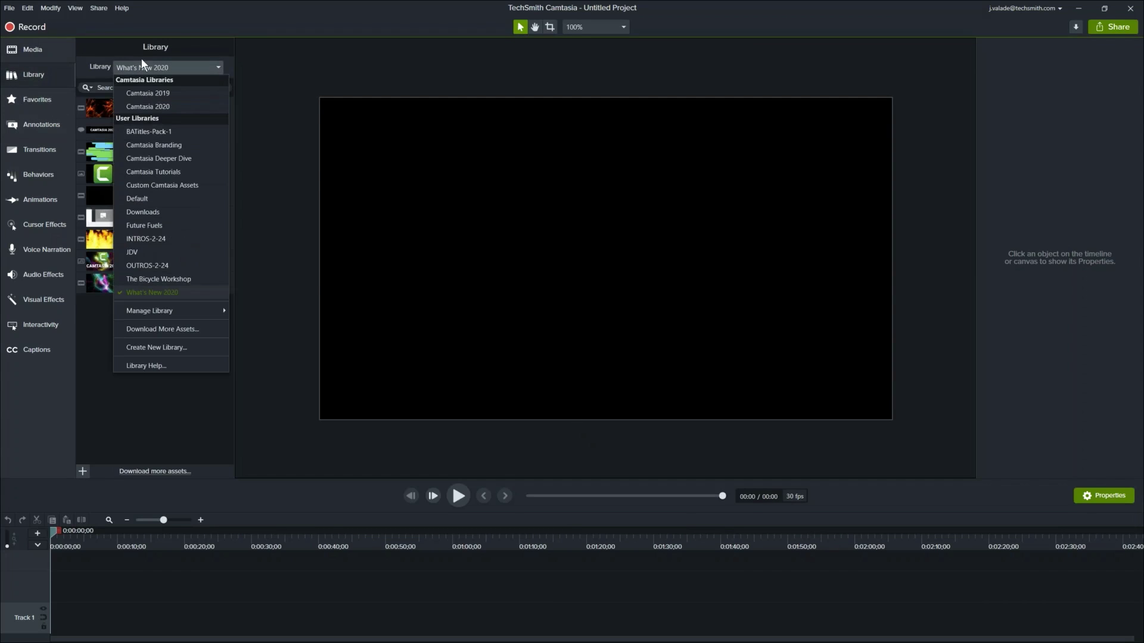
{"action": "left_click", "coordinate": [149, 107]}
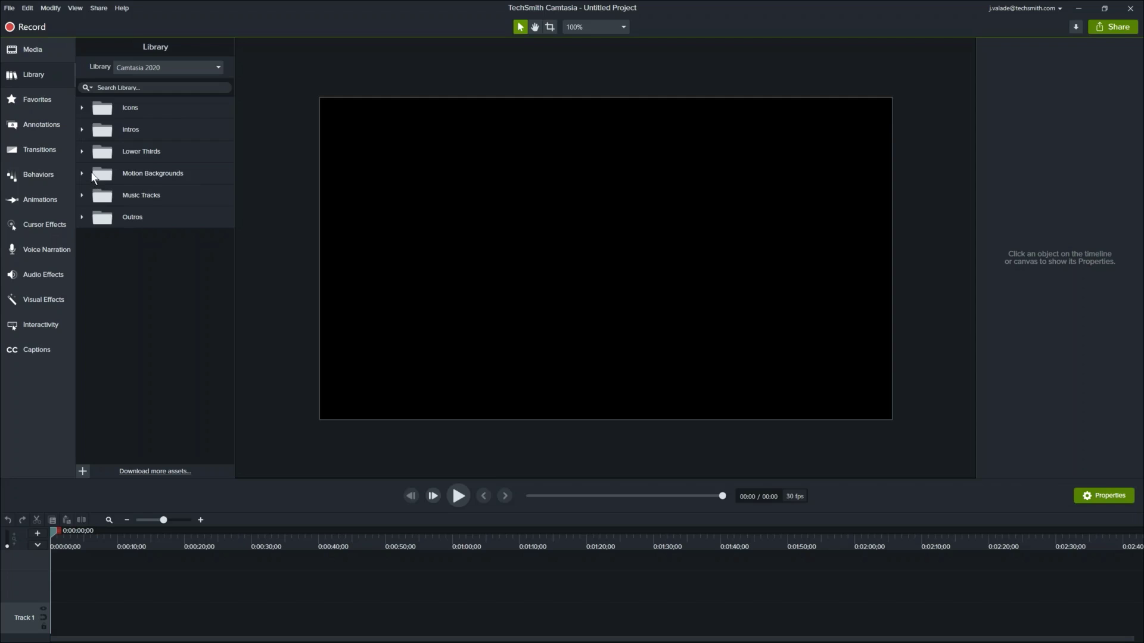
{"action": "left_click", "coordinate": [82, 128]}
{"action": "scroll", "coordinate": [130, 224], "scroll_direction": "down", "scroll_amount": 3}
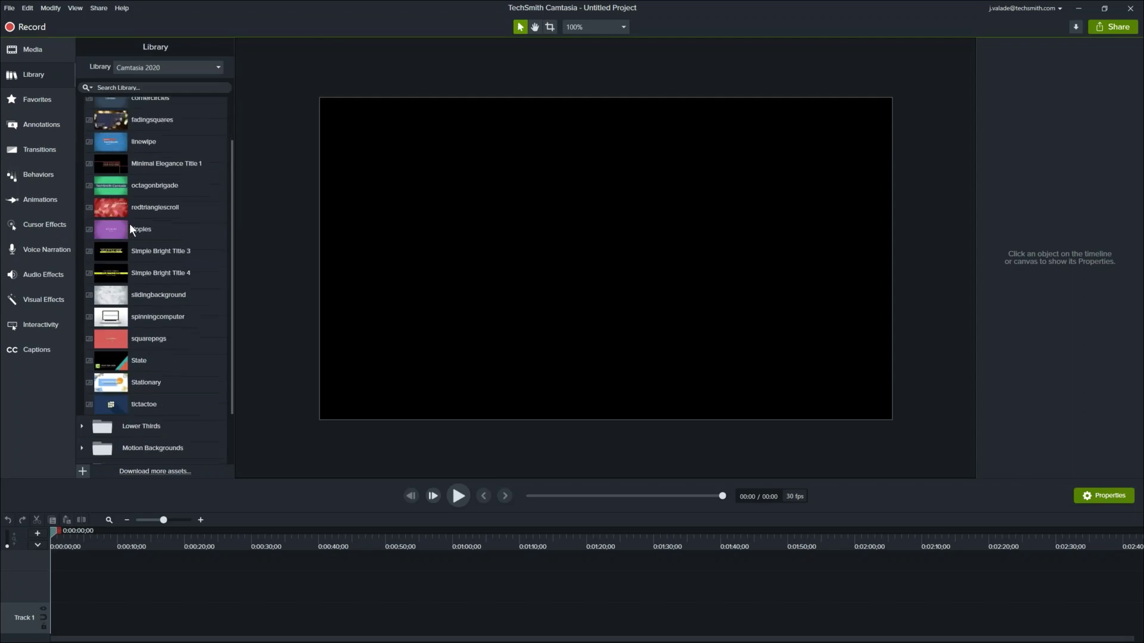
{"action": "scroll", "coordinate": [131, 228], "scroll_direction": "down", "scroll_amount": 1}
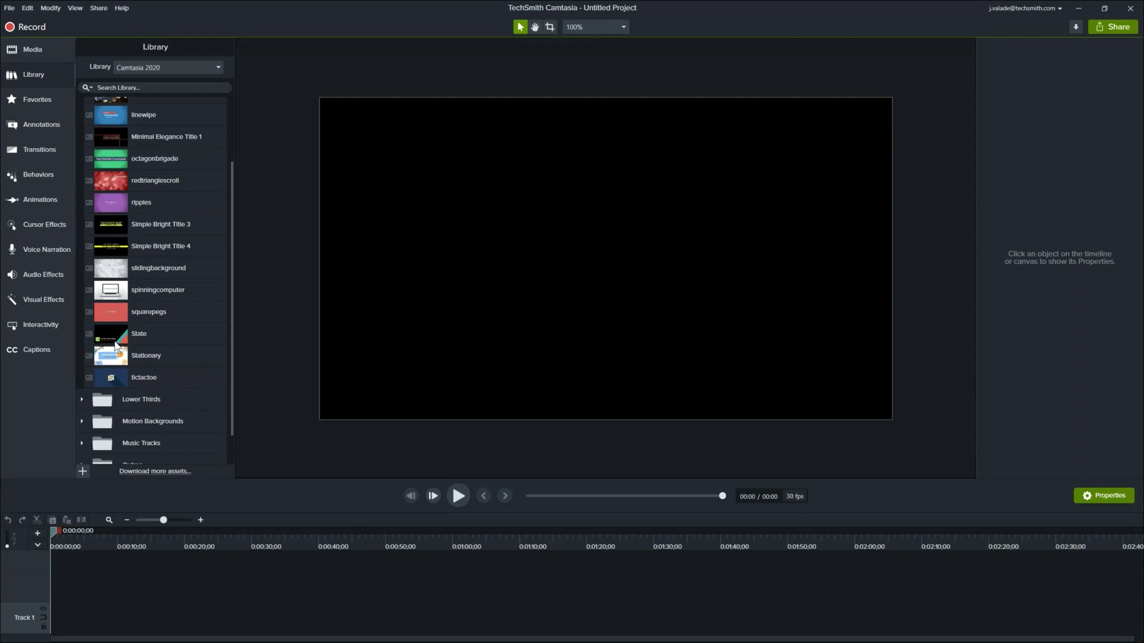
{"action": "left_click_drag", "start_coordinate": [131, 338], "coordinate": [46, 639]}
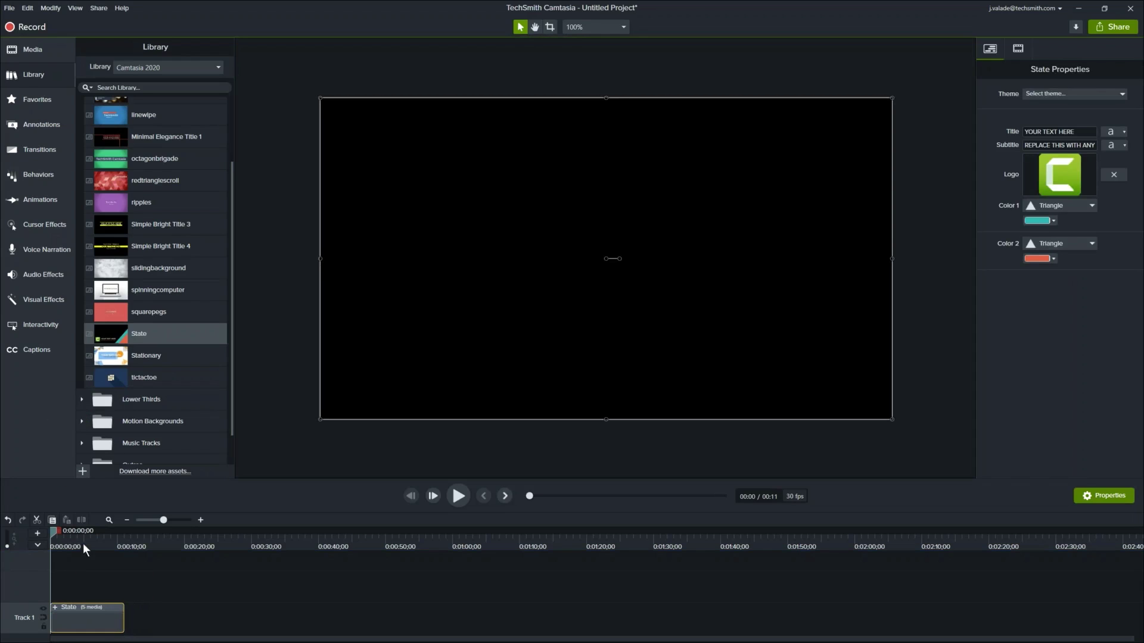
Apply the ACME theme to the Slate intro.
{"action": "left_click_drag", "start_coordinate": [83, 543], "coordinate": [92, 533]}
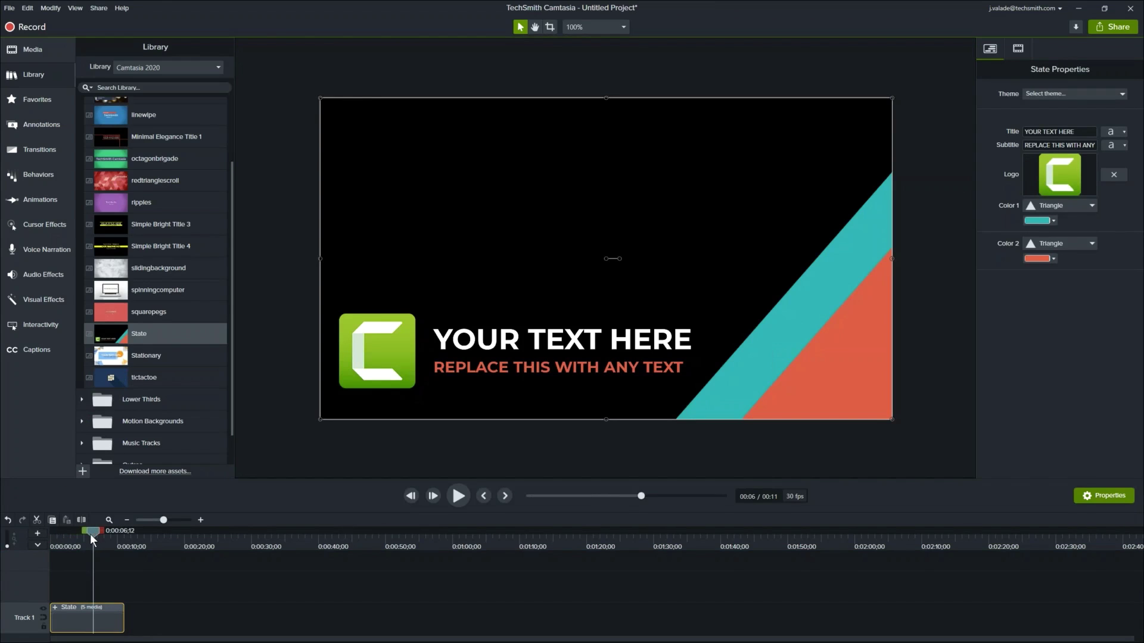
{"action": "left_click", "coordinate": [1069, 92]}
{"action": "left_click", "coordinate": [1067, 120]}
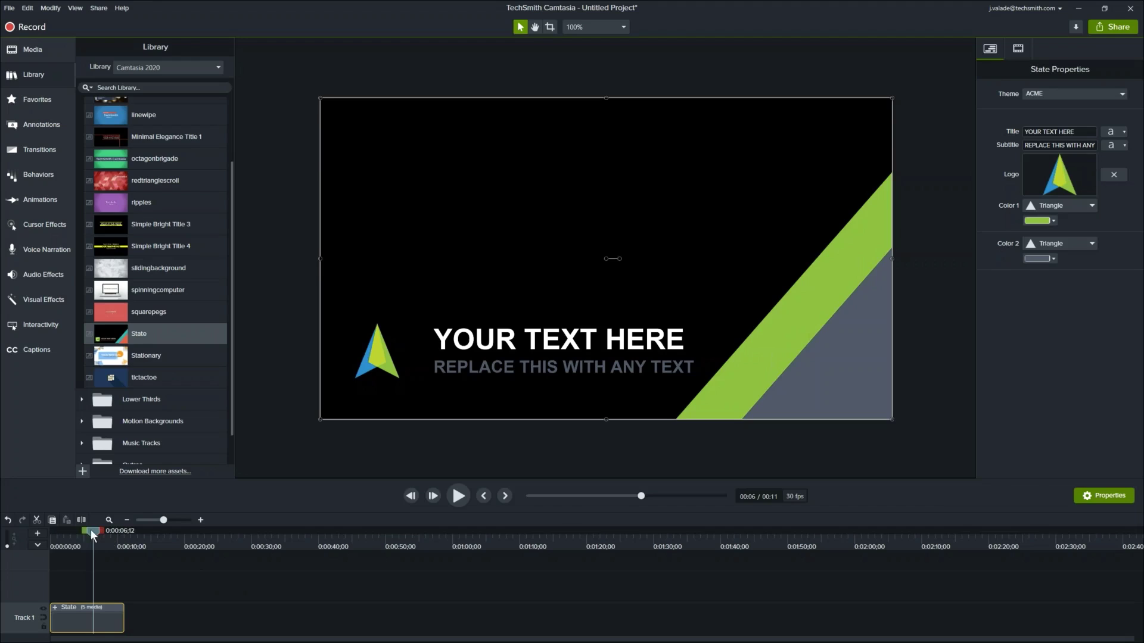
Insert a media placeholder on Track 1 after the intro, starting at 0:00:14;04.
{"action": "left_click_drag", "start_coordinate": [90, 530], "coordinate": [144, 535]}
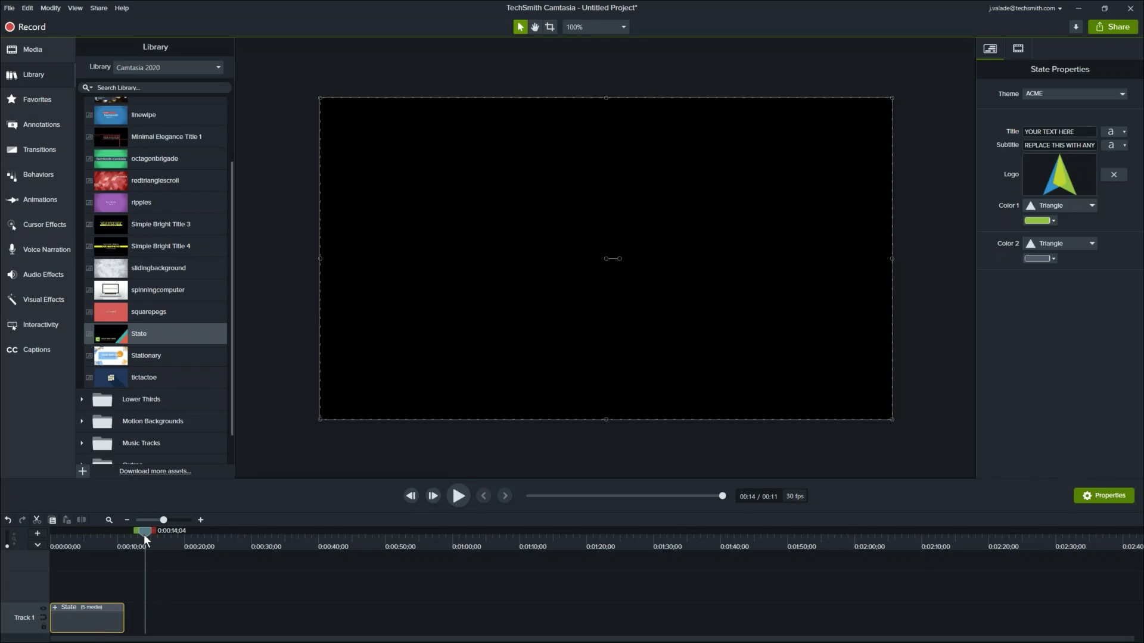
{"action": "key", "text": "p"}
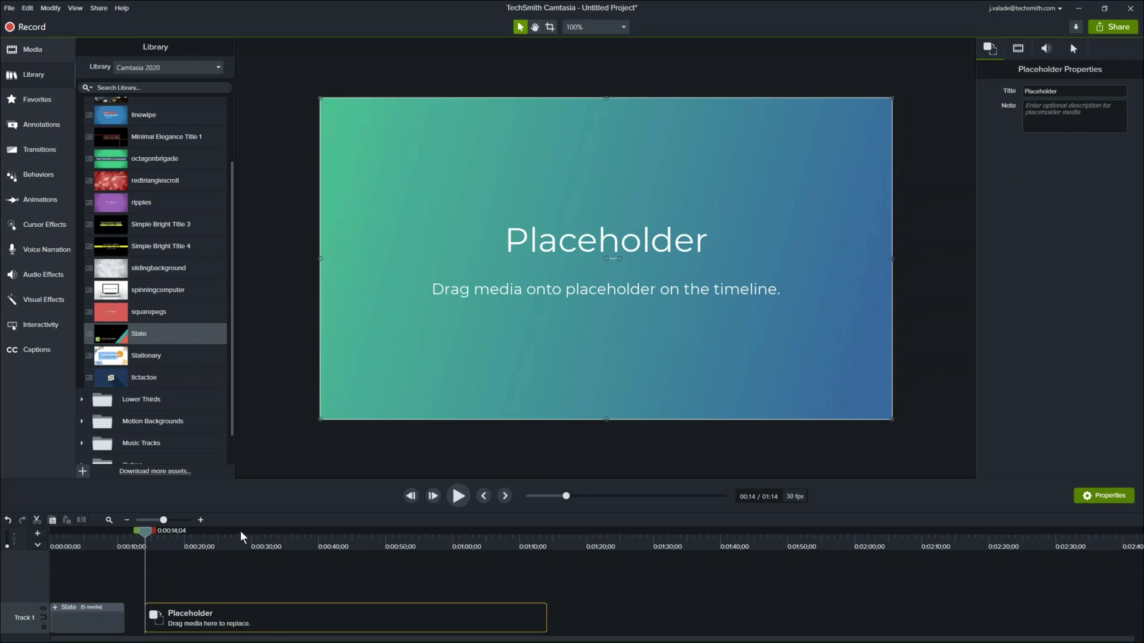
{"action": "left_click", "coordinate": [281, 534]}
{"action": "left_click_drag", "start_coordinate": [281, 534], "coordinate": [296, 543]}
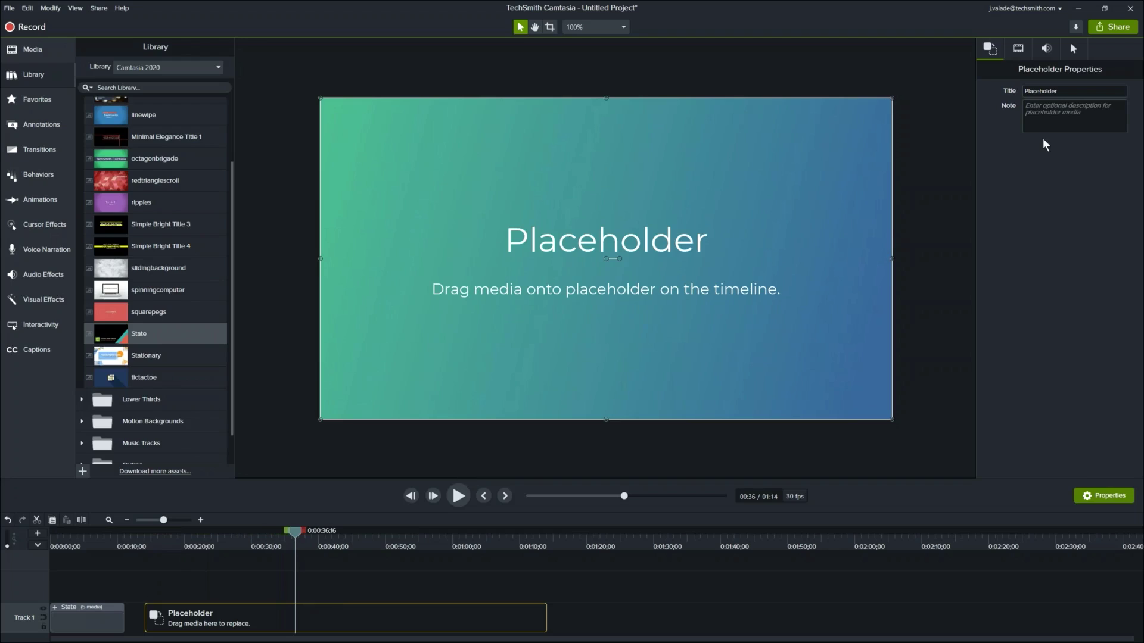
Set the placeholder's title to "Screen Recording Placeholder" and its note to "Use your current media".
{"action": "left_click", "coordinate": [1066, 90]}
{"action": "key", "text": "Home"}
{"action": "type", "text": "Screen Re"}
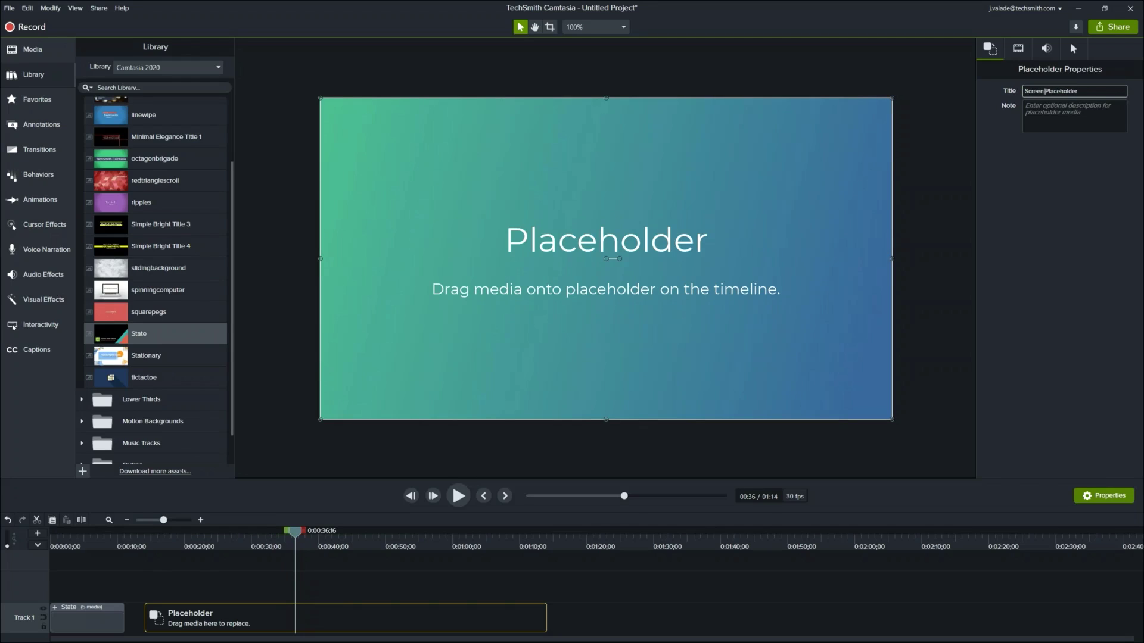
{"action": "type", "text": "cording"}
{"action": "left_click", "coordinate": [1077, 109]}
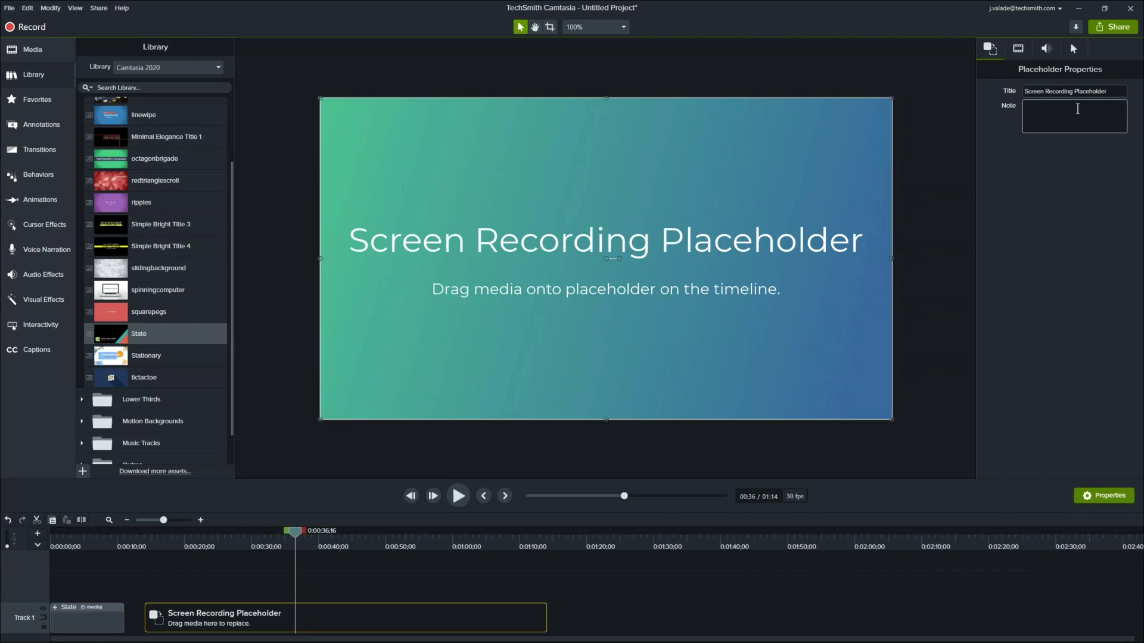
{"action": "type", "text": "Use your current media"}
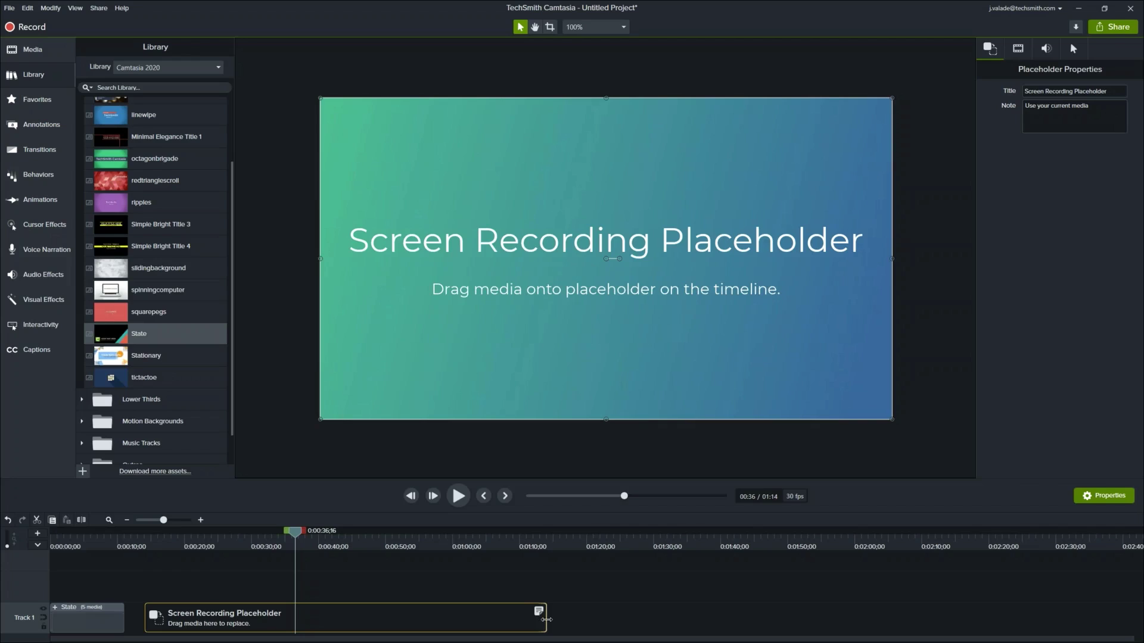
Shorten the screen recording placeholder to about 30 seconds and add a transition to both of its ends.
{"action": "left_click_drag", "start_coordinate": [543, 621], "coordinate": [347, 618]}
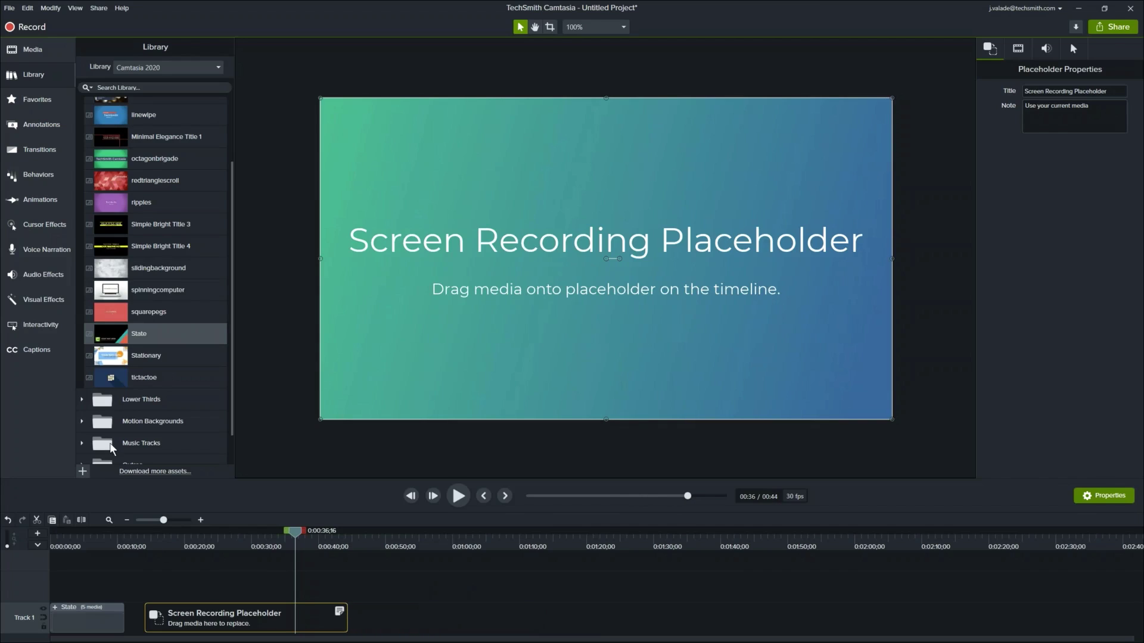
{"action": "left_click", "coordinate": [51, 126]}
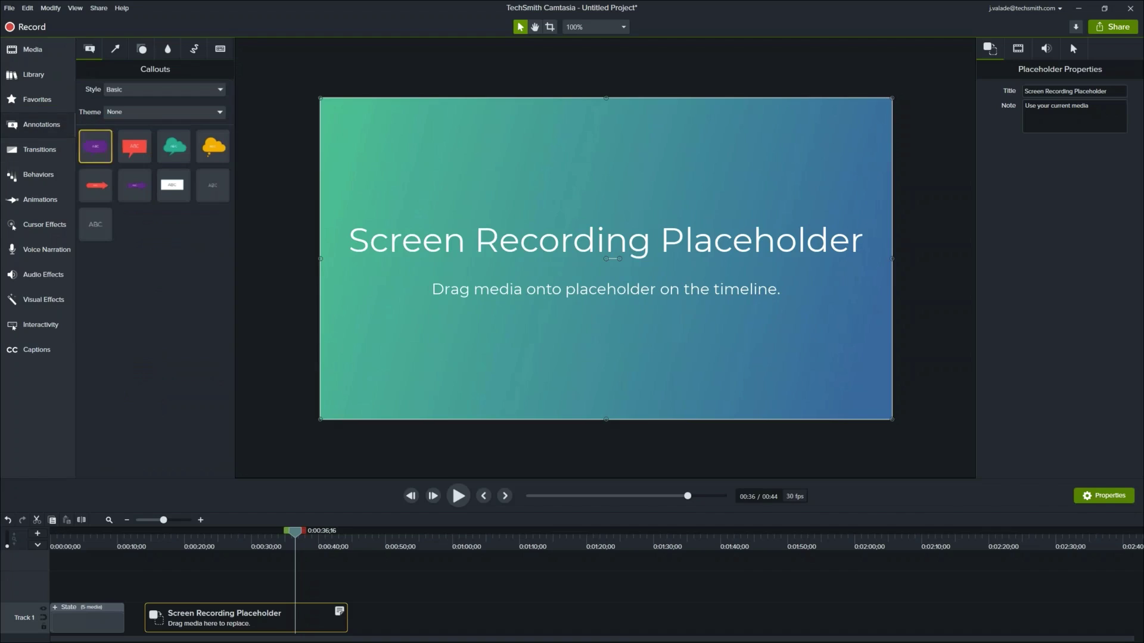
{"action": "left_click", "coordinate": [29, 195]}
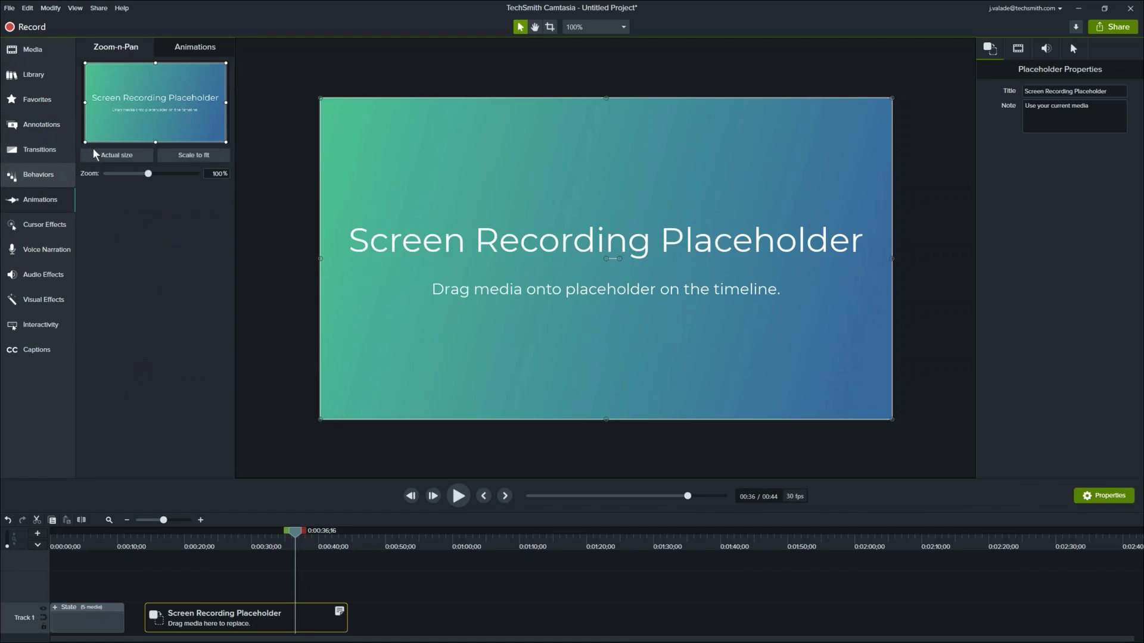
{"action": "left_click", "coordinate": [37, 149]}
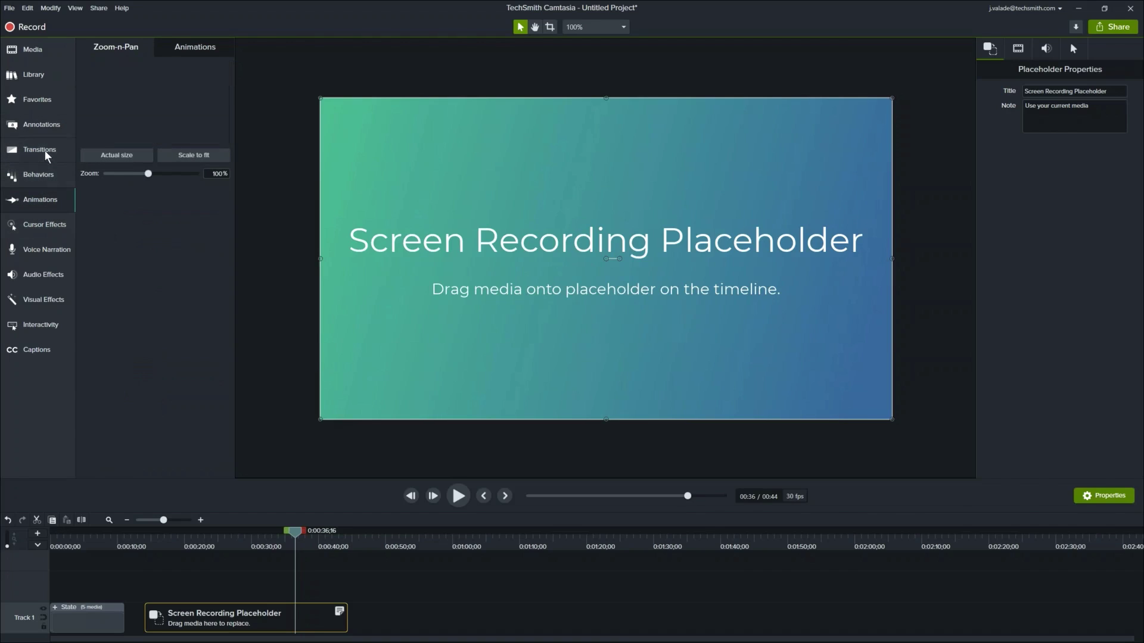
{"action": "left_click_drag", "start_coordinate": [168, 310], "coordinate": [225, 622]}
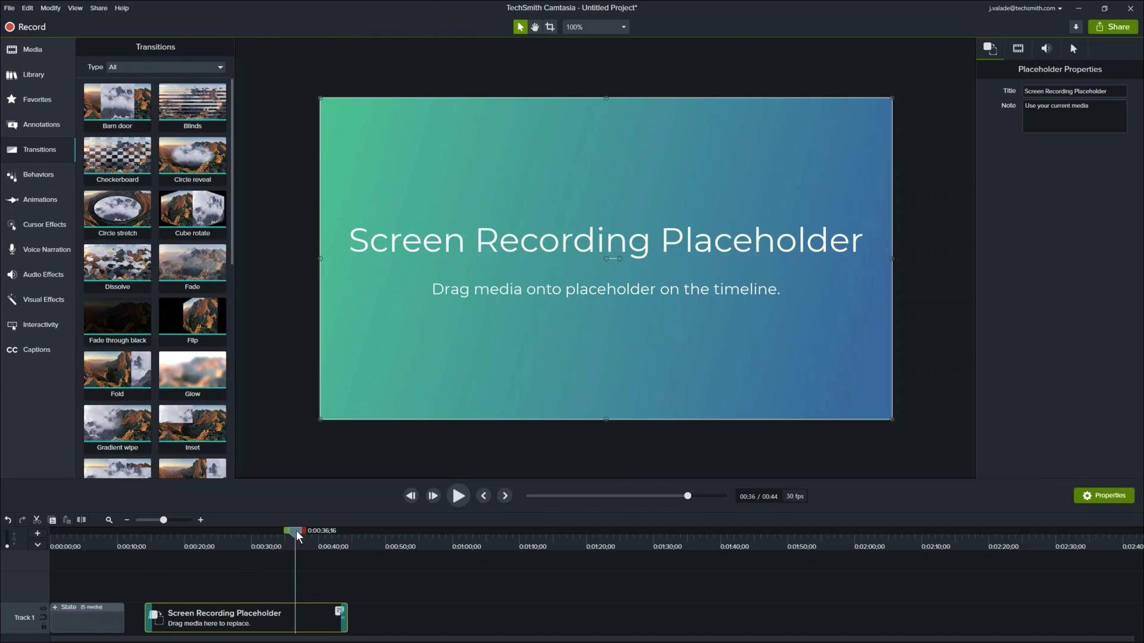
Insert a second placeholder at 0:00:48;16, title it "B-Roll Placeholder", and add a Fade transition to both of its ends.
{"action": "left_click_drag", "start_coordinate": [296, 532], "coordinate": [379, 545]}
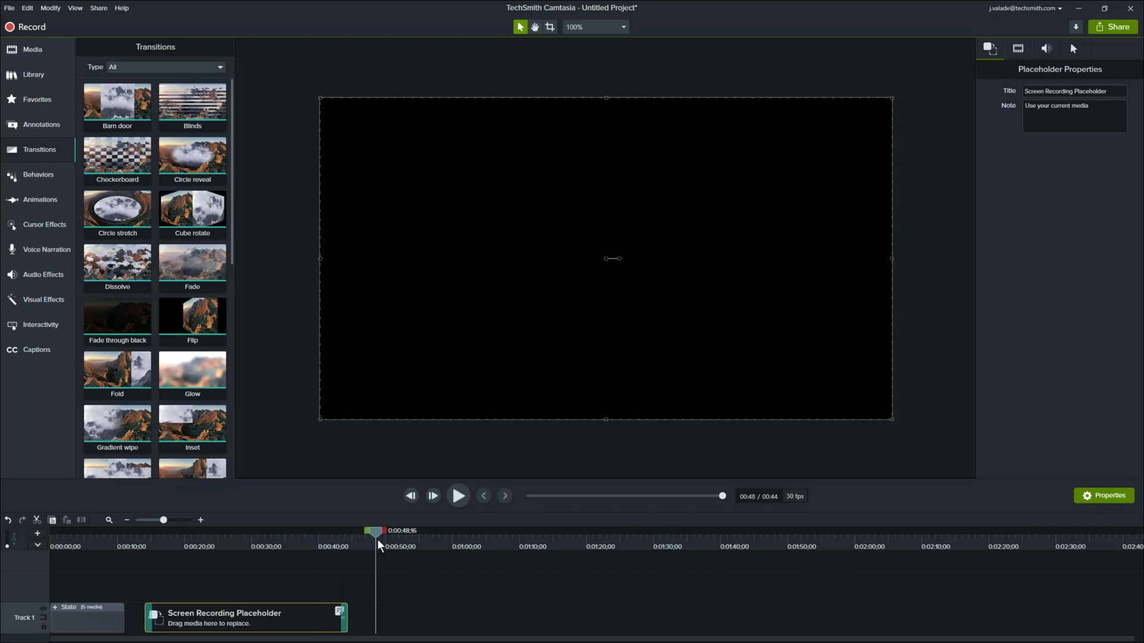
{"action": "key", "text": "ctrl+shift+p"}
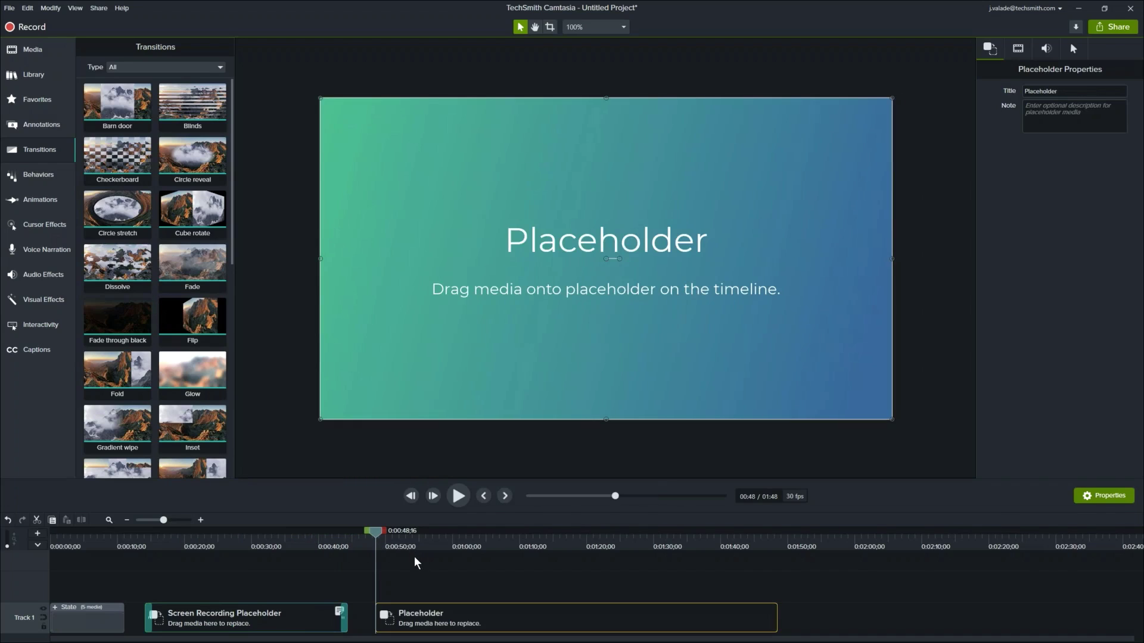
{"action": "double_click", "coordinate": [1053, 91]}
{"action": "type", "text": "B-Roll"}
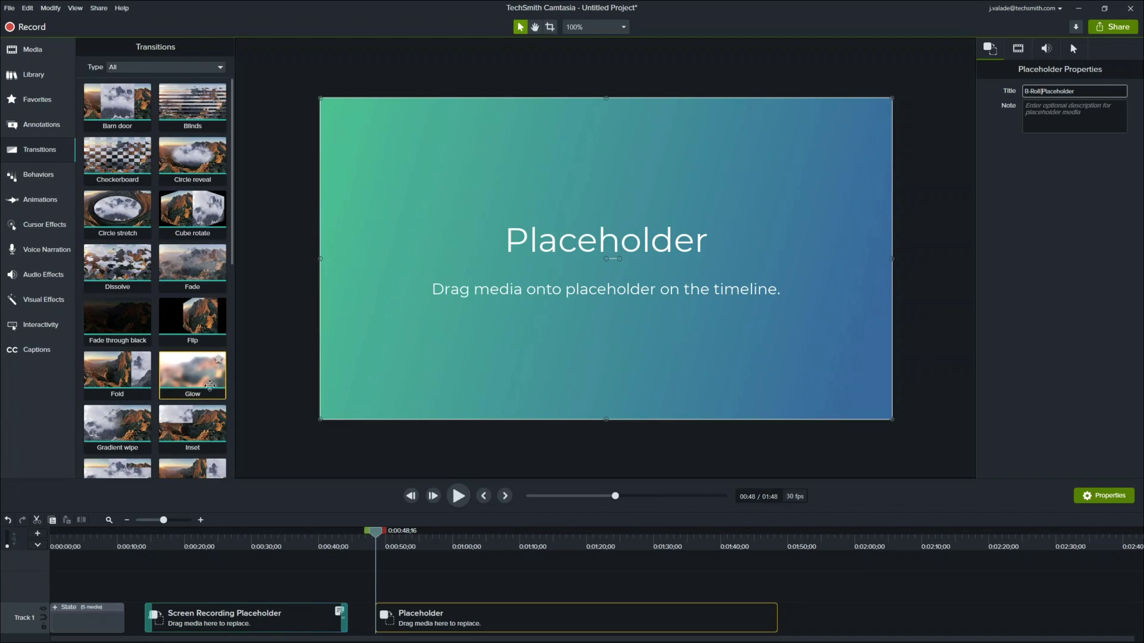
{"action": "left_click_drag", "start_coordinate": [192, 267], "coordinate": [554, 625]}
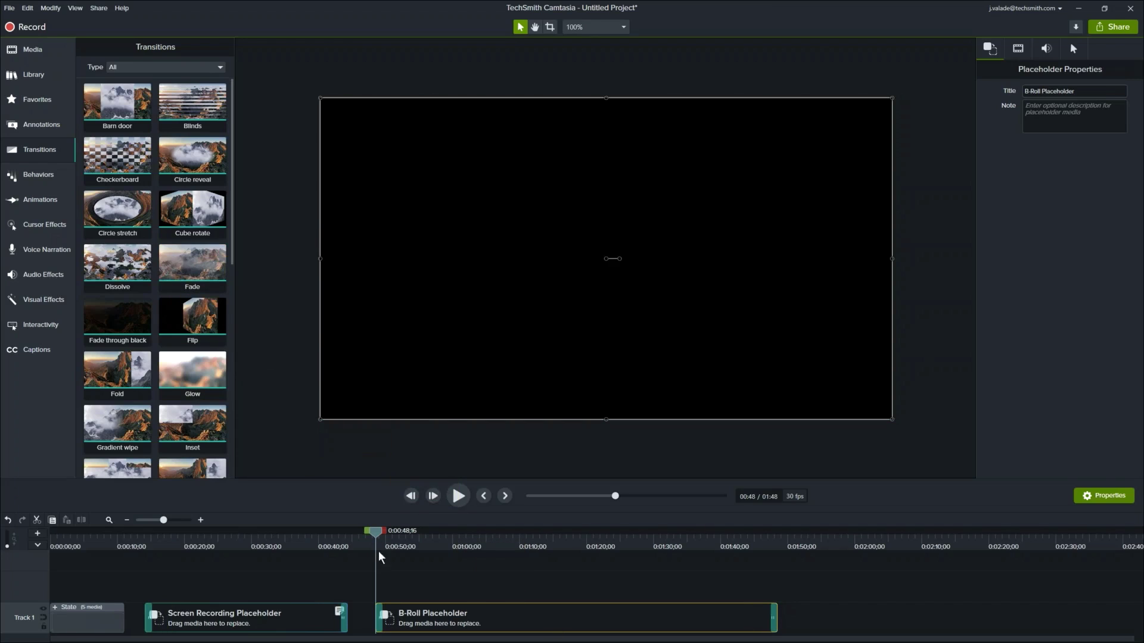
Add another Slate clip at 0:01:52;08 as the ending and apply the ACME theme to it.
{"action": "left_click_drag", "start_coordinate": [371, 538], "coordinate": [803, 554]}
{"action": "left_click", "coordinate": [32, 76]}
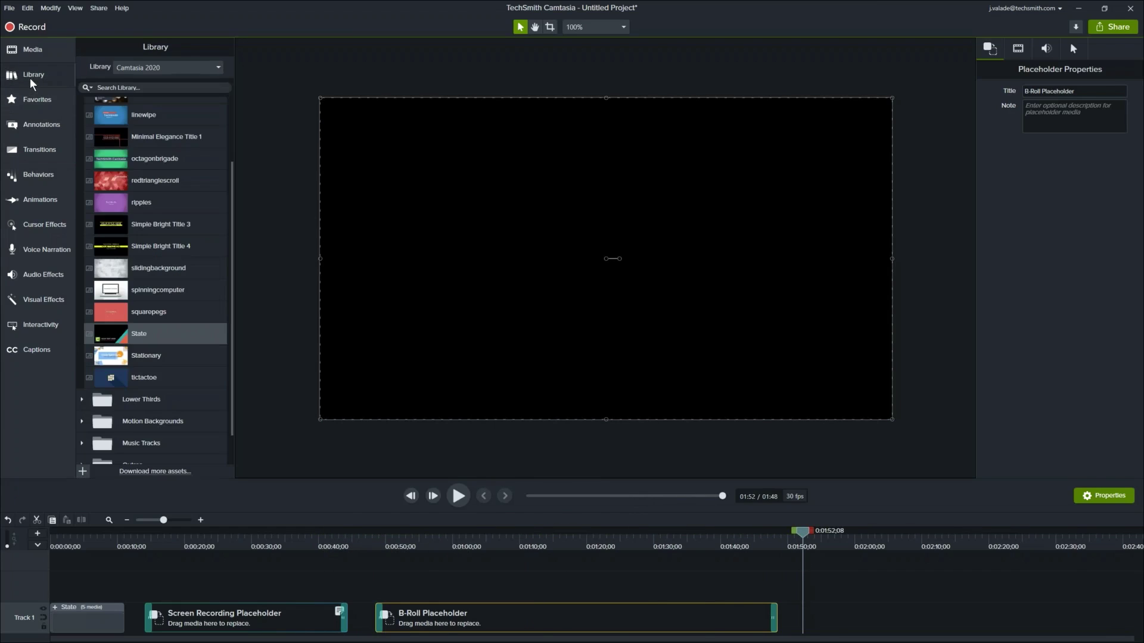
{"action": "left_click_drag", "start_coordinate": [128, 332], "coordinate": [695, 591]}
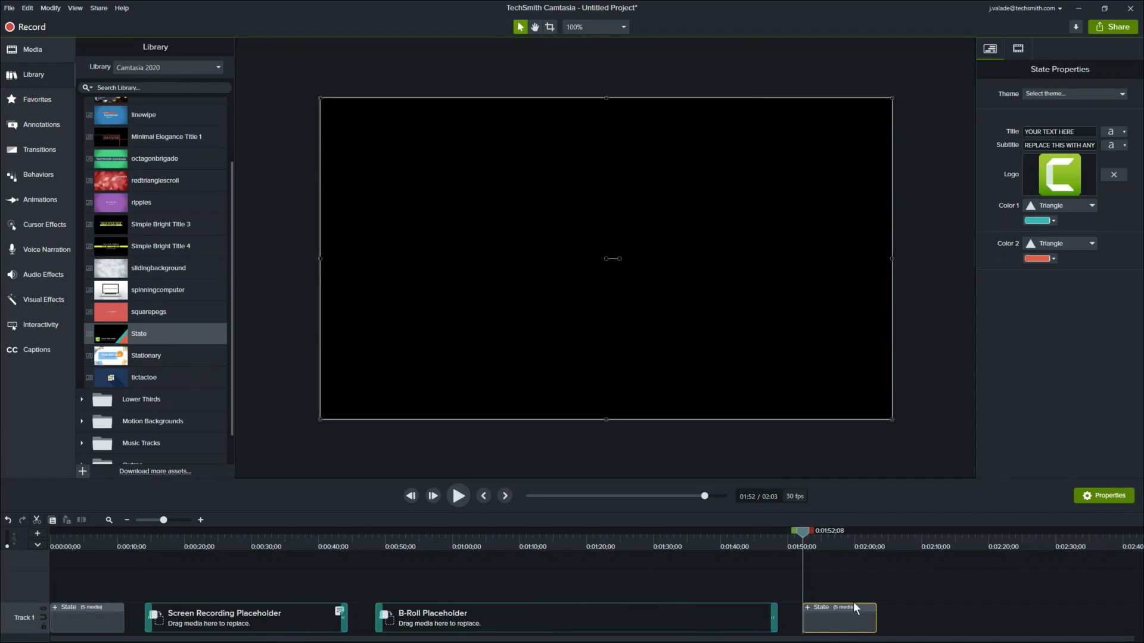
{"action": "left_click", "coordinate": [848, 543]}
{"action": "left_click", "coordinate": [1071, 94]}
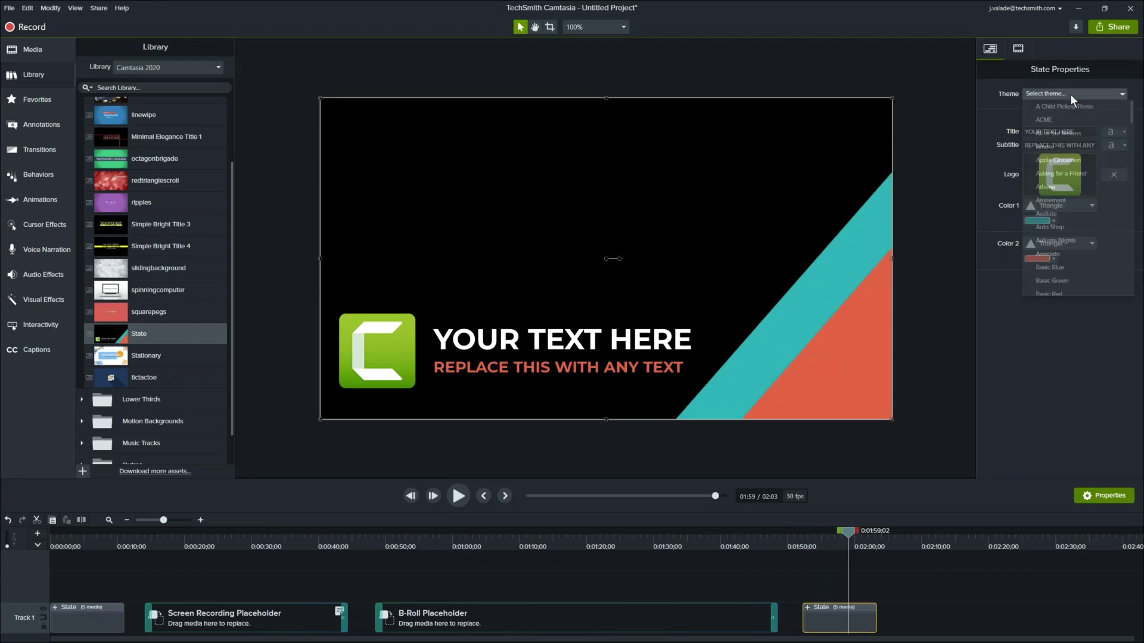
{"action": "left_click", "coordinate": [1054, 120]}
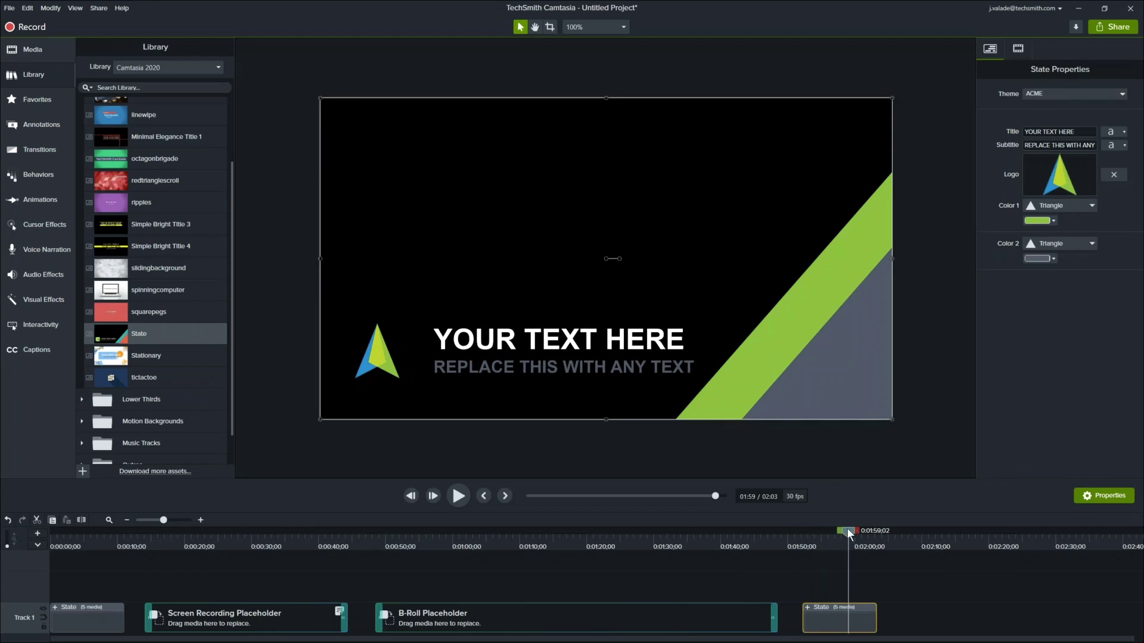
Look over the gaps between the clips and try closing them by hand, shifting the ending Slate clip and the B-Roll placeholder.
{"action": "left_click_drag", "start_coordinate": [850, 528], "coordinate": [212, 566]}
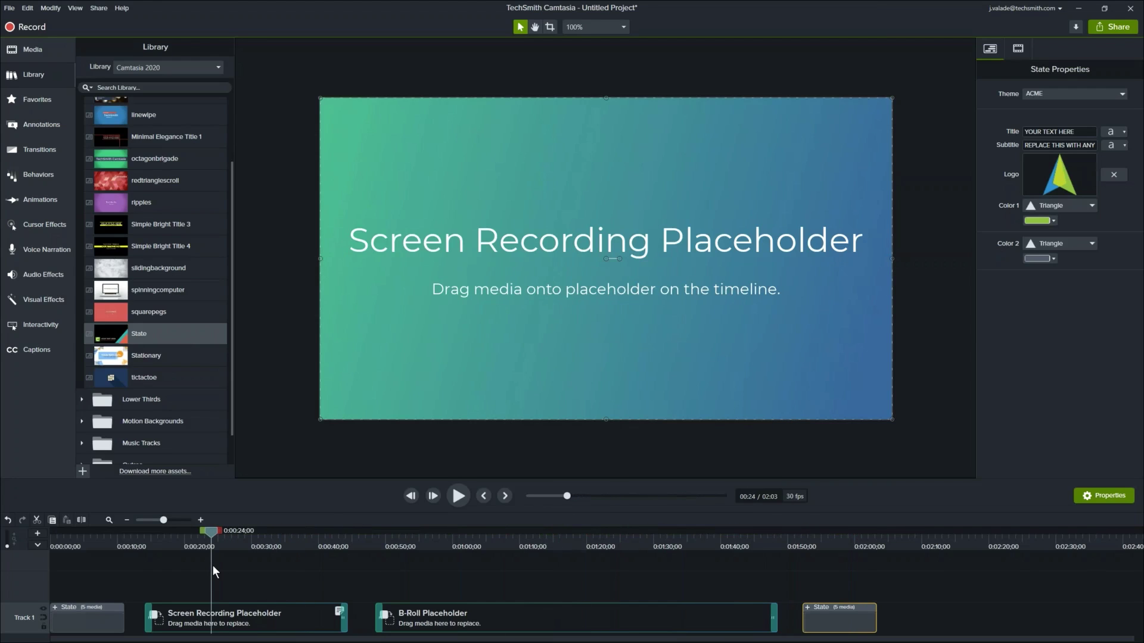
{"action": "left_click_drag", "start_coordinate": [212, 565], "coordinate": [756, 577]}
{"action": "left_click_drag", "start_coordinate": [825, 622], "coordinate": [801, 623]}
{"action": "left_click", "coordinate": [738, 585]}
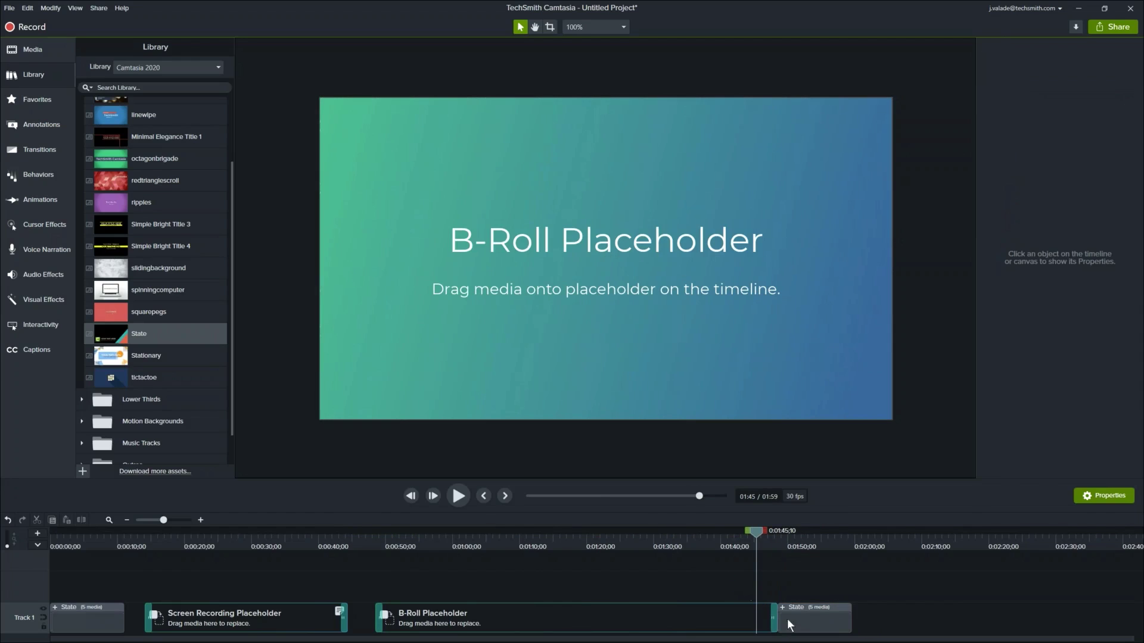
{"action": "left_click", "coordinate": [744, 620]}
{"action": "left_click_drag", "start_coordinate": [744, 620], "coordinate": [738, 620]}
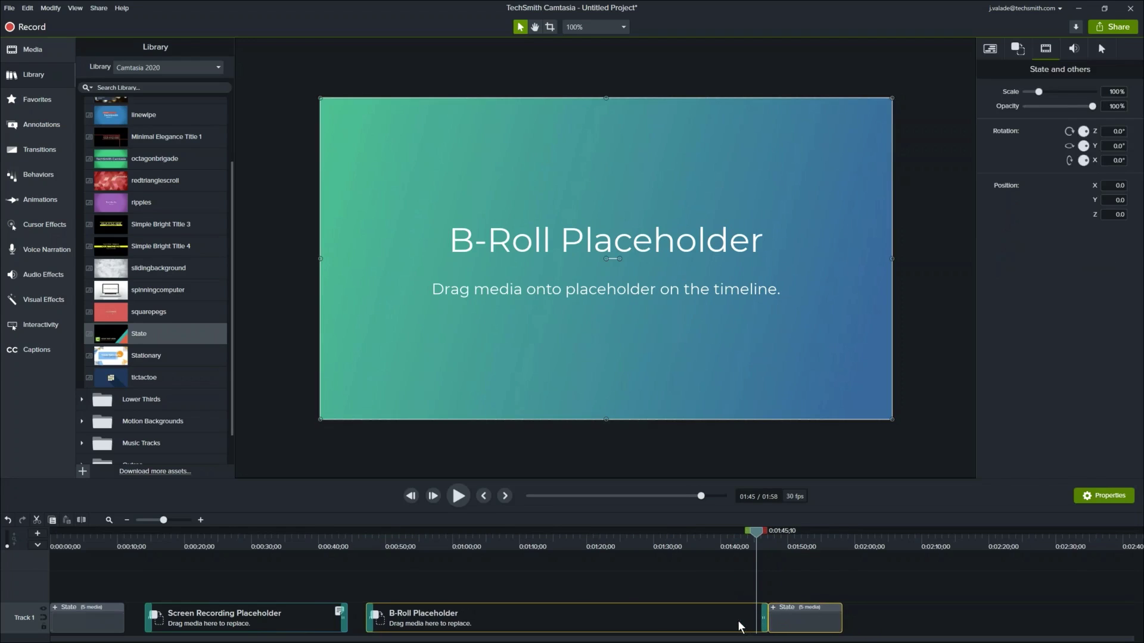
{"action": "left_click", "coordinate": [808, 586]}
{"action": "left_click_drag", "start_coordinate": [810, 611], "coordinate": [838, 612]}
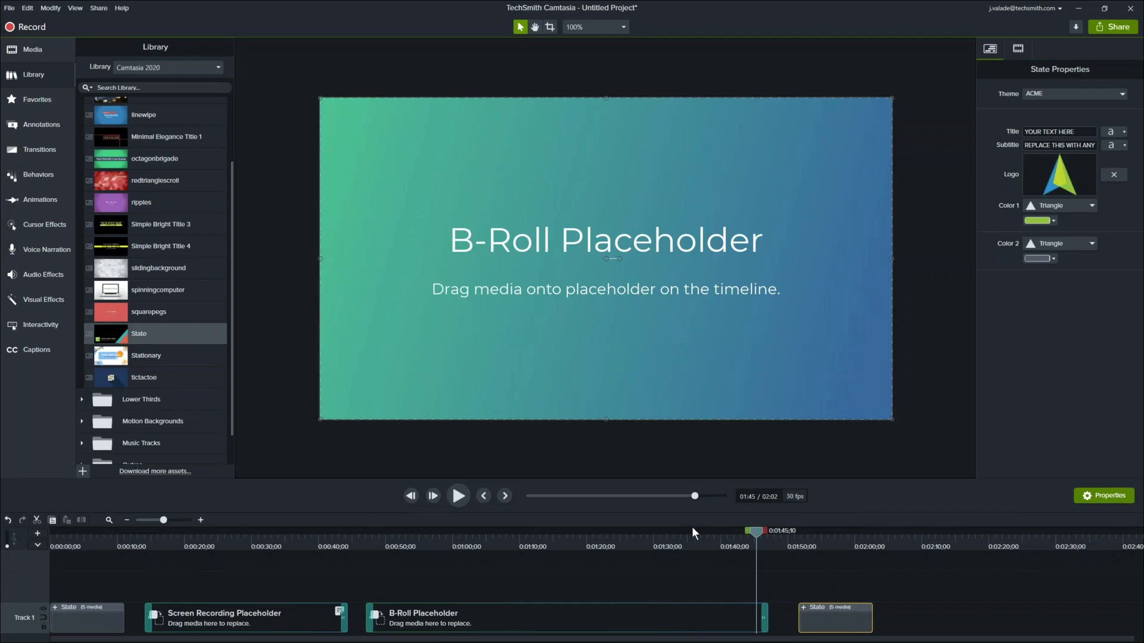
Make Track 1 magnetic so the gaps between its clips close automatically.
{"action": "left_click", "coordinate": [43, 620]}
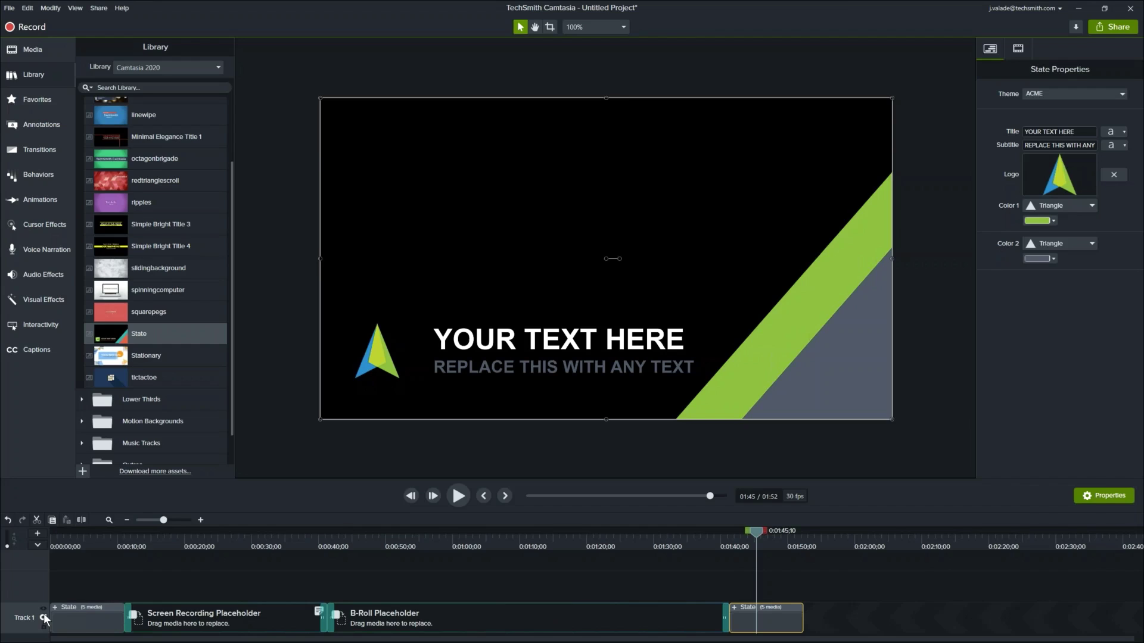
Try deleting the Screen Recording Placeholder from the magnetic Track 1, and undo the deletion.
{"action": "left_click_drag", "start_coordinate": [116, 536], "coordinate": [529, 560]}
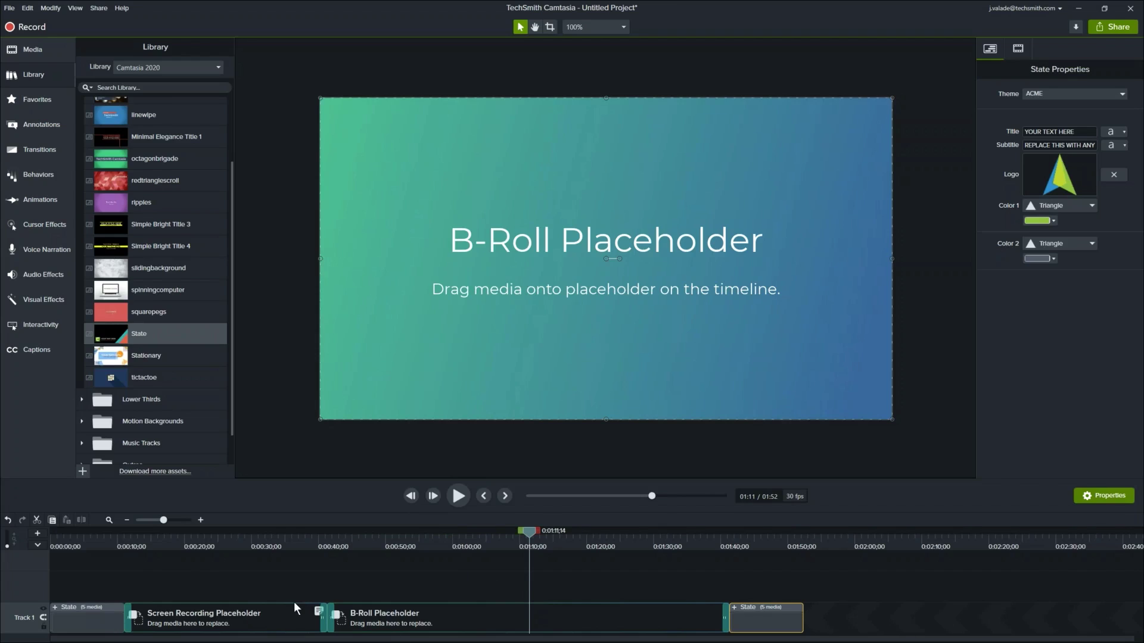
{"action": "left_click", "coordinate": [277, 620]}
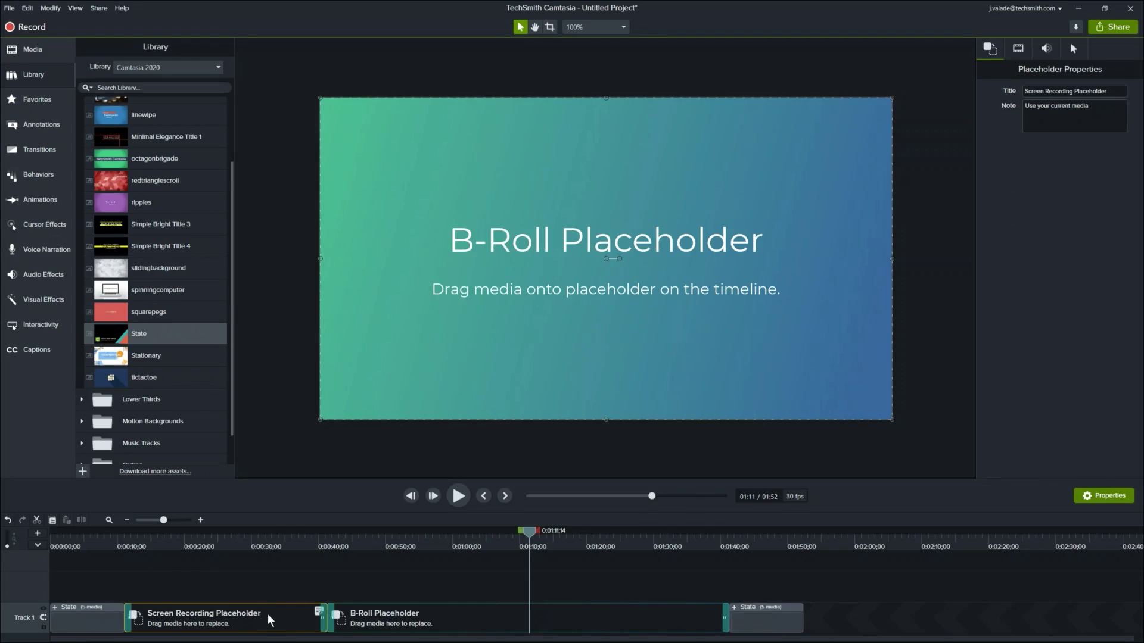
{"action": "key", "text": "ctrl+Delete"}
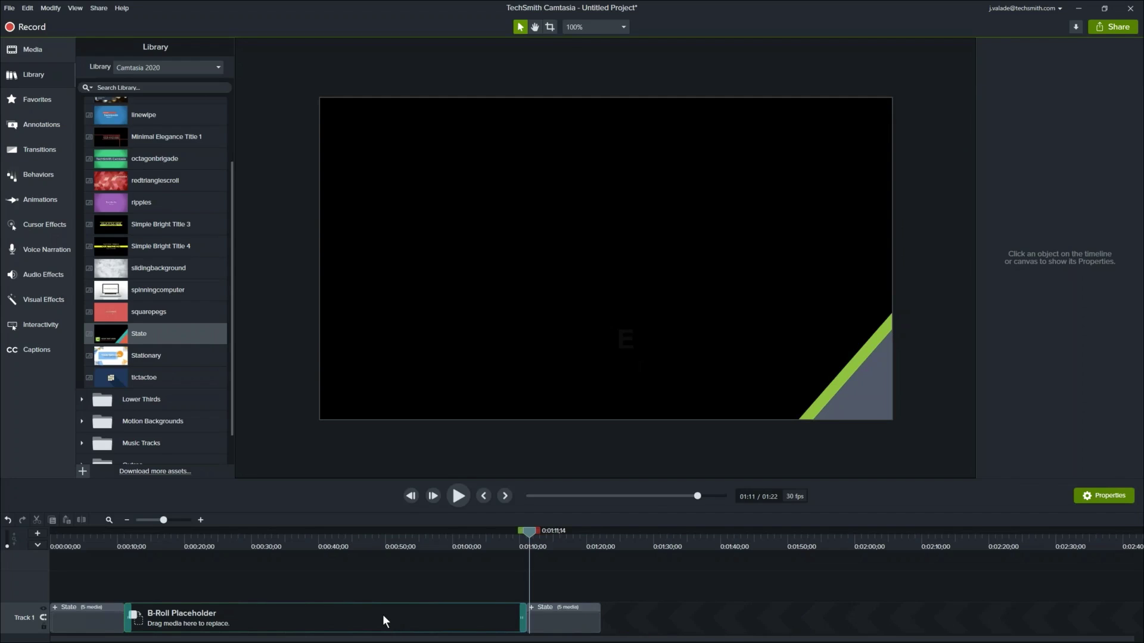
{"action": "key", "text": "ctrl+z"}
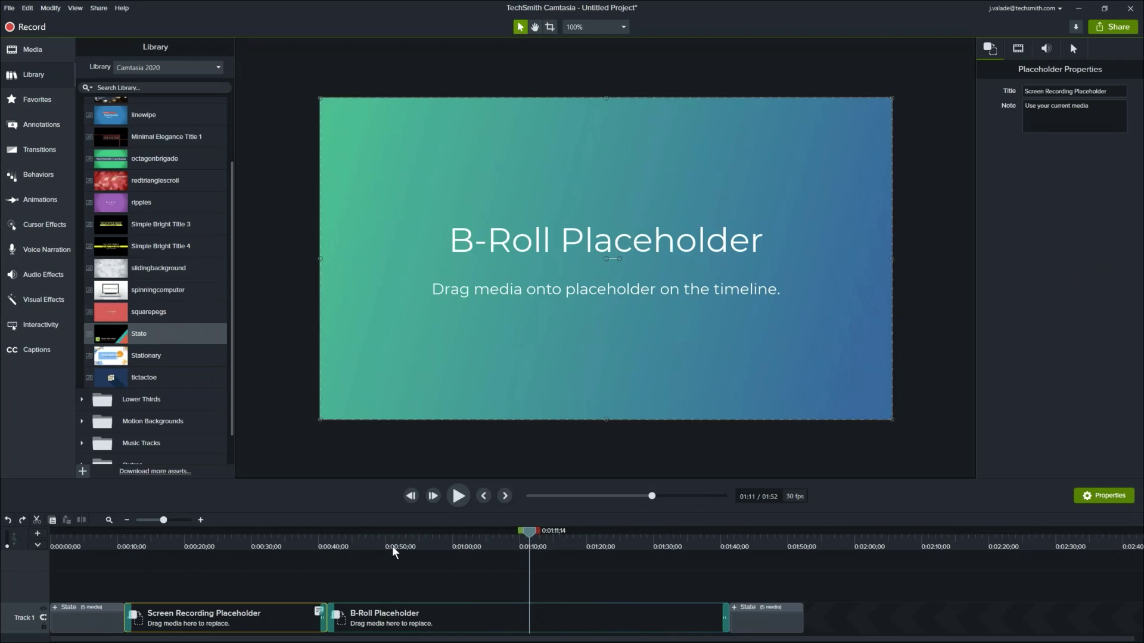
Insert a Slate clip between the Screen Recording and B-Roll placeholders and apply the ACME theme to it.
{"action": "left_click", "coordinate": [392, 545]}
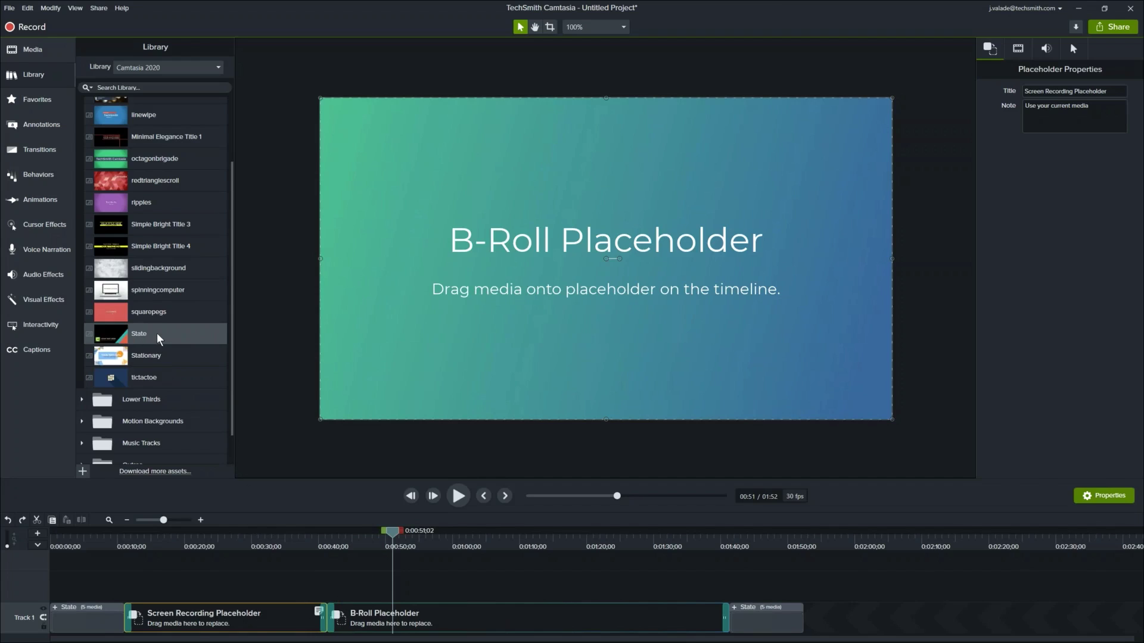
{"action": "left_click_drag", "start_coordinate": [158, 339], "coordinate": [329, 620]}
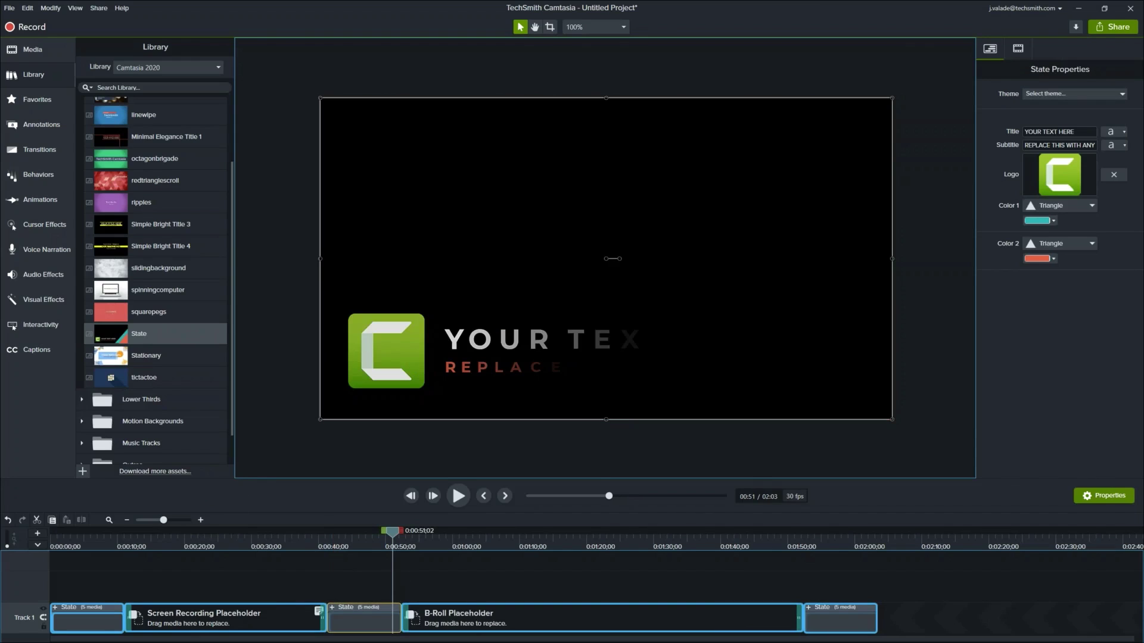
{"action": "left_click", "coordinate": [333, 625]}
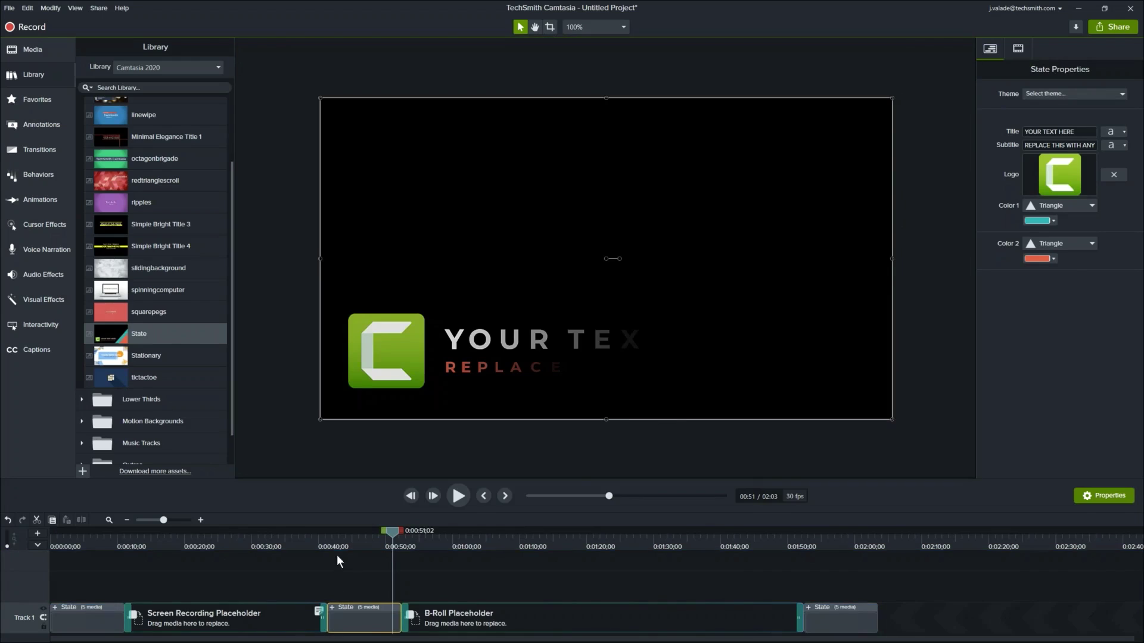
{"action": "left_click", "coordinate": [335, 536]}
{"action": "left_click_drag", "start_coordinate": [336, 536], "coordinate": [383, 568]}
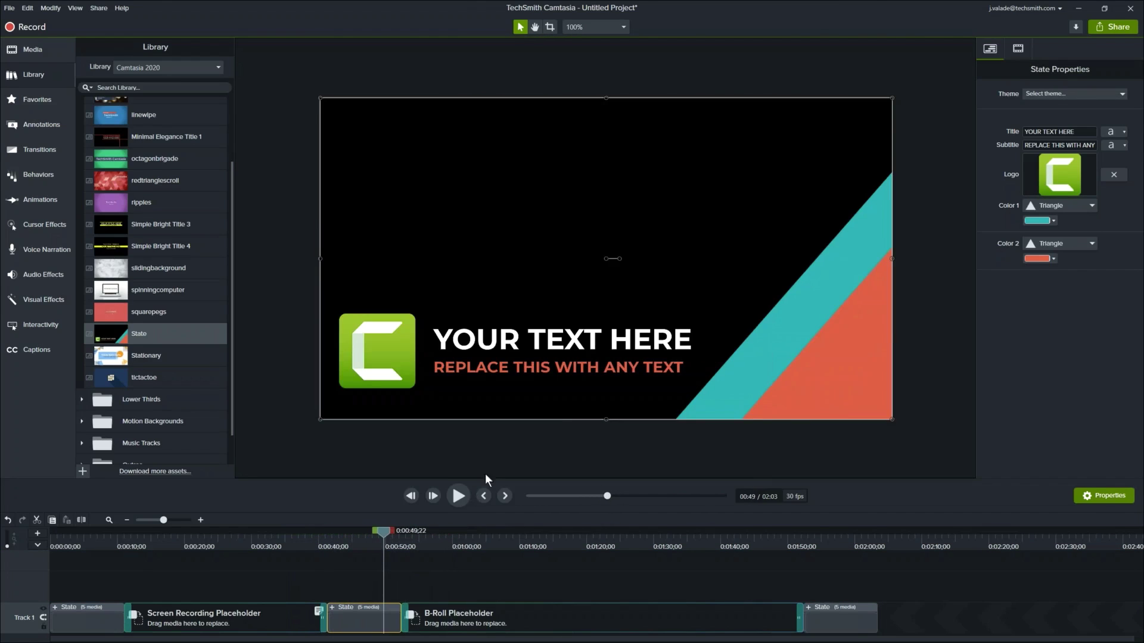
{"action": "left_click", "coordinate": [1071, 95]}
{"action": "left_click", "coordinate": [1071, 121]}
{"action": "left_click", "coordinate": [356, 539]}
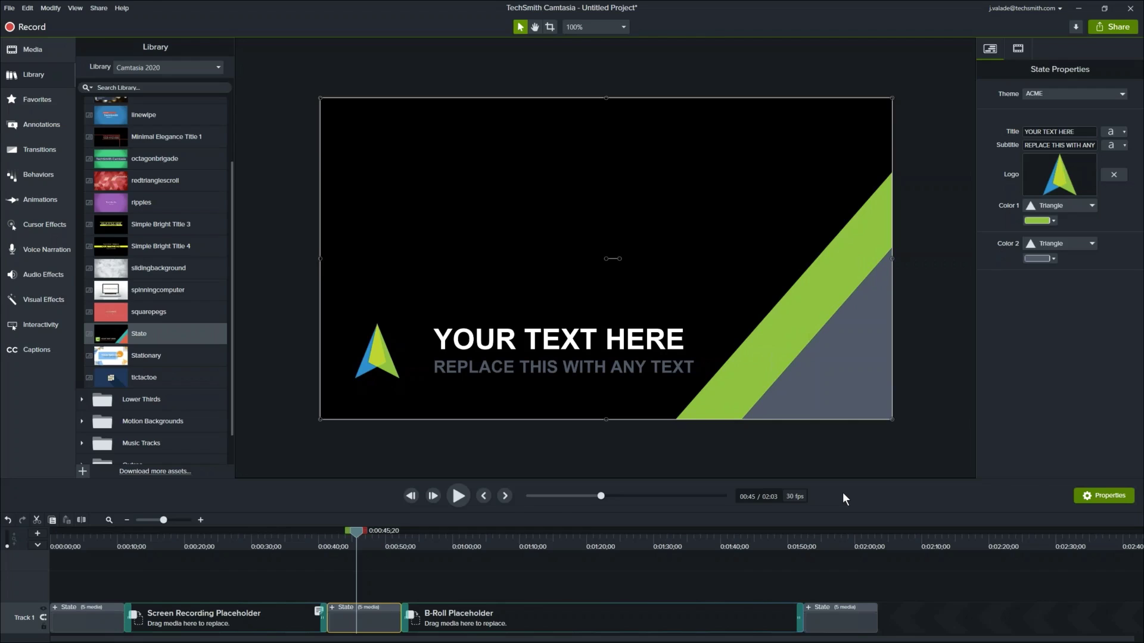
Save the project as a template named "Acme Screen".
{"action": "left_click", "coordinate": [7, 9]}
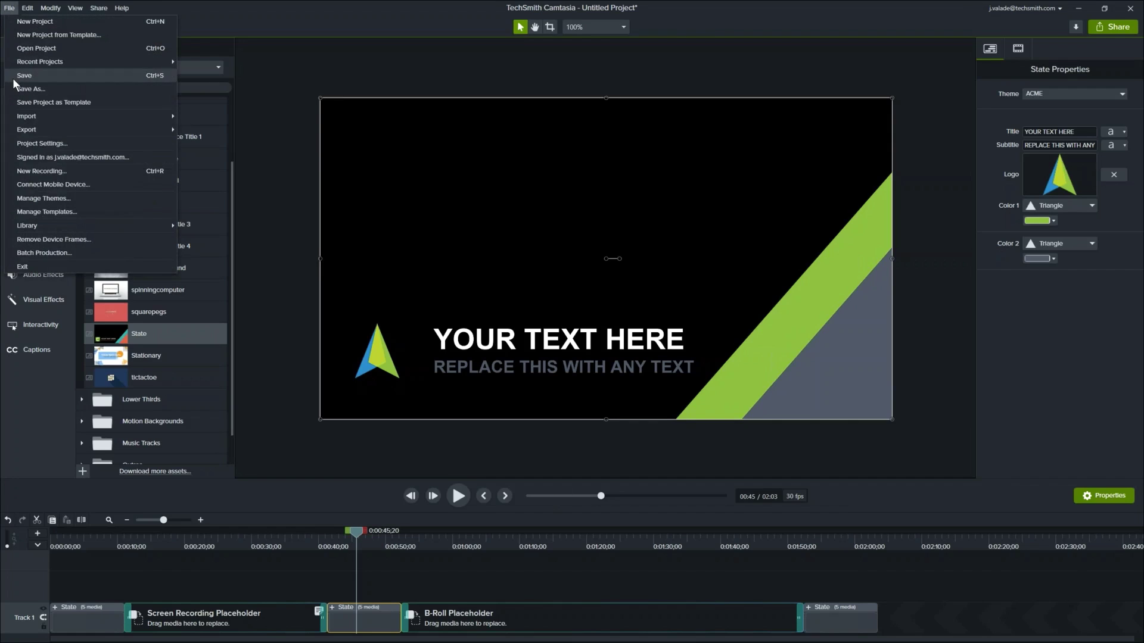
{"action": "left_click", "coordinate": [36, 102]}
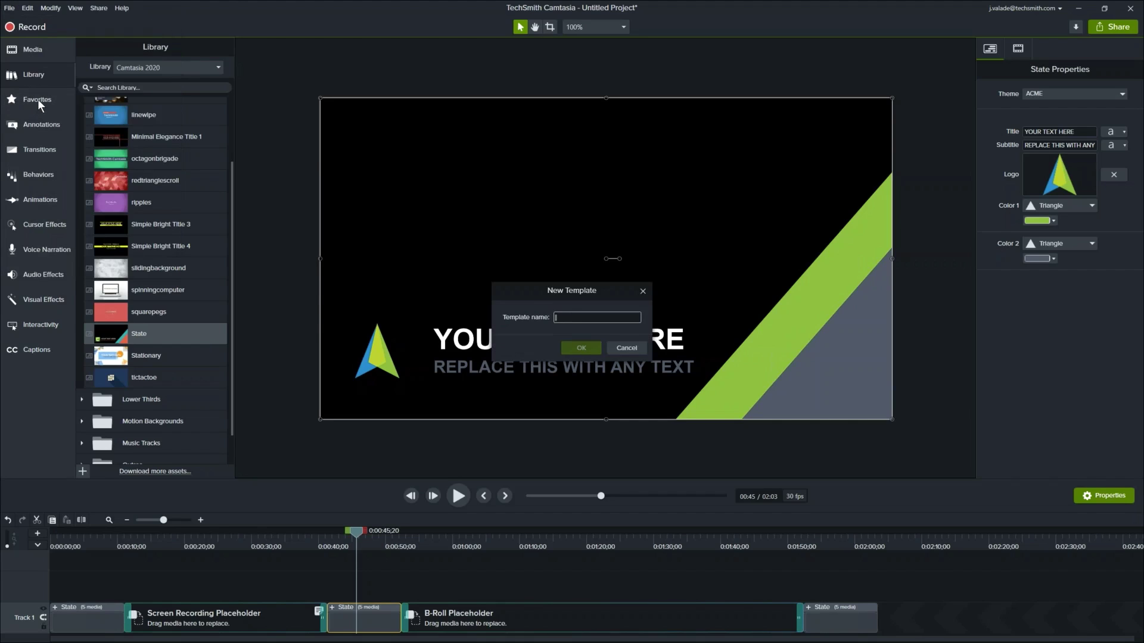
{"action": "type", "text": "Acme Screen"}
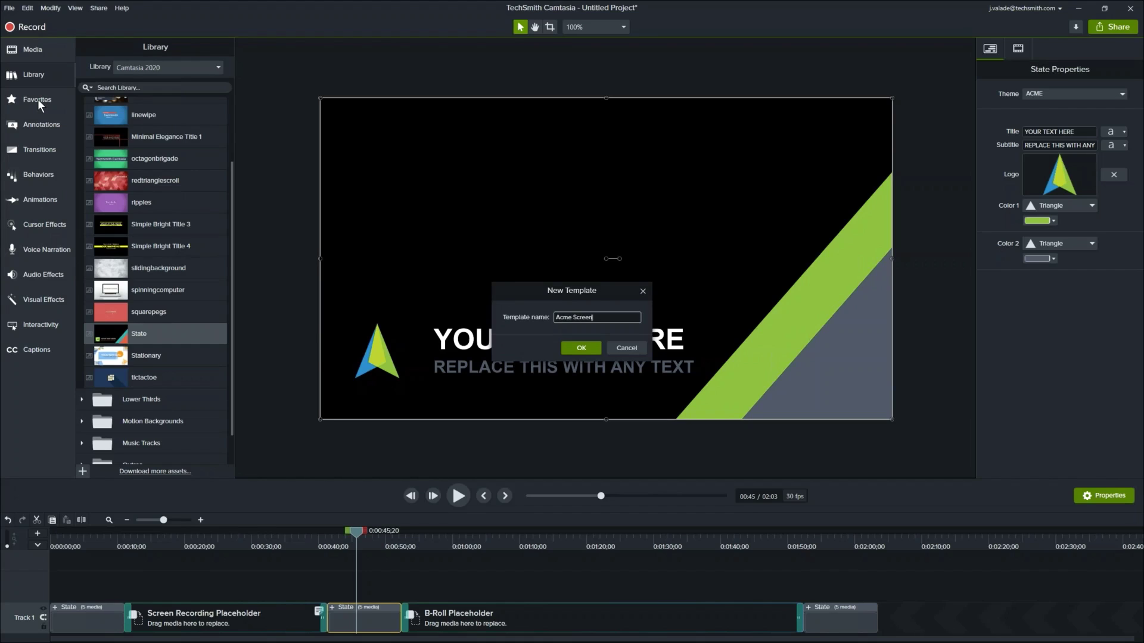
{"action": "left_click", "coordinate": [567, 348]}
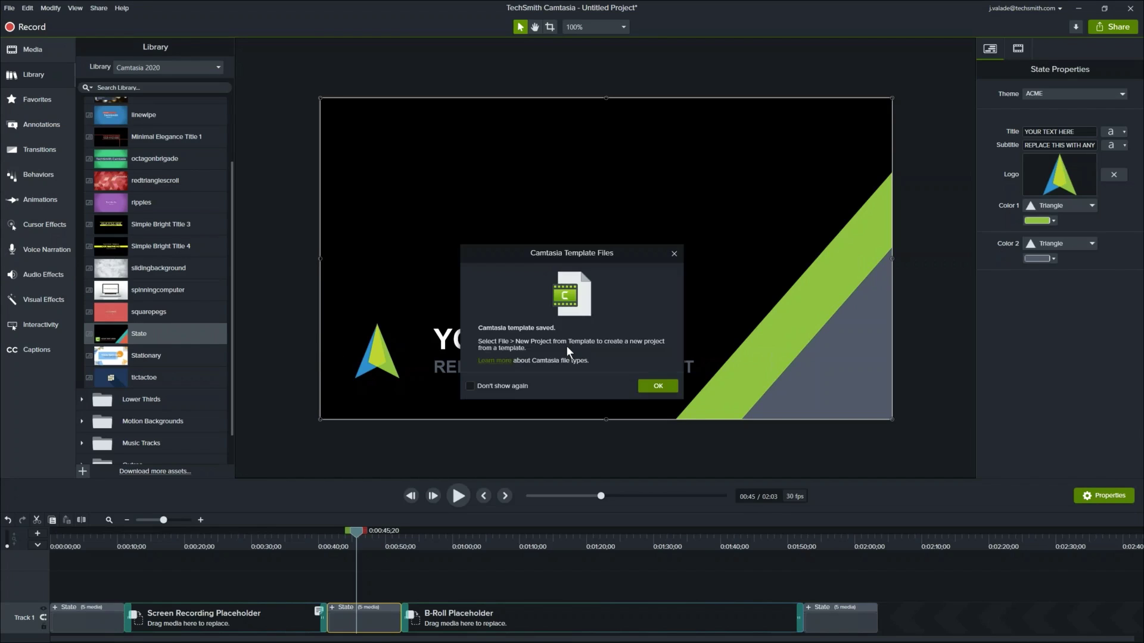
{"action": "left_click", "coordinate": [652, 386]}
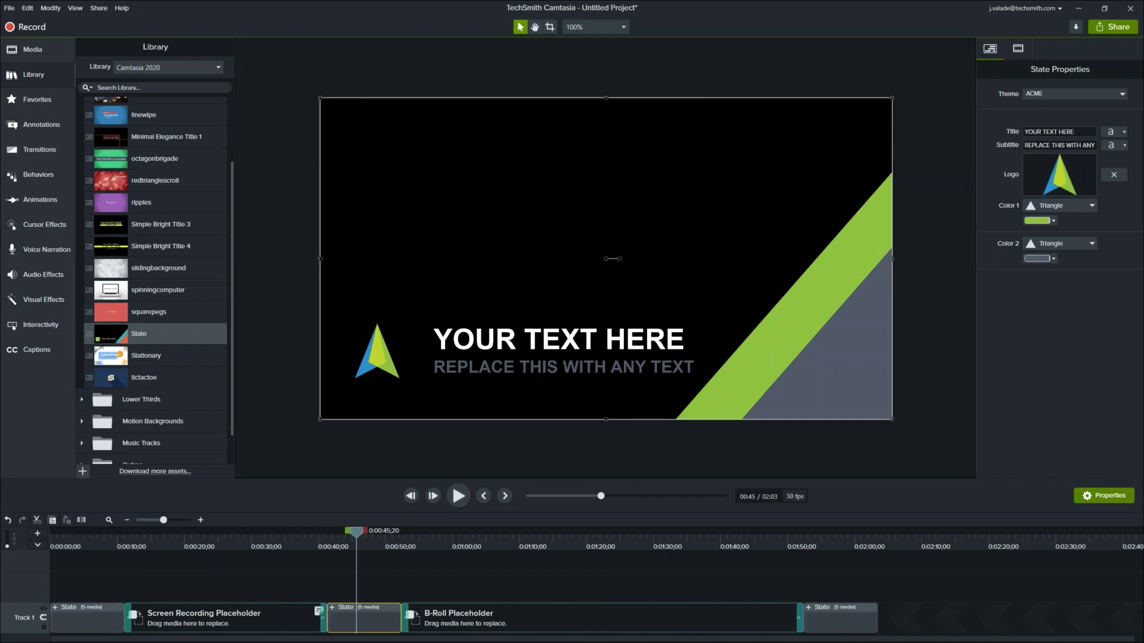
Look up the Acme Screen template in the Template Manager and close the manager.
{"action": "left_click", "coordinate": [10, 9]}
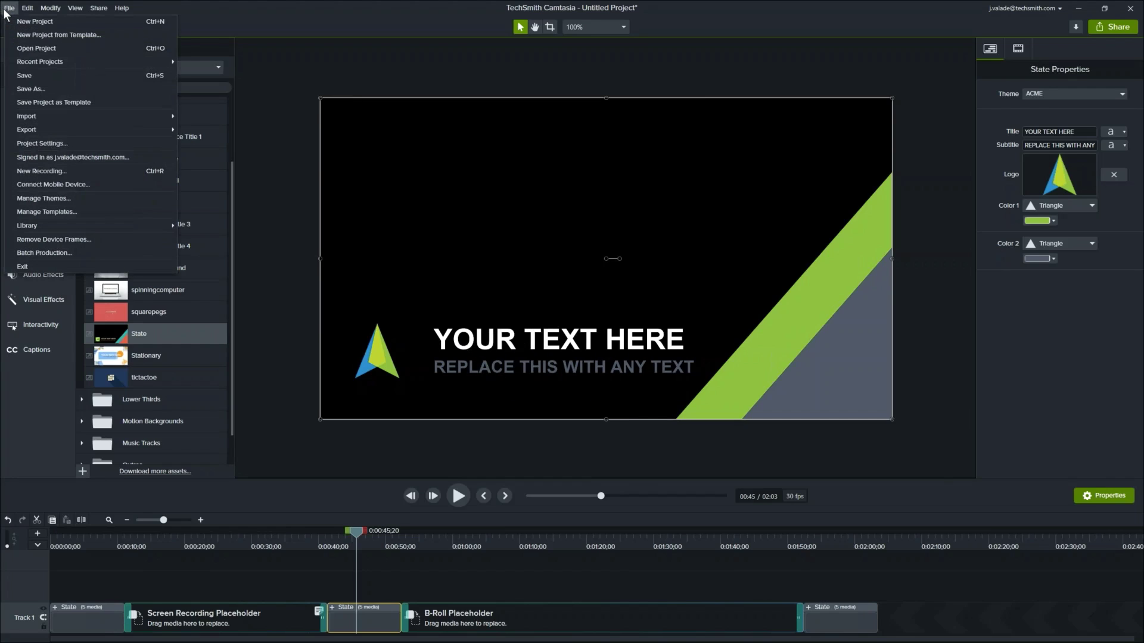
{"action": "left_click", "coordinate": [40, 210]}
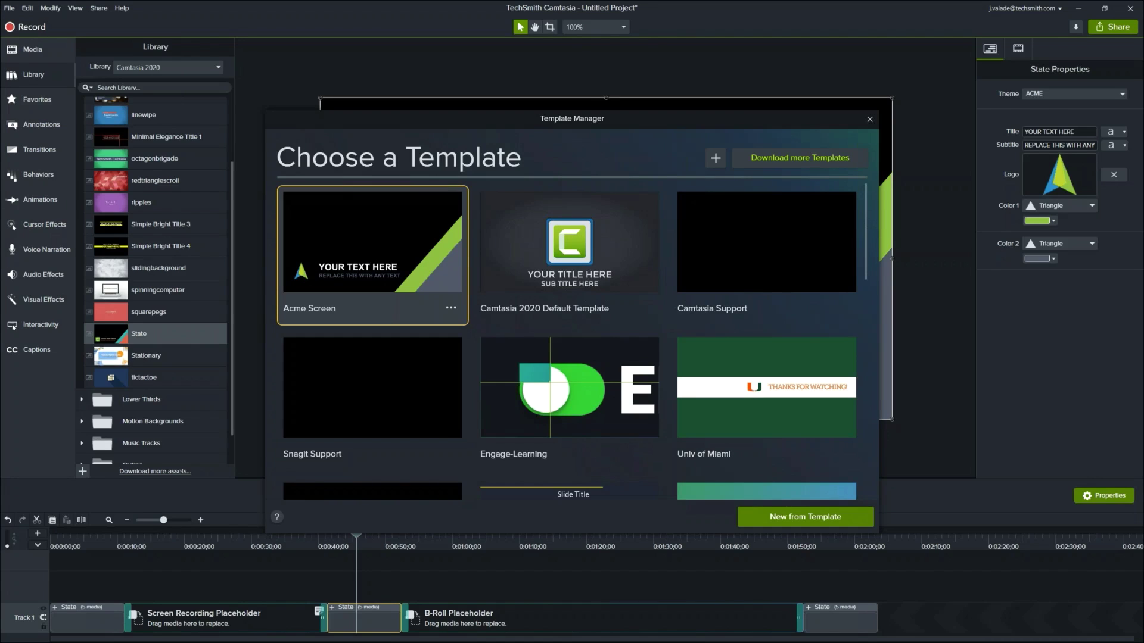
{"action": "left_click", "coordinate": [869, 120]}
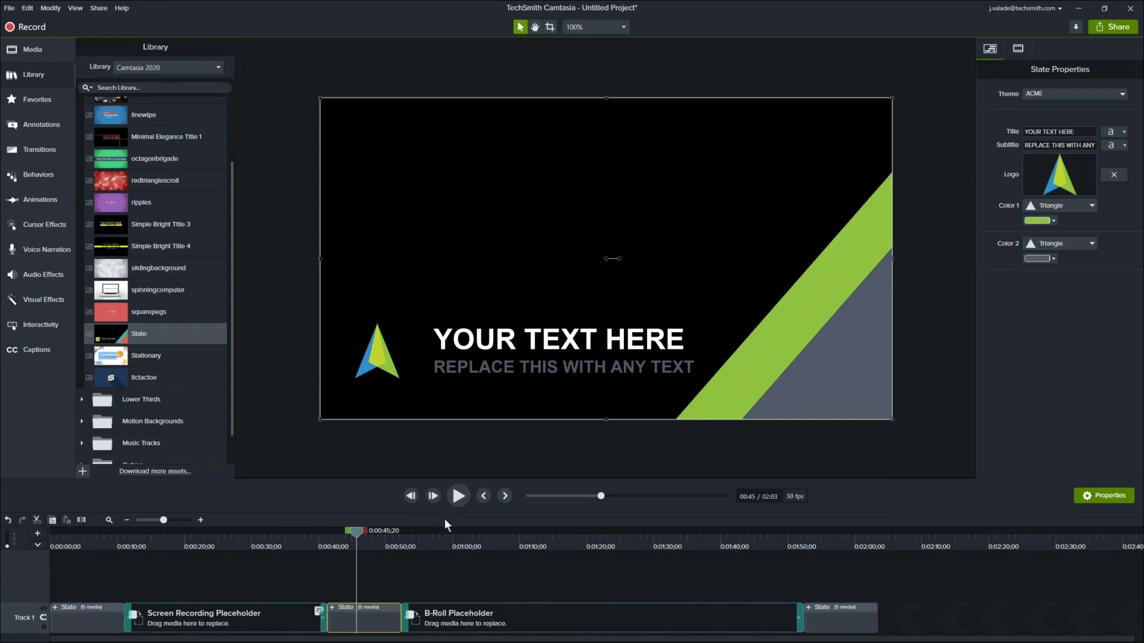
Check the clip commands for the Slate between the placeholders, including Convert to Placeholder, and preview the end of the Screen Recording Placeholder.
{"action": "left_click", "coordinate": [336, 543]}
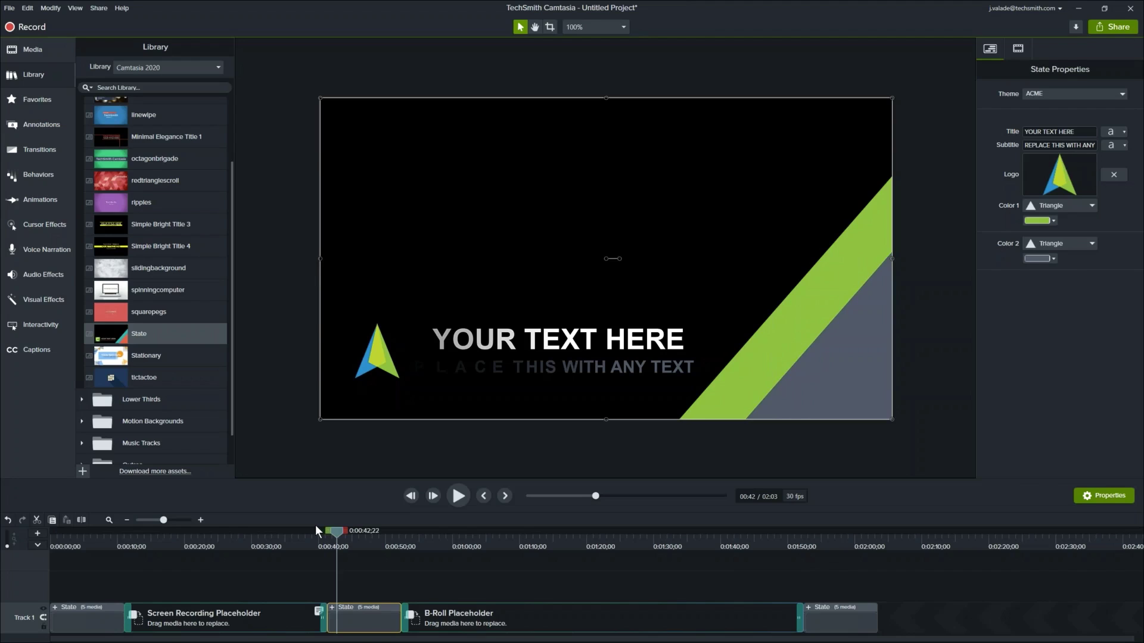
{"action": "right_click", "coordinate": [375, 616]}
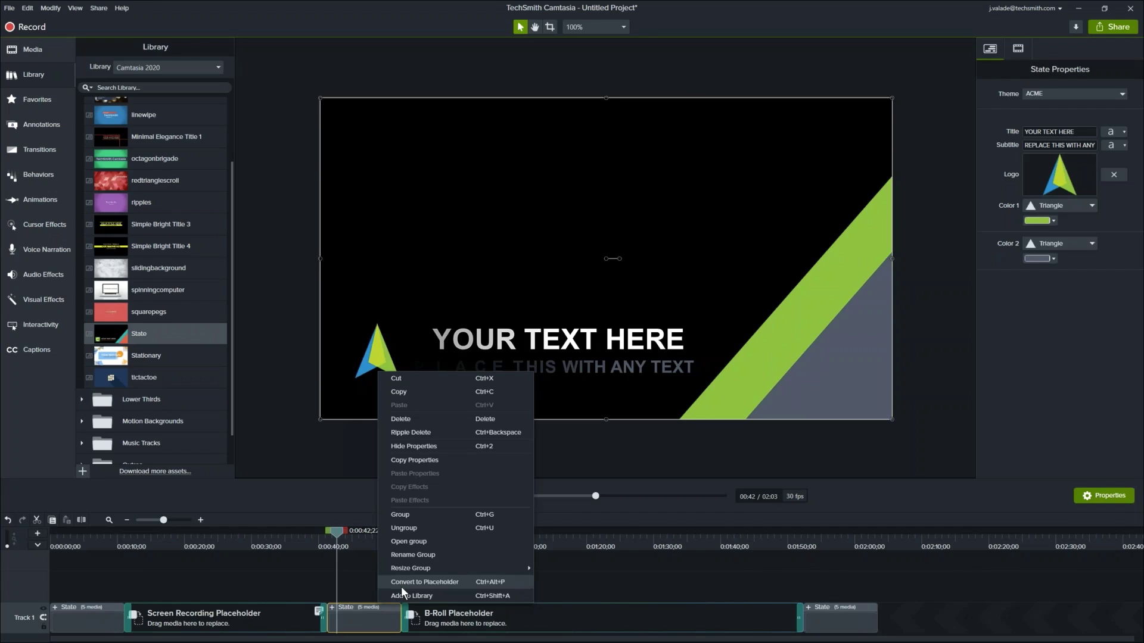
{"action": "left_click", "coordinate": [351, 495]}
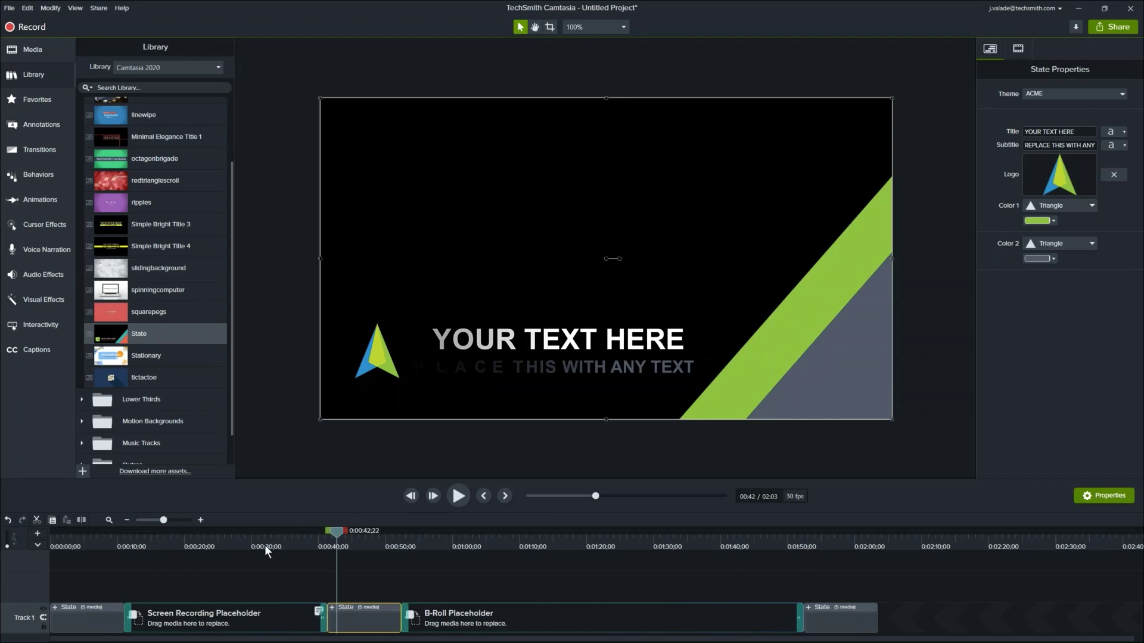
{"action": "left_click", "coordinate": [320, 539]}
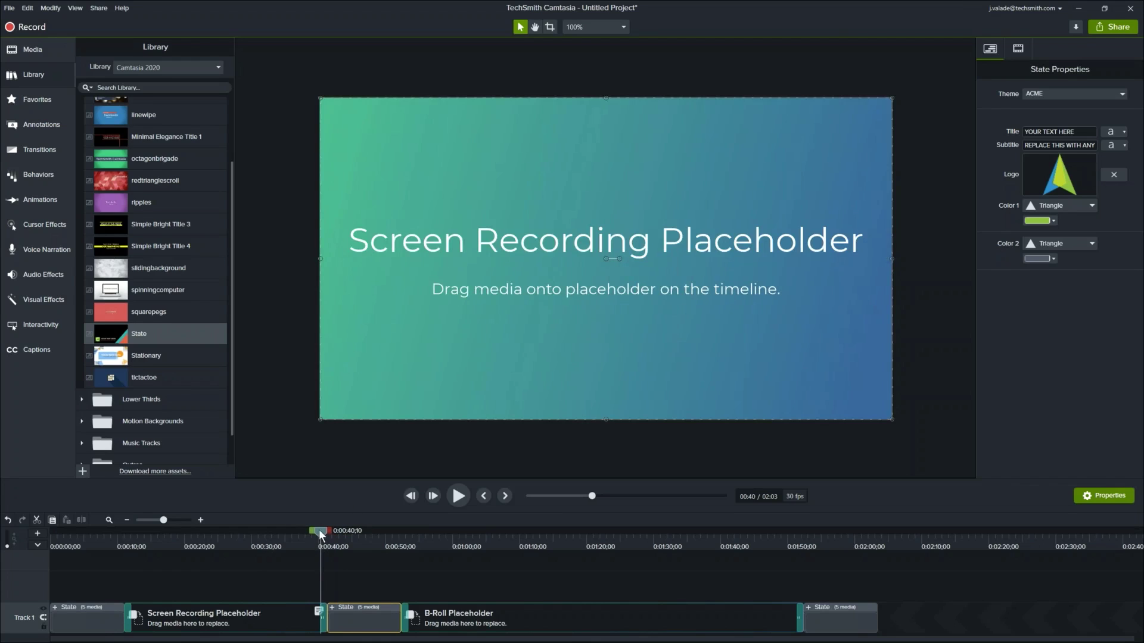
{"action": "left_click_drag", "start_coordinate": [313, 534], "coordinate": [306, 541]}
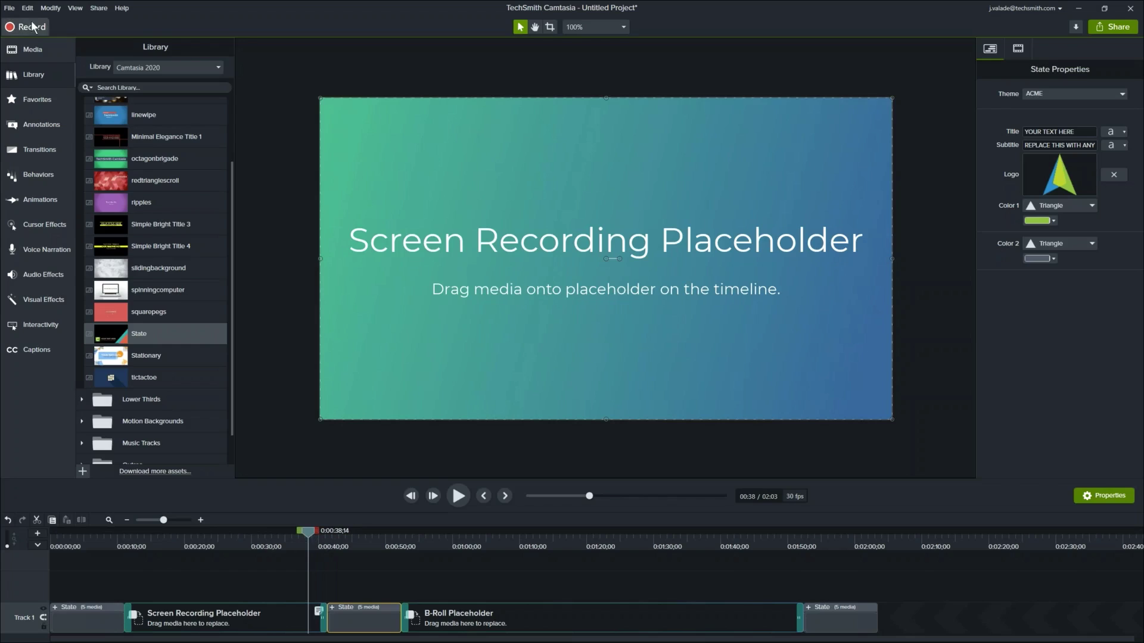
Try to open the bike guide project from the recent projects.
{"action": "left_click", "coordinate": [9, 8]}
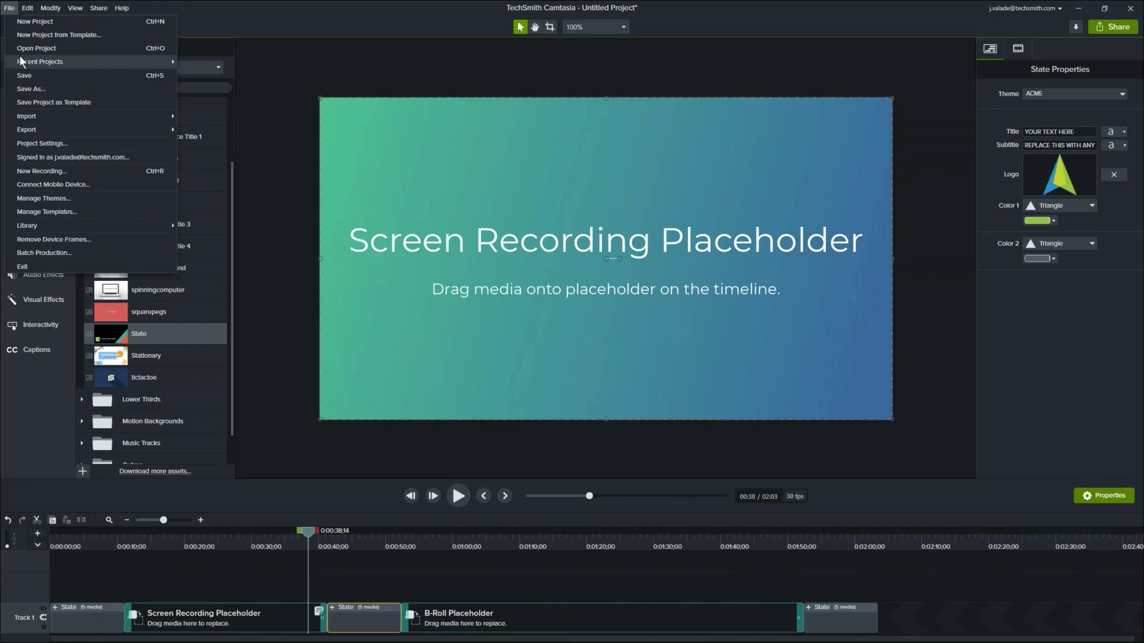
{"action": "mouse_move", "coordinate": [20, 59]}
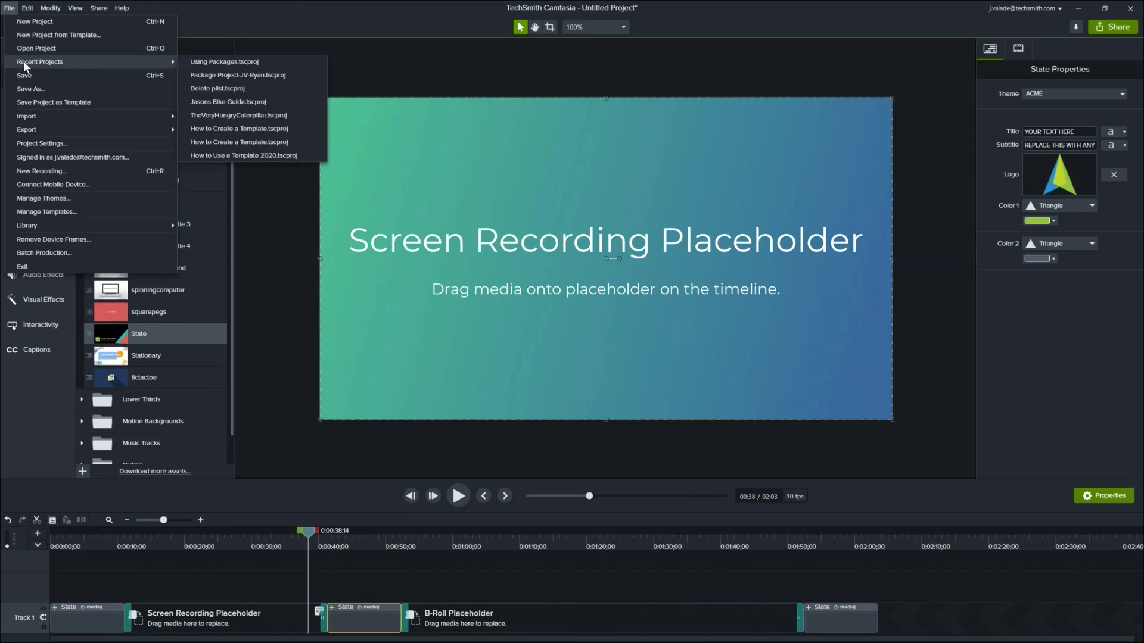
{"action": "left_click", "coordinate": [238, 103]}
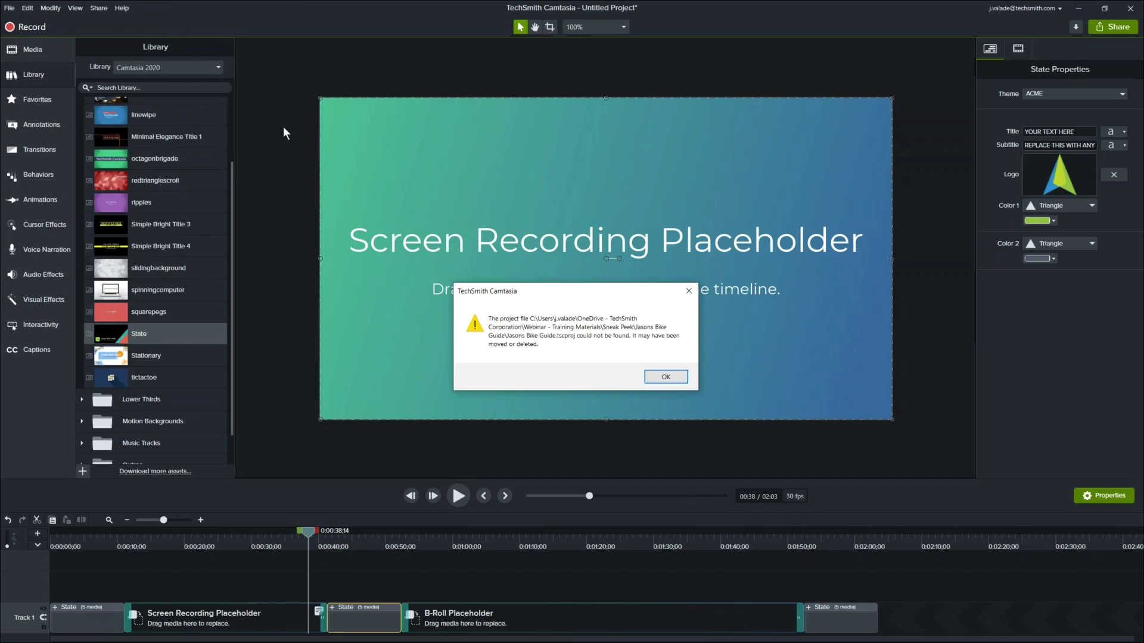
{"action": "left_click", "coordinate": [662, 377]}
Replace the Screen Recording Placeholder with the Mock Walkthrough clip from the What's New 2020 library, using Ripple Replace.
{"action": "left_click", "coordinate": [138, 63]}
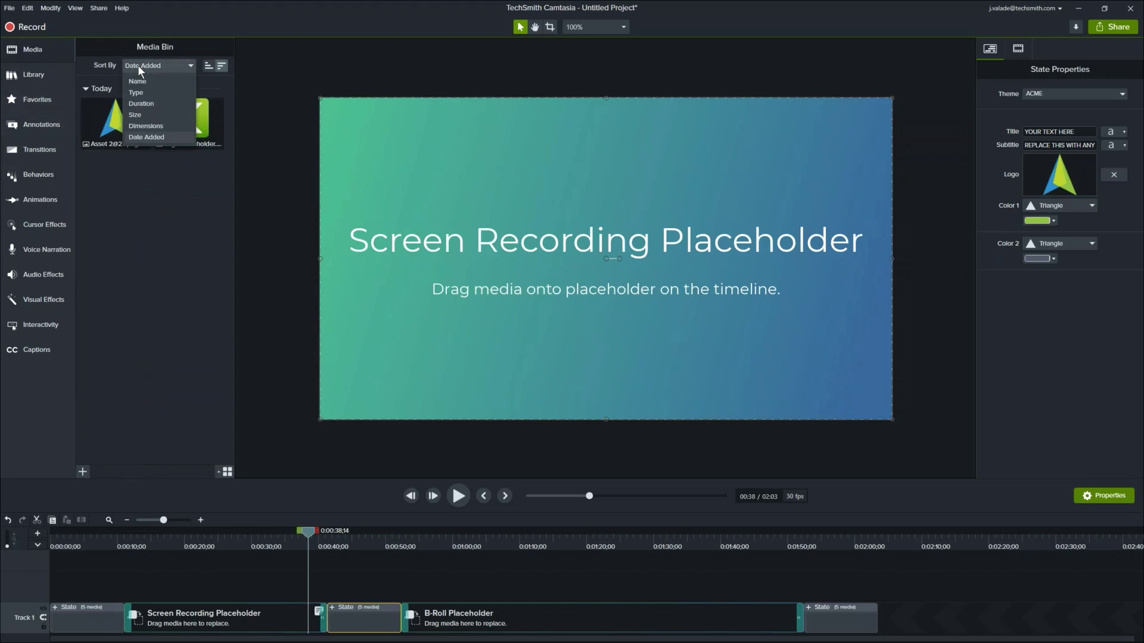
{"action": "left_click", "coordinate": [58, 70]}
{"action": "left_click", "coordinate": [58, 72]}
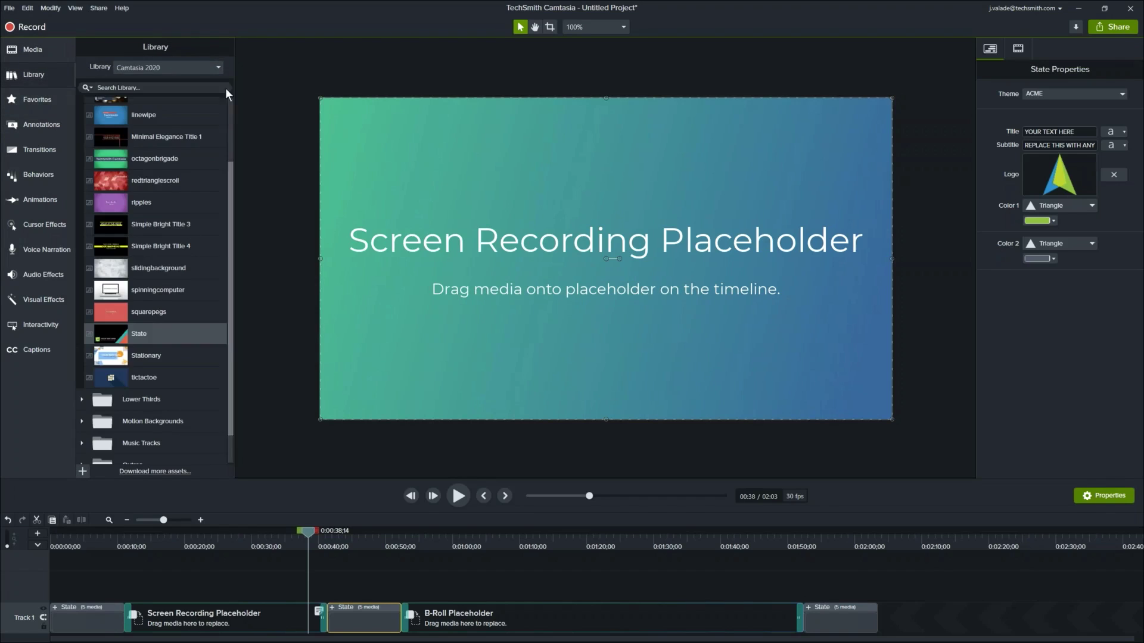
{"action": "left_click", "coordinate": [187, 66]}
{"action": "left_click", "coordinate": [166, 296]}
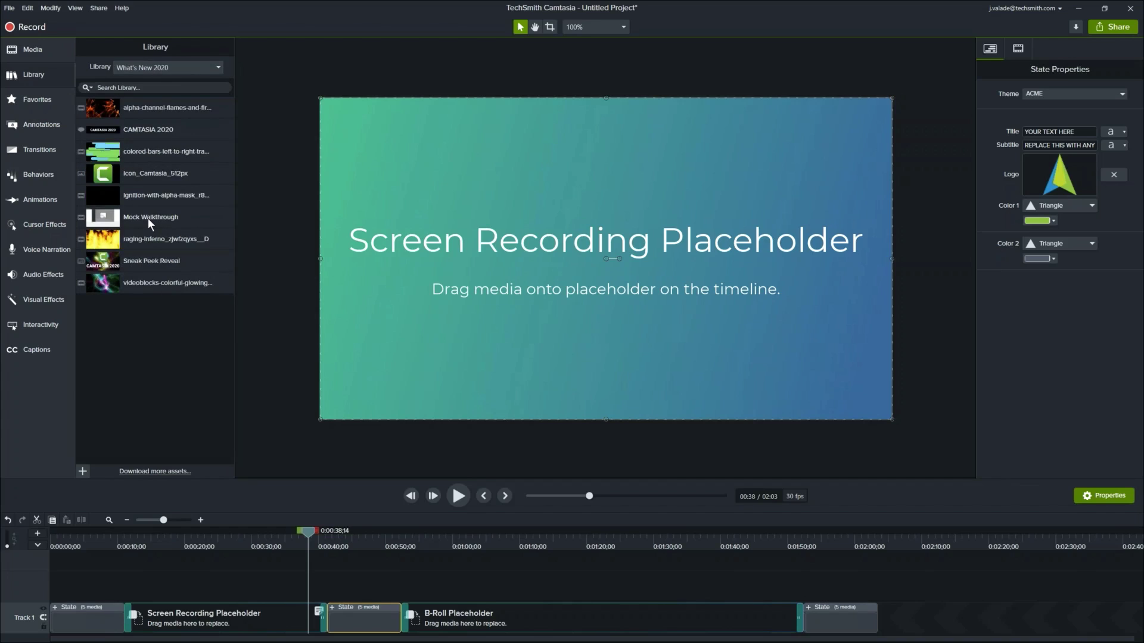
{"action": "left_click_drag", "start_coordinate": [149, 217], "coordinate": [237, 615]}
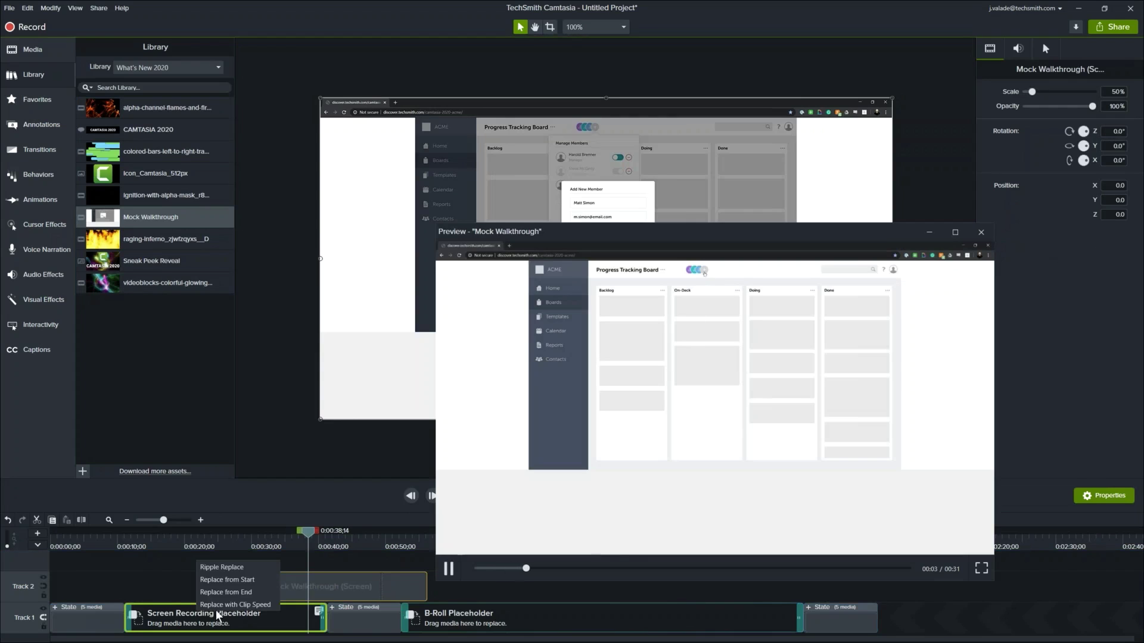
{"action": "left_click", "coordinate": [241, 567]}
{"action": "mouse_move", "coordinate": [257, 546]}
{"action": "left_mouse_down"}
{"action": "mouse_move", "coordinate": [153, 548]}
{"action": "mouse_move", "coordinate": [255, 547]}
{"action": "left_mouse_up"}
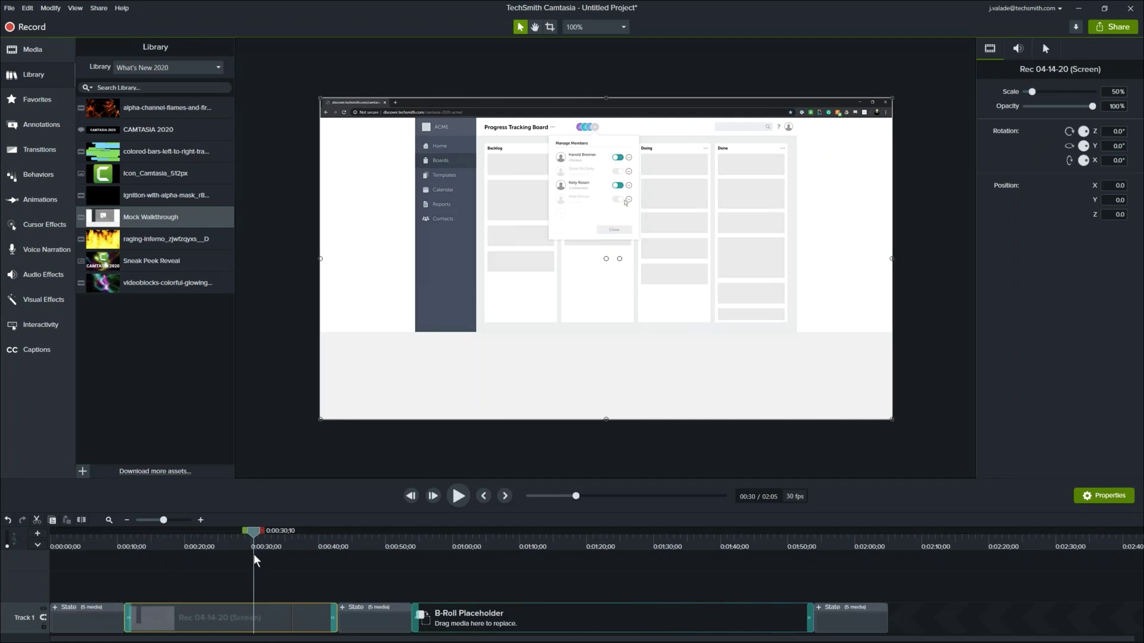
Review the commands available for the screen recording clip on Track 1 and preview it at 0:00:24;02.
{"action": "right_click", "coordinate": [259, 624]}
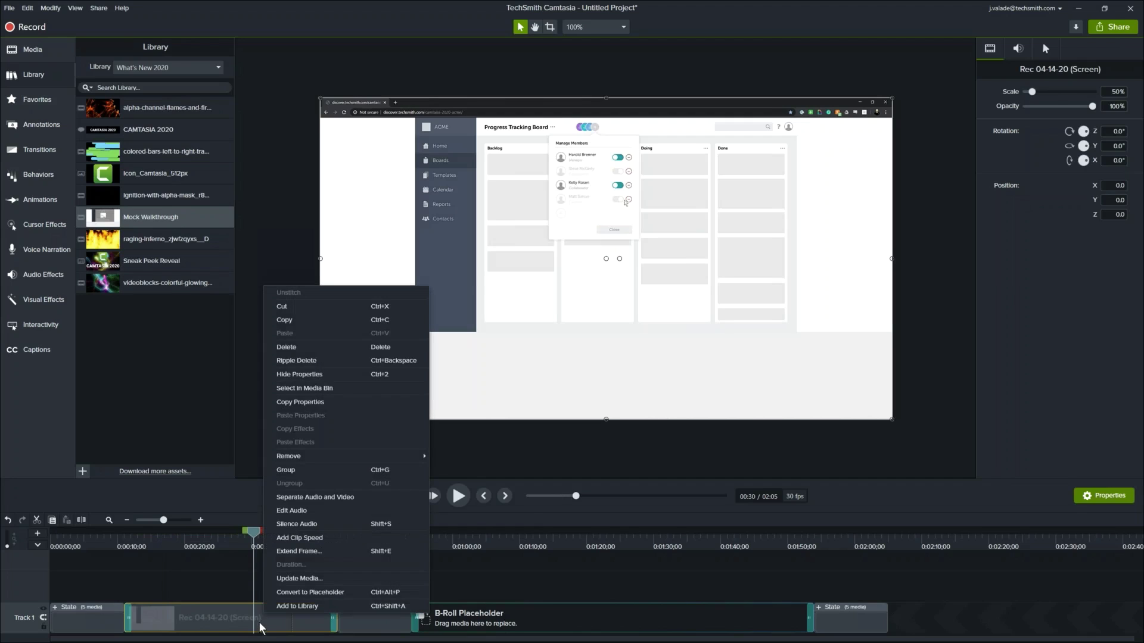
{"action": "left_click", "coordinate": [212, 545]}
{"action": "left_click", "coordinate": [211, 543]}
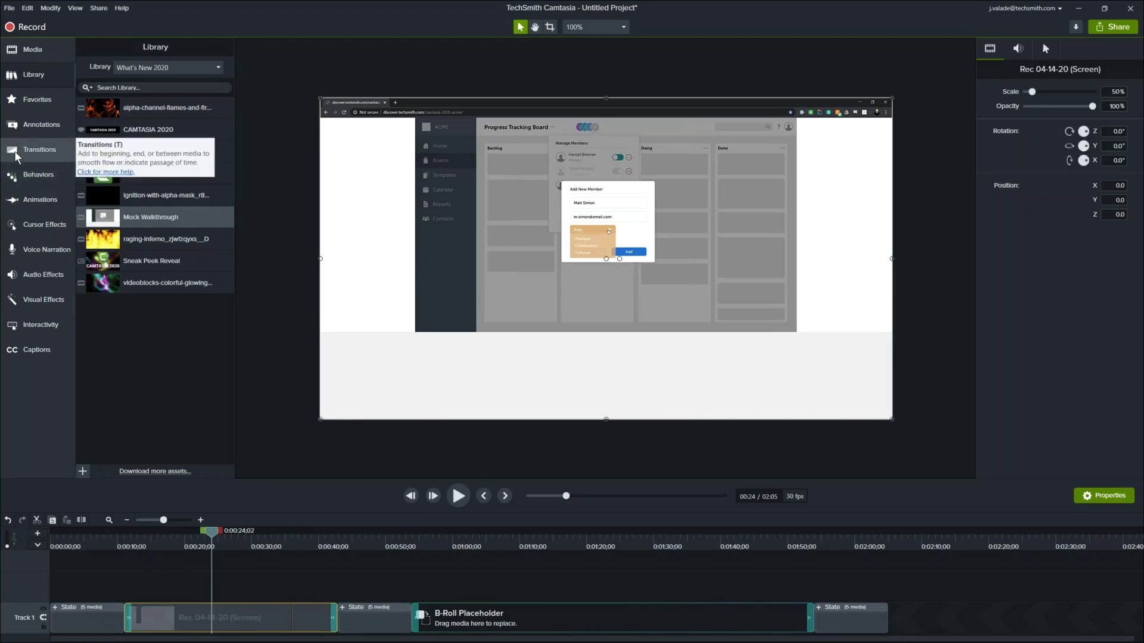
Add the red speech bubble callout from the Basic style to the favorites and show the favorites.
{"action": "left_click", "coordinate": [39, 102]}
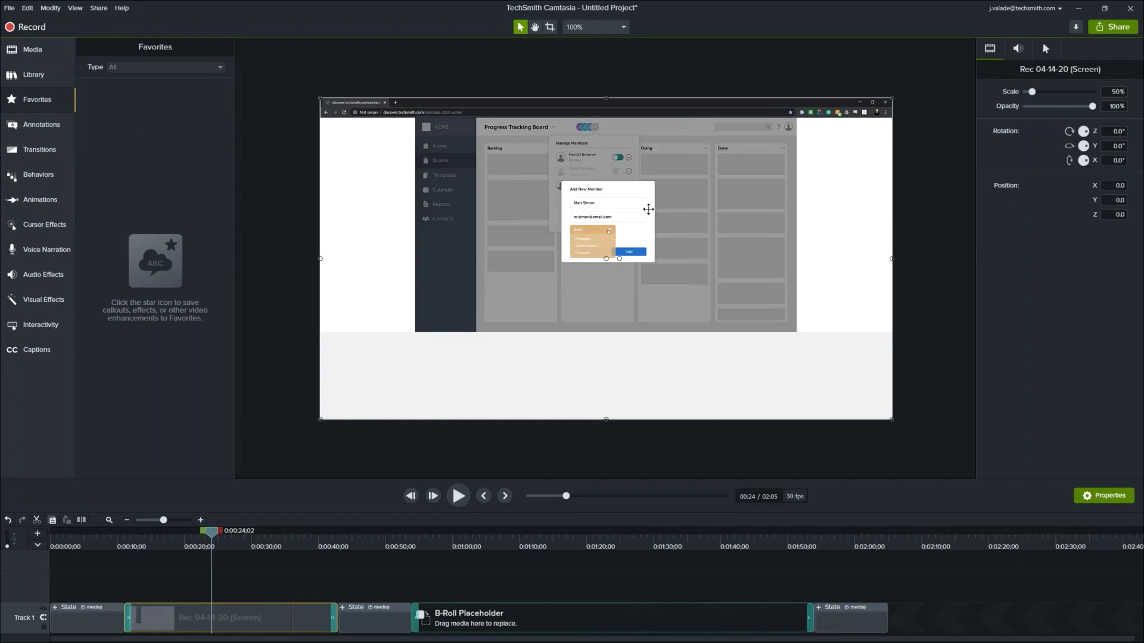
{"action": "left_click", "coordinate": [38, 130]}
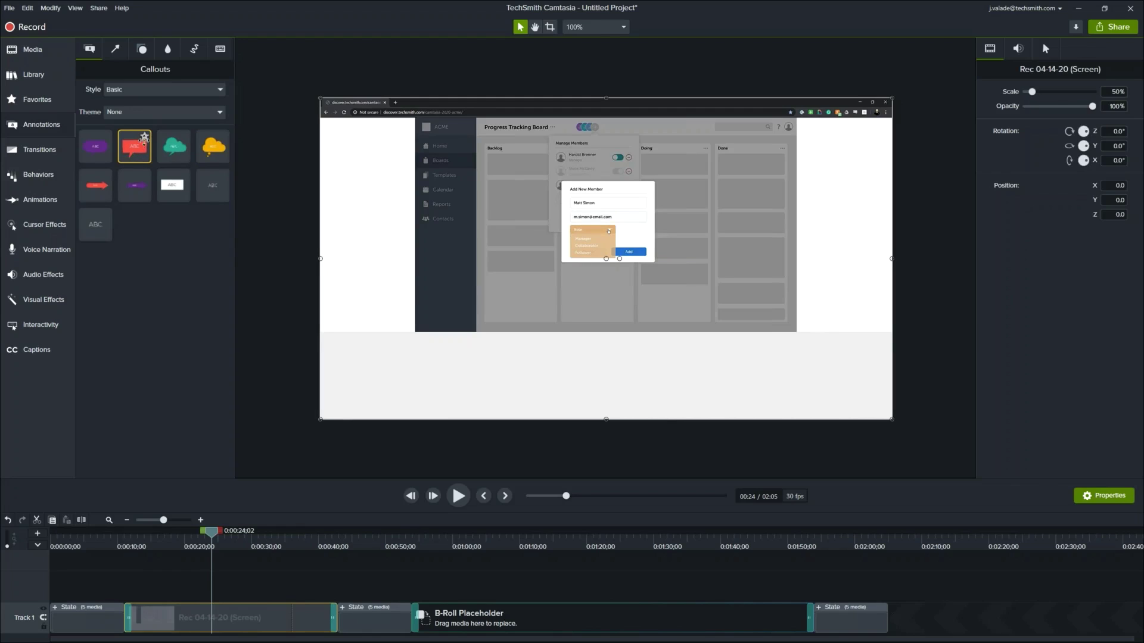
{"action": "left_click", "coordinate": [145, 137]}
{"action": "left_click", "coordinate": [47, 108]}
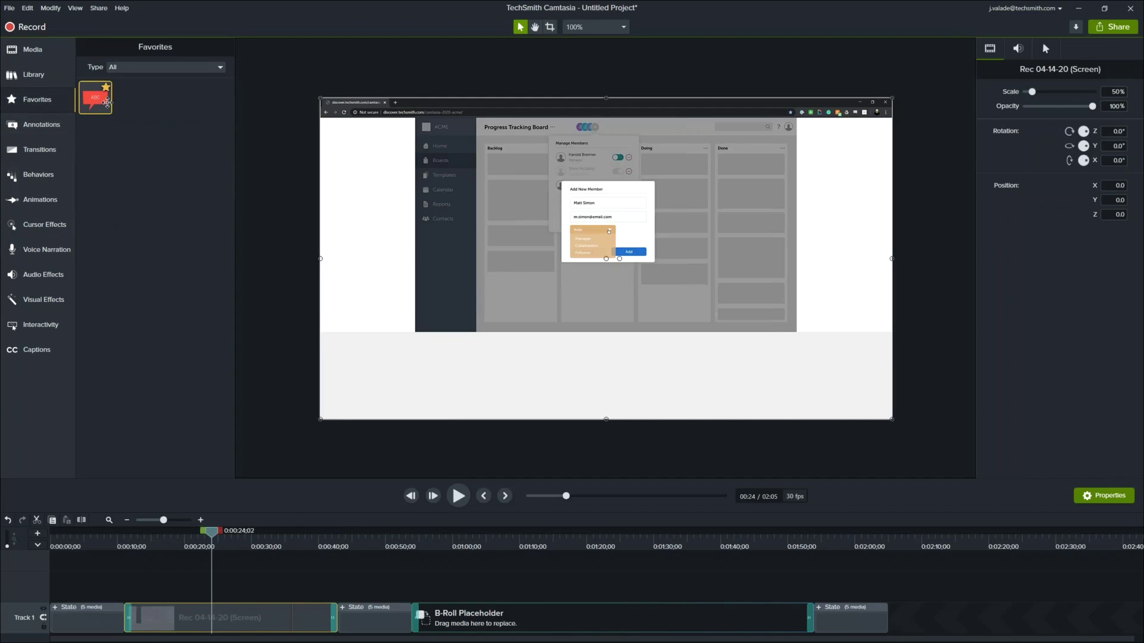
Add the purple line and yellow thought cloud callouts, plus the first two Blur & Highlight annotations, to the favorites.
{"action": "left_click", "coordinate": [64, 130]}
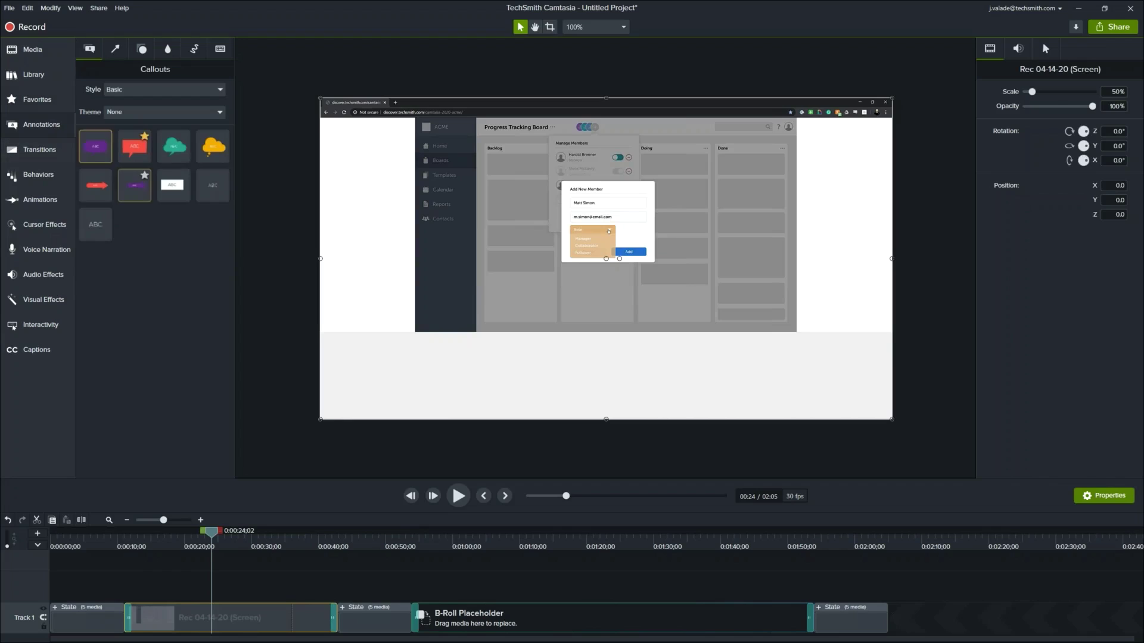
{"action": "left_click", "coordinate": [145, 175]}
{"action": "left_click", "coordinate": [167, 51]}
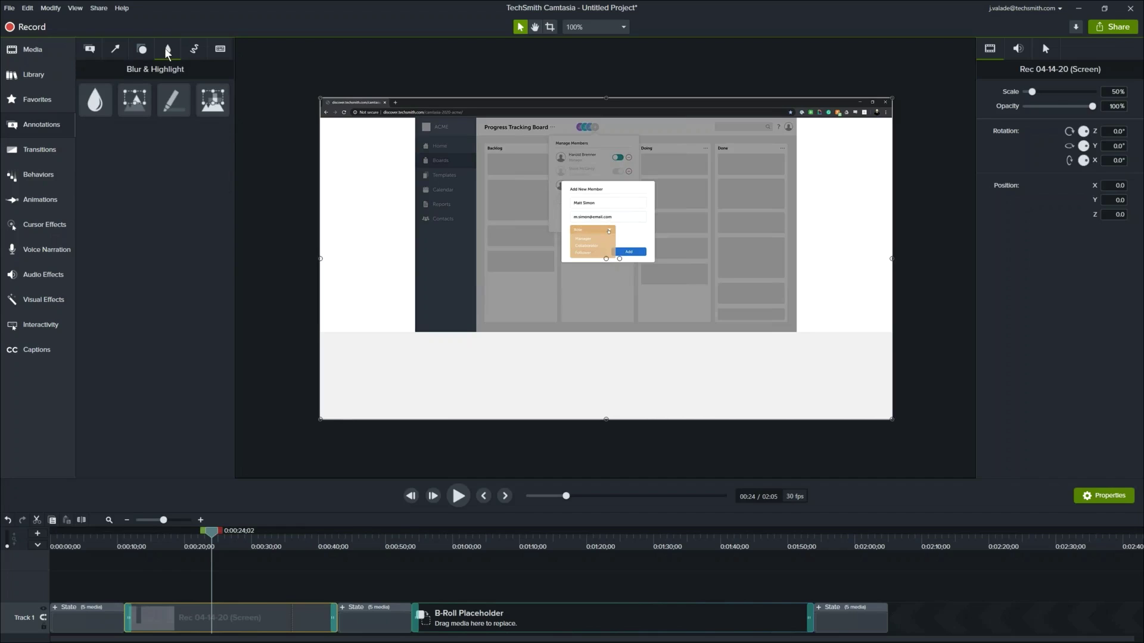
{"action": "left_click", "coordinate": [145, 90]}
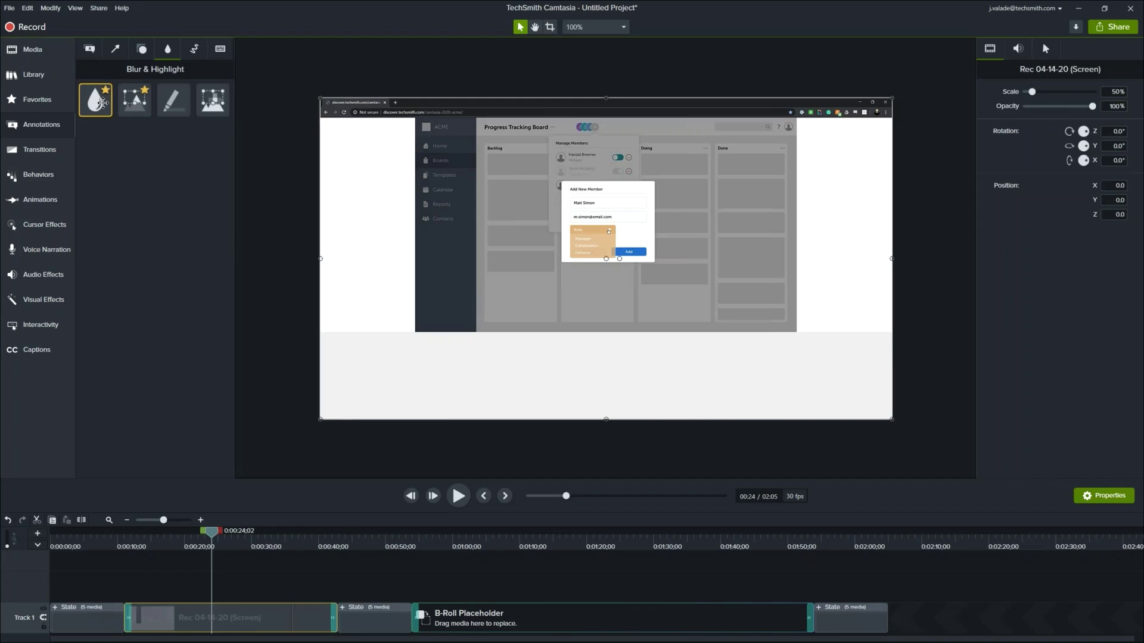
Add the Glow, Fade and Whip spin transitions to the favorites and show the favorites.
{"action": "left_click", "coordinate": [56, 149]}
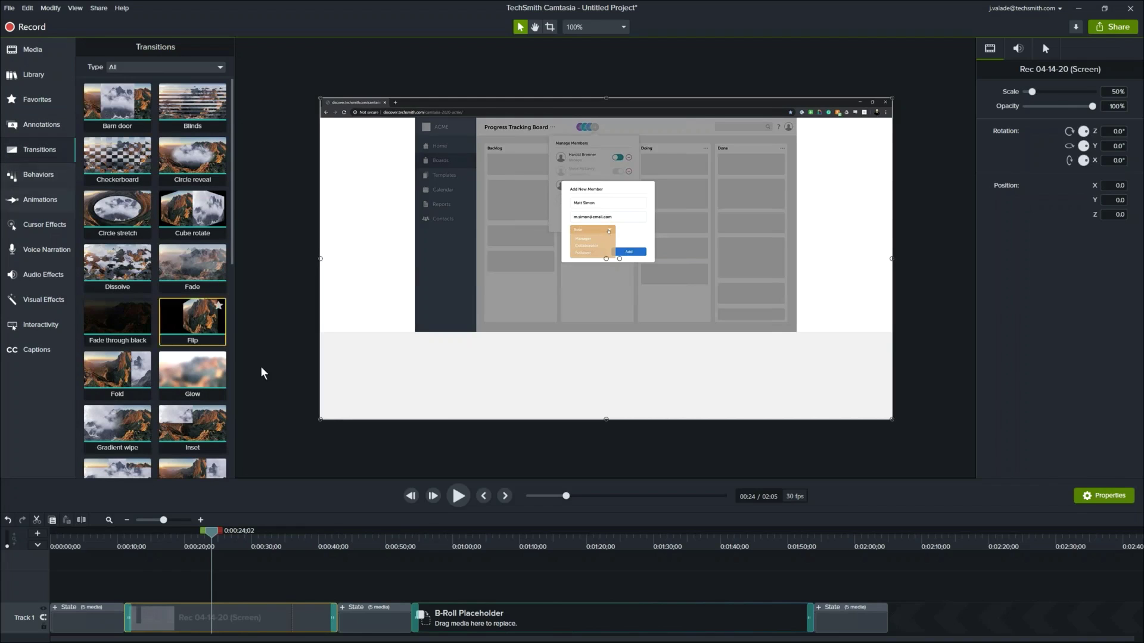
{"action": "left_click", "coordinate": [219, 360]}
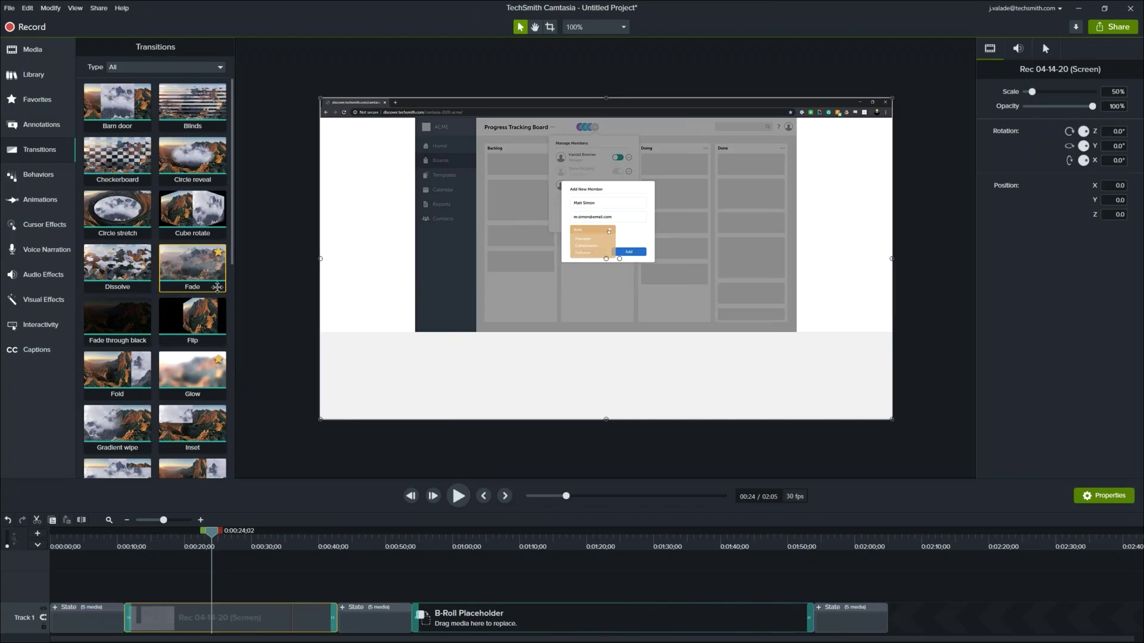
{"action": "scroll", "coordinate": [220, 255], "scroll_direction": "down", "scroll_amount": 5}
{"action": "scroll", "coordinate": [202, 352], "scroll_direction": "down", "scroll_amount": 3}
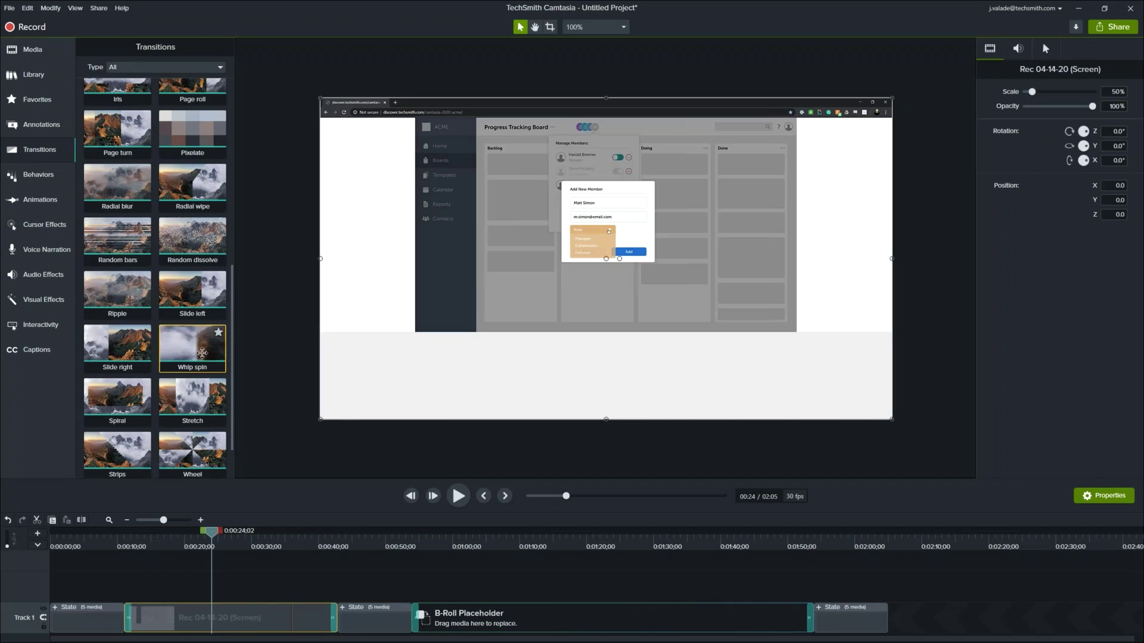
{"action": "left_click", "coordinate": [219, 333]}
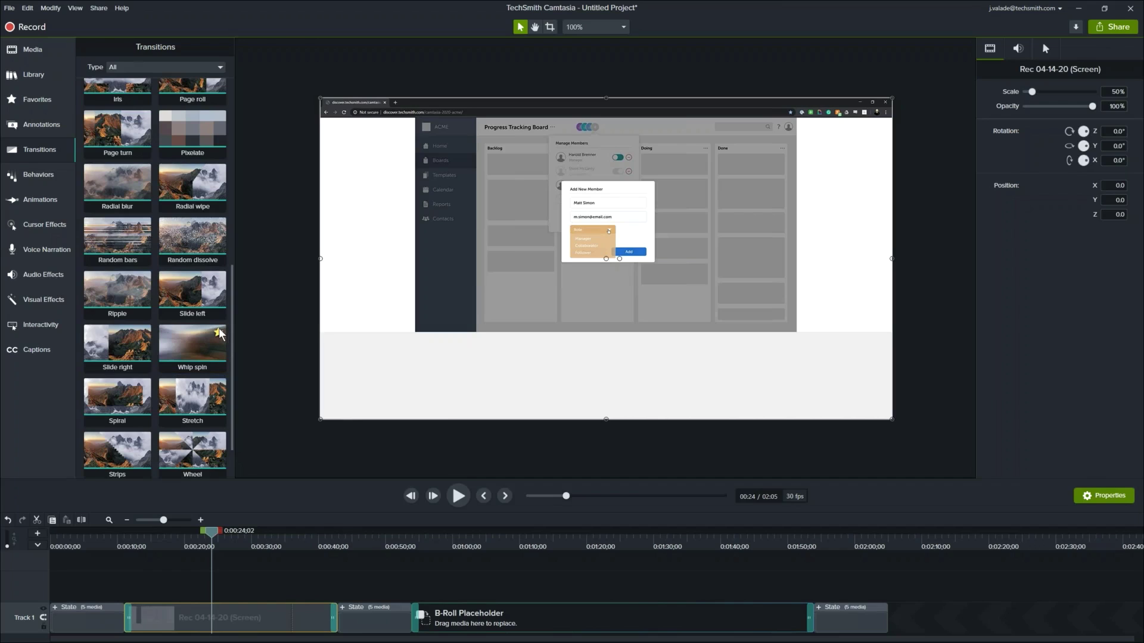
{"action": "left_click", "coordinate": [42, 102]}
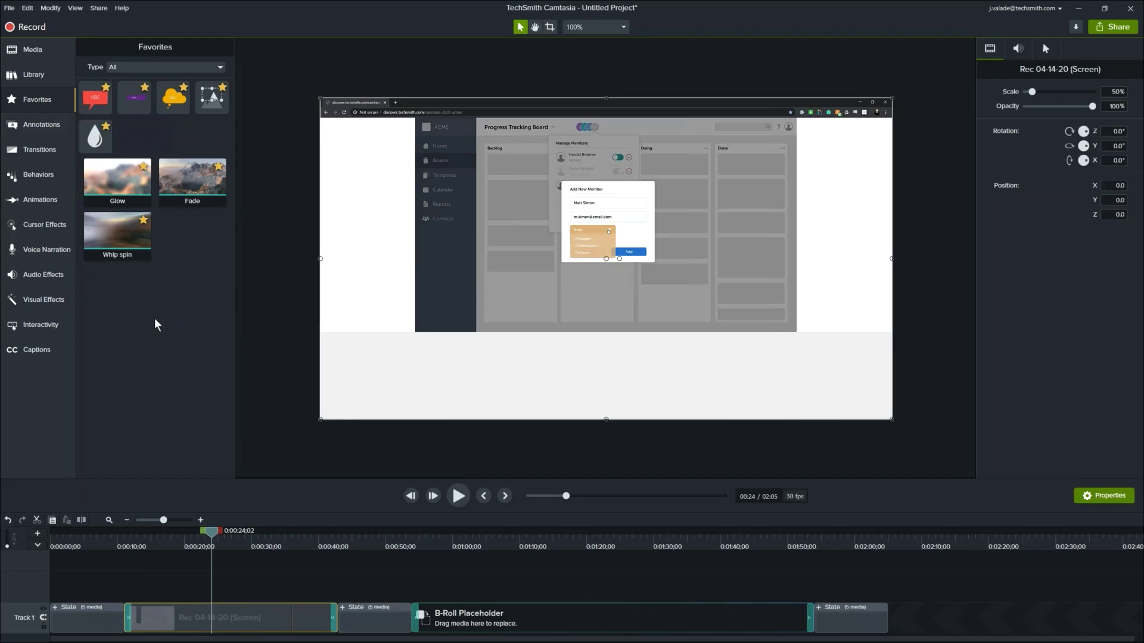
Apply the Pop Up behavior to the Rec 04-14-20 clip and preview its entrance up to 0:00:21;20.
{"action": "left_click", "coordinate": [45, 178]}
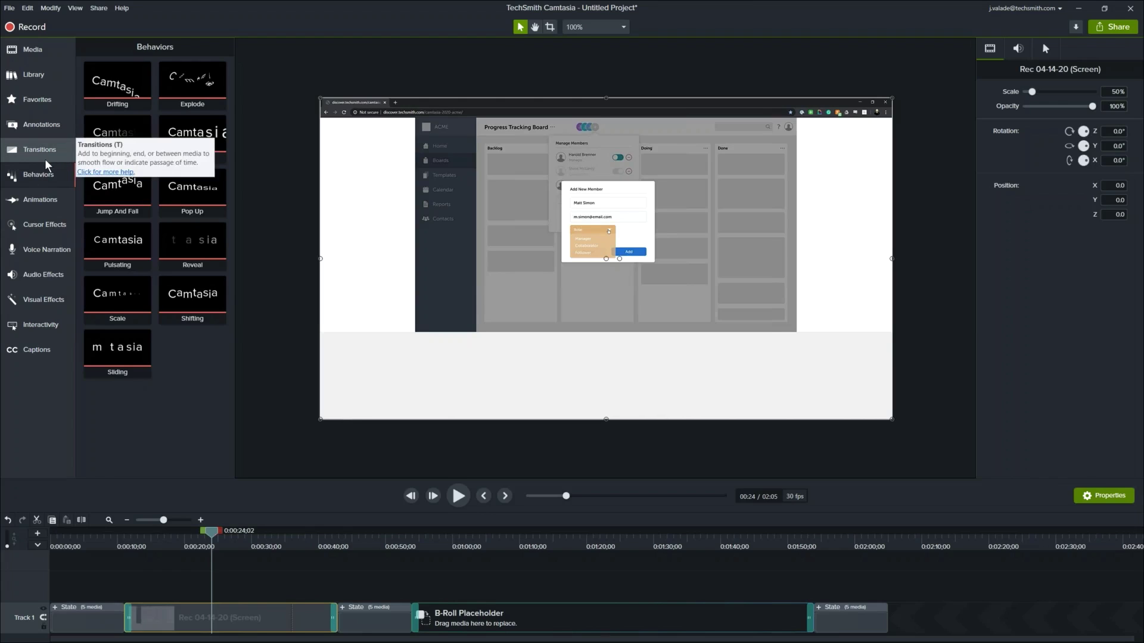
{"action": "mouse_move", "coordinate": [149, 183]}
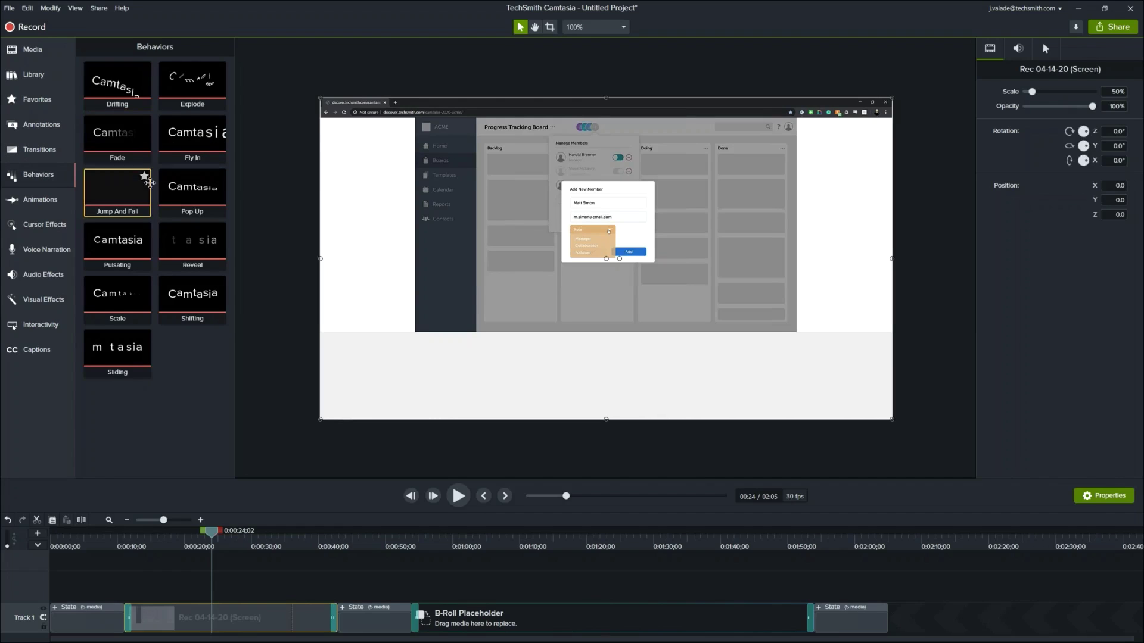
{"action": "mouse_move", "coordinate": [186, 203]}
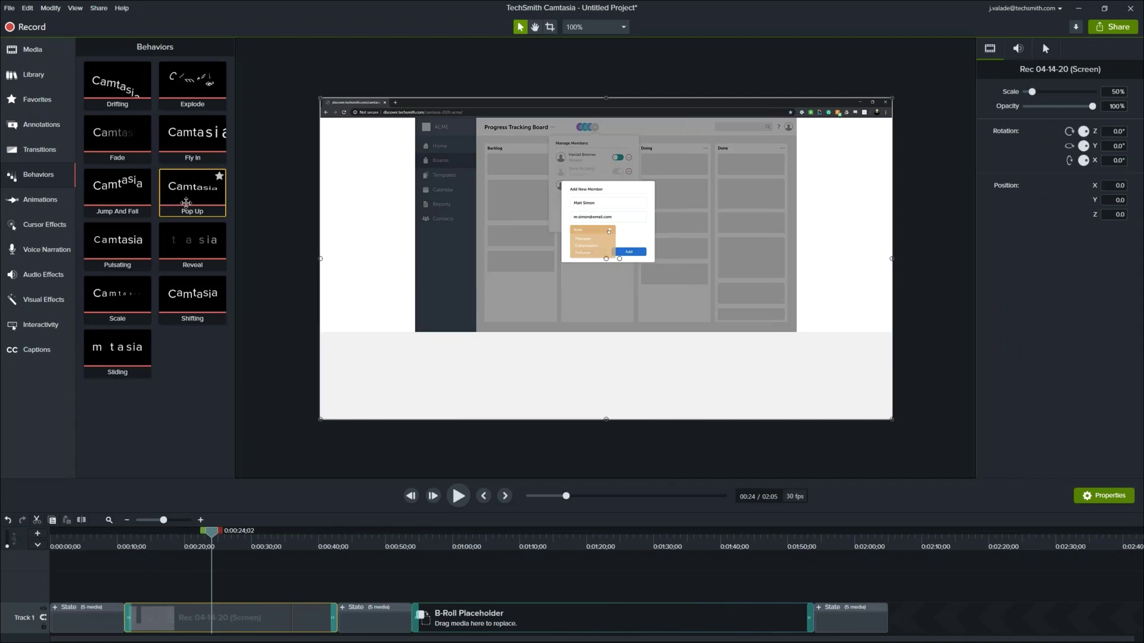
{"action": "left_click_drag", "start_coordinate": [186, 203], "coordinate": [428, 244]}
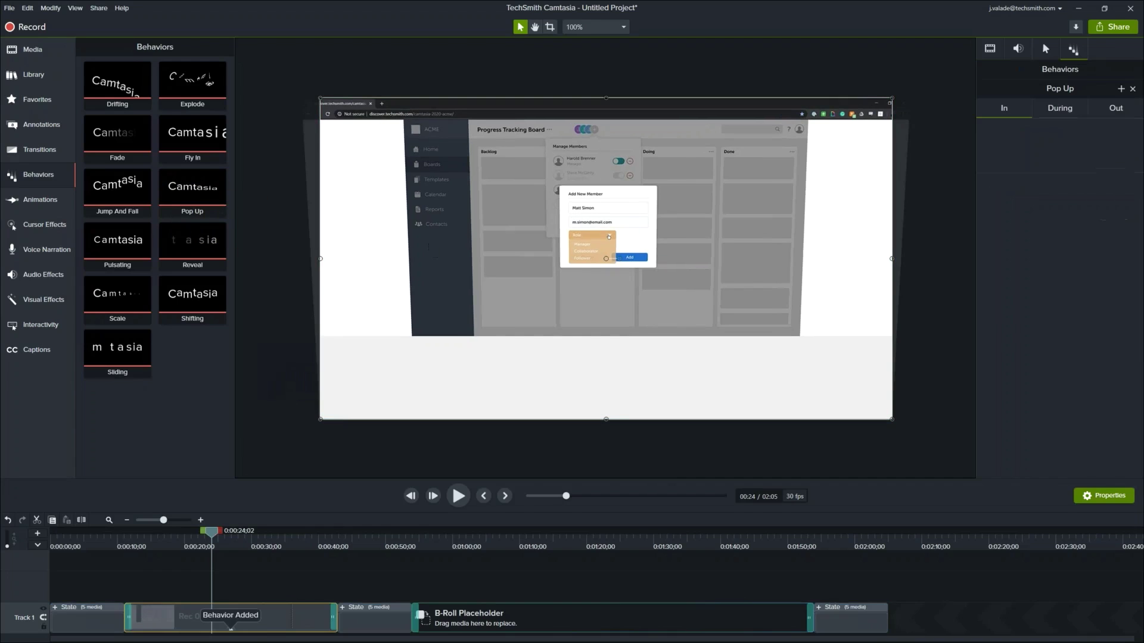
{"action": "left_click", "coordinate": [117, 534]}
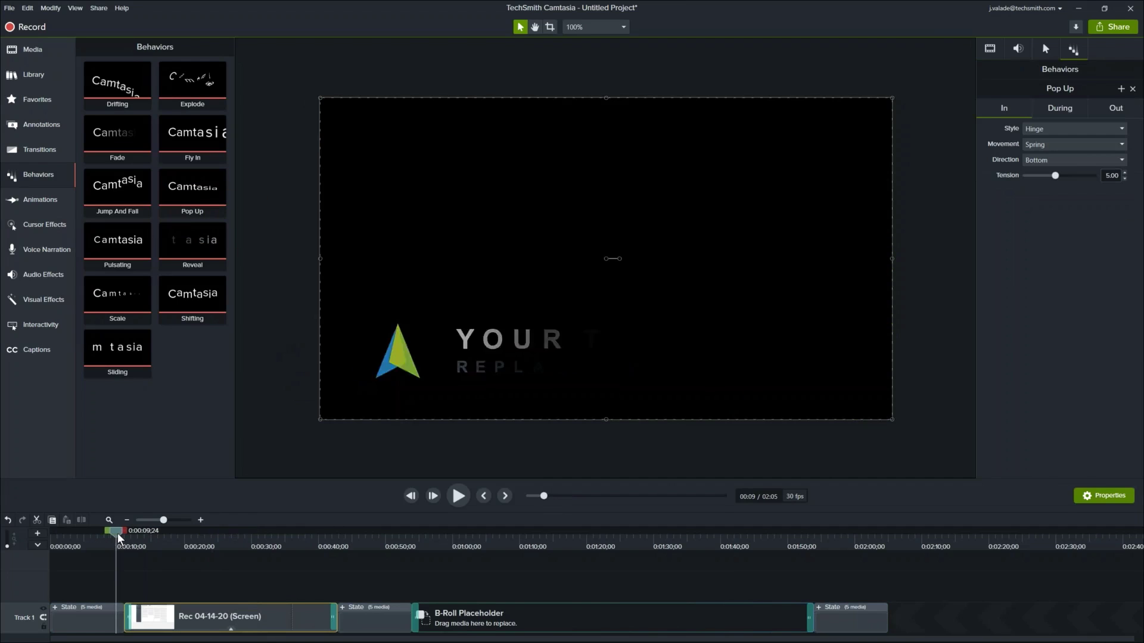
{"action": "left_click_drag", "start_coordinate": [117, 534], "coordinate": [195, 535]}
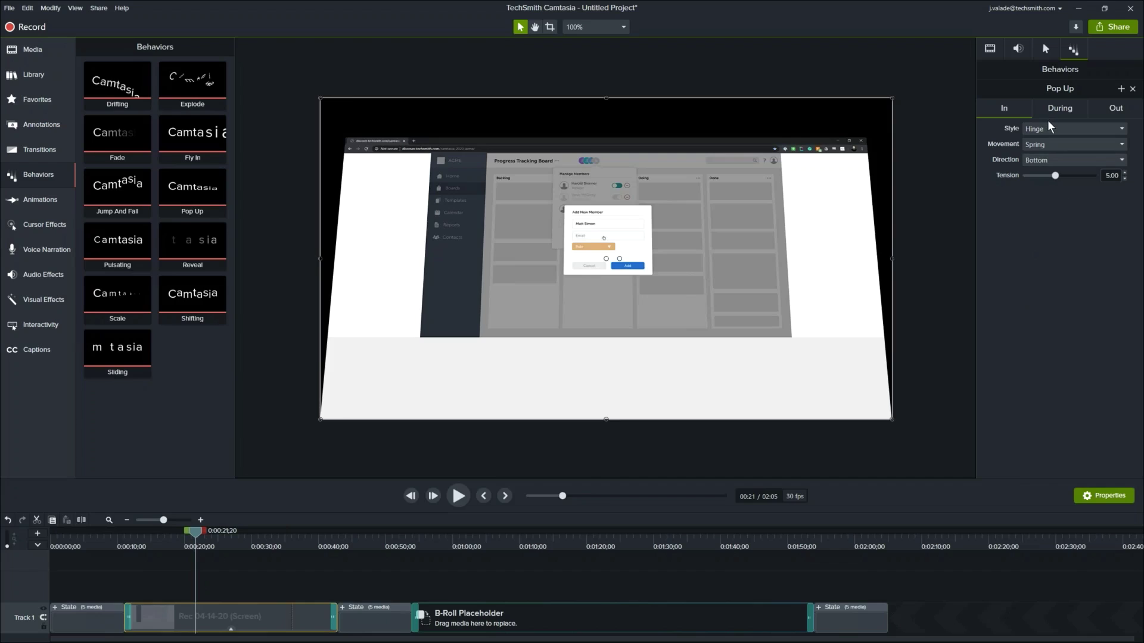
Set the Pop Up behavior's In direction to Top and its During style to None.
{"action": "left_click", "coordinate": [1046, 159]}
{"action": "left_click", "coordinate": [1043, 199]}
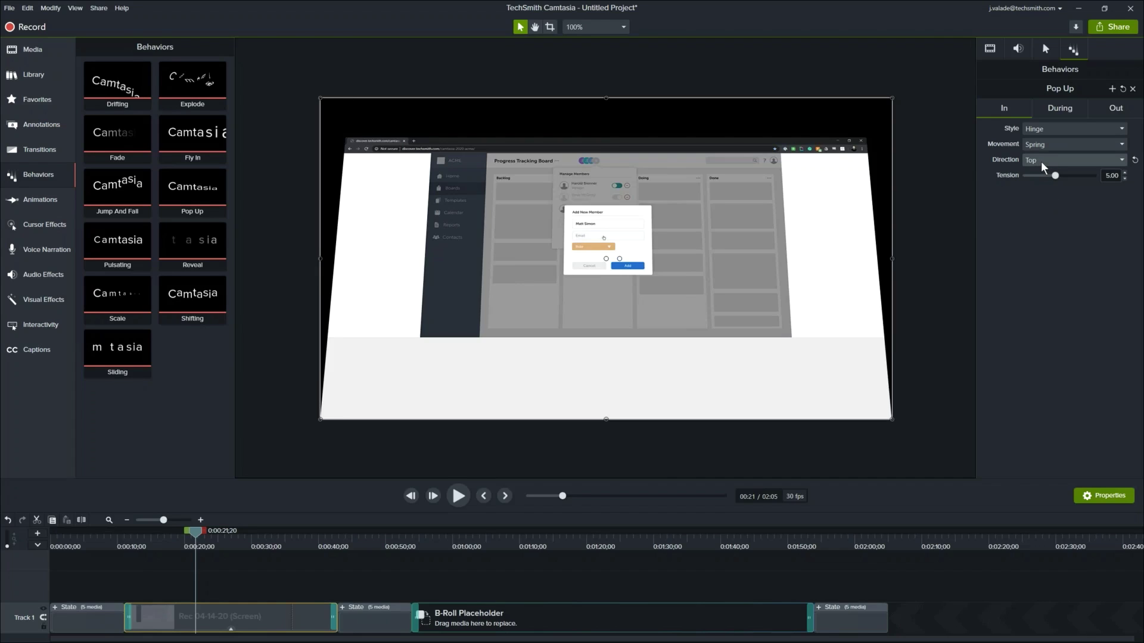
{"action": "left_click", "coordinate": [1055, 109]}
{"action": "left_click", "coordinate": [1055, 126]}
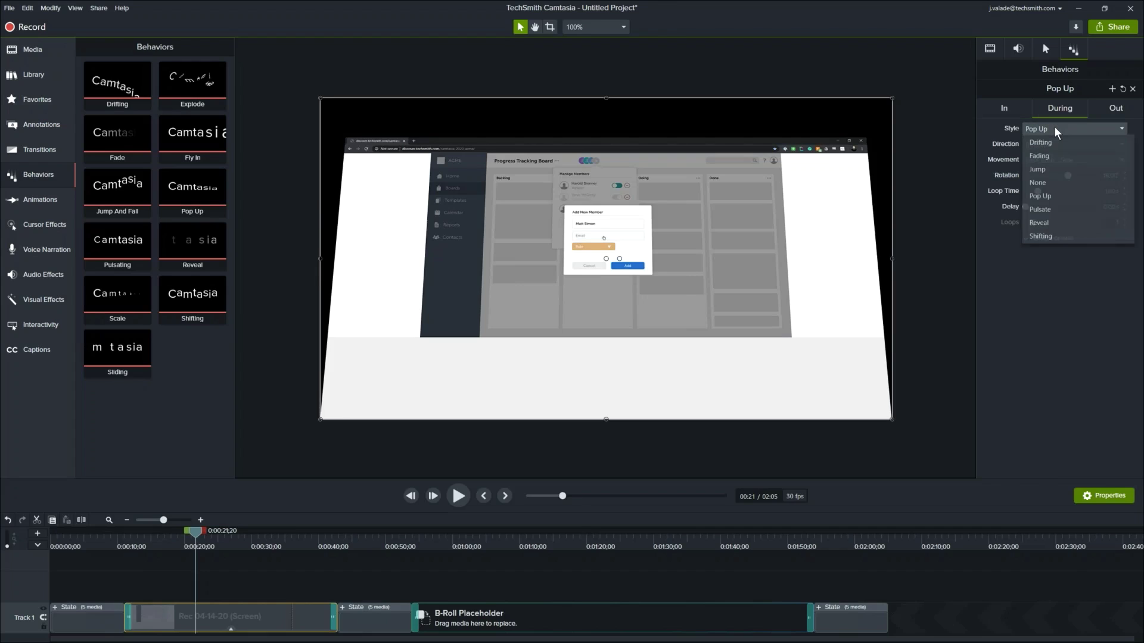
{"action": "left_click", "coordinate": [1045, 183]}
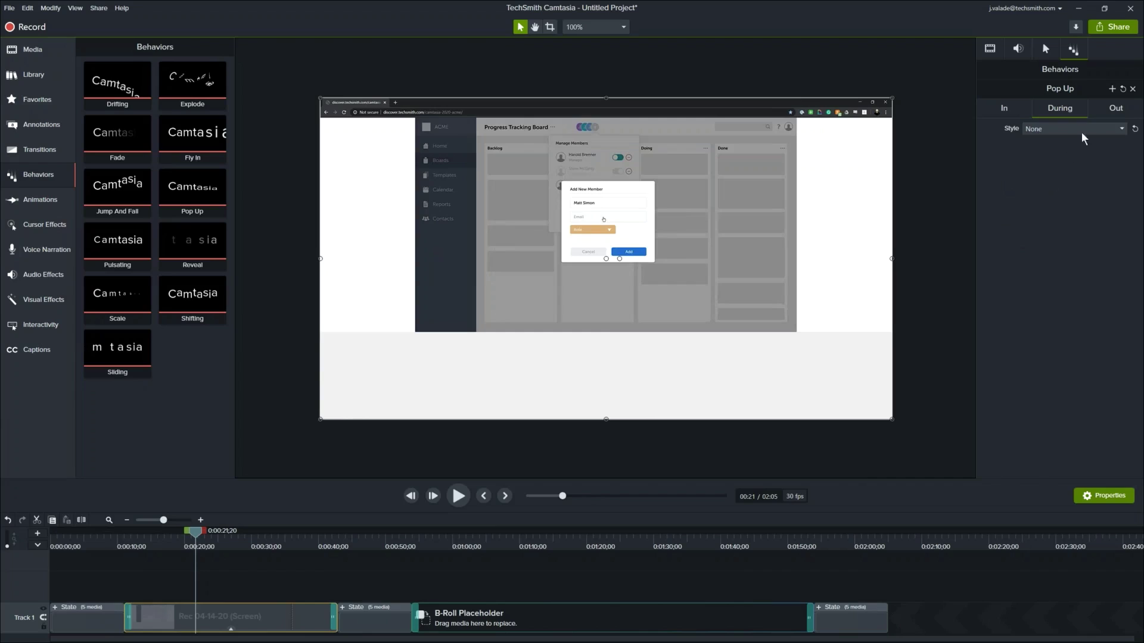
Set the Pop Up behavior's Out direction to Top and preview the screen recording clip on the timeline.
{"action": "left_click", "coordinate": [1103, 108]}
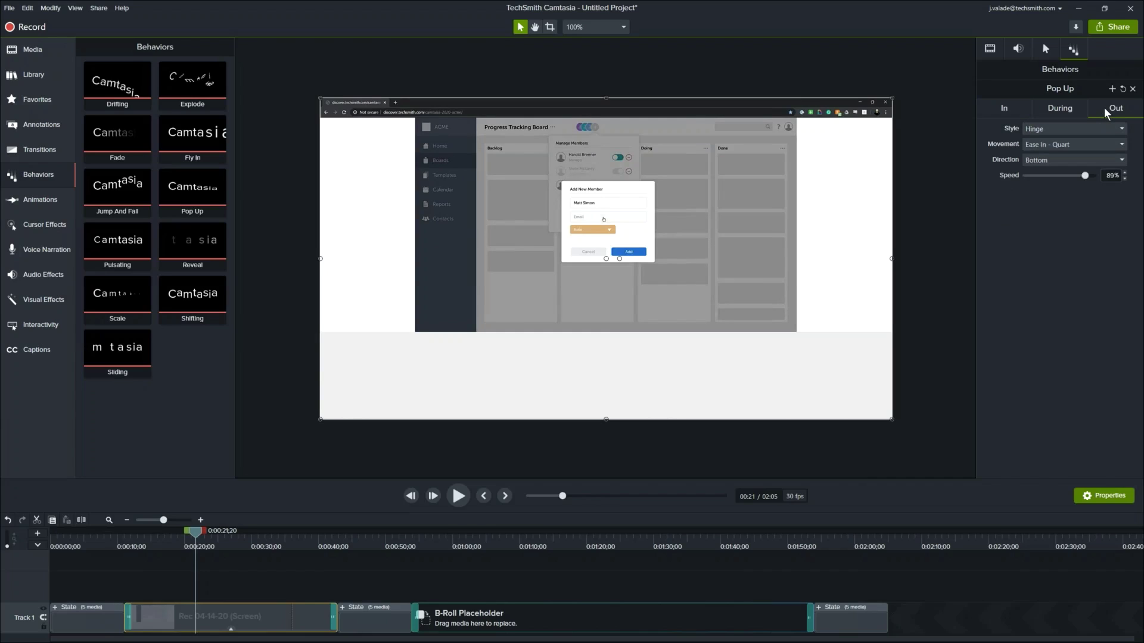
{"action": "left_click", "coordinate": [1044, 159]}
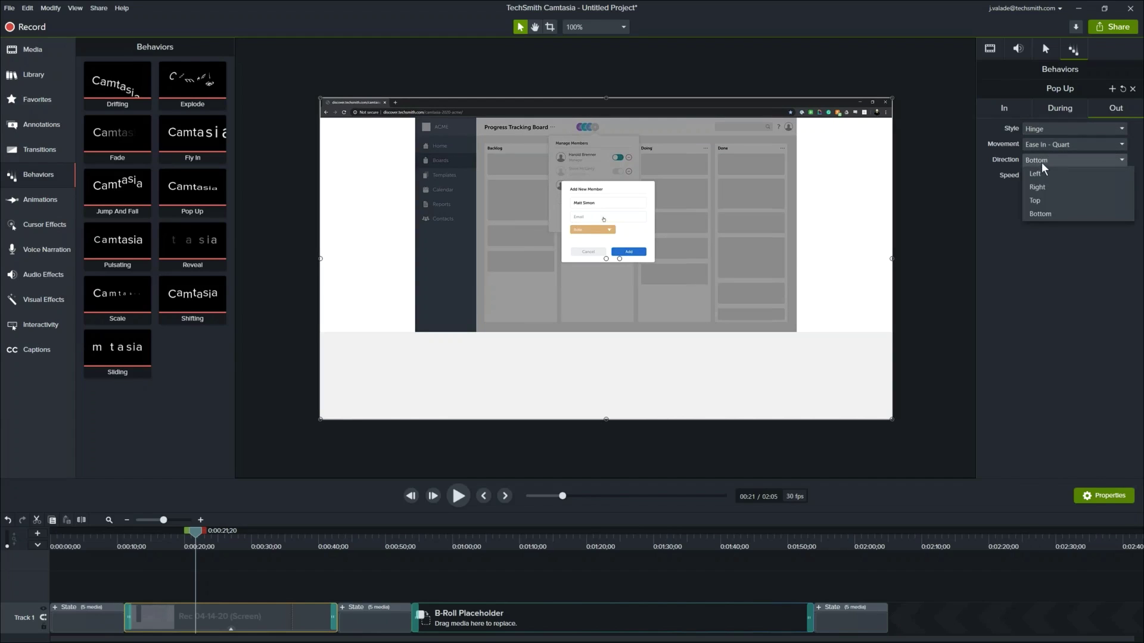
{"action": "left_click", "coordinate": [1039, 200]}
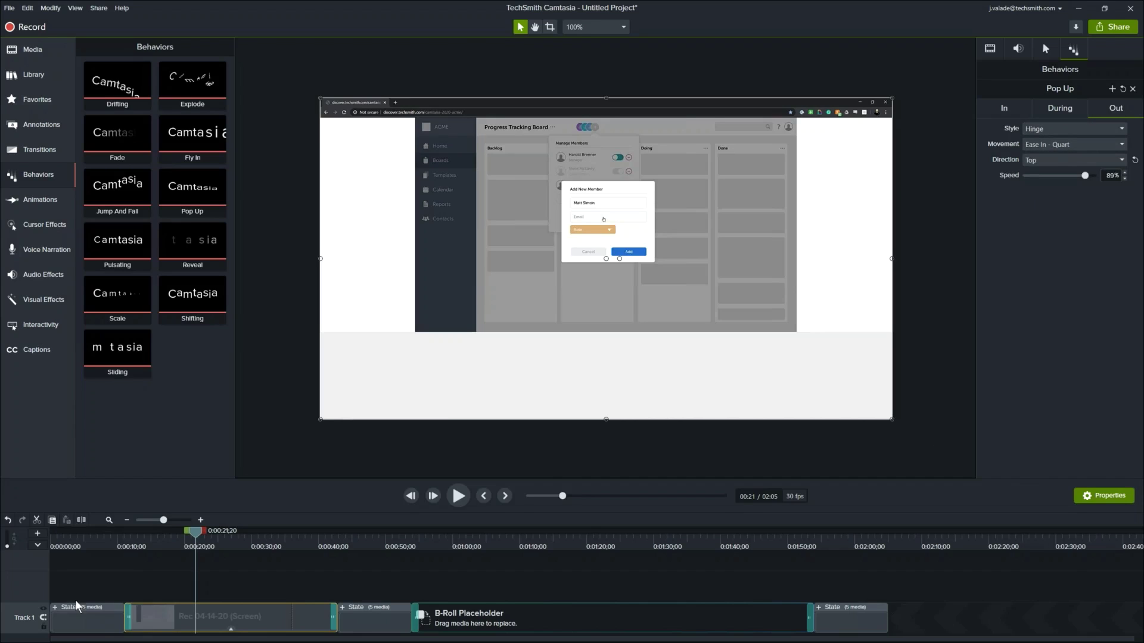
{"action": "left_click_drag", "start_coordinate": [127, 536], "coordinate": [315, 566]}
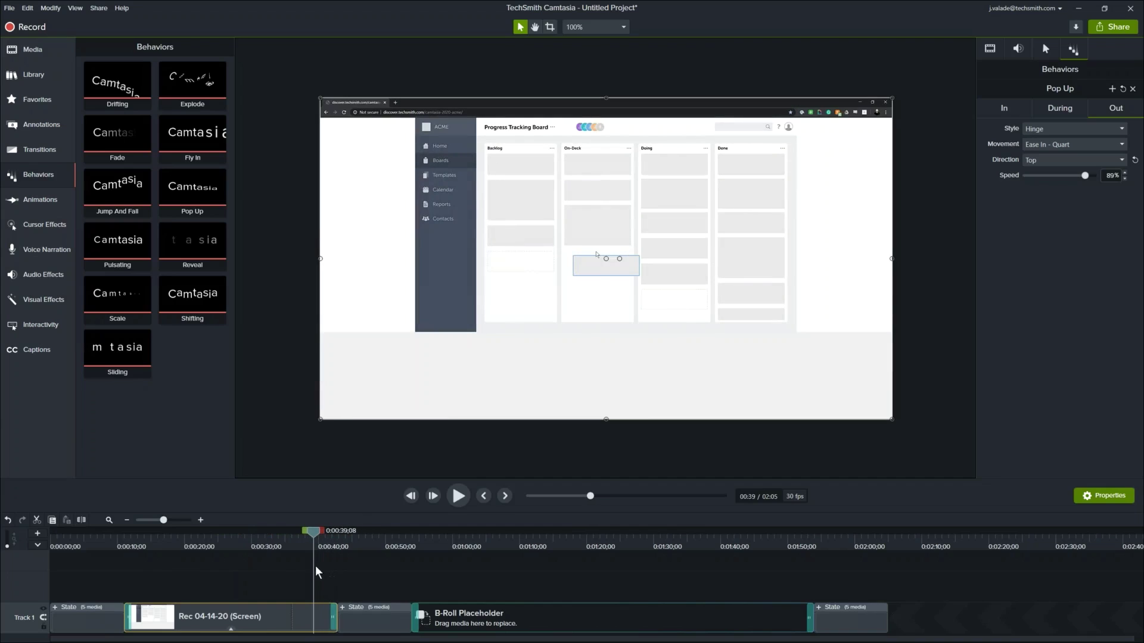
{"action": "left_click", "coordinate": [240, 545]}
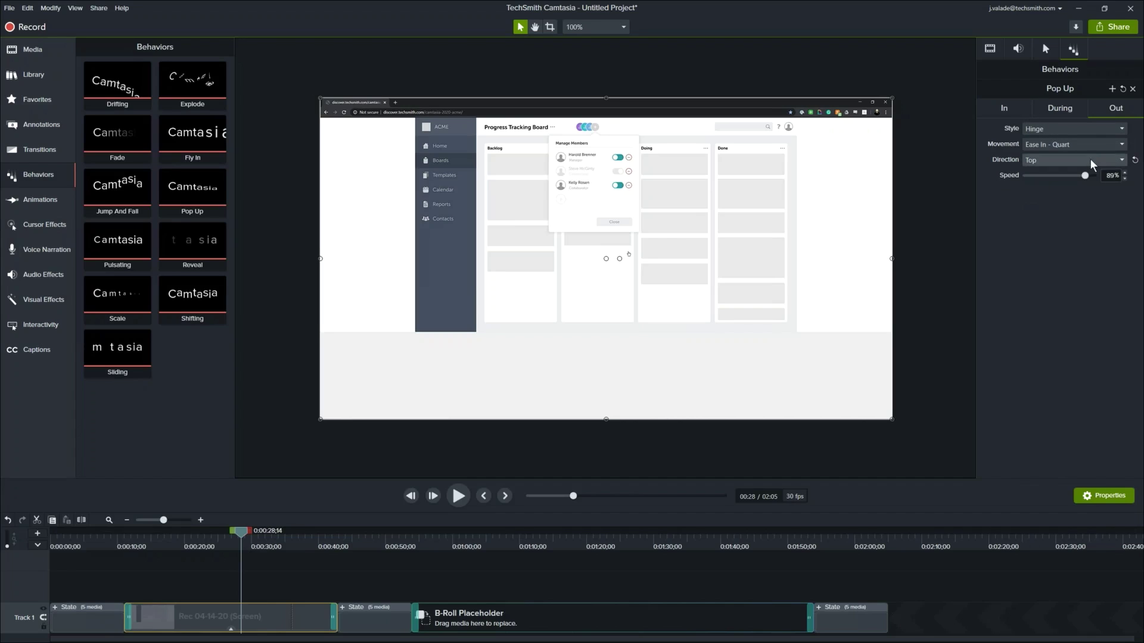
Save the customized behavior as a preset named Sign Pop Up, and add it to the favorites.
{"action": "left_click", "coordinate": [1112, 89]}
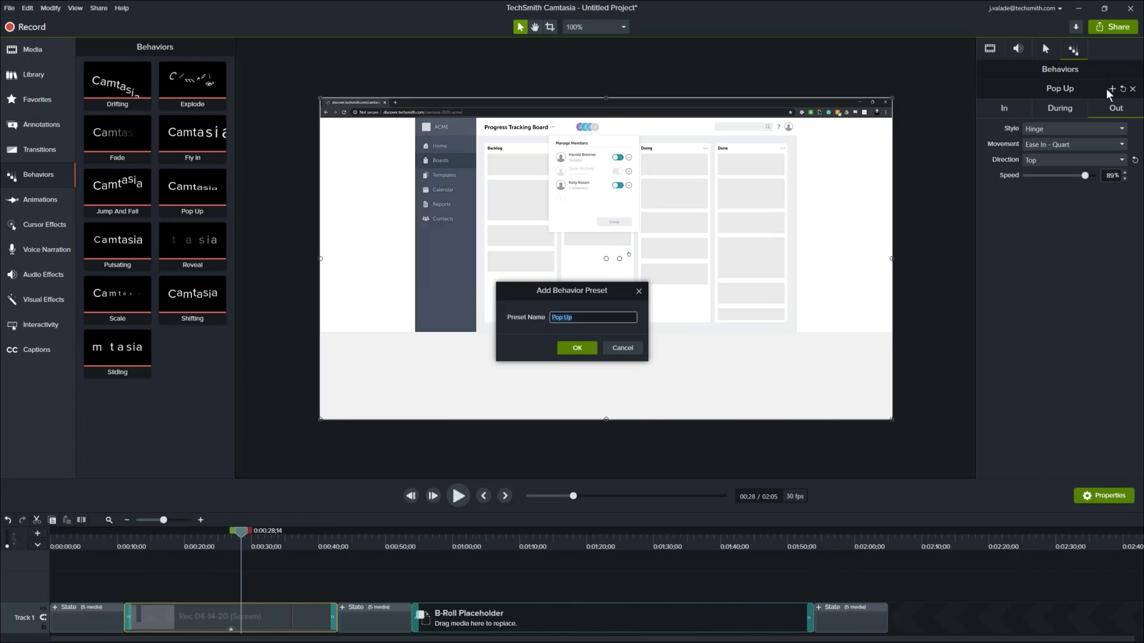
{"action": "key", "text": "Home"}
{"action": "type", "text": "Sign"}
{"action": "left_click", "coordinate": [576, 348]}
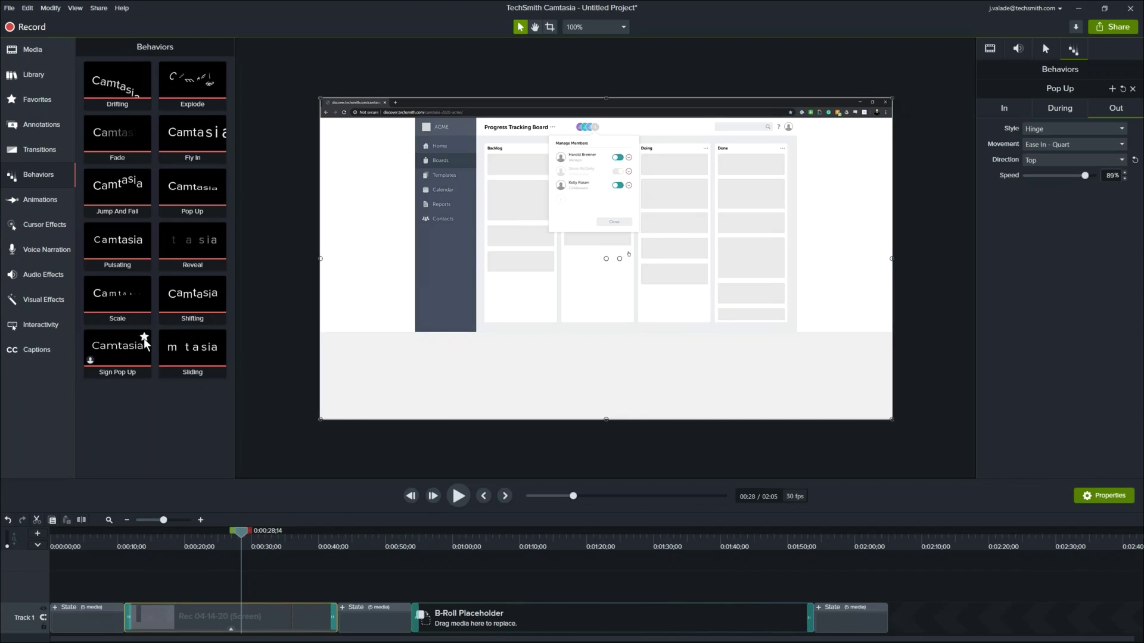
{"action": "left_click", "coordinate": [144, 337]}
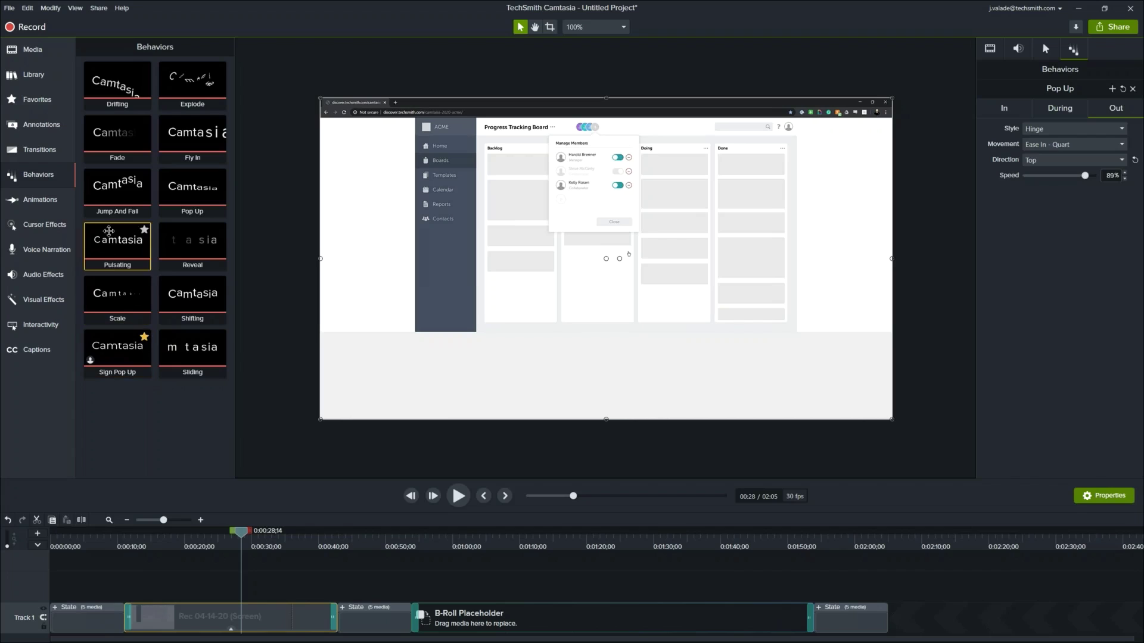
{"action": "left_click", "coordinate": [45, 100]}
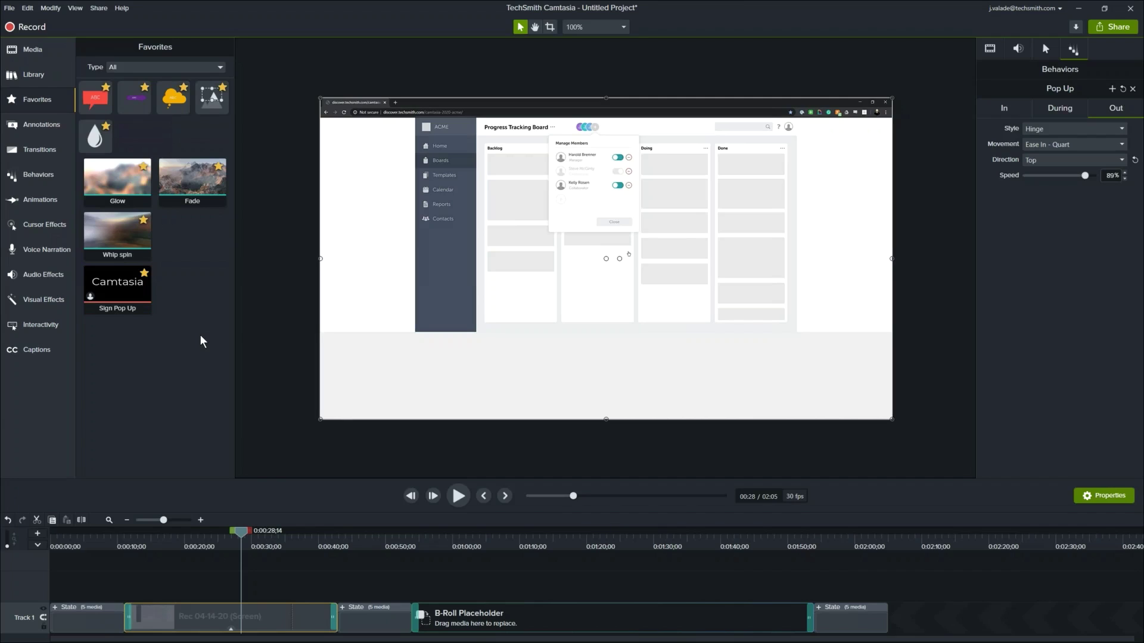
Review the Media Bin's sorting options, keeping the media sorted by Date Added.
{"action": "left_click", "coordinate": [52, 49]}
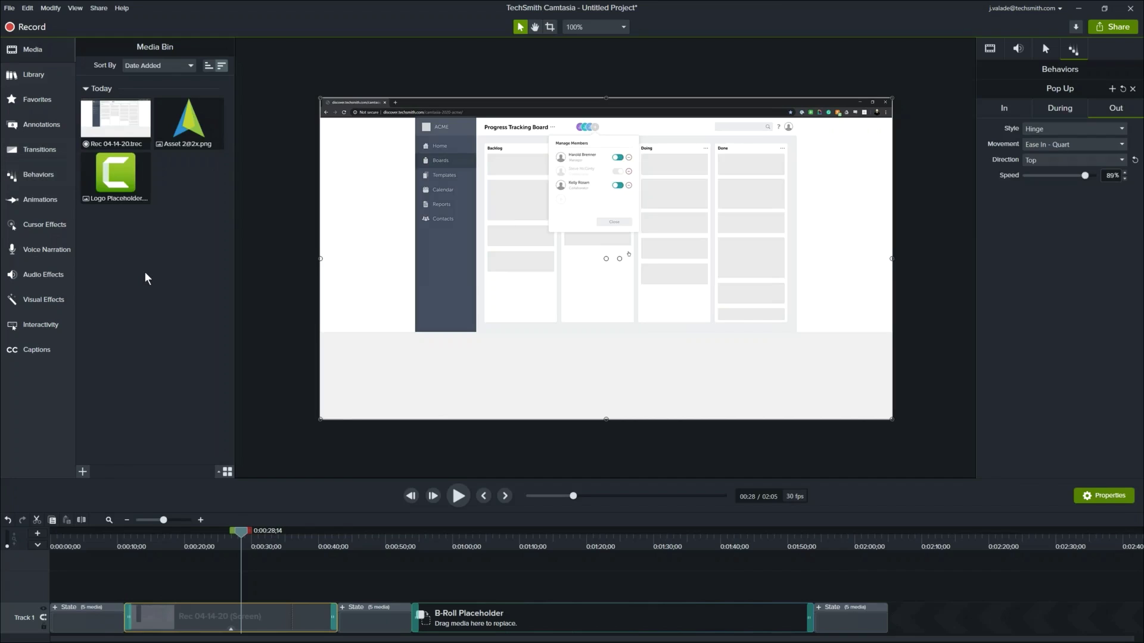
{"action": "left_click", "coordinate": [172, 67]}
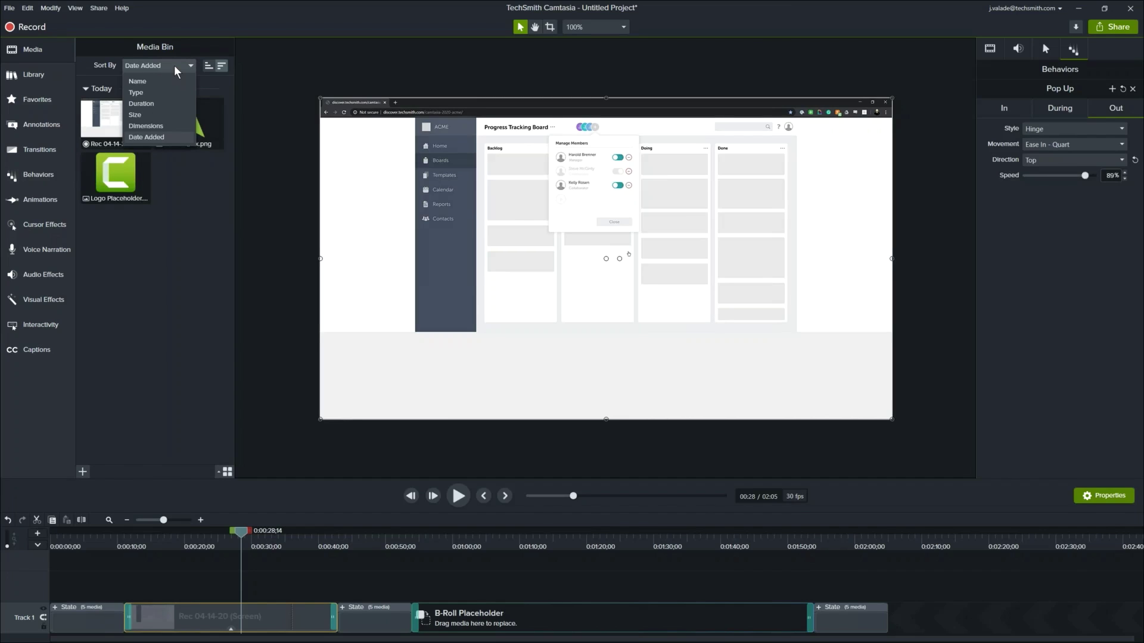
{"action": "left_click", "coordinate": [142, 136]}
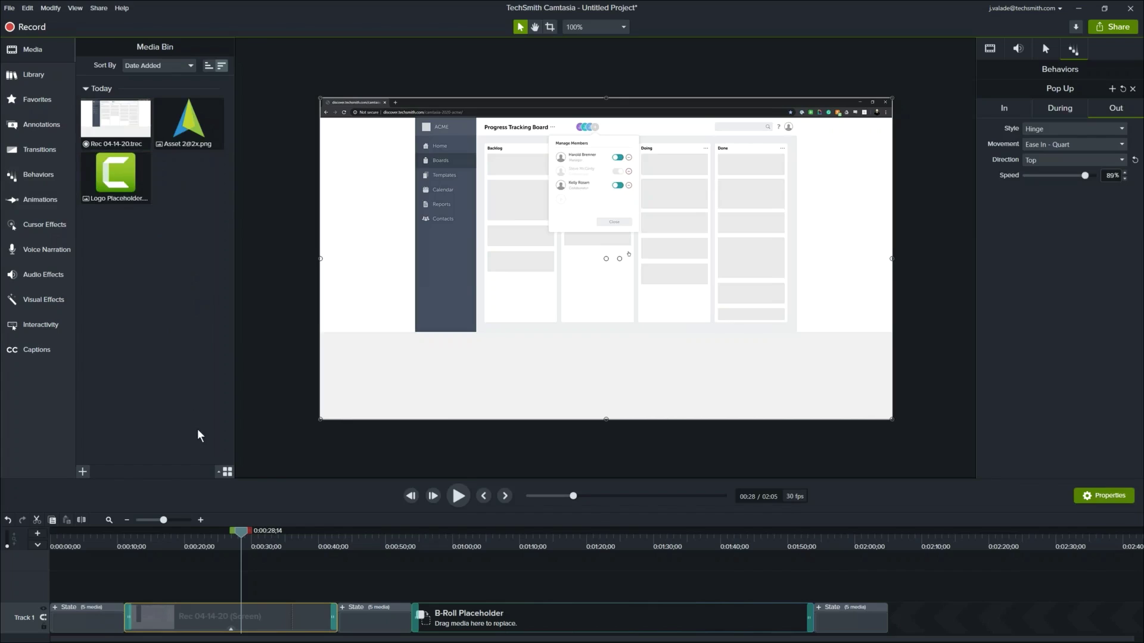
Compare the Media Bin's large thumbnail, details list and small thumbnail views, ending on the two-column thumbnail view.
{"action": "left_click", "coordinate": [219, 472]}
{"action": "left_click_drag", "start_coordinate": [225, 446], "coordinate": [225, 394]}
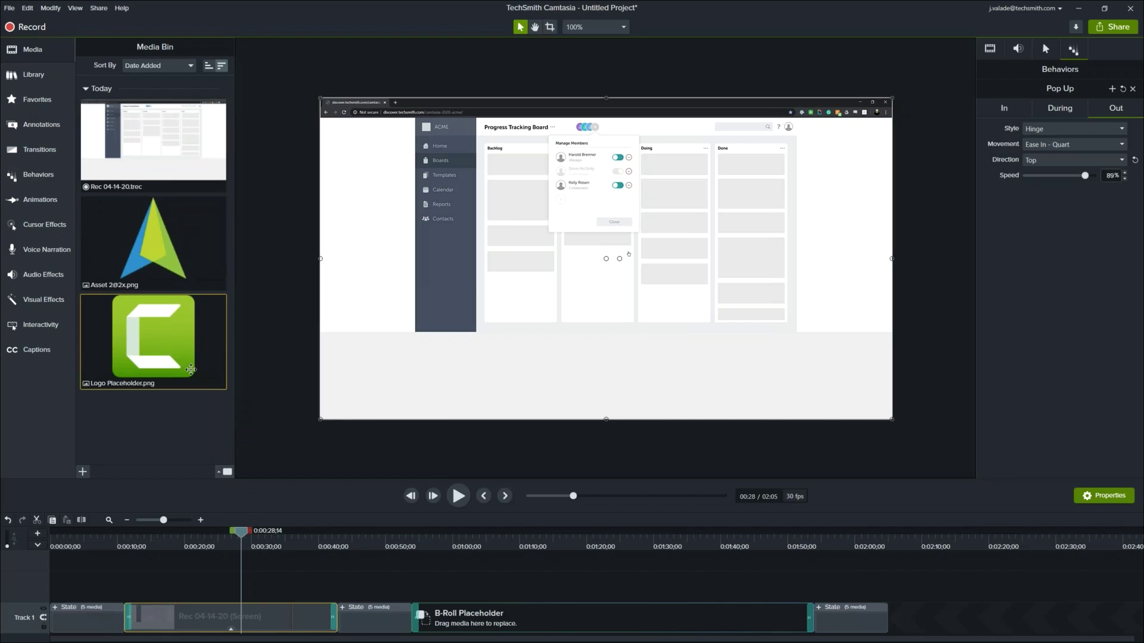
{"action": "left_click", "coordinate": [227, 471]}
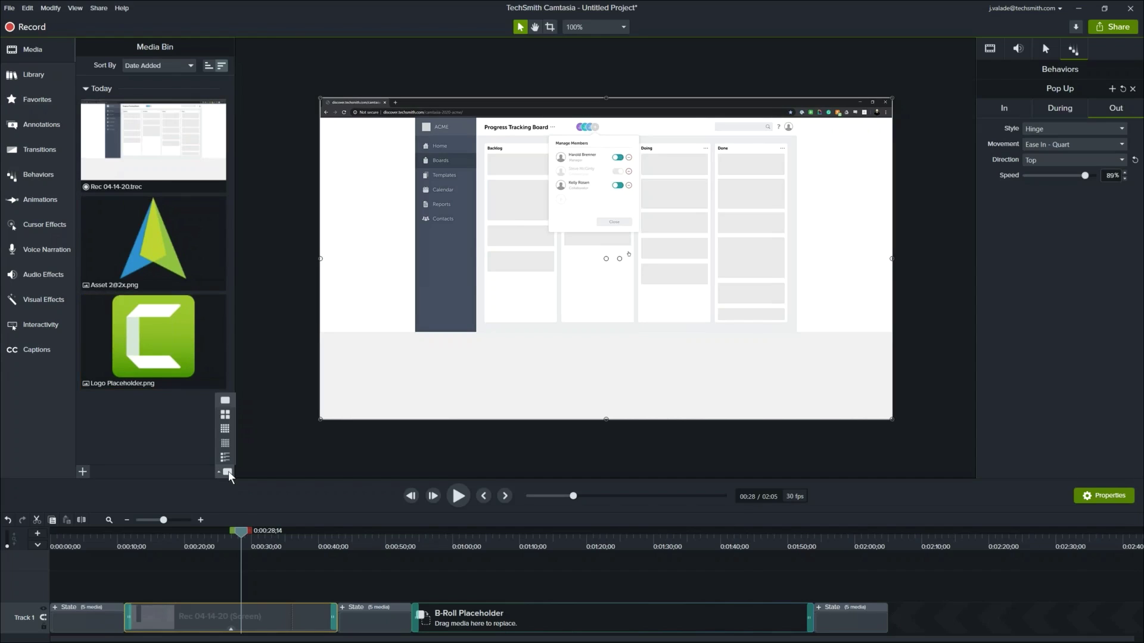
{"action": "left_click", "coordinate": [226, 457]}
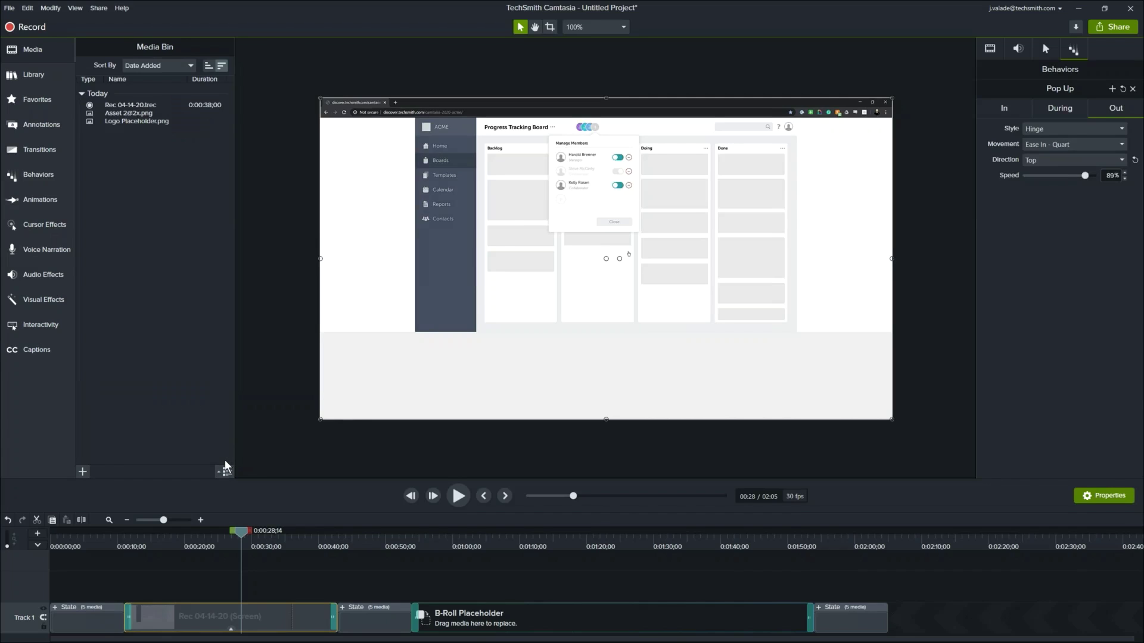
{"action": "left_click", "coordinate": [224, 470]}
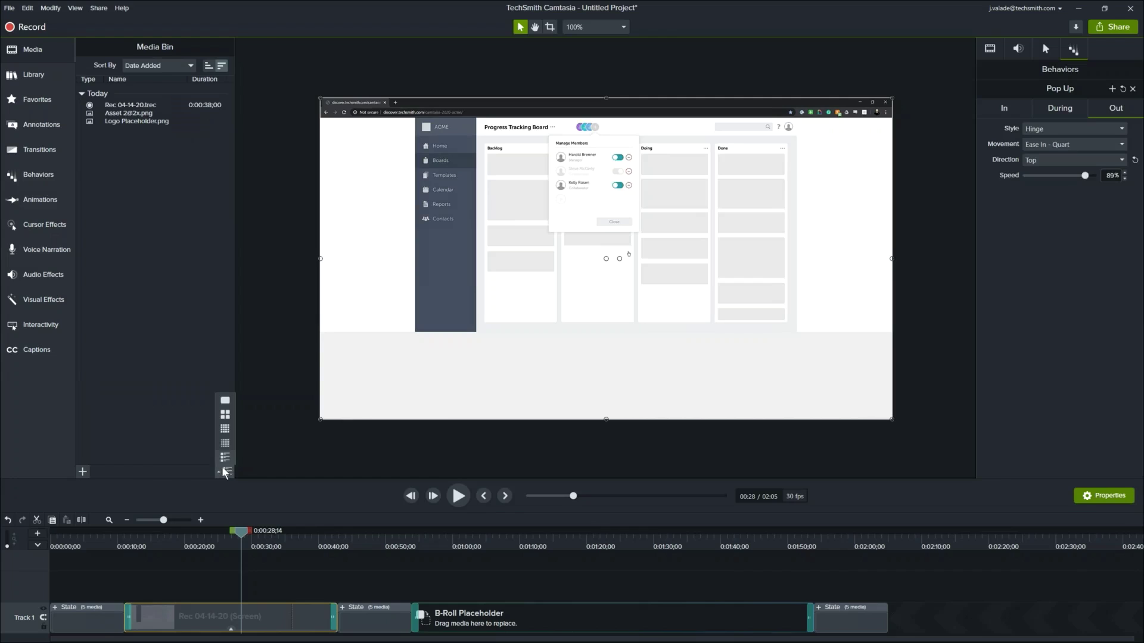
{"action": "left_click", "coordinate": [224, 428]}
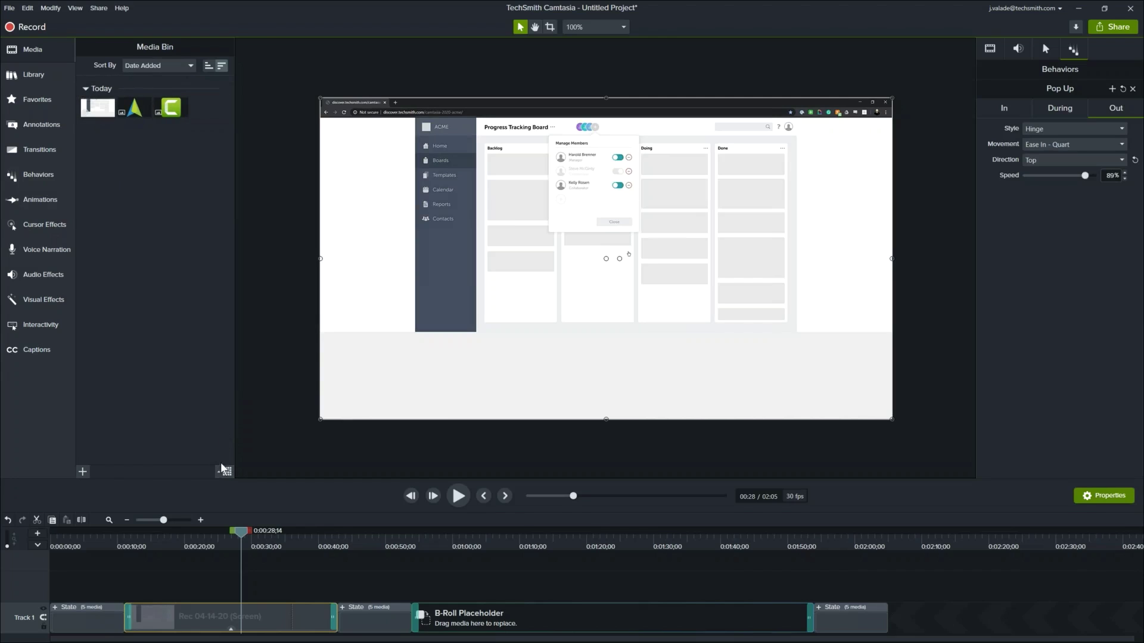
{"action": "left_click", "coordinate": [221, 470]}
{"action": "left_click", "coordinate": [223, 414]}
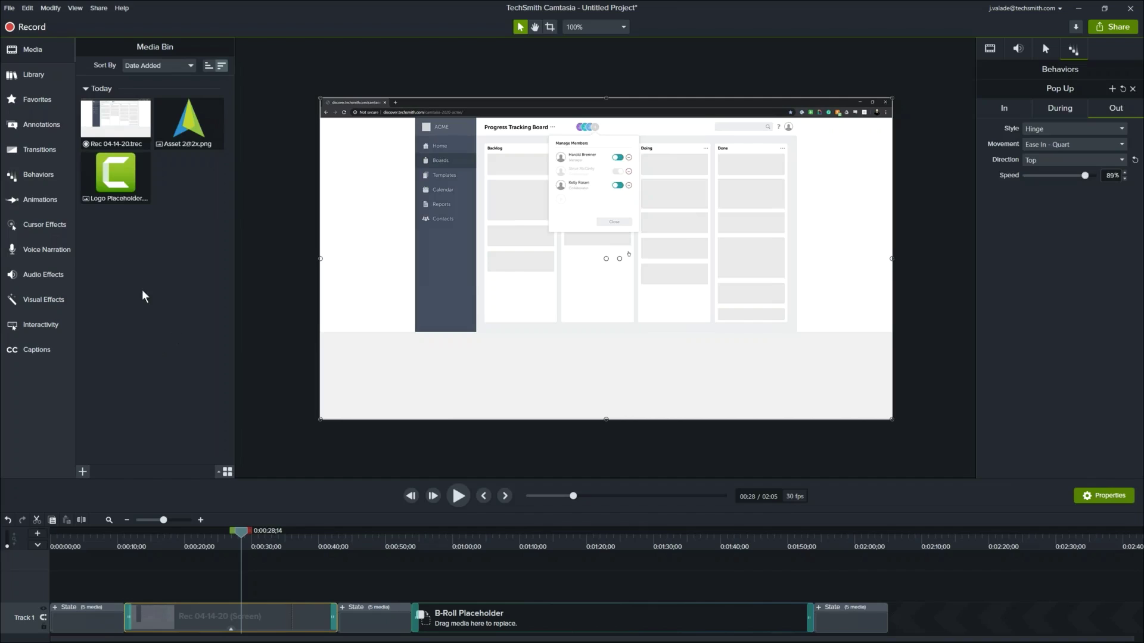
Show the Basic style callout annotations with the ACME theme applied.
{"action": "left_click", "coordinate": [46, 125]}
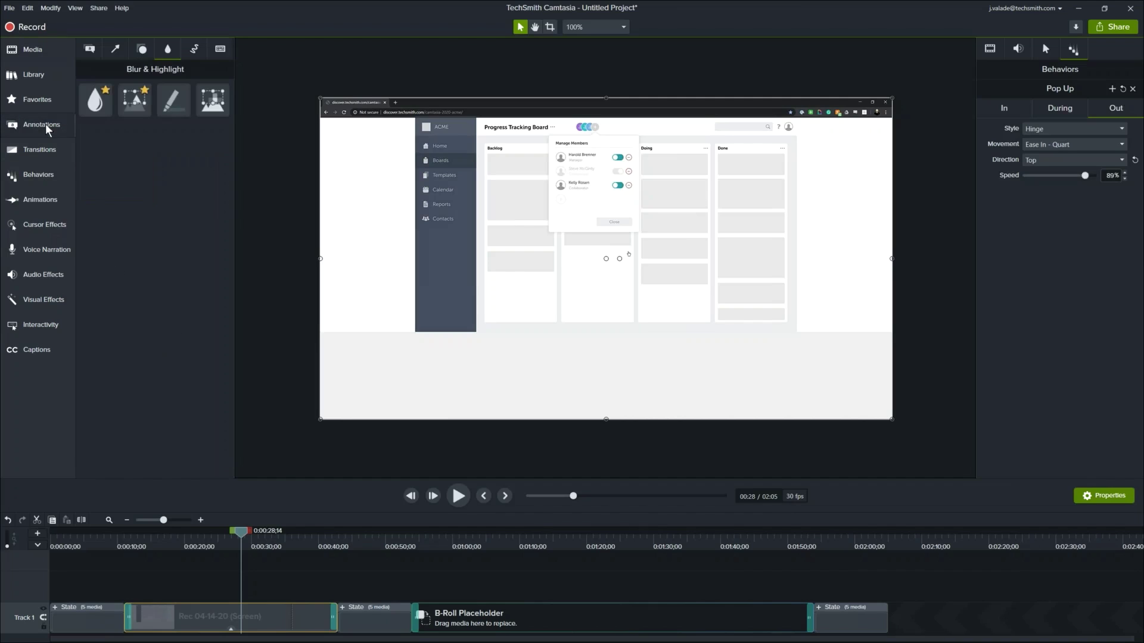
{"action": "left_click", "coordinate": [89, 49]}
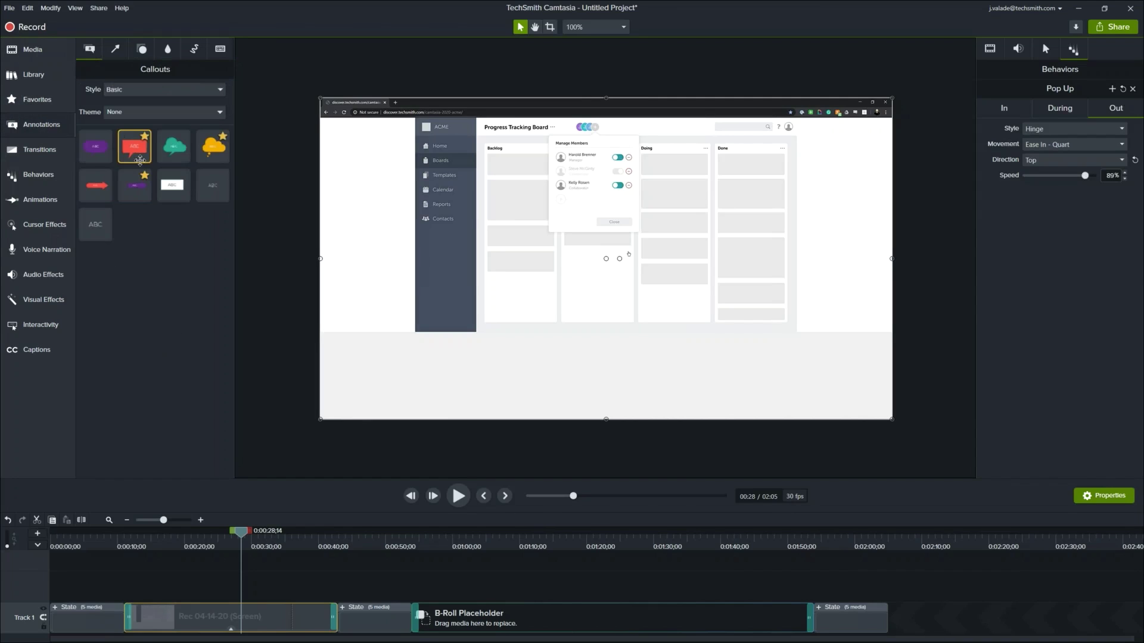
{"action": "left_click", "coordinate": [122, 112]}
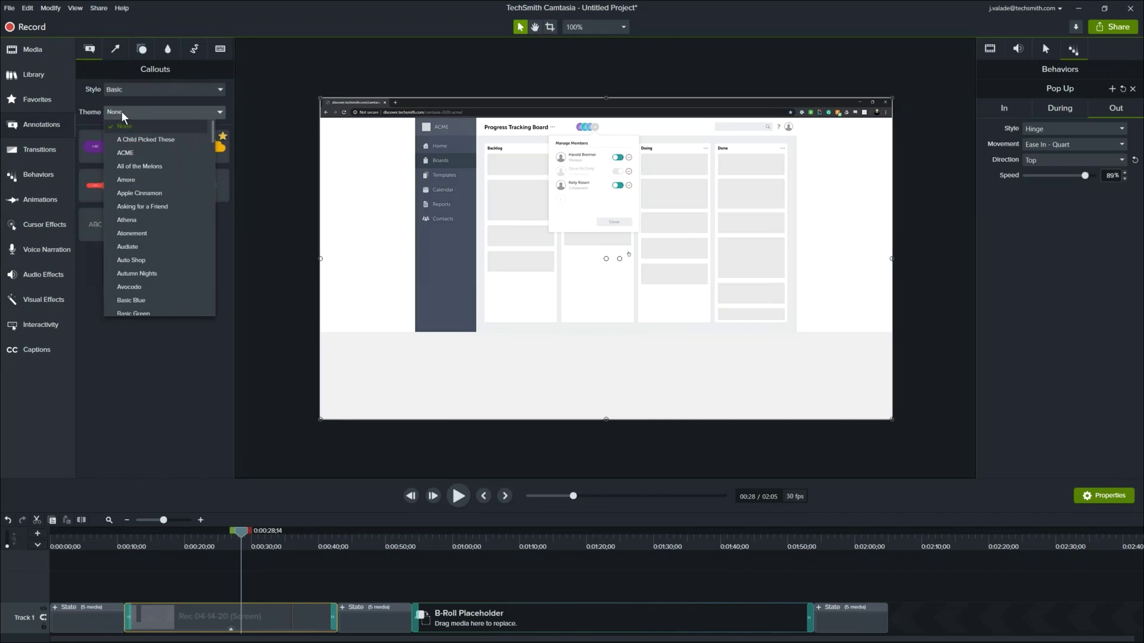
{"action": "left_click", "coordinate": [132, 153]}
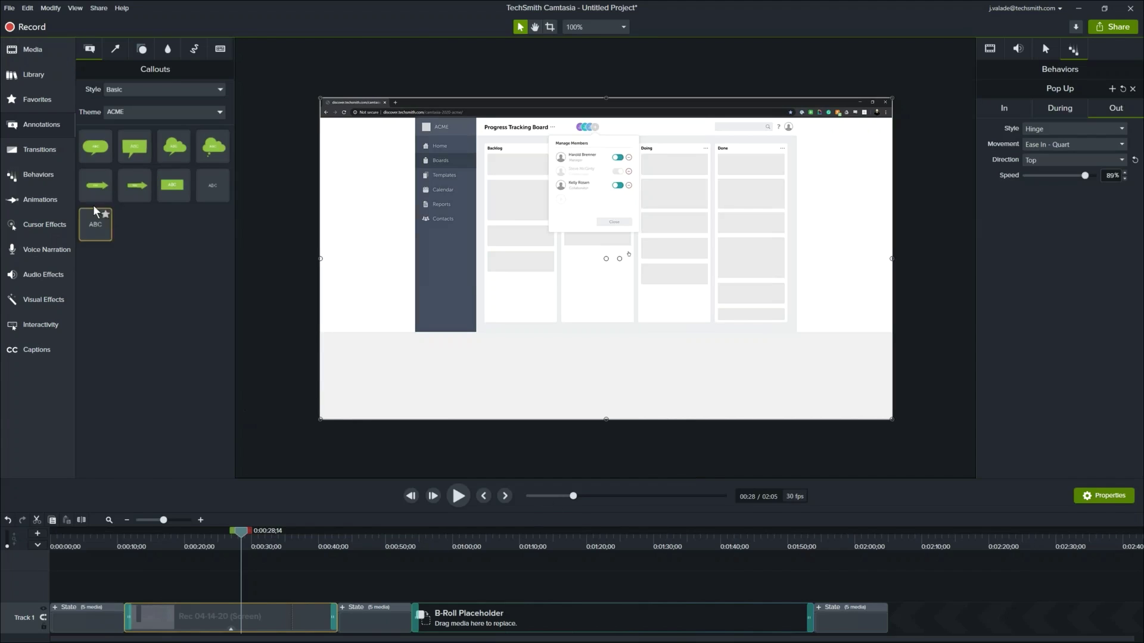
Add the ACME speech bubble callout to Track 2 and the ACME cloud callout to Track 3, extending their durations.
{"action": "mouse_move", "coordinate": [94, 148]}
{"action": "left_mouse_down"}
{"action": "mouse_move", "coordinate": [80, 336]}
{"action": "mouse_move", "coordinate": [134, 587]}
{"action": "left_mouse_up"}
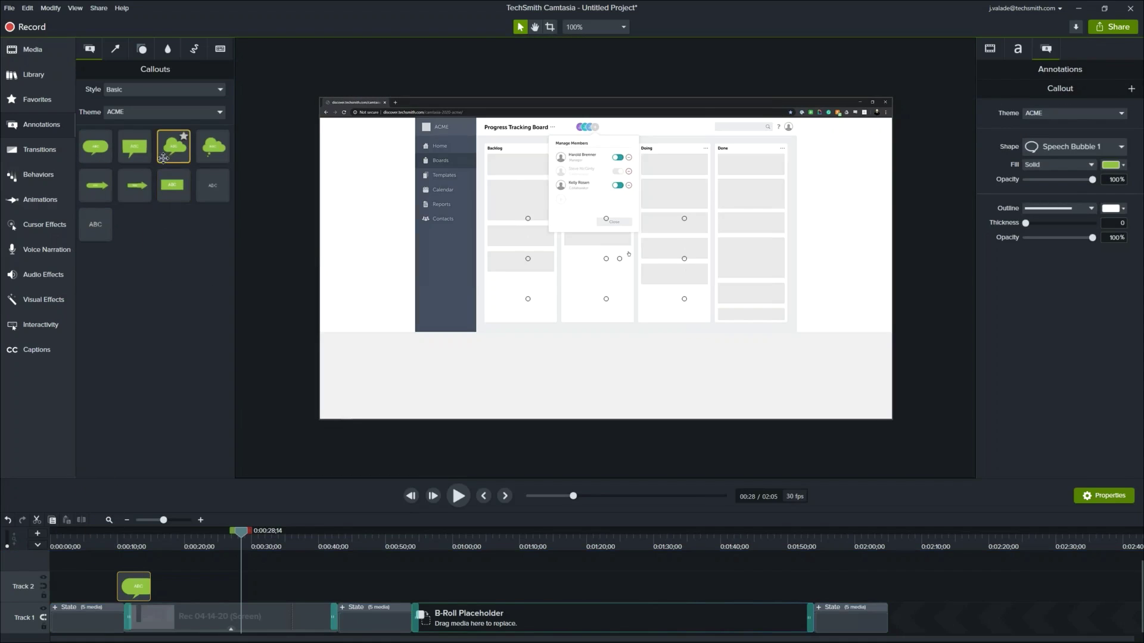
{"action": "left_click_drag", "start_coordinate": [174, 147], "coordinate": [170, 569]}
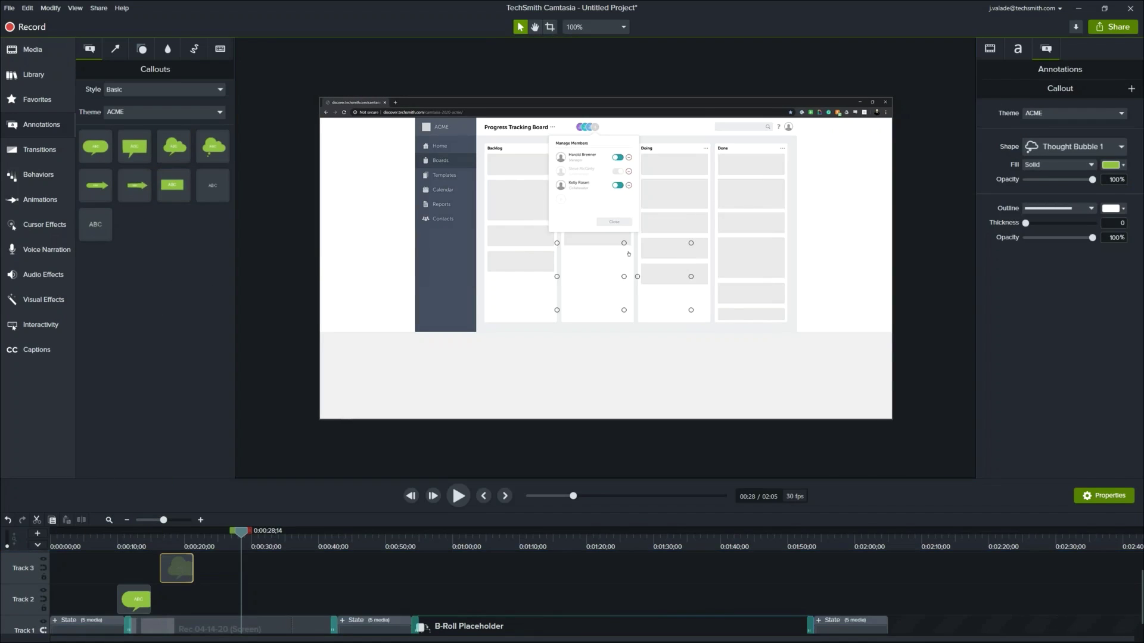
{"action": "left_click_drag", "start_coordinate": [145, 606], "coordinate": [146, 605]}
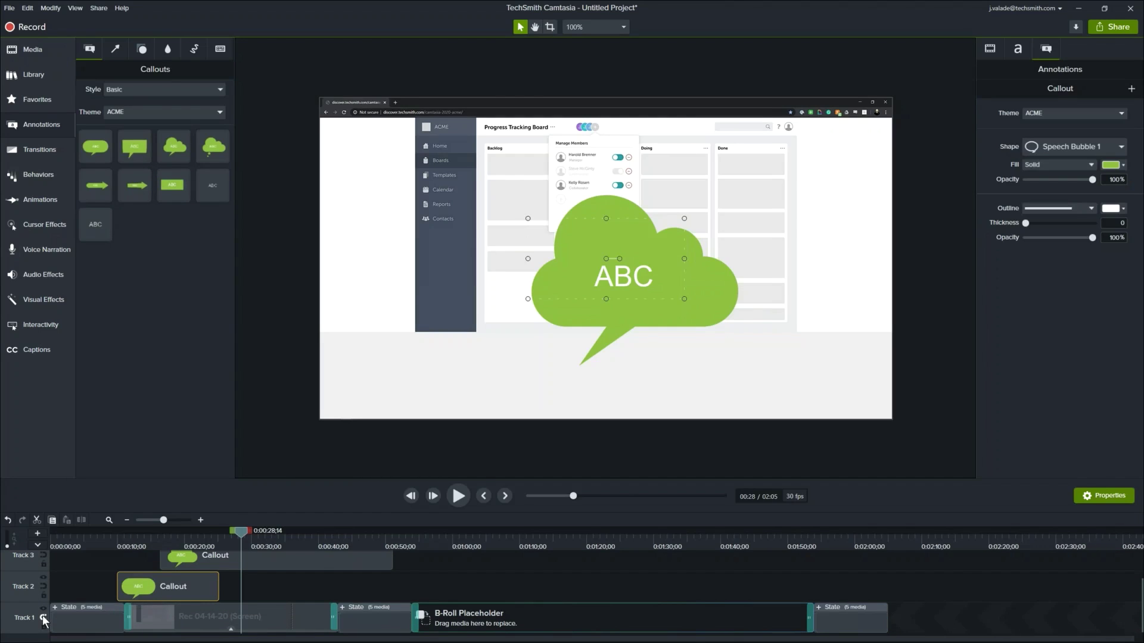
Make Tracks 2 and 3 magnetic to pull their callouts to the timeline start, and turn magnetism off again on Track 2.
{"action": "left_click", "coordinate": [43, 586]}
{"action": "left_click", "coordinate": [45, 553]}
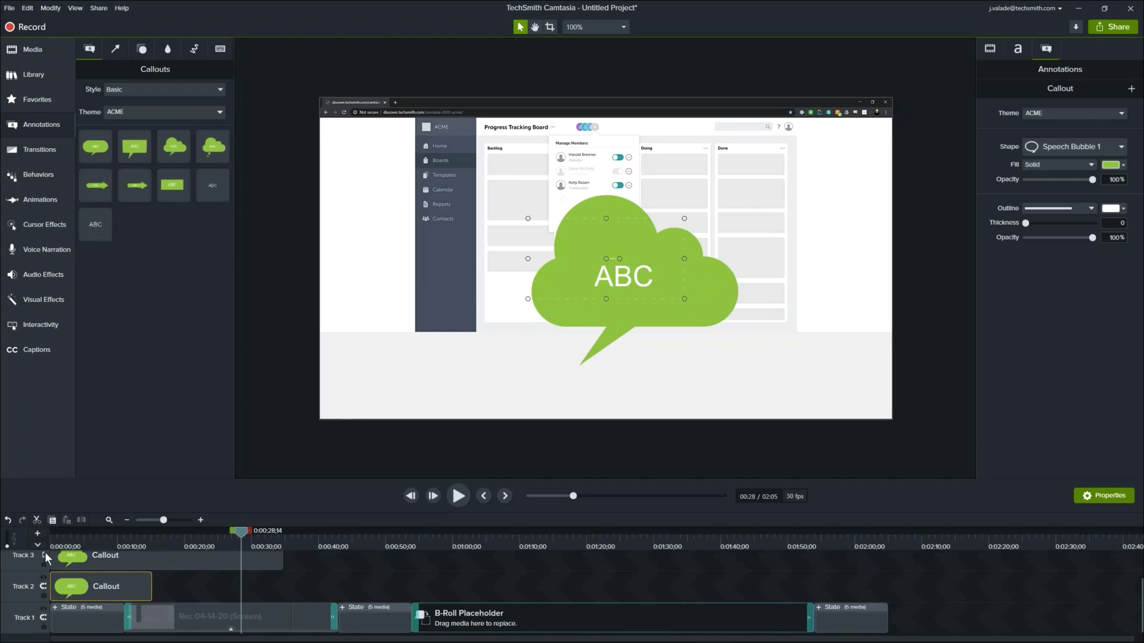
{"action": "left_click", "coordinate": [45, 588]}
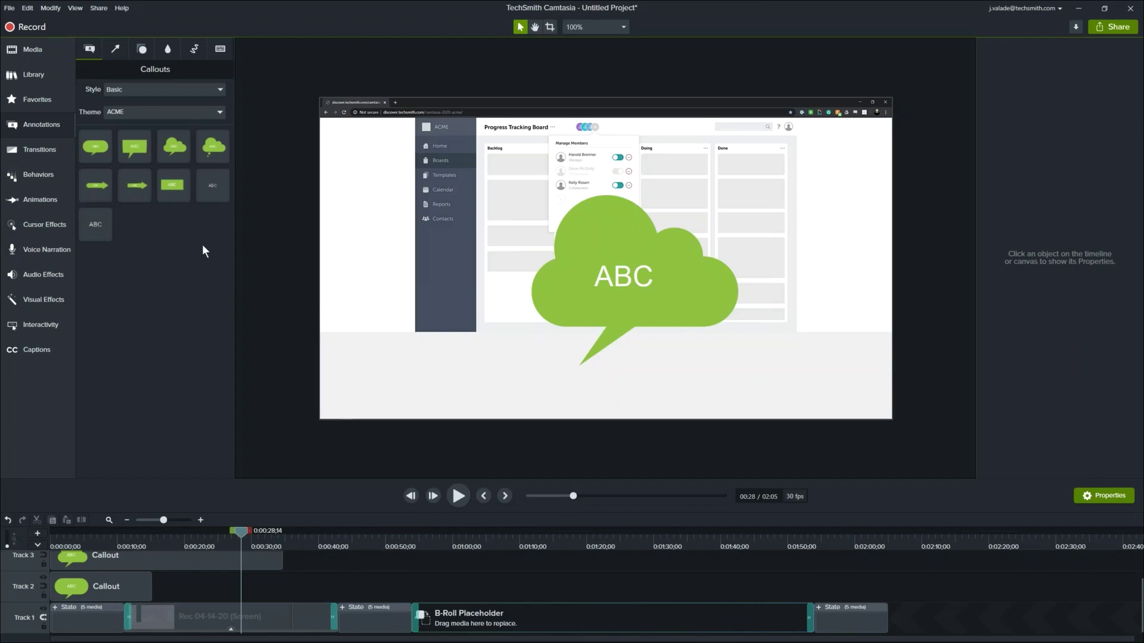
Fill the B-Roll Placeholder with the ACME rectangle callout, and ripple replace it with Mock Walkthrough from the What's New 2020 library.
{"action": "left_click_drag", "start_coordinate": [175, 186], "coordinate": [495, 617]}
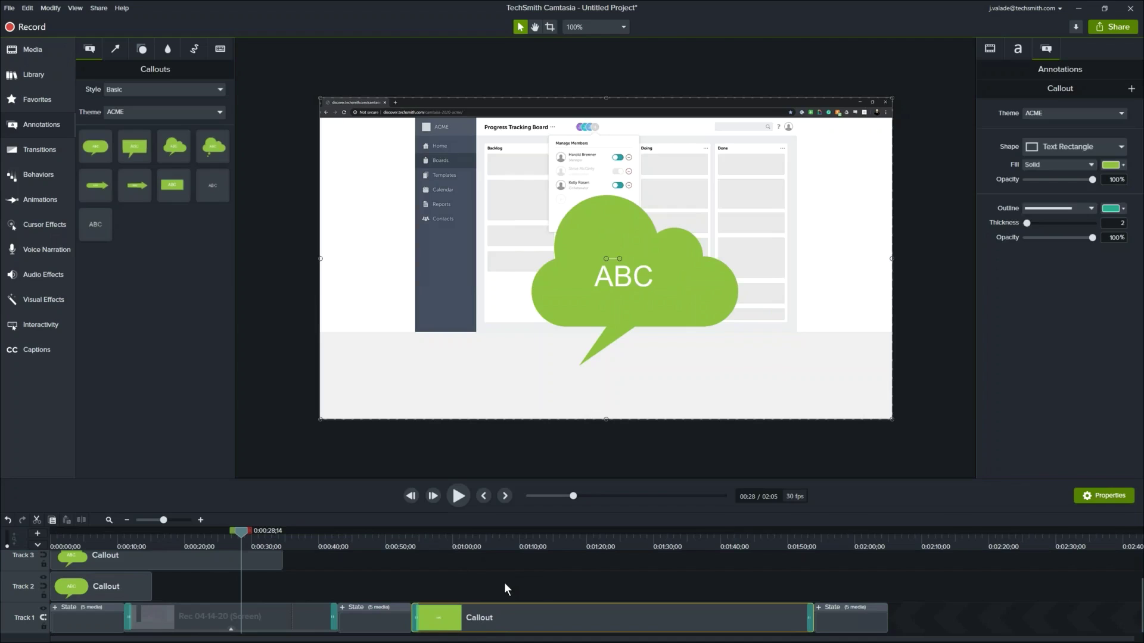
{"action": "left_click", "coordinate": [36, 76]}
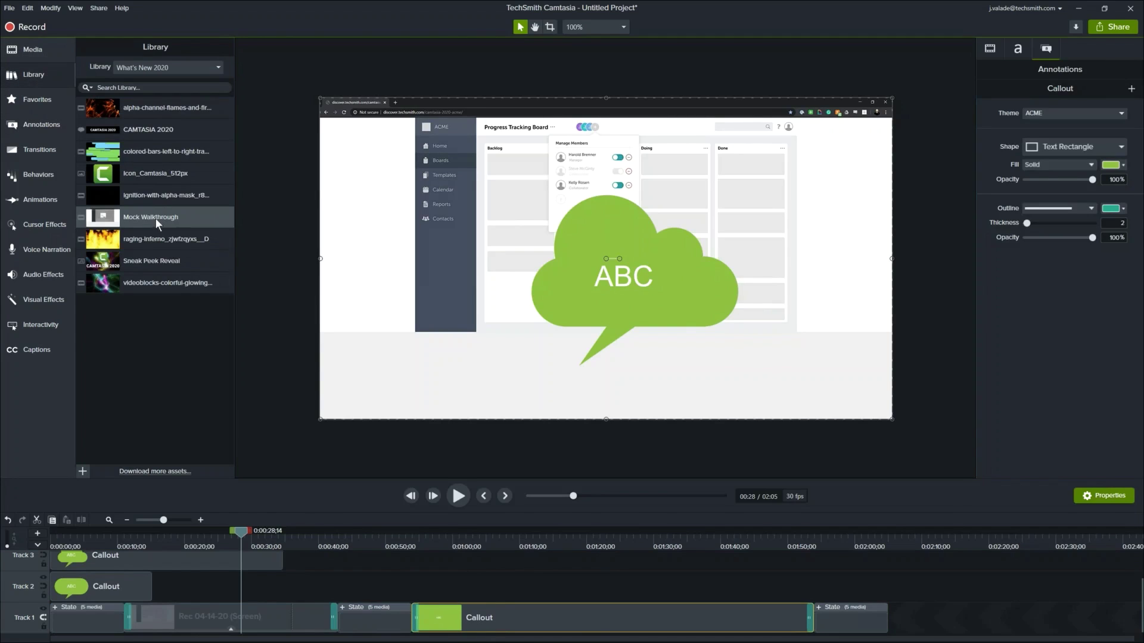
{"action": "left_click_drag", "start_coordinate": [156, 218], "coordinate": [457, 595]}
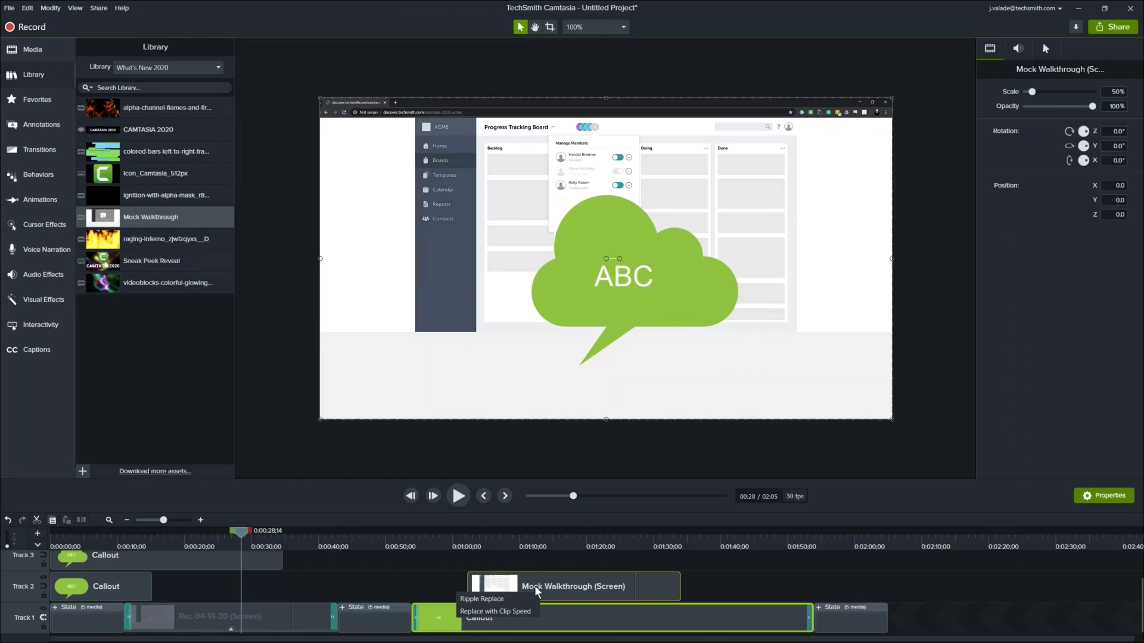
{"action": "left_click", "coordinate": [505, 599]}
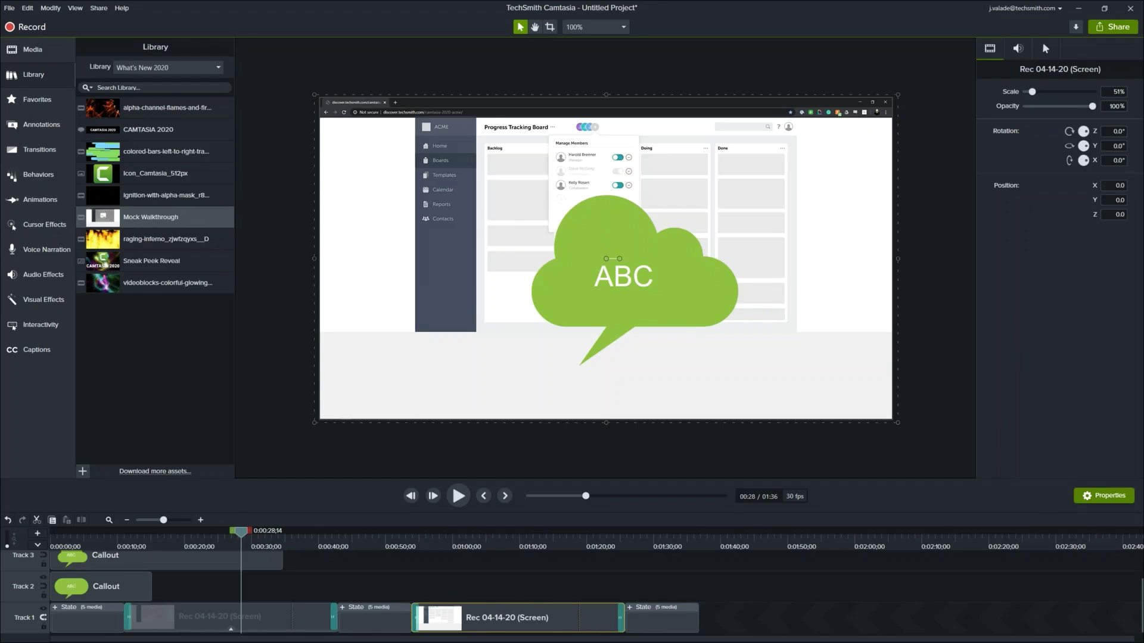
Review the available libraries and the options for renaming, deleting, exporting and importing a library.
{"action": "left_click", "coordinate": [170, 63]}
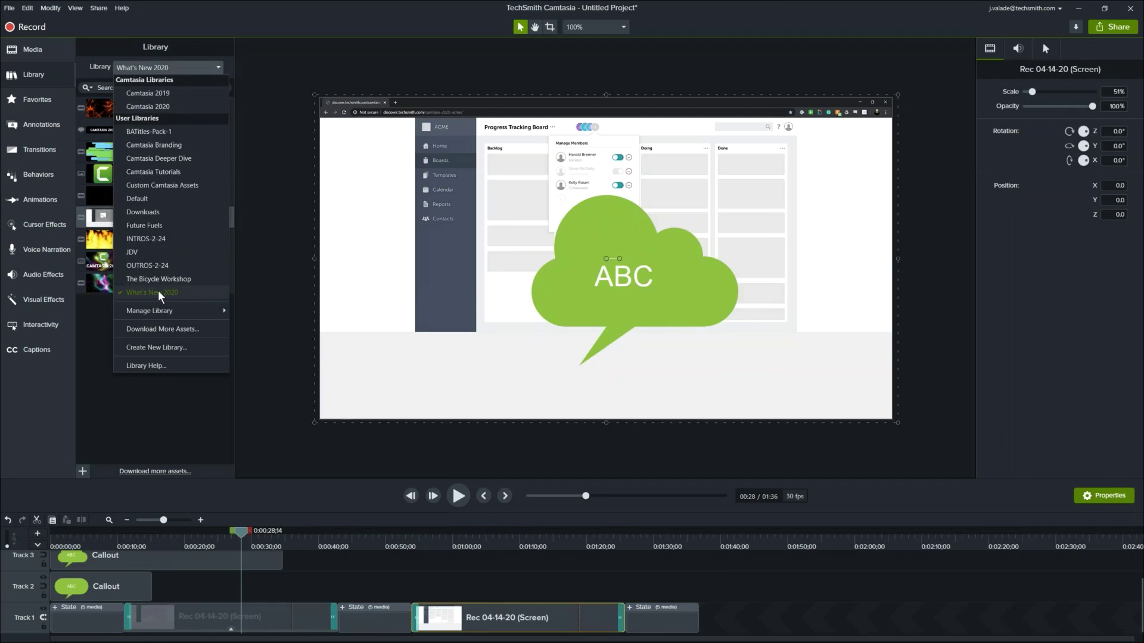
{"action": "mouse_move", "coordinate": [166, 311]}
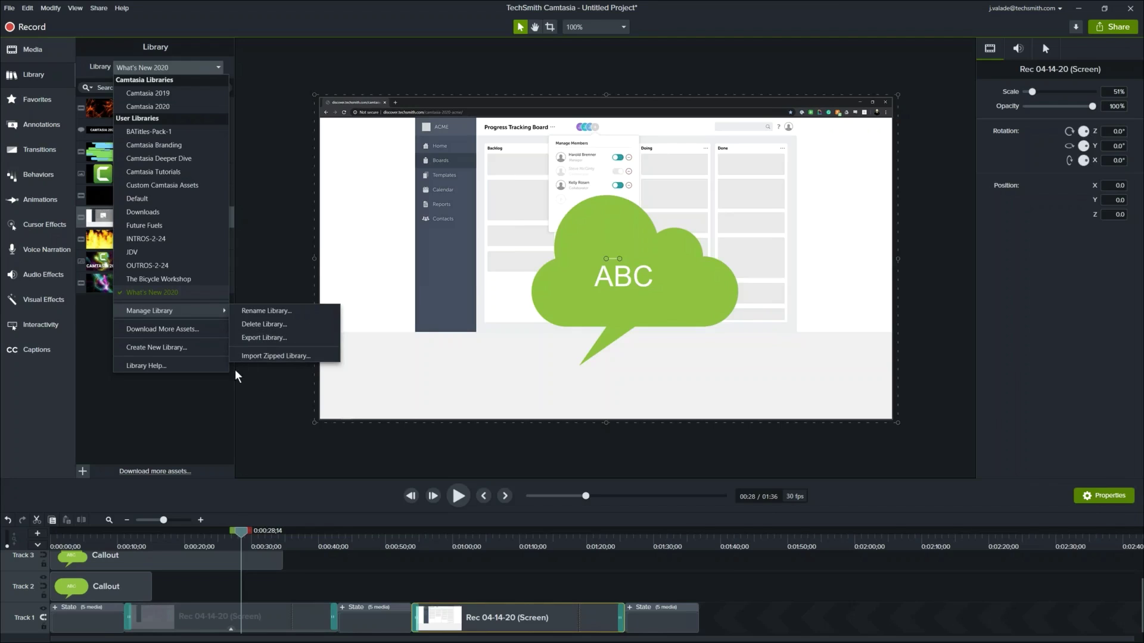
{"action": "left_click", "coordinate": [192, 405]}
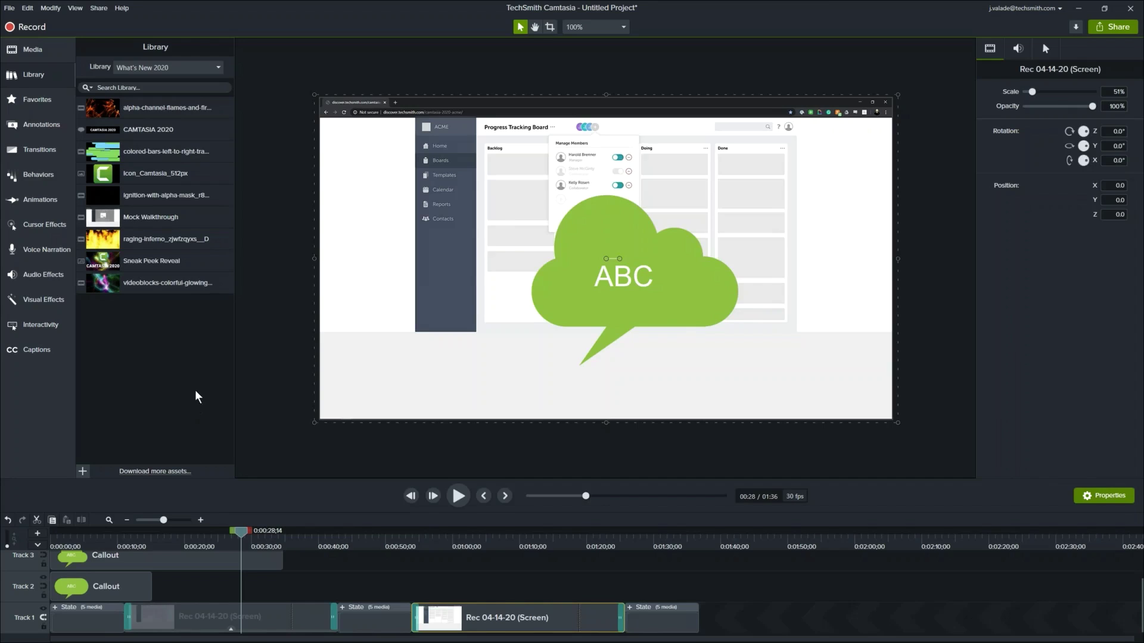
Start a package export and include the Acme Screen and Univ of Miami templates.
{"action": "left_click", "coordinate": [9, 8]}
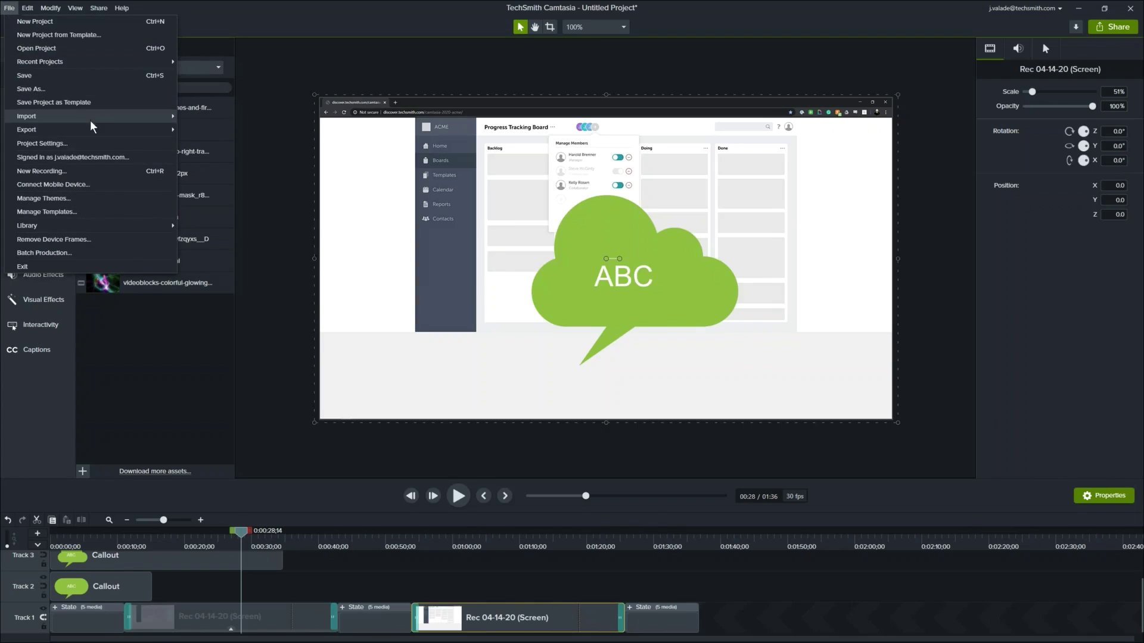
{"action": "mouse_move", "coordinate": [90, 133]}
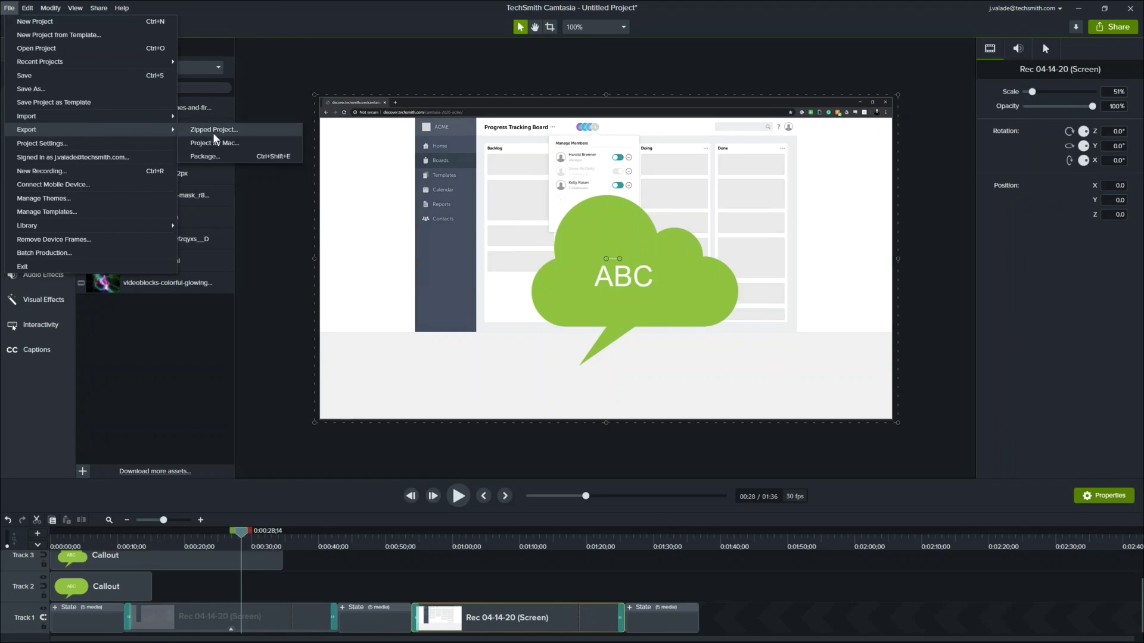
{"action": "left_click", "coordinate": [221, 155]}
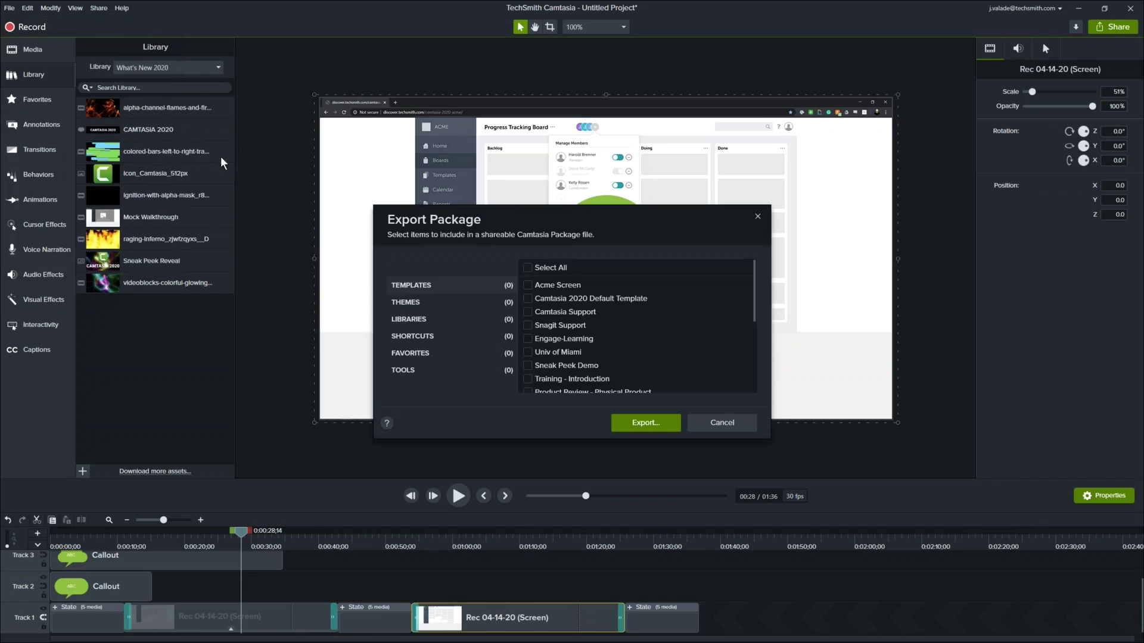
{"action": "left_click_drag", "start_coordinate": [548, 209], "coordinate": [564, 195]}
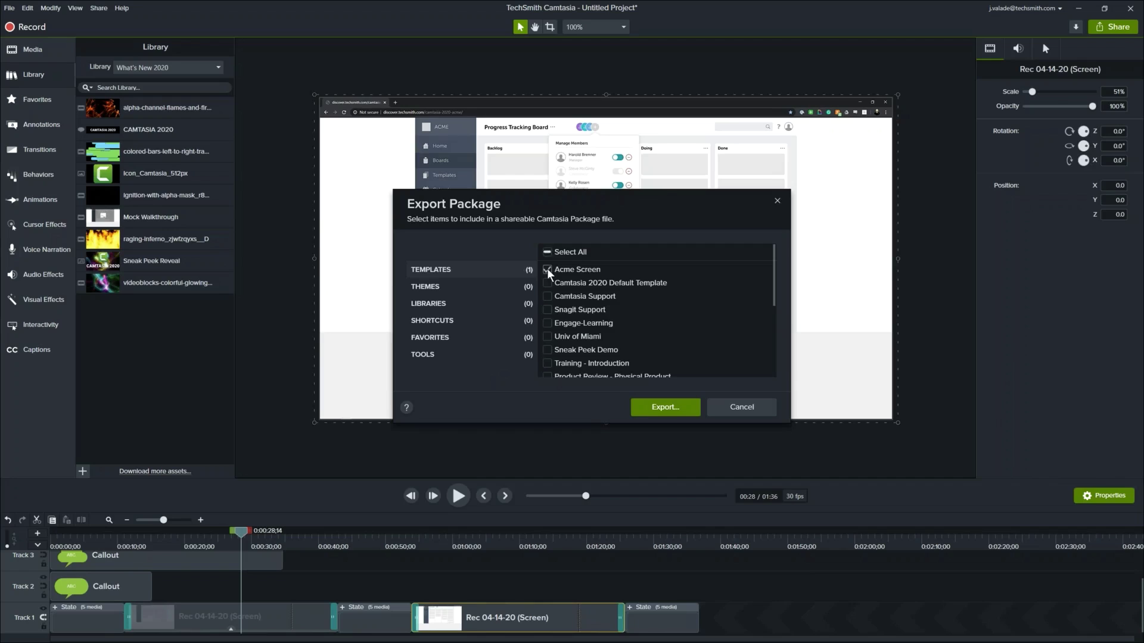
{"action": "left_click", "coordinate": [546, 336]}
Include the ACME and Beach Ball themes in the export package.
{"action": "left_click", "coordinate": [503, 287]}
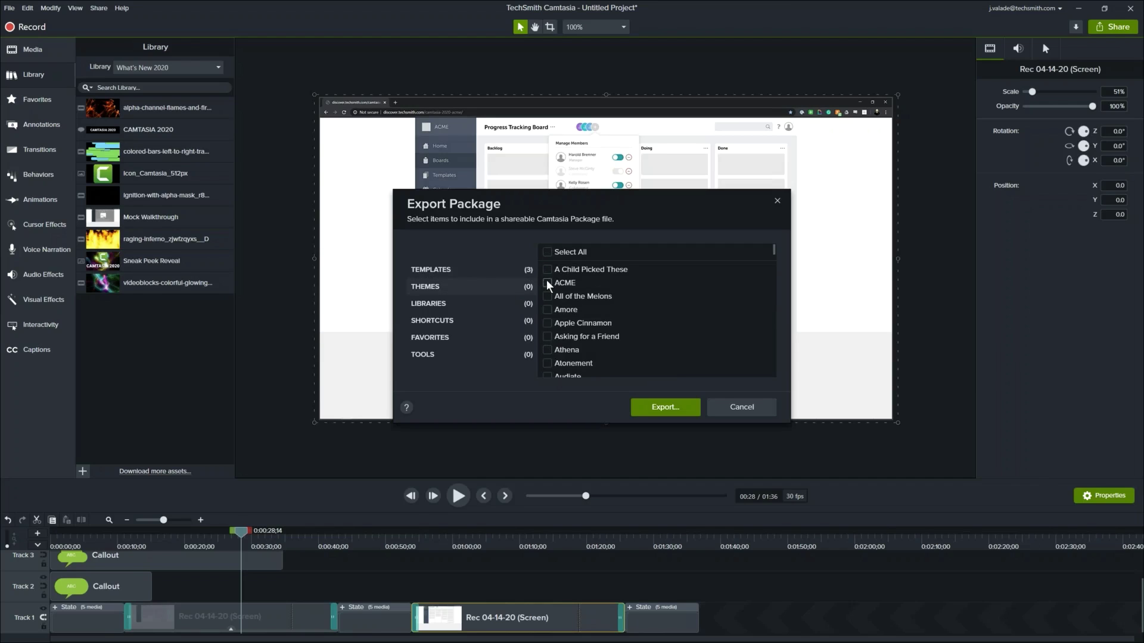
{"action": "left_click", "coordinate": [546, 281]}
{"action": "scroll", "coordinate": [572, 302], "scroll_direction": "down", "scroll_amount": 1}
{"action": "scroll", "coordinate": [563, 316], "scroll_direction": "down", "scroll_amount": 3}
{"action": "left_click", "coordinate": [548, 336]}
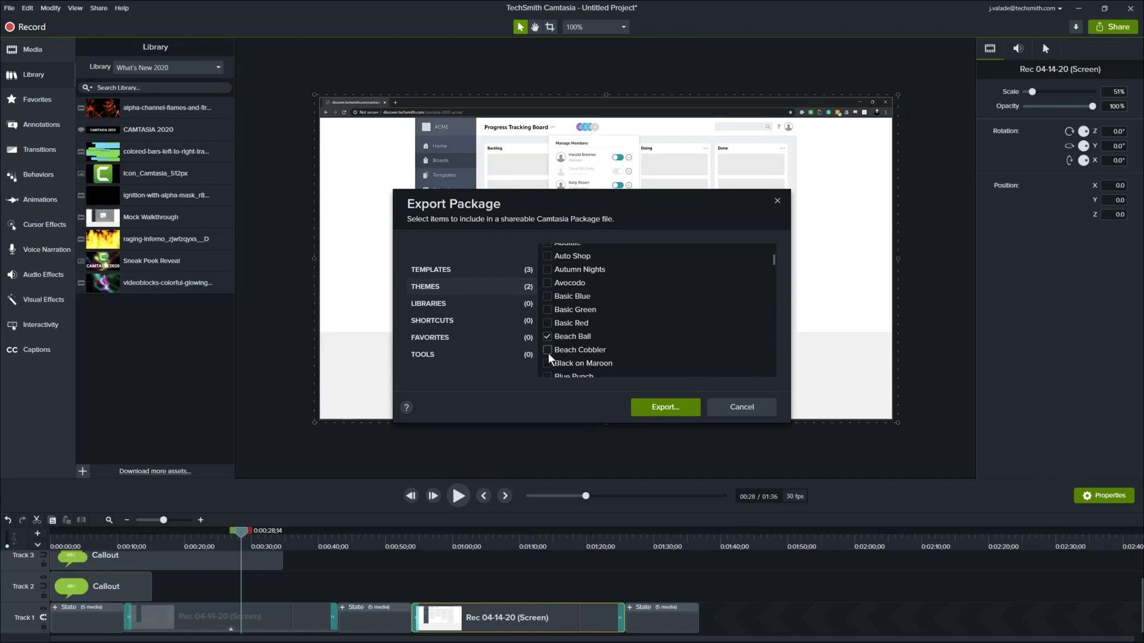
Include the What's New 2020 library in the export package.
{"action": "left_click", "coordinate": [501, 305]}
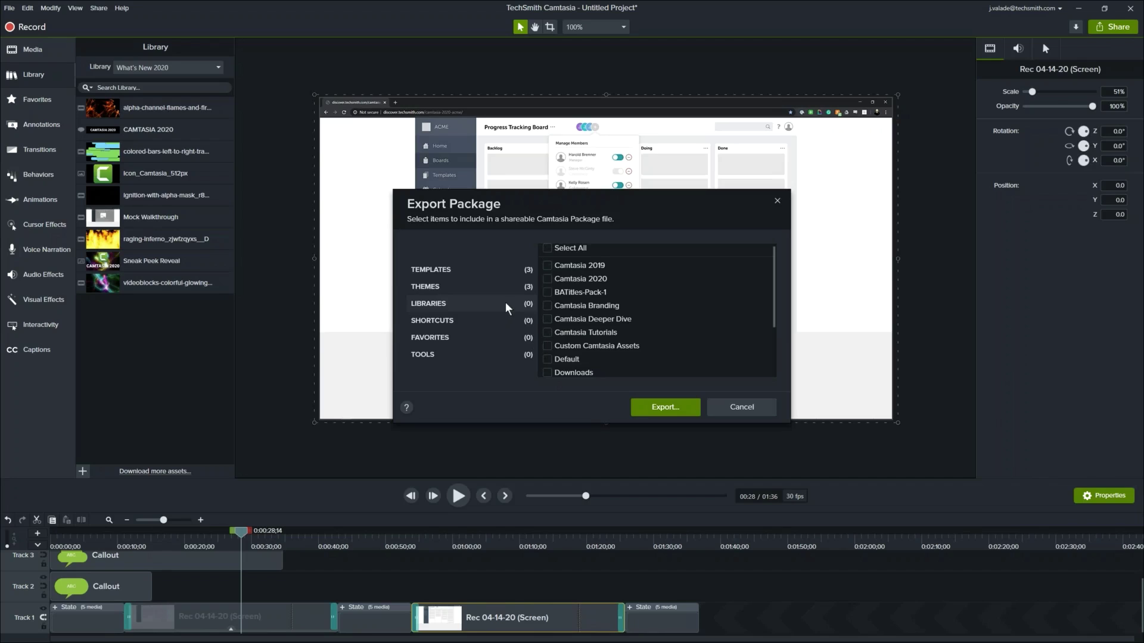
{"action": "scroll", "coordinate": [620, 295], "scroll_direction": "down", "scroll_amount": 1}
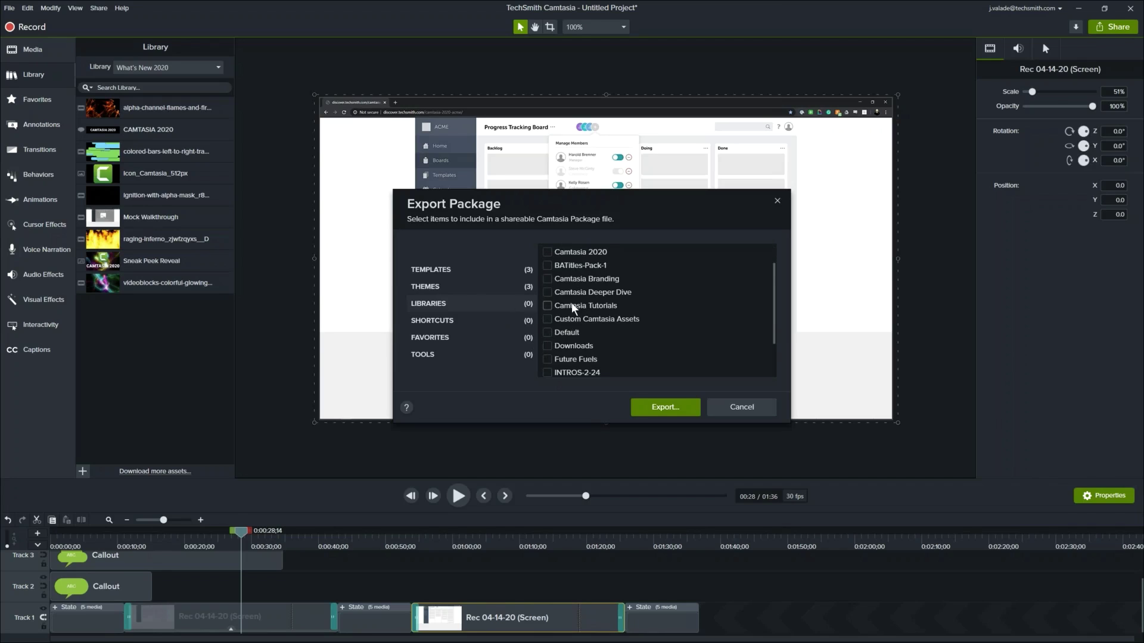
{"action": "scroll", "coordinate": [571, 302], "scroll_direction": "down", "scroll_amount": 1}
{"action": "scroll", "coordinate": [577, 306], "scroll_direction": "down", "scroll_amount": 1}
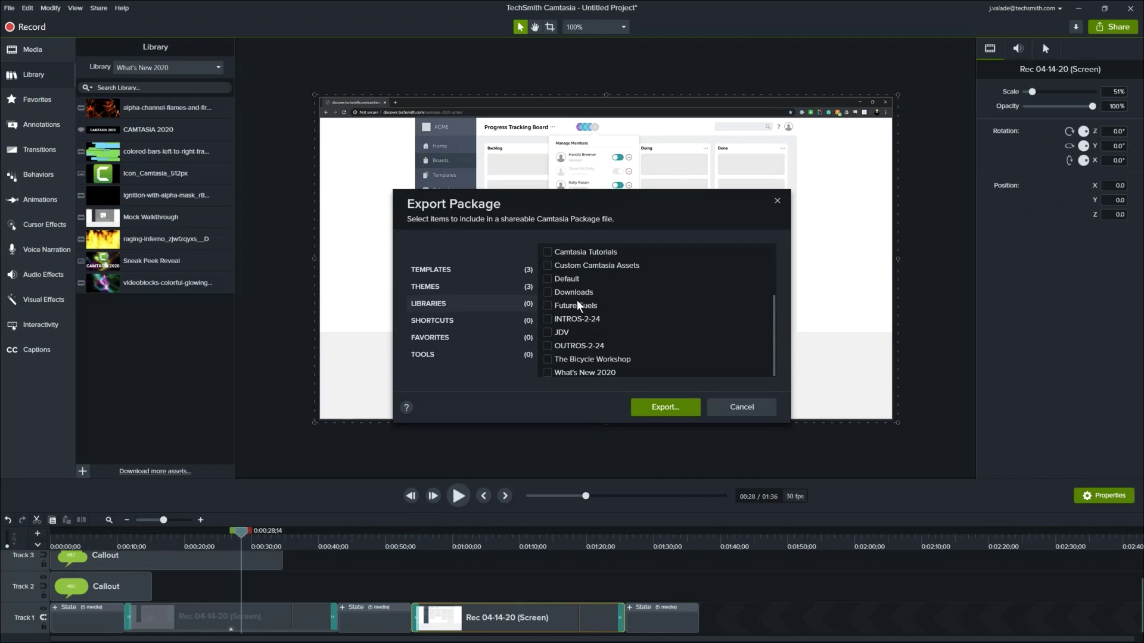
{"action": "left_click", "coordinate": [547, 373]}
Check the shortcuts available for the package, and include the favorites.
{"action": "left_click", "coordinate": [488, 320]}
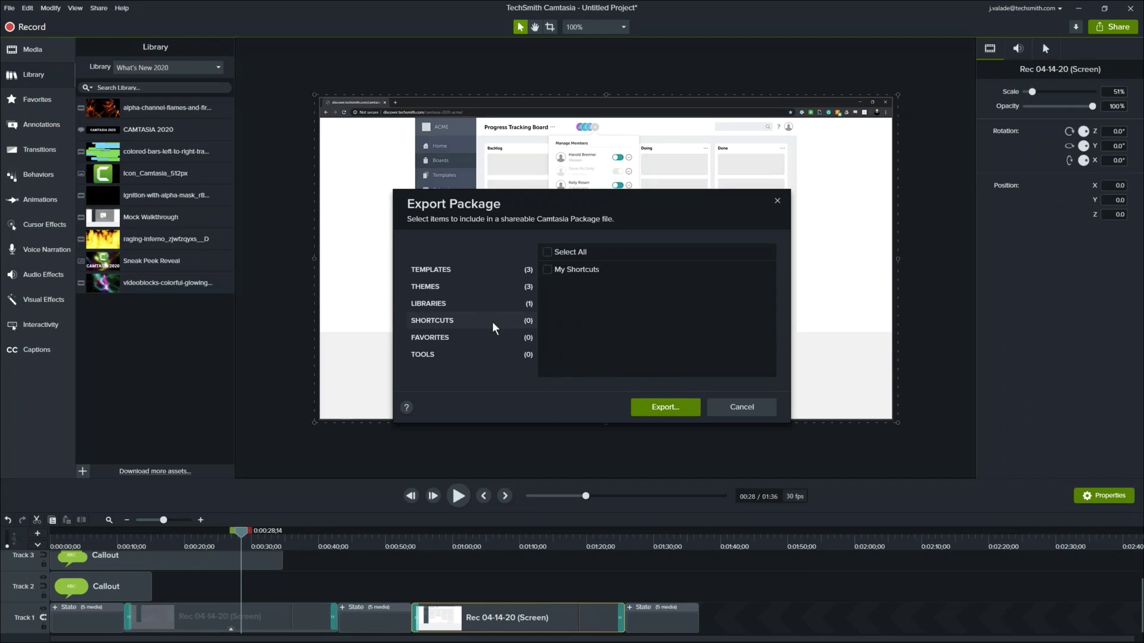
{"action": "left_click", "coordinate": [483, 337]}
{"action": "left_click", "coordinate": [546, 270]}
Export the package to the Desktop as a .campackage file named for its recipient, and close the folder showing the file.
{"action": "left_click", "coordinate": [677, 406]}
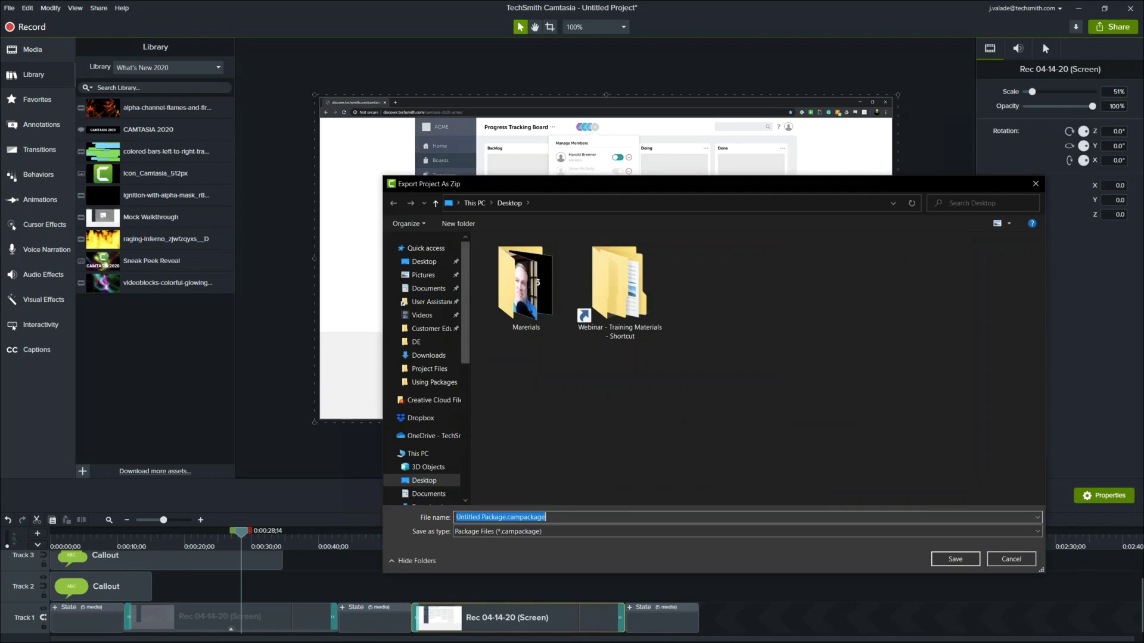
{"action": "type", "text": "For Ryan"}
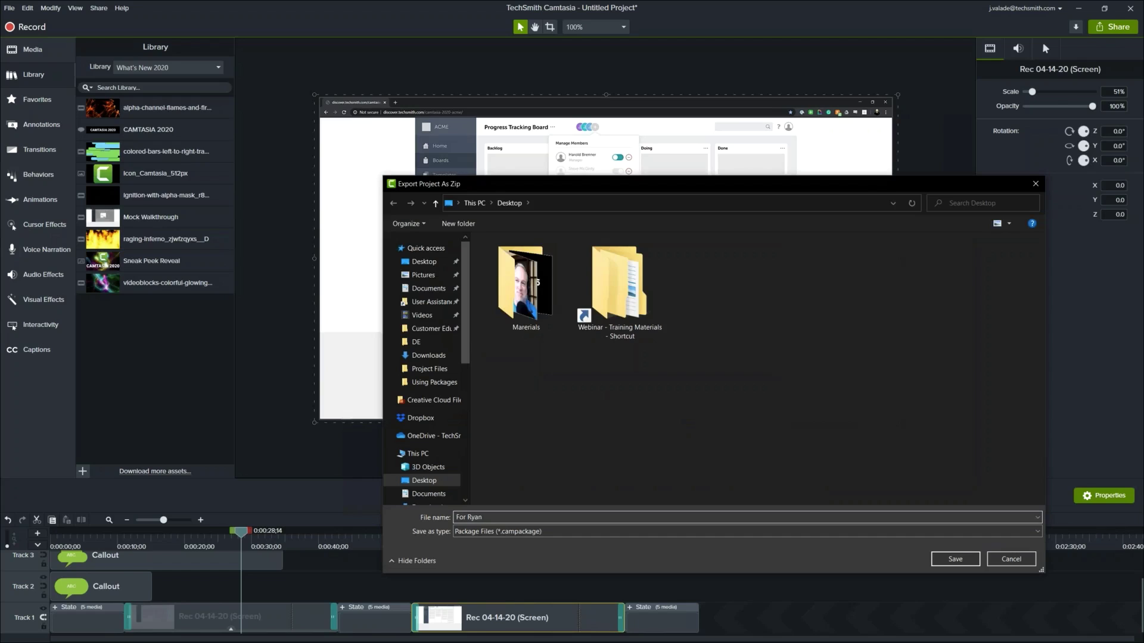
{"action": "type", "text": " B"}
{"action": "left_click", "coordinate": [946, 556]}
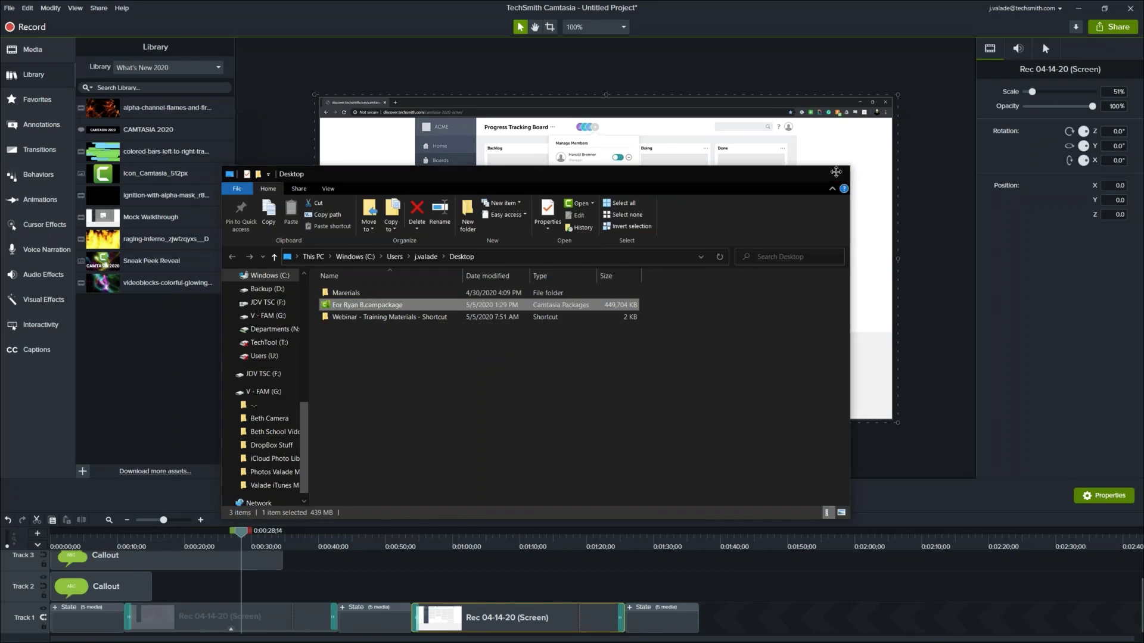
{"action": "left_click", "coordinate": [837, 174]}
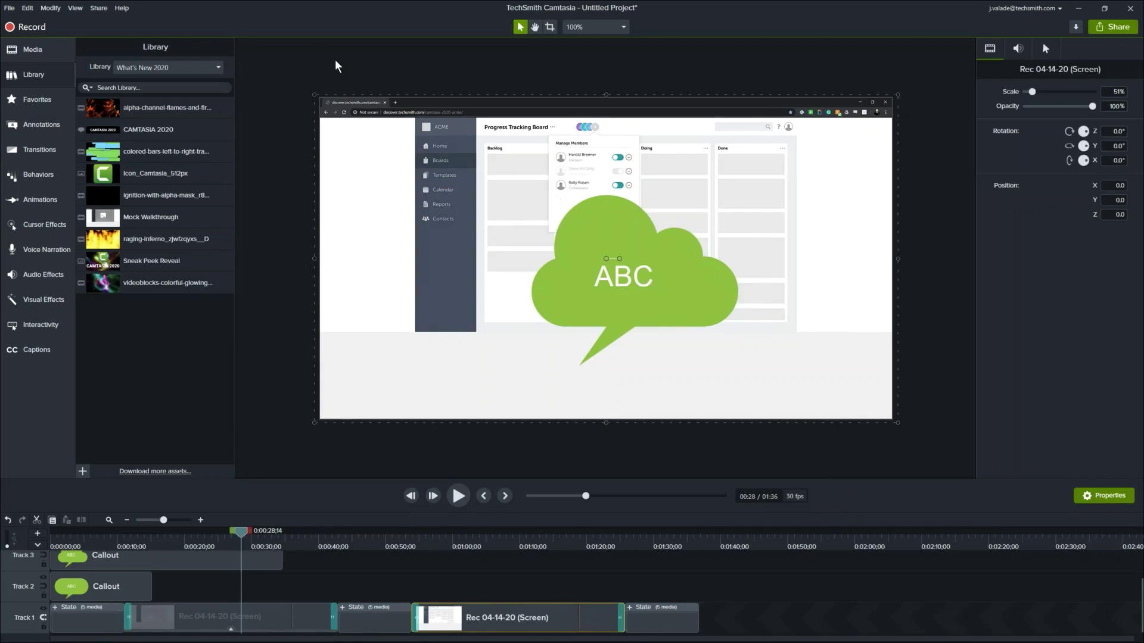
Review the project's import options, including the one for importing a package.
{"action": "left_click", "coordinate": [9, 8]}
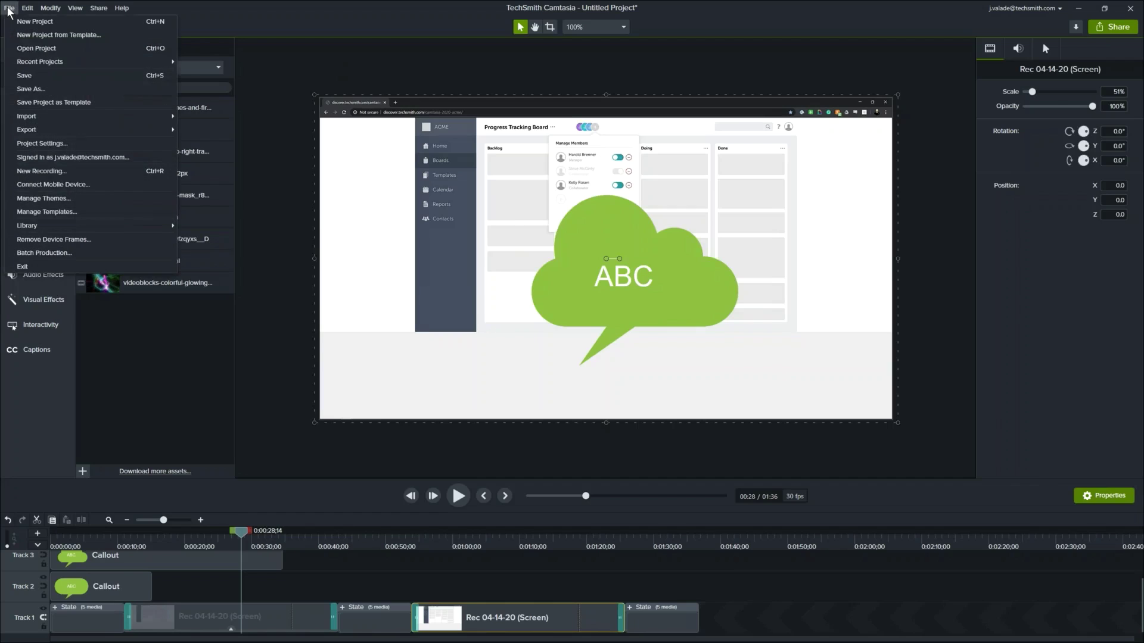
{"action": "mouse_move", "coordinate": [55, 119]}
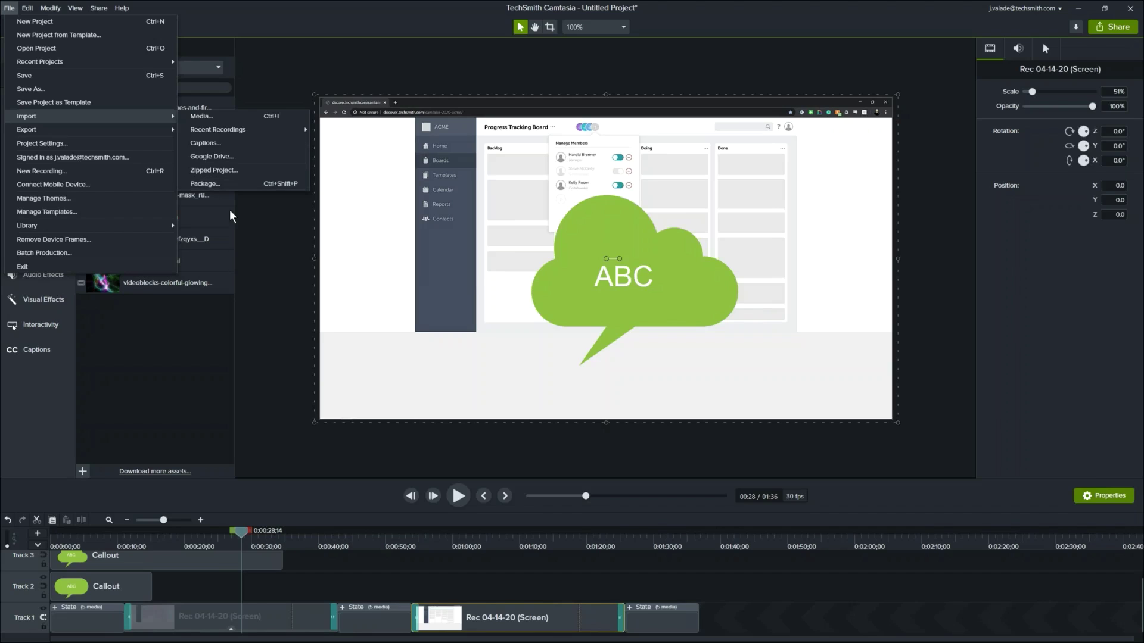
{"action": "left_click", "coordinate": [210, 346]}
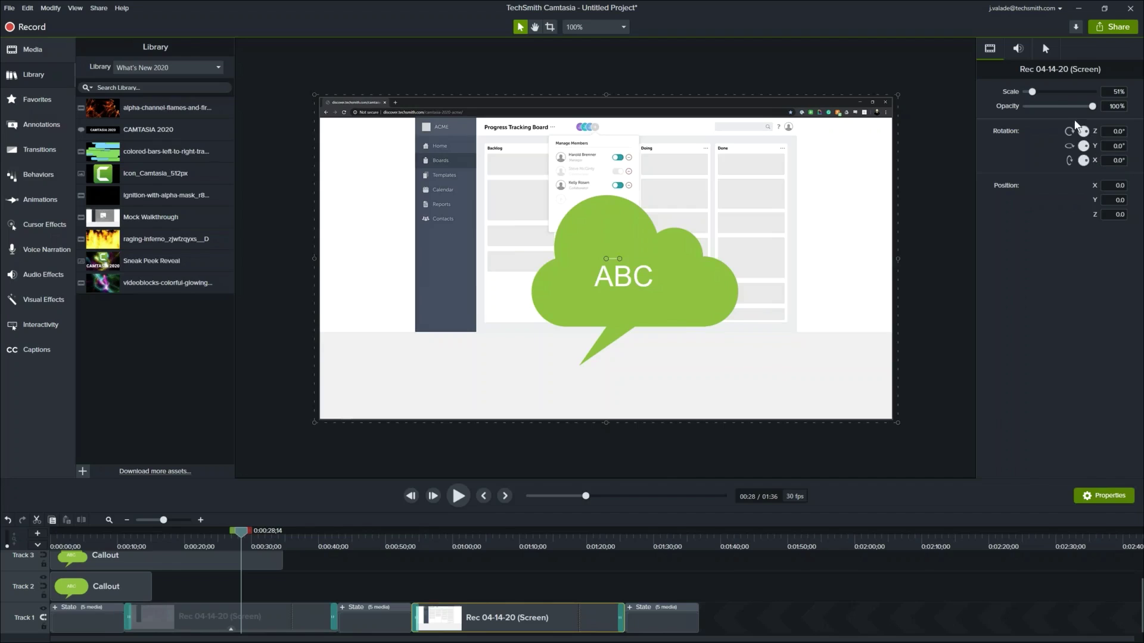
Detach the canvas into its own window.
{"action": "left_click", "coordinate": [624, 27]}
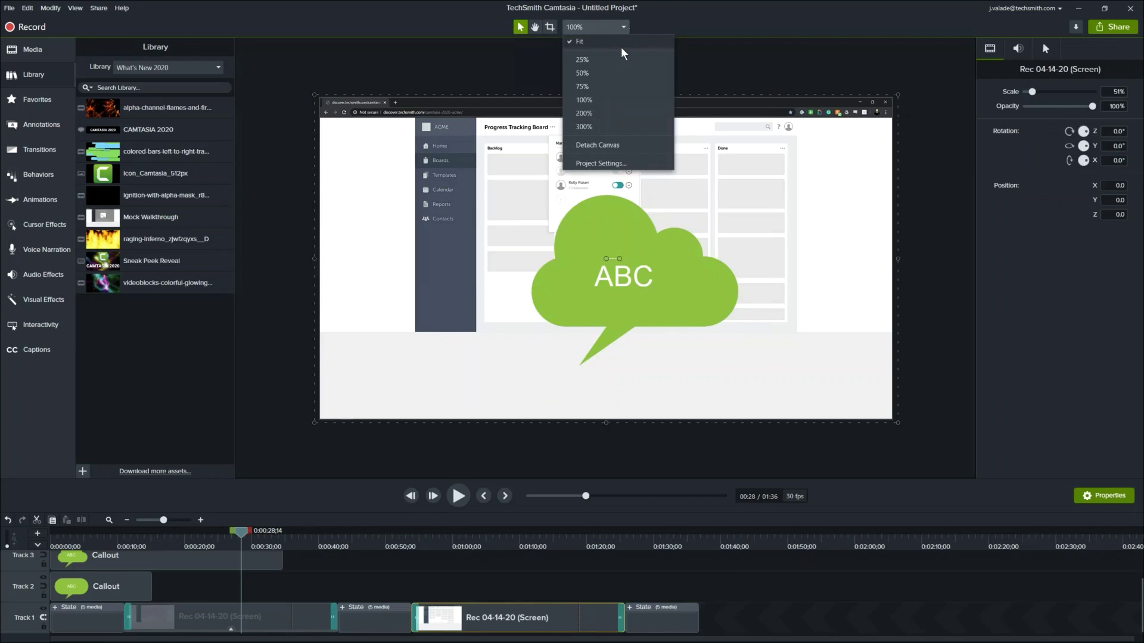
{"action": "left_click", "coordinate": [612, 145]}
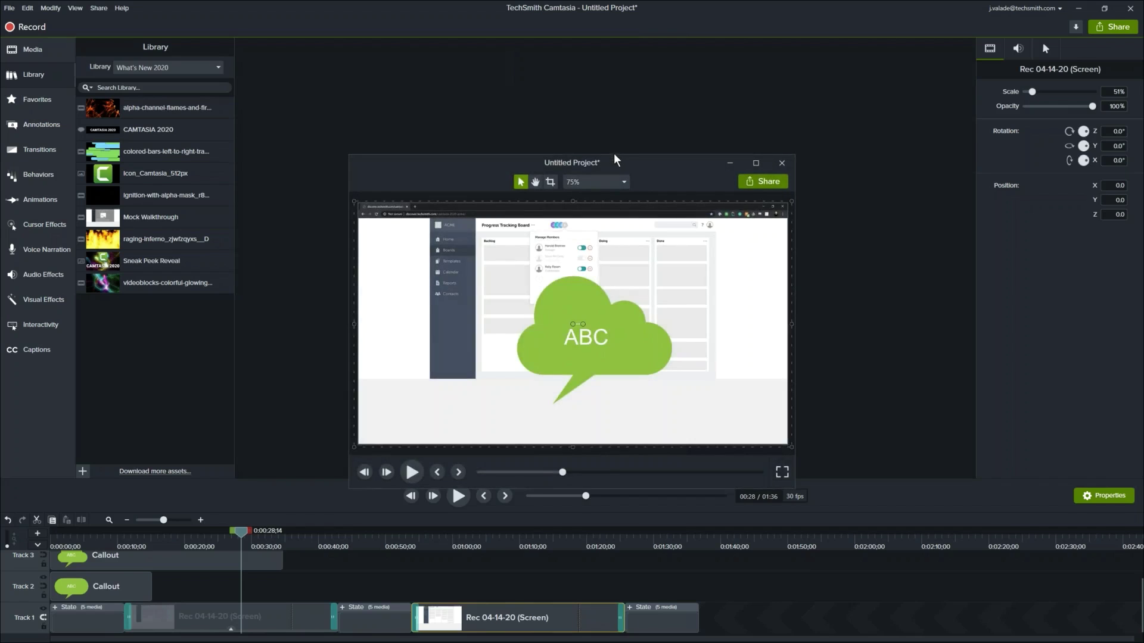
Reposition the detached canvas window and dock the canvas back into the editor.
{"action": "left_click_drag", "start_coordinate": [617, 160], "coordinate": [727, 108]}
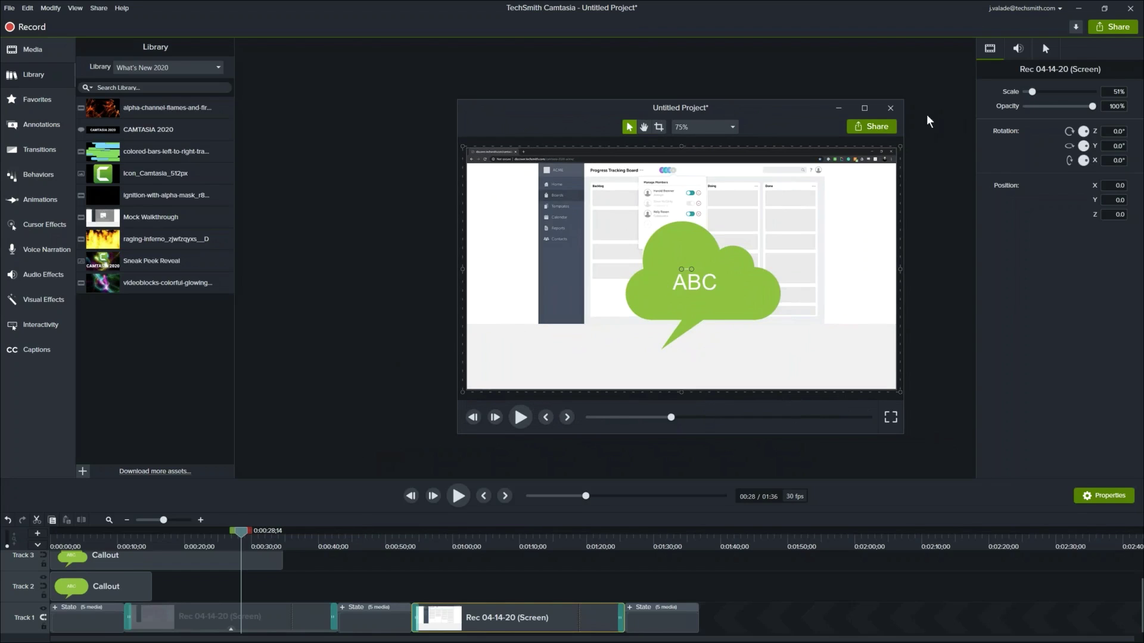
{"action": "left_click", "coordinate": [890, 108]}
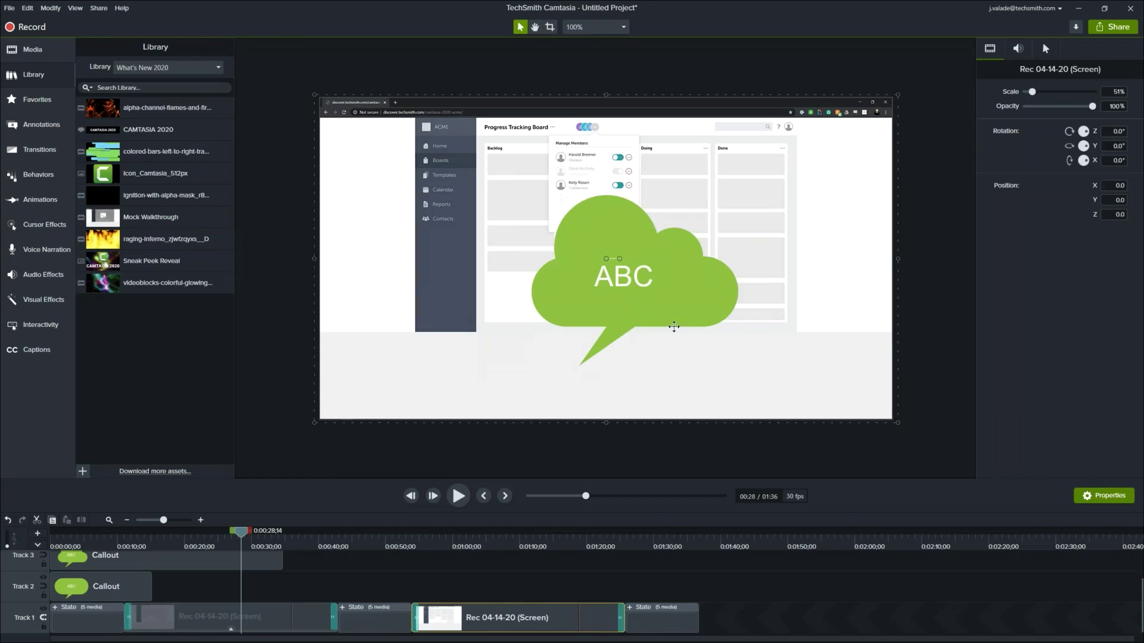
Detach the timeline into its own window, move it over the editor, and dock it back.
{"action": "right_click", "coordinate": [494, 559]}
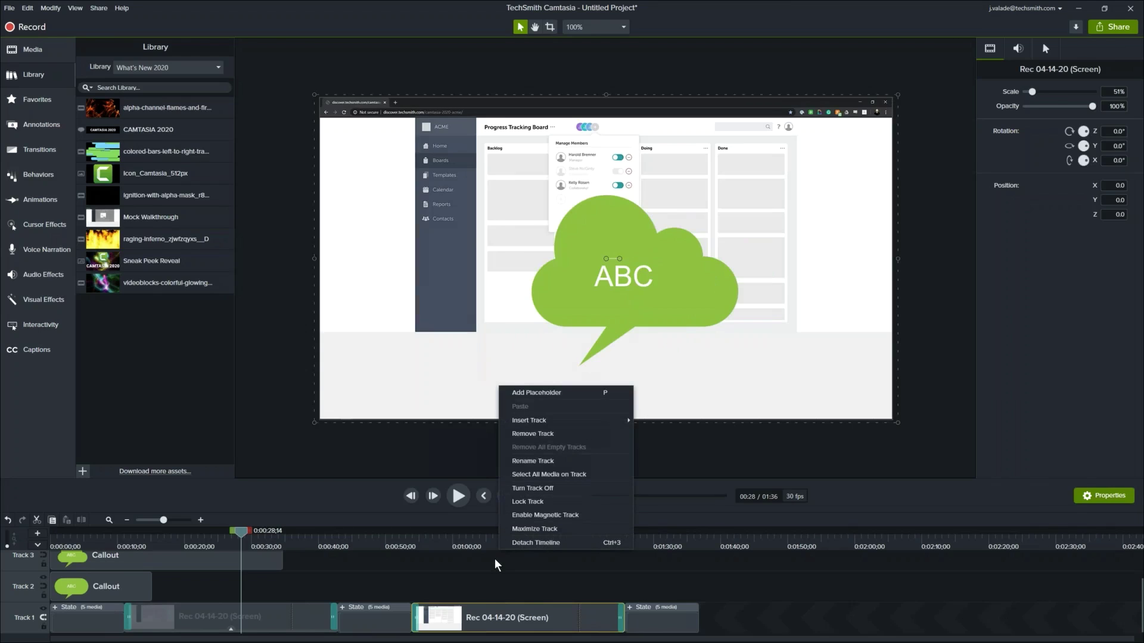
{"action": "left_click", "coordinate": [520, 542]}
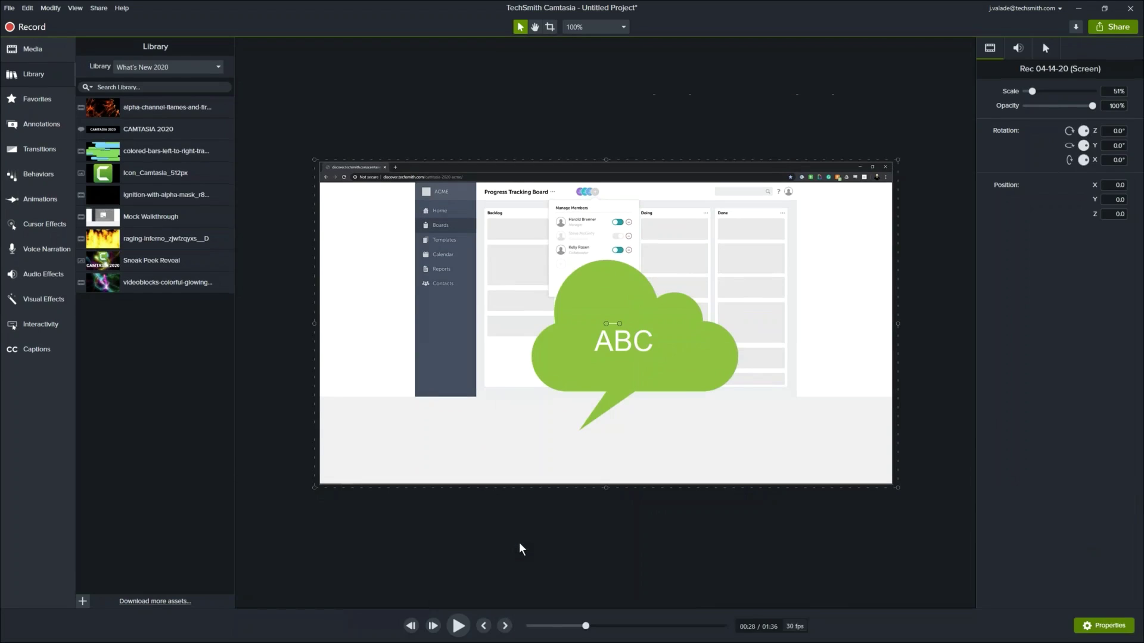
{"action": "left_click_drag", "start_coordinate": [525, 532], "coordinate": [538, 458]}
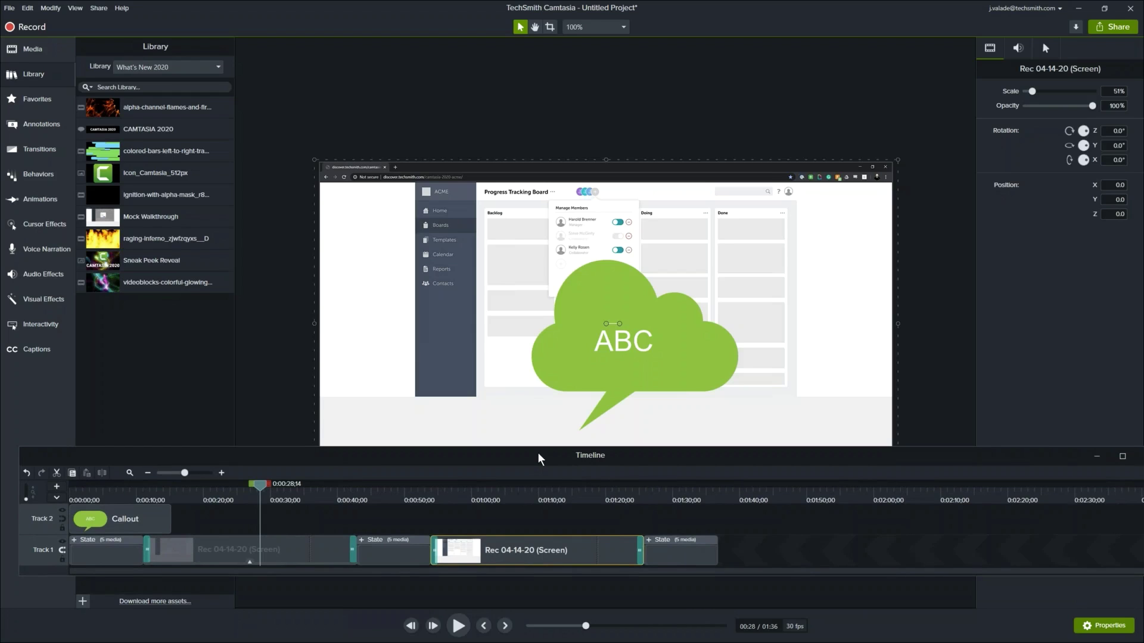
{"action": "left_click_drag", "start_coordinate": [577, 460], "coordinate": [532, 482]}
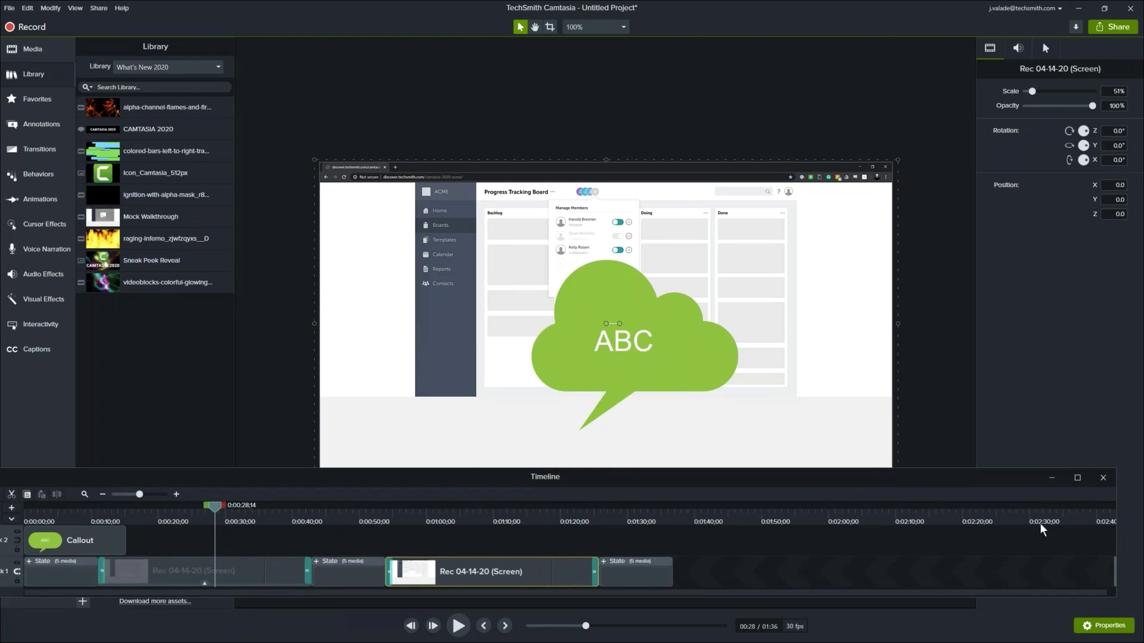
{"action": "left_click", "coordinate": [1100, 480]}
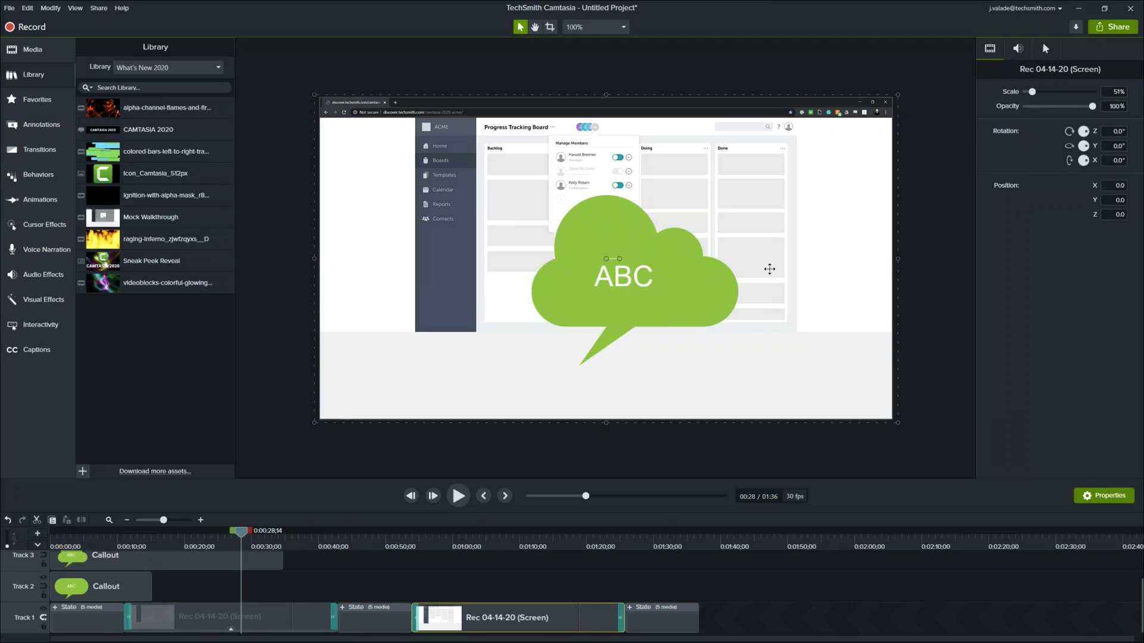
Show the thought bubble callout's text properties and stretch the callout wider on the canvas.
{"action": "left_click", "coordinate": [626, 283]}
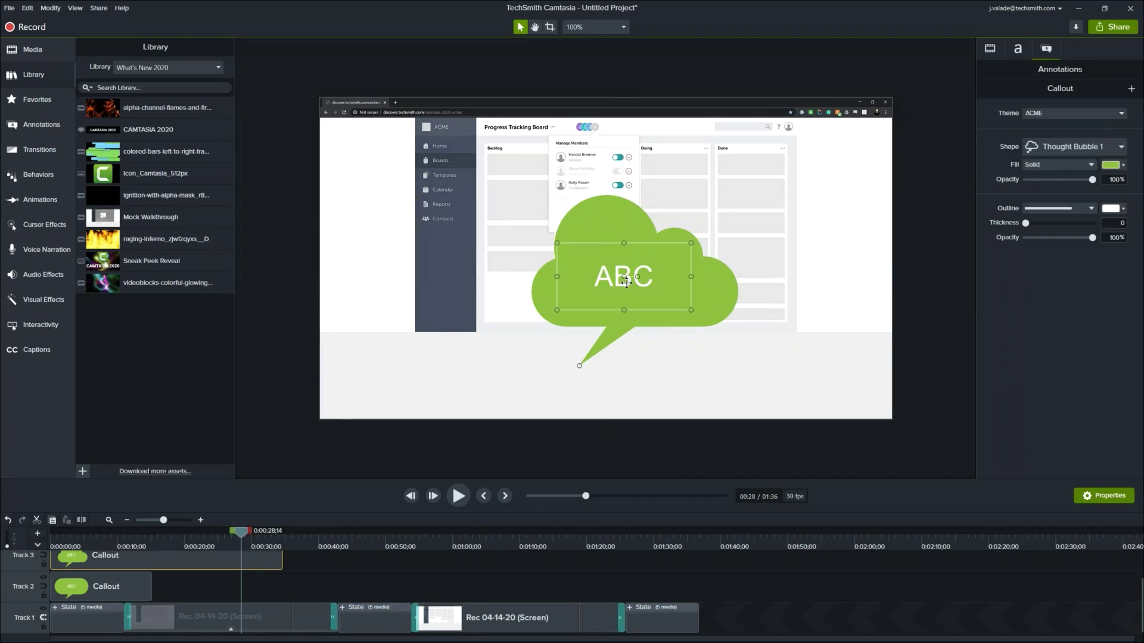
{"action": "left_click", "coordinate": [1019, 52]}
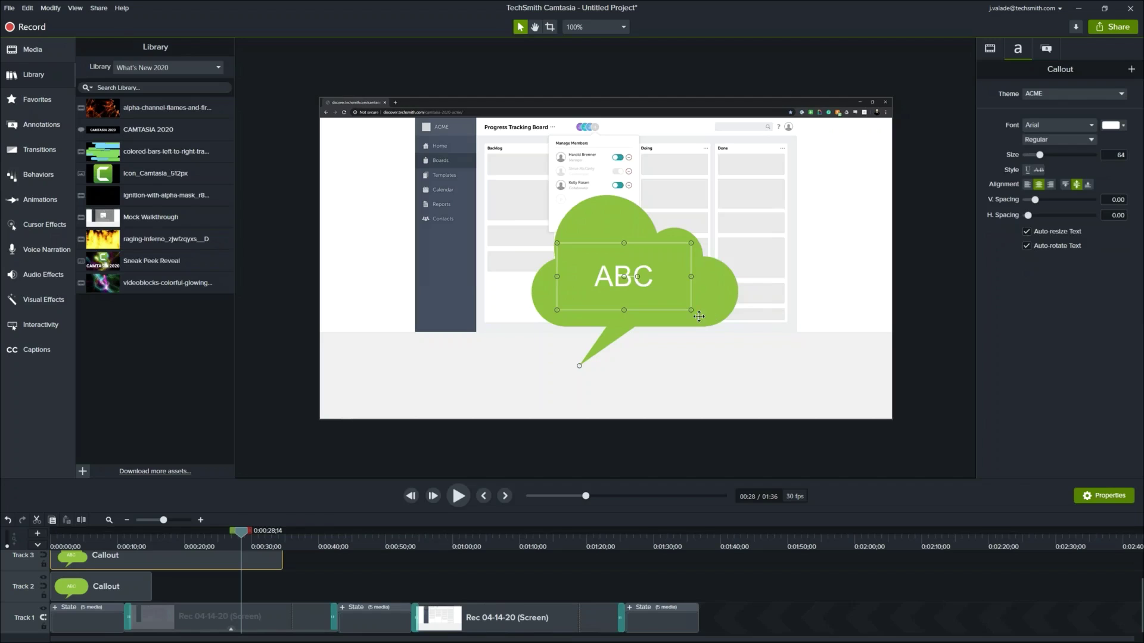
{"action": "left_click_drag", "start_coordinate": [690, 310], "coordinate": [751, 284]}
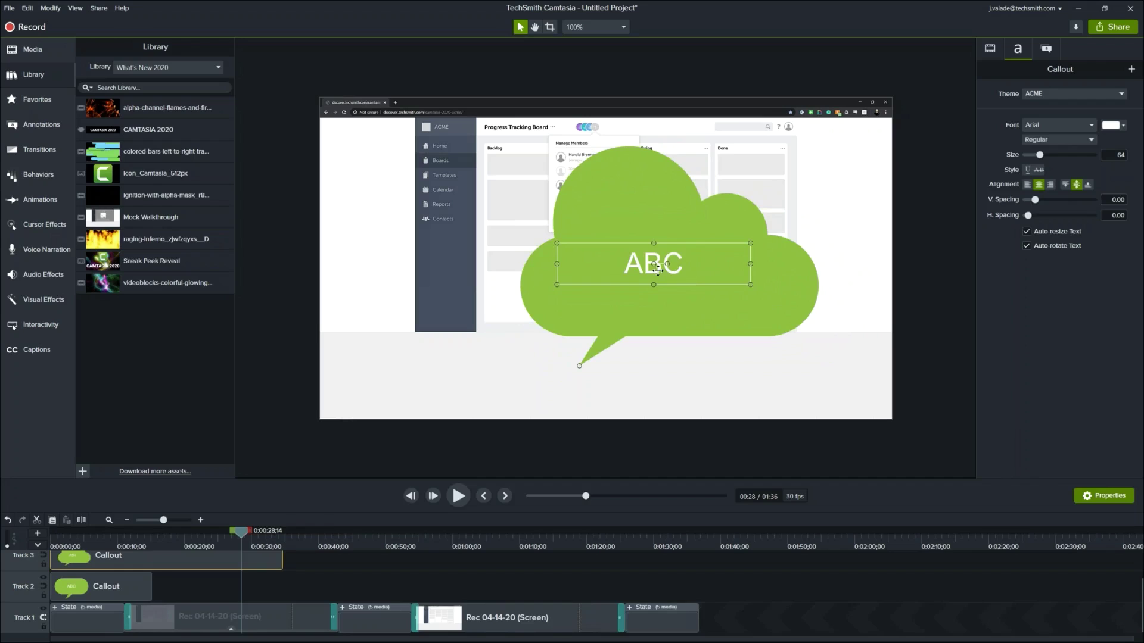
Lengthen the callout's text by copying ABC and pasting it until it repeats seven times.
{"action": "double_click", "coordinate": [657, 271]}
{"action": "key", "text": "ctrl+c"}
{"action": "key", "text": "ctrl+v"}
{"action": "key", "text": "ctrl+v"}
{"action": "key", "text": "ctrl+v"}
{"action": "key", "text": "ctrl+v"}
{"action": "key", "text": "ctrl+v"}
{"action": "key", "text": "ctrl+v"}
{"action": "key", "text": "ctrl+v"}
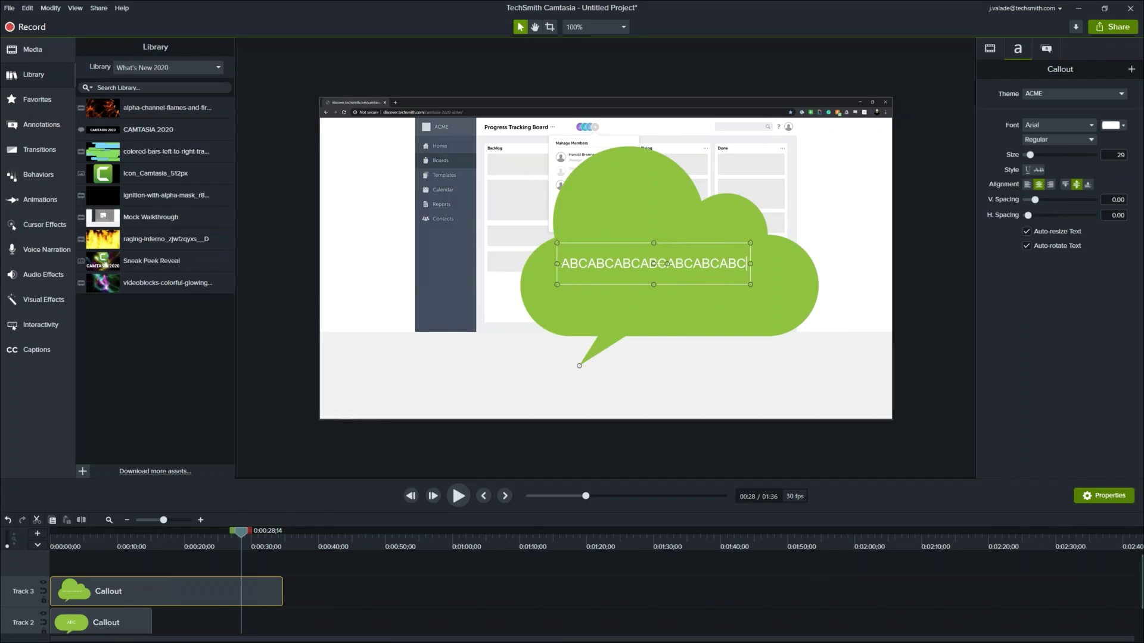
Shrink the callout's width and widen it again to test how its text auto-resizes.
{"action": "left_click_drag", "start_coordinate": [750, 285], "coordinate": [676, 310]}
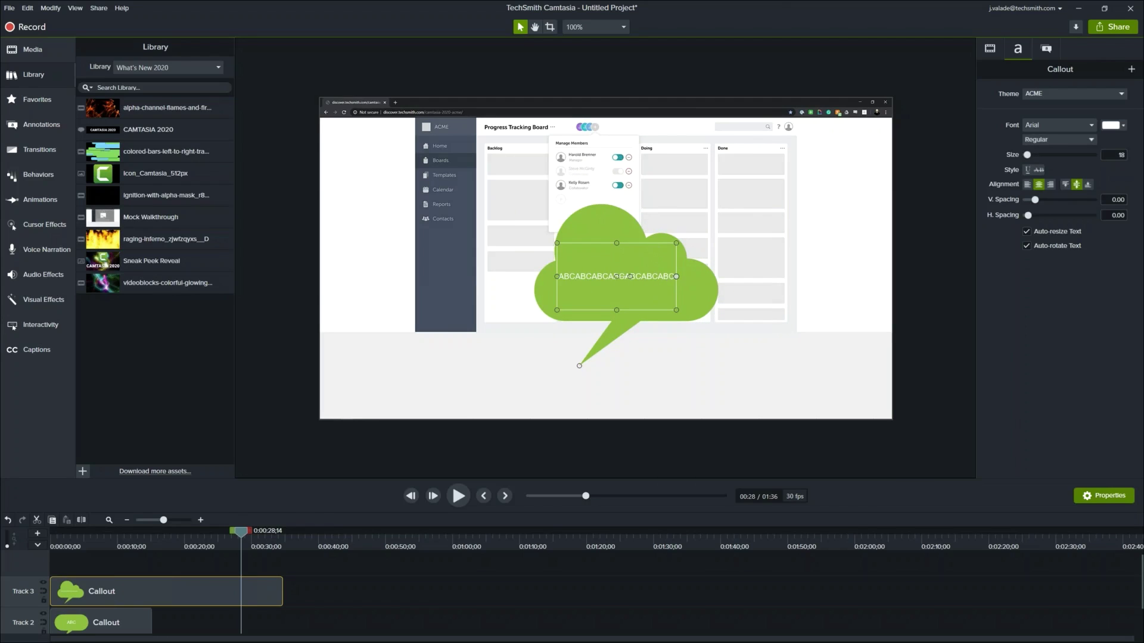
{"action": "left_click_drag", "start_coordinate": [677, 277], "coordinate": [730, 287]}
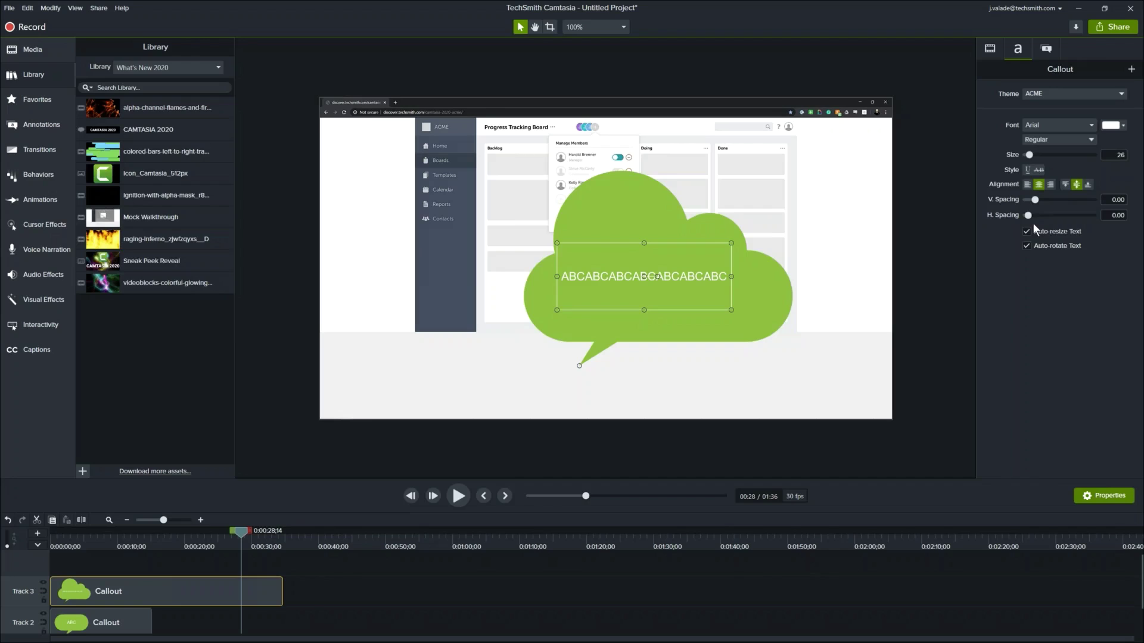
{"action": "scroll", "coordinate": [348, 599], "scroll_direction": "down", "scroll_amount": 1}
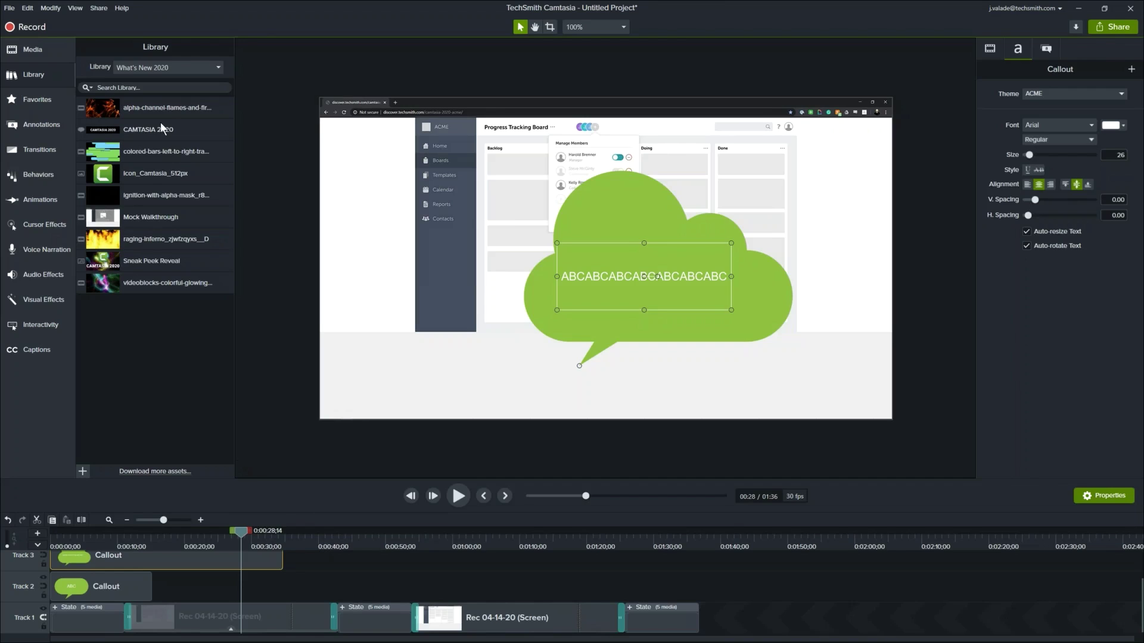
Apply the Cube rotate transition to the start of the second Rec 04-14-20 (Screen) clip on Track 1.
{"action": "left_click", "coordinate": [40, 159]}
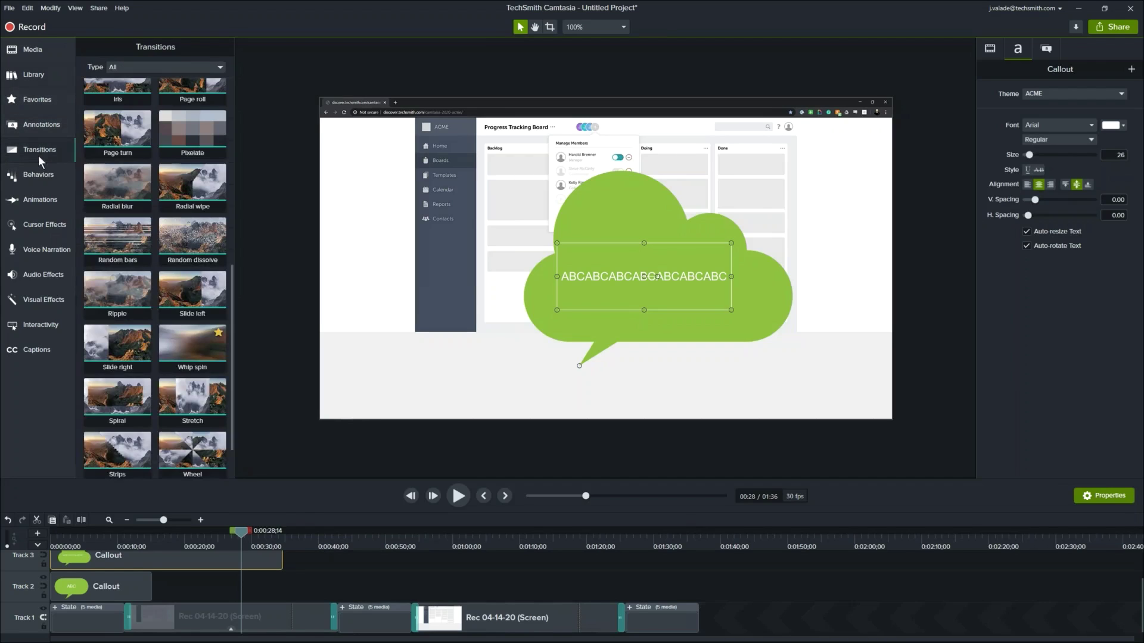
{"action": "scroll", "coordinate": [149, 304], "scroll_direction": "down", "scroll_amount": 1}
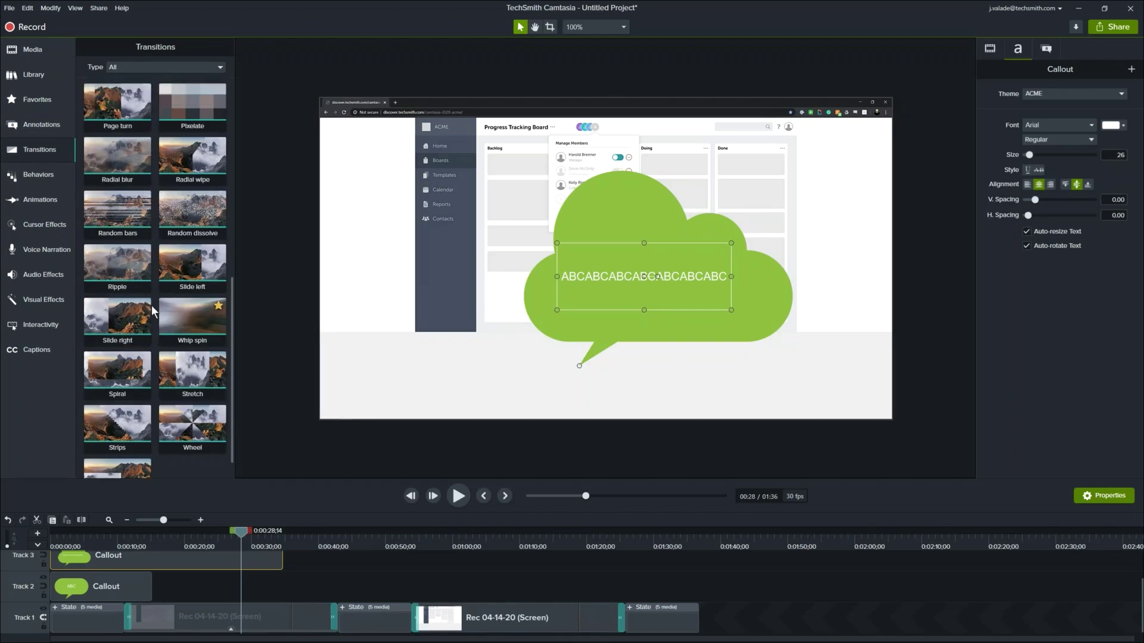
{"action": "scroll", "coordinate": [152, 305], "scroll_direction": "up", "scroll_amount": 4}
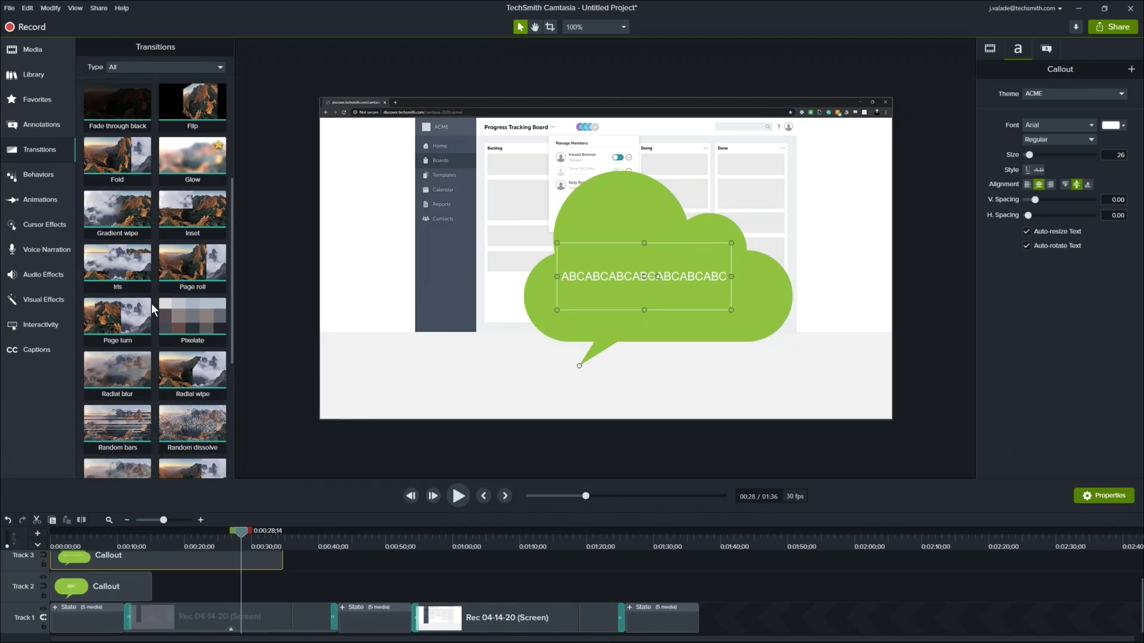
{"action": "scroll", "coordinate": [151, 302], "scroll_direction": "up", "scroll_amount": 5}
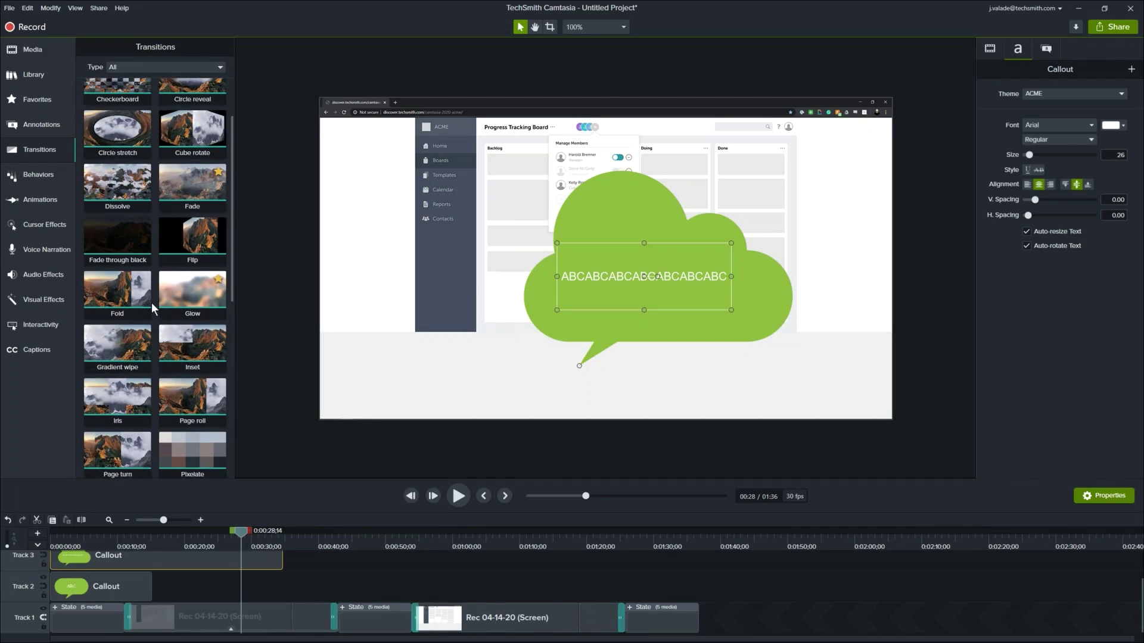
{"action": "left_click_drag", "start_coordinate": [183, 144], "coordinate": [417, 625]}
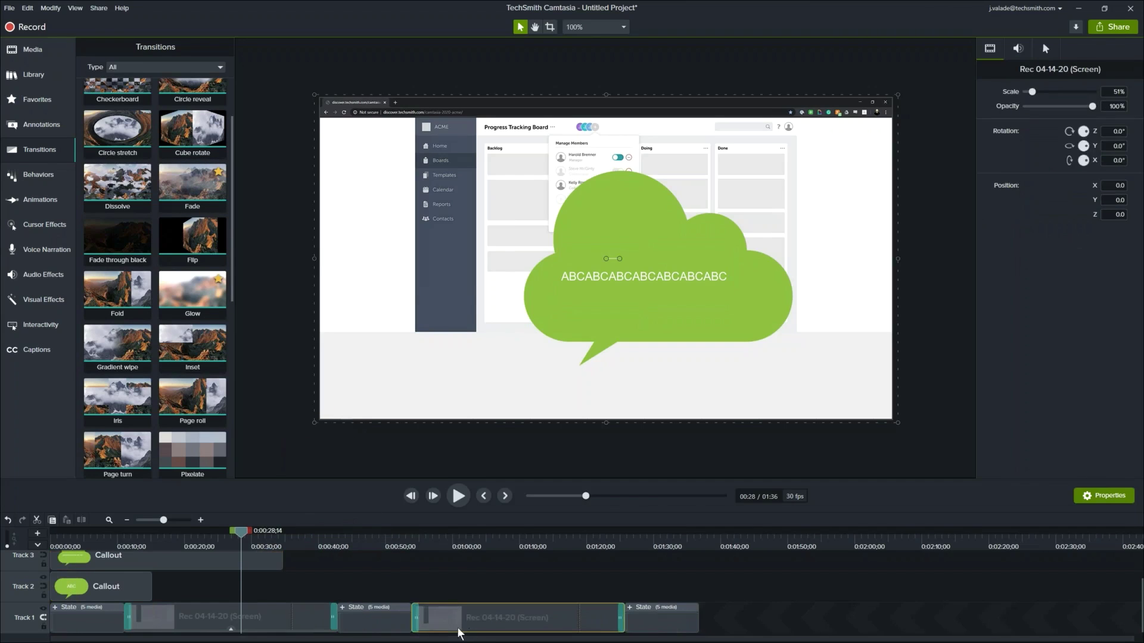
{"action": "left_click", "coordinate": [396, 545]}
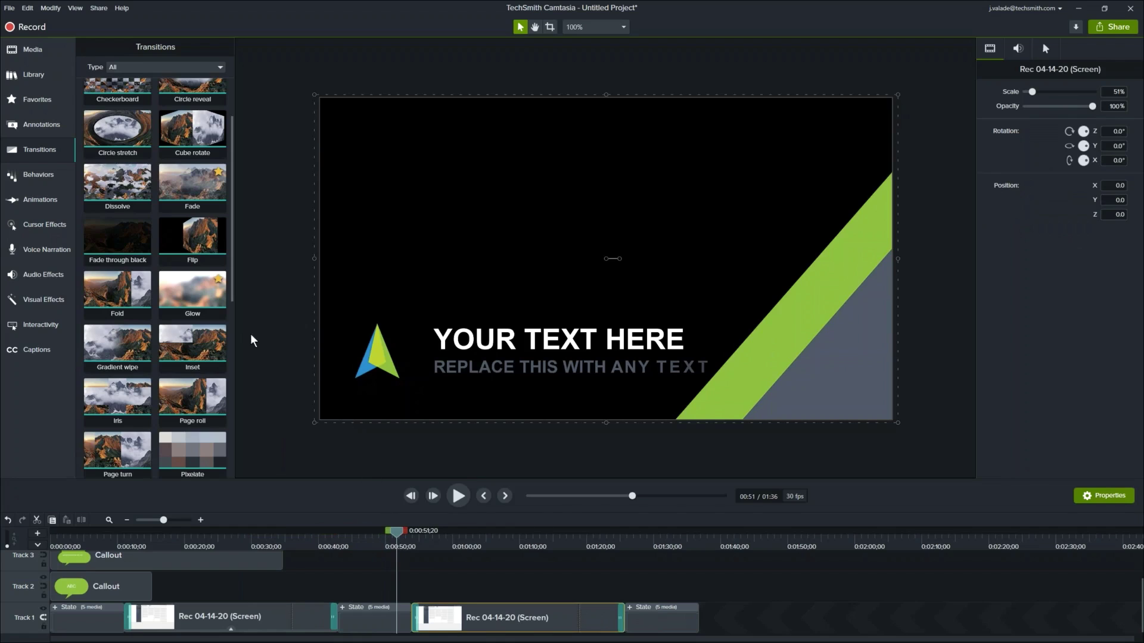
Reverse the Cube rotate transition at the start of the second screen recording.
{"action": "left_click", "coordinate": [415, 614]}
{"action": "right_click", "coordinate": [417, 610]}
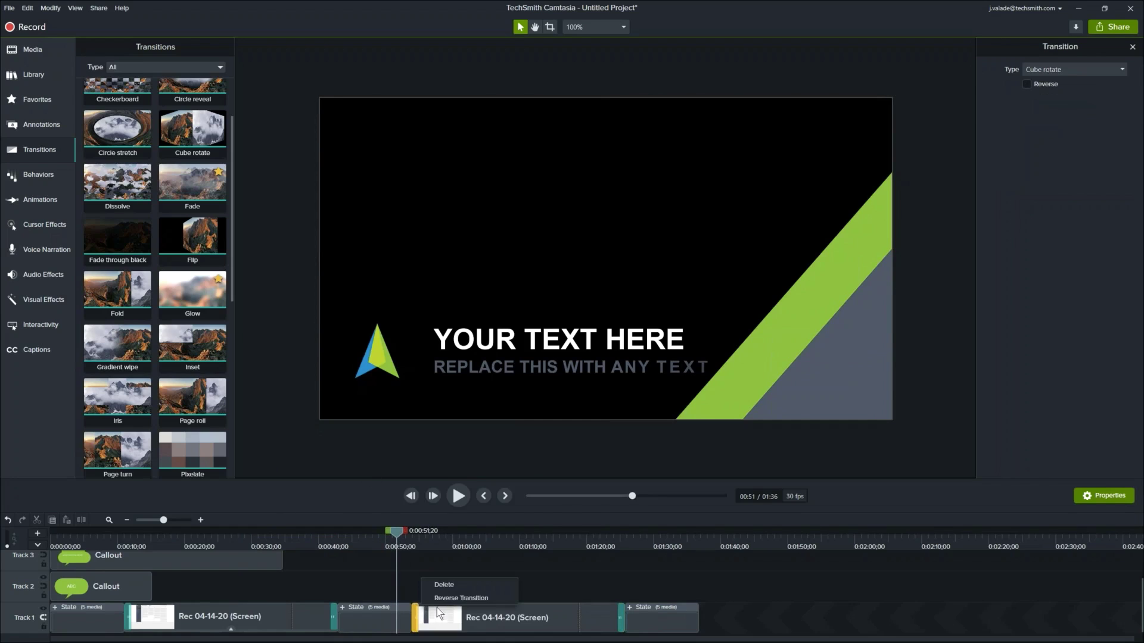
{"action": "left_click", "coordinate": [445, 598]}
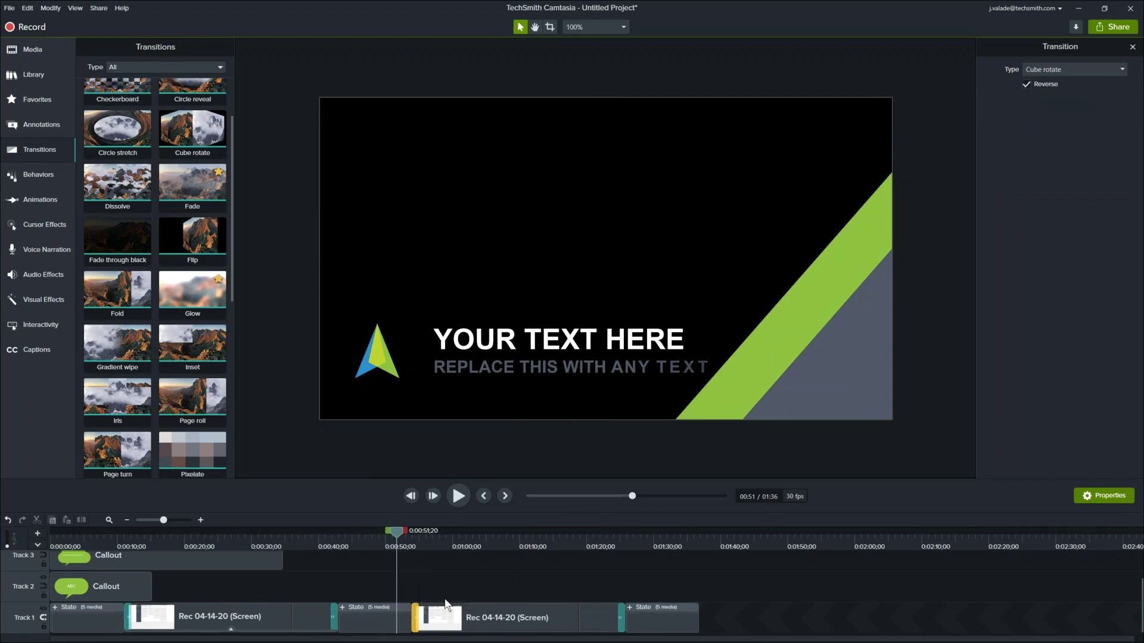
Delete that start transition and apply Cube rotate across the join between the preceding State group and the second screen recording.
{"action": "right_click", "coordinate": [416, 613]}
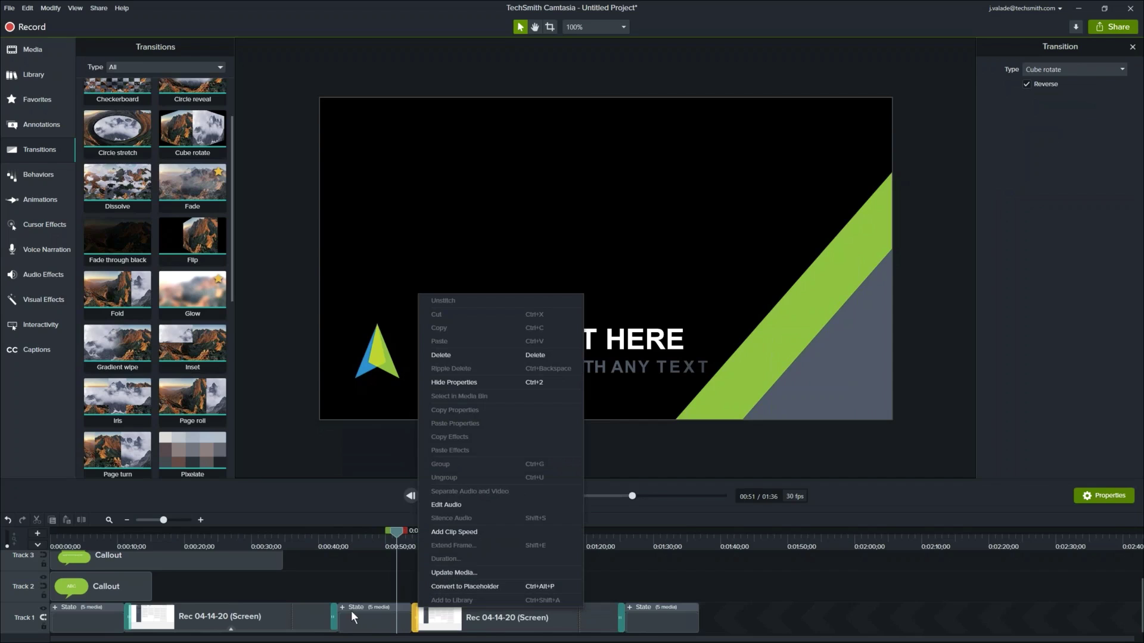
{"action": "left_click", "coordinate": [449, 354]}
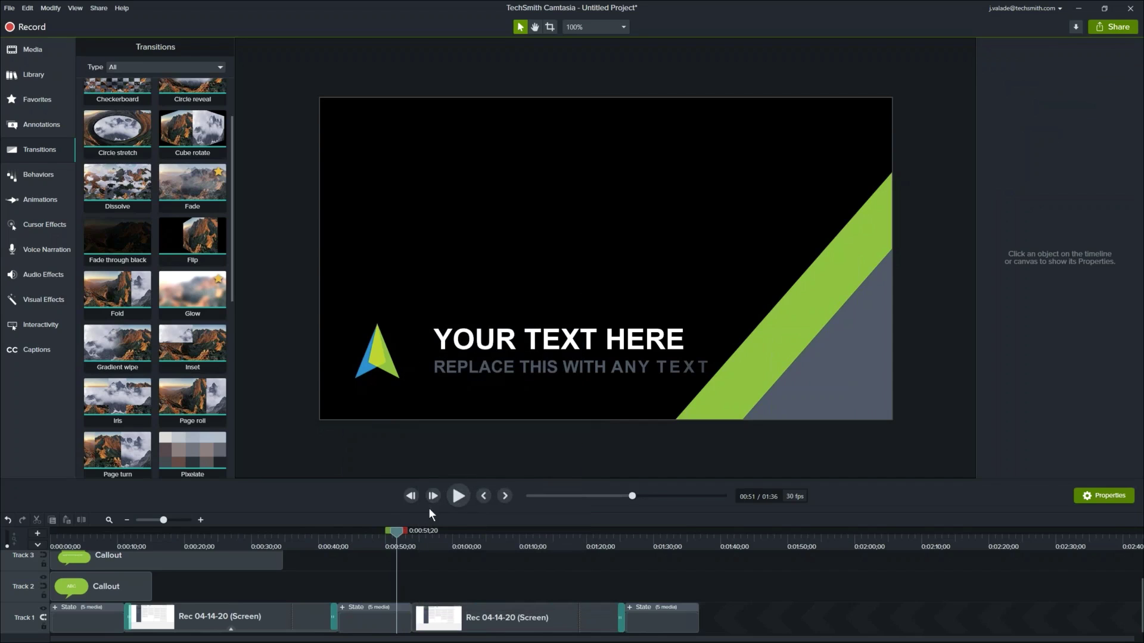
{"action": "left_click_drag", "start_coordinate": [193, 128], "coordinate": [405, 609]}
{"action": "left_click_drag", "start_coordinate": [395, 532], "coordinate": [418, 536]}
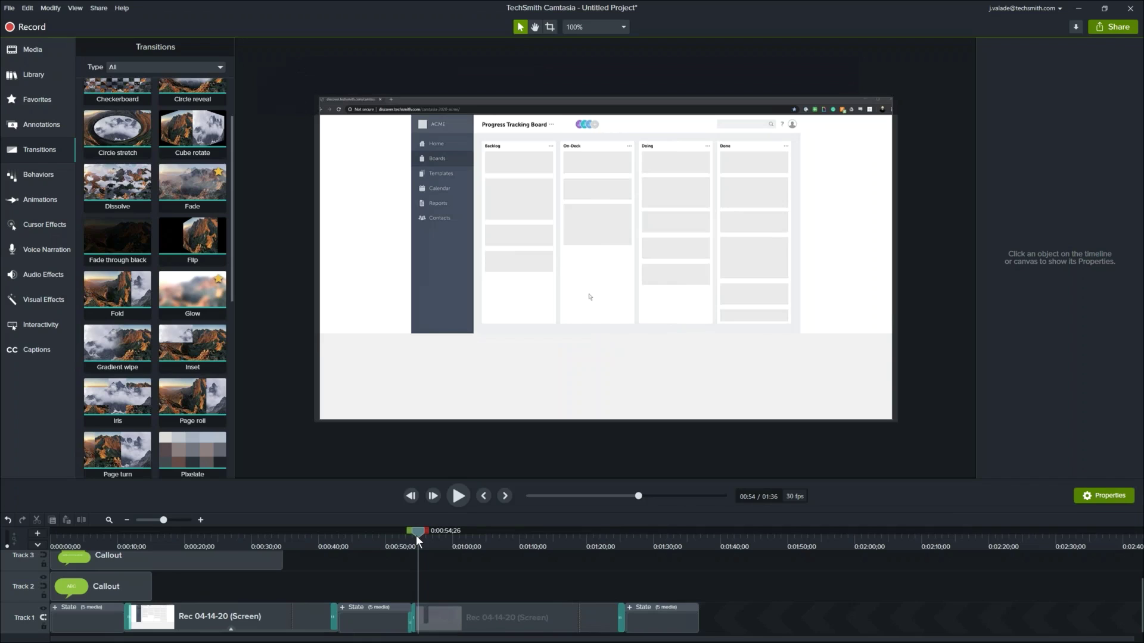
Reverse the Cube rotate transition between the State group and the recording, and scrub through it to preview the effect.
{"action": "left_click", "coordinate": [199, 520]}
{"action": "left_click", "coordinate": [199, 520]}
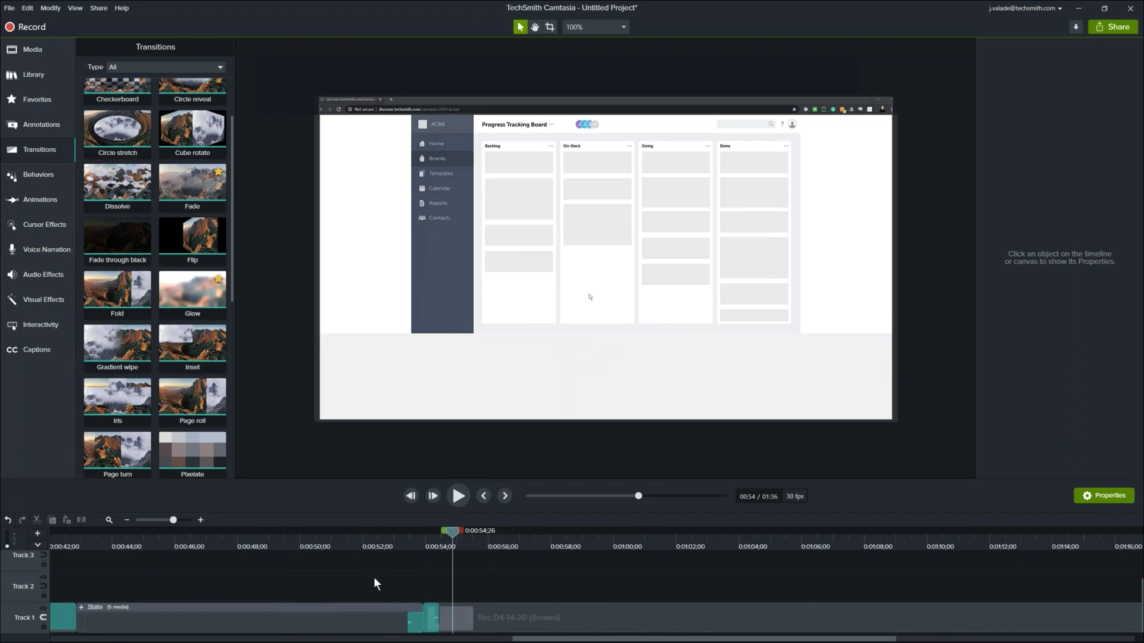
{"action": "right_click", "coordinate": [433, 620]}
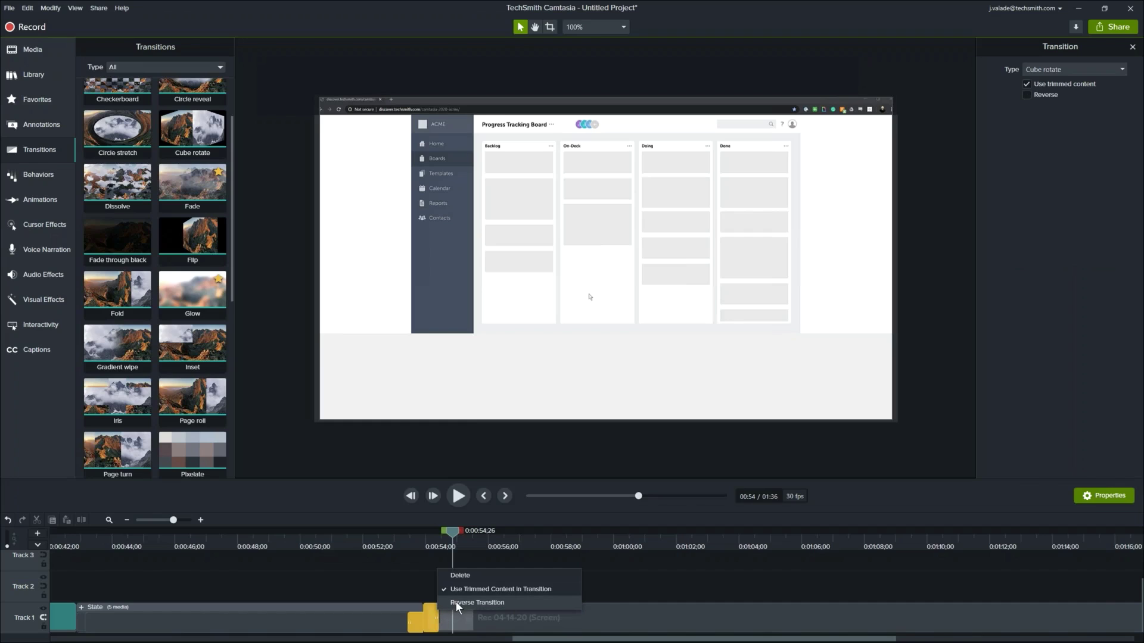
{"action": "left_click", "coordinate": [456, 601]}
{"action": "left_click", "coordinate": [398, 548]}
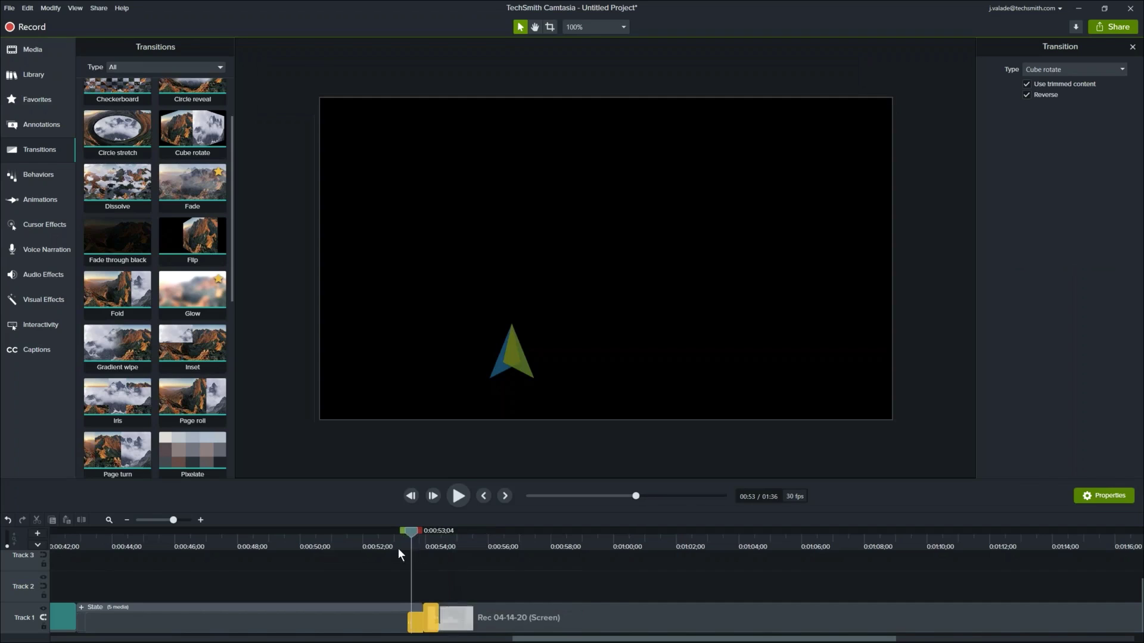
{"action": "left_click_drag", "start_coordinate": [393, 531], "coordinate": [470, 541]}
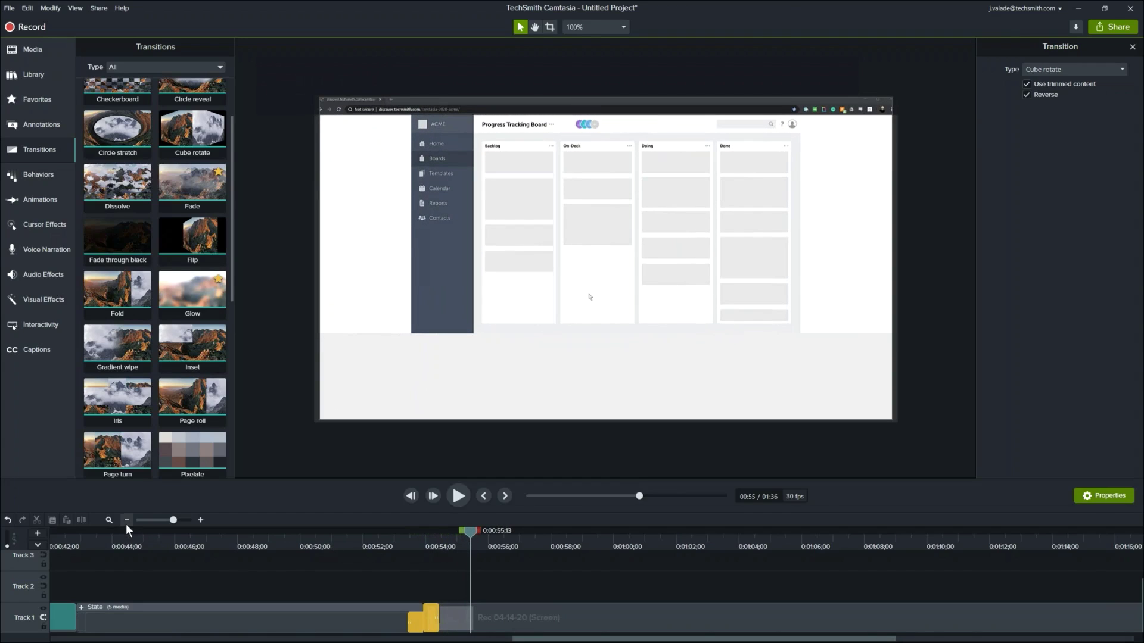
{"action": "left_click", "coordinate": [111, 519]}
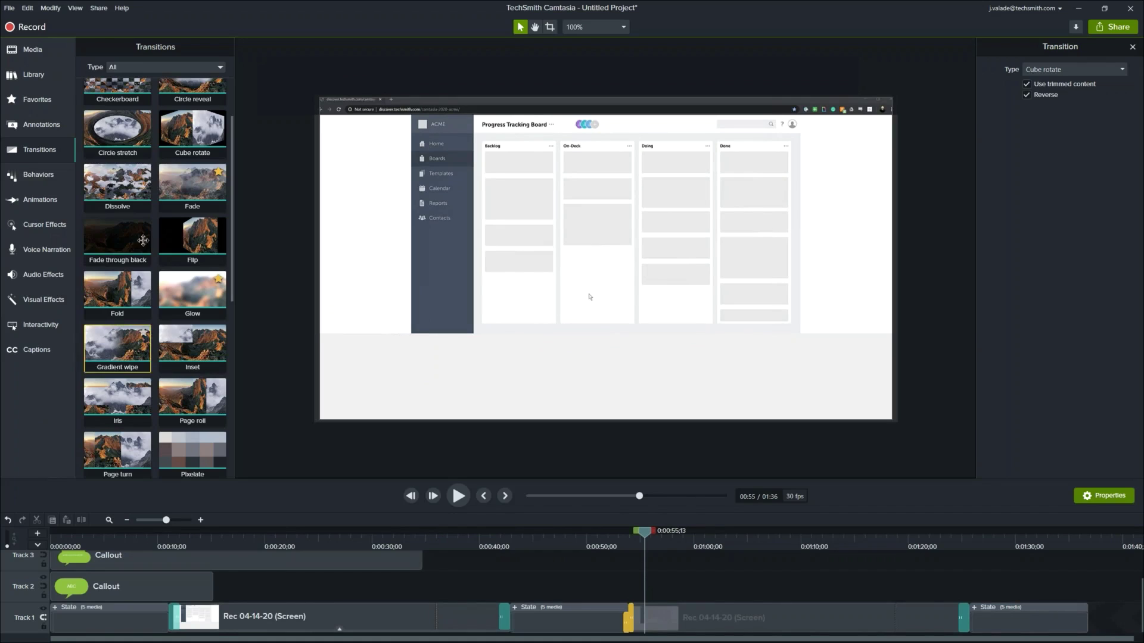
Select the unused media in the Media Bin.
{"action": "left_click", "coordinate": [38, 52]}
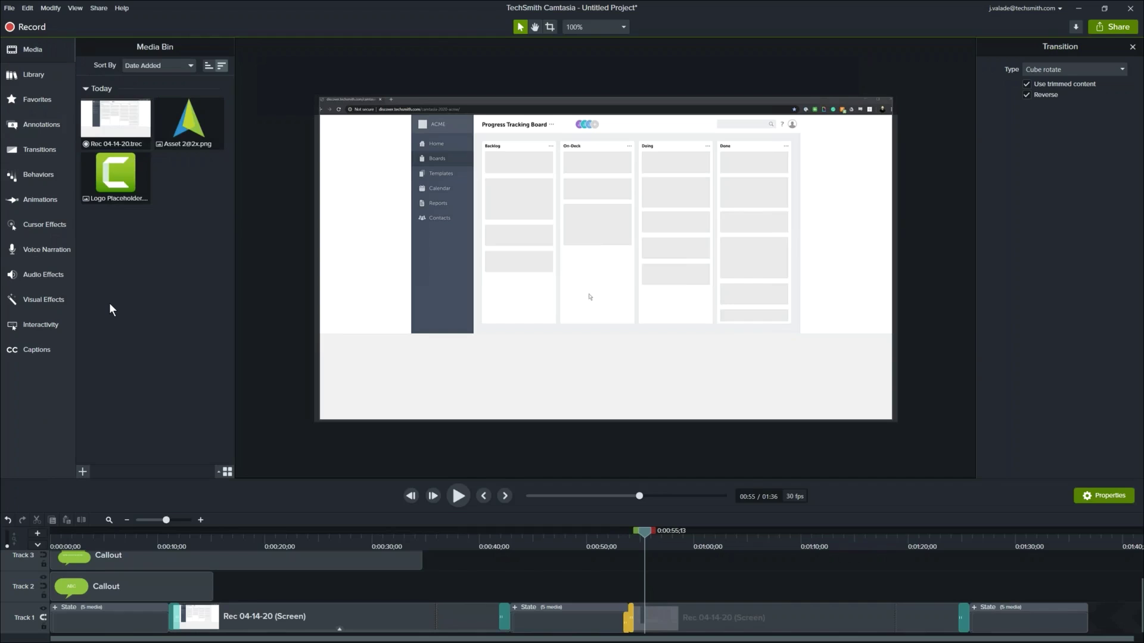
{"action": "right_click", "coordinate": [148, 352]}
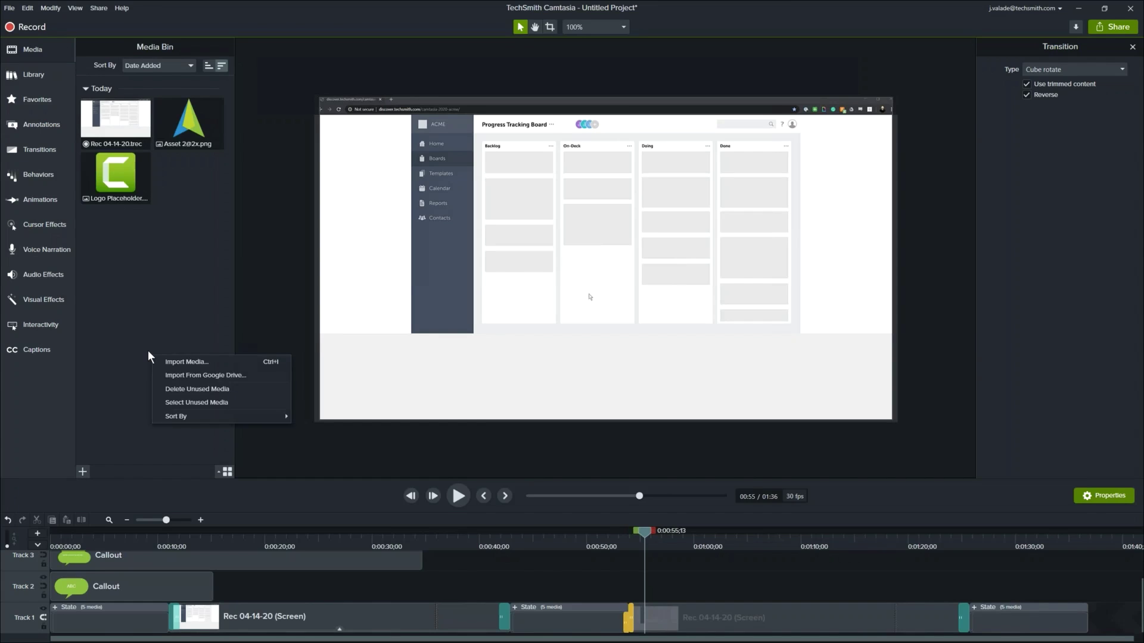
{"action": "left_click", "coordinate": [181, 402]}
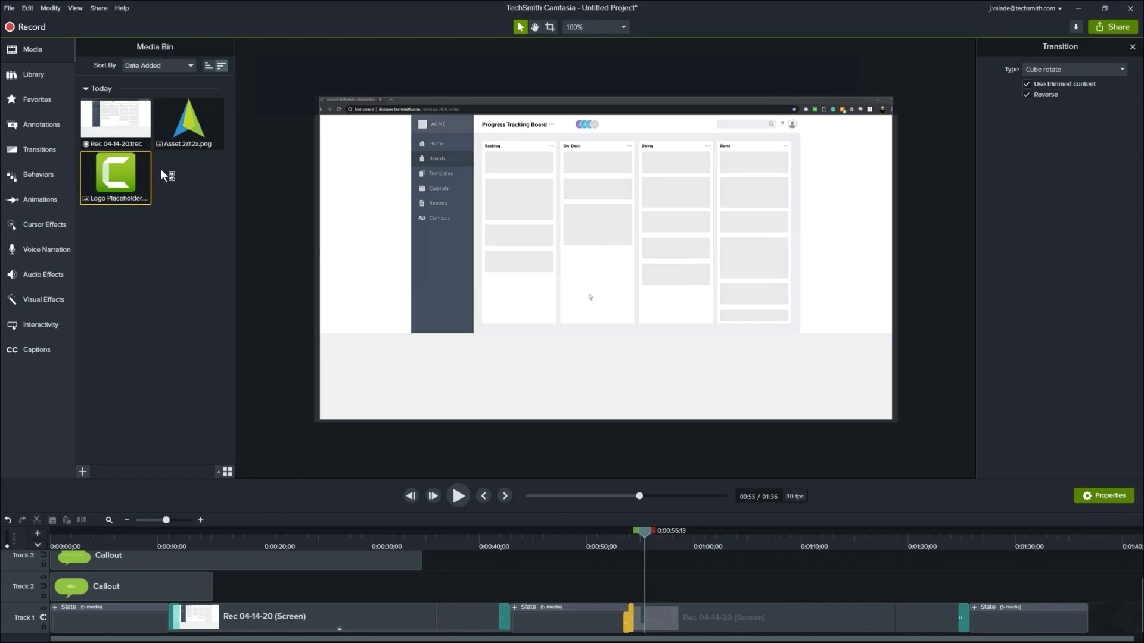
{"action": "right_click", "coordinate": [159, 275]}
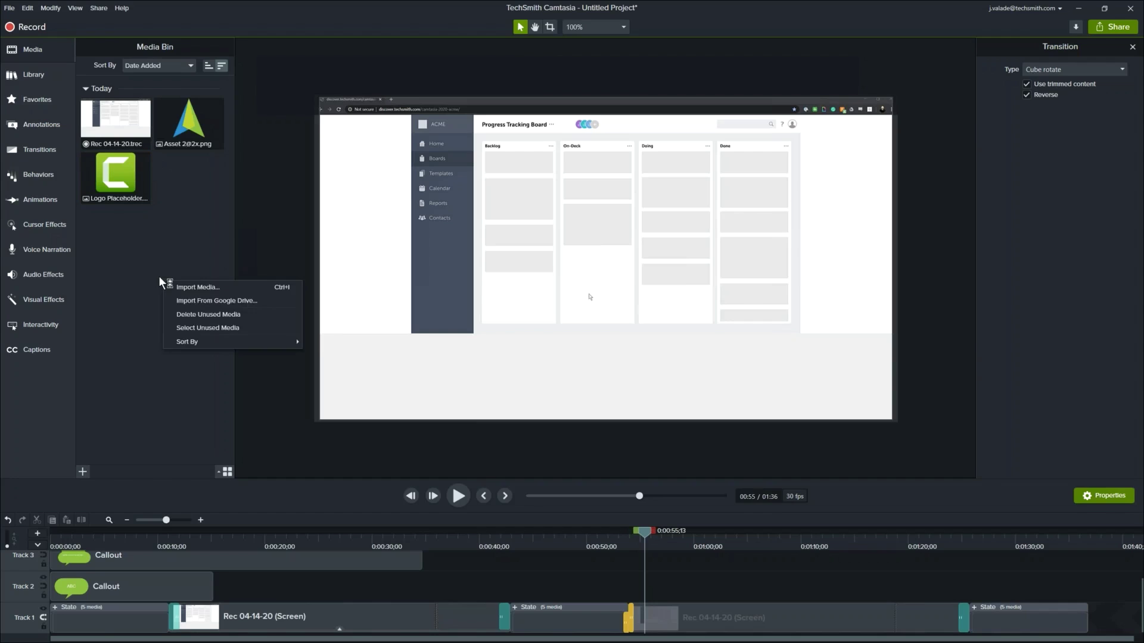
{"action": "left_click", "coordinate": [192, 325]}
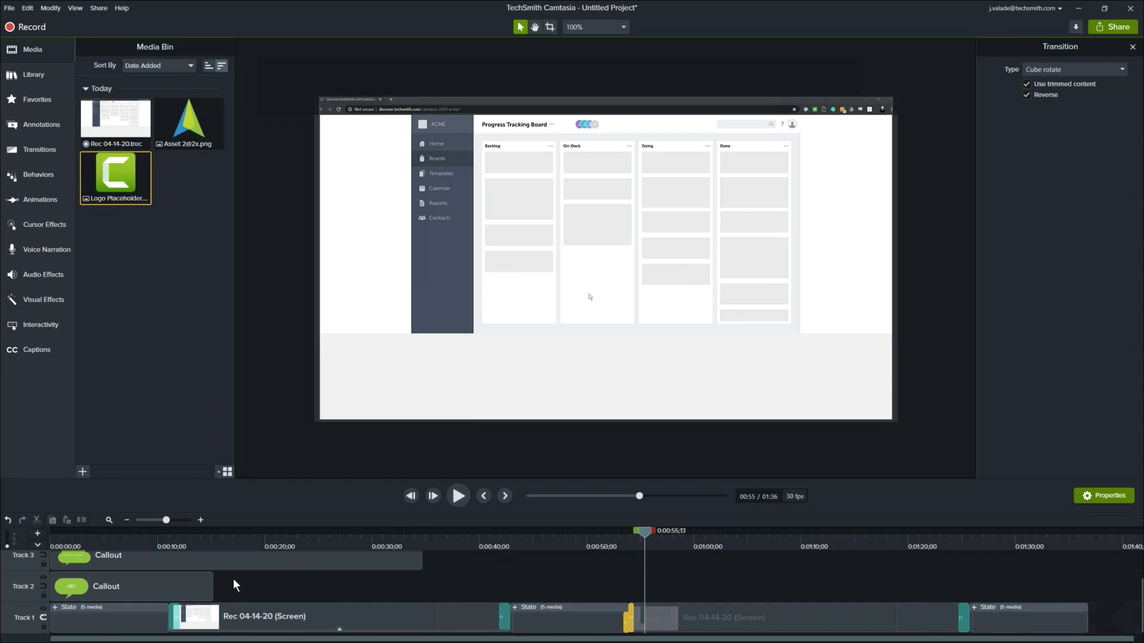
Locate the first screen recording clip's source in the Media Bin and select every use of that source on the timeline.
{"action": "right_click", "coordinate": [208, 374]}
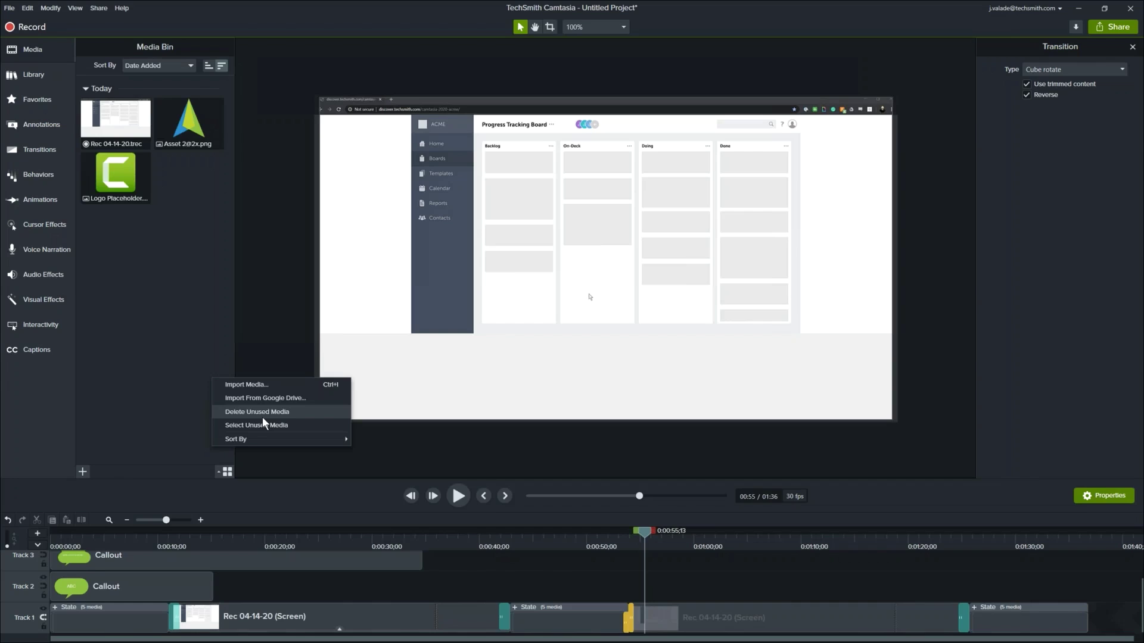
{"action": "left_click", "coordinate": [156, 411]}
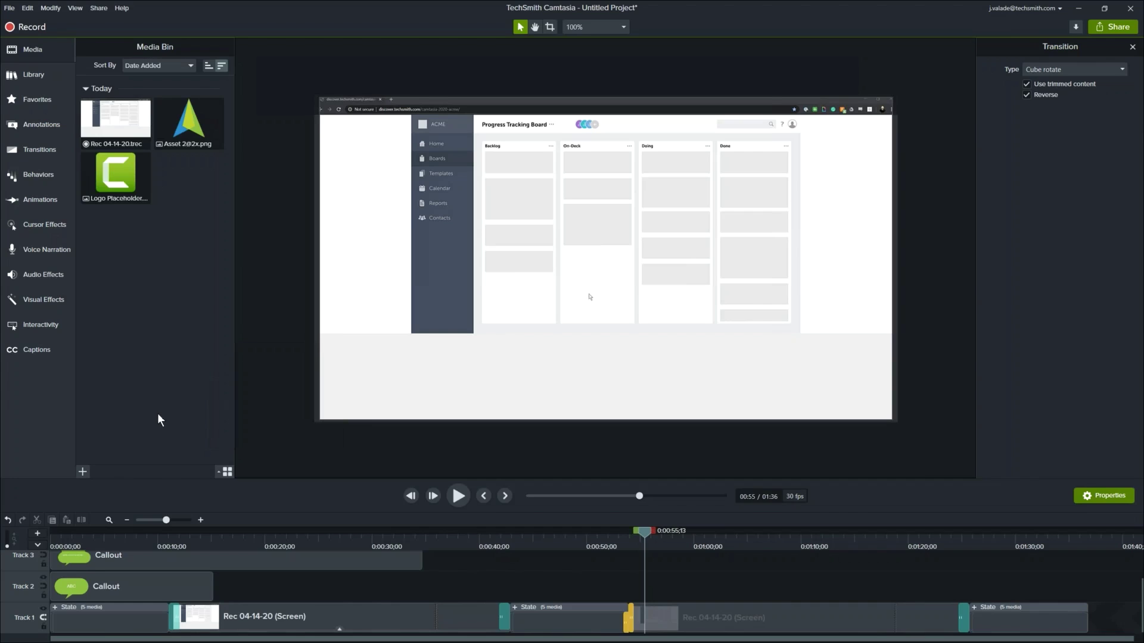
{"action": "right_click", "coordinate": [173, 562]}
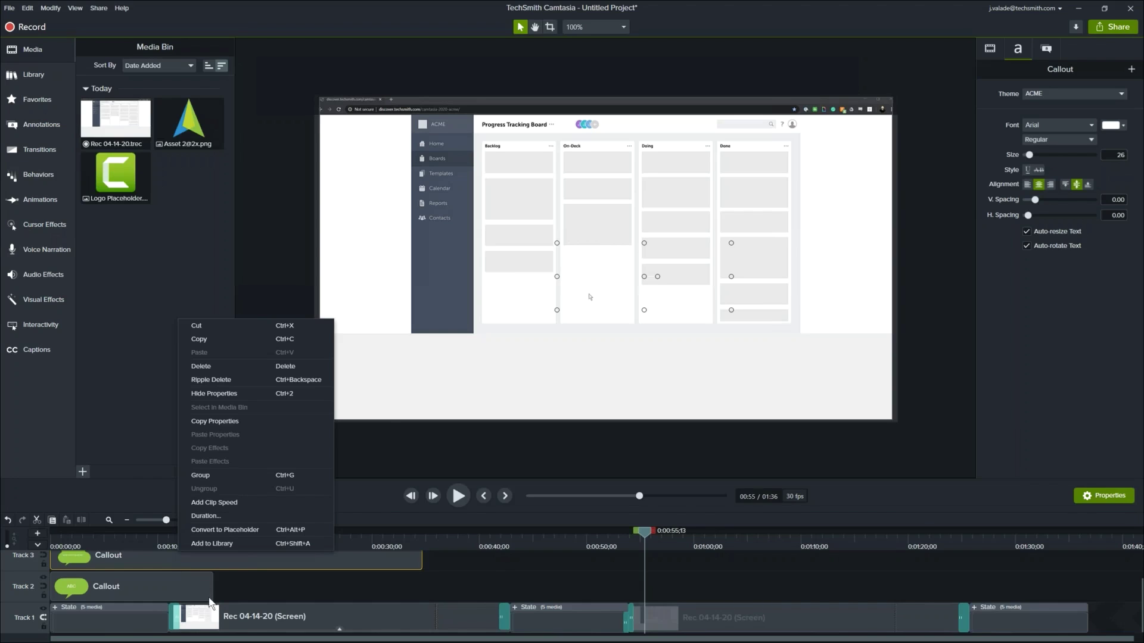
{"action": "right_click", "coordinate": [225, 622]}
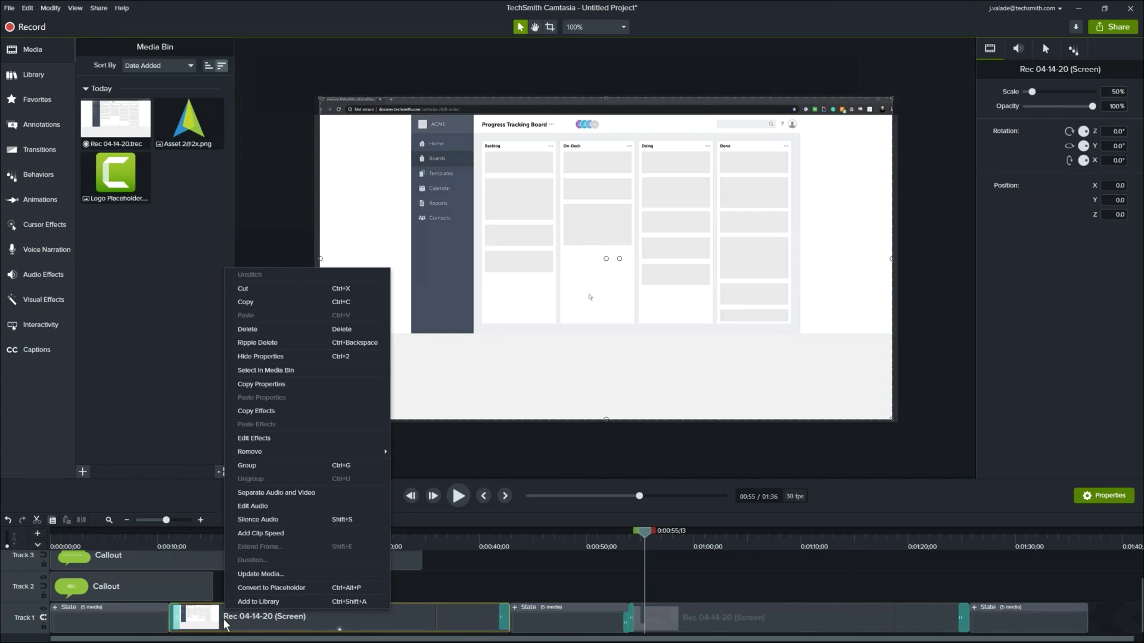
{"action": "left_click", "coordinate": [289, 370]}
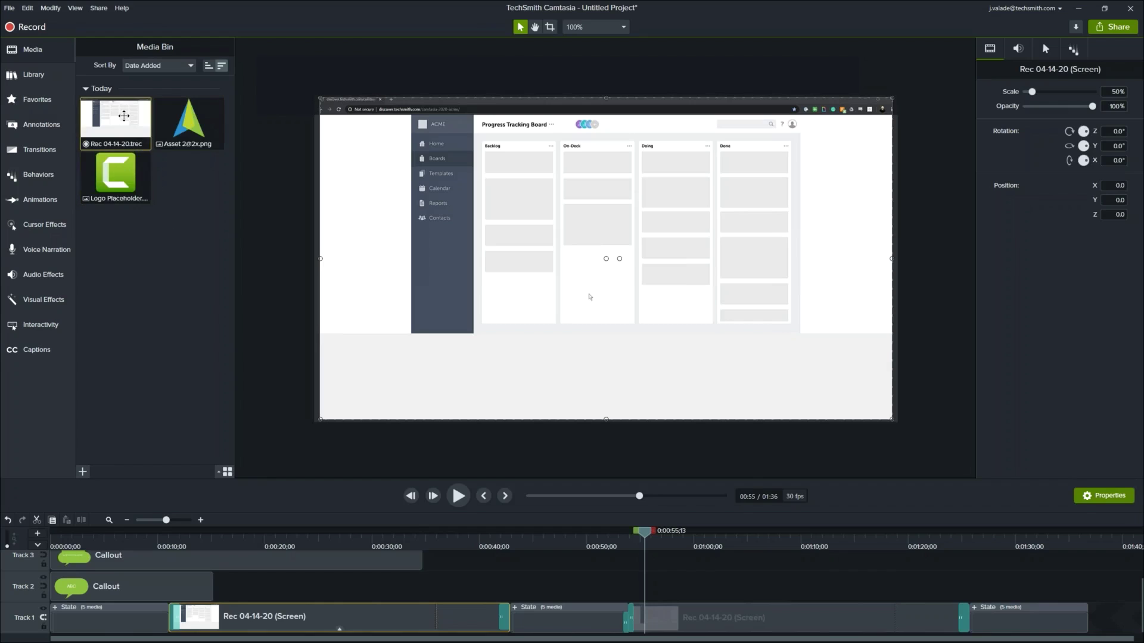
{"action": "right_click", "coordinate": [127, 121]}
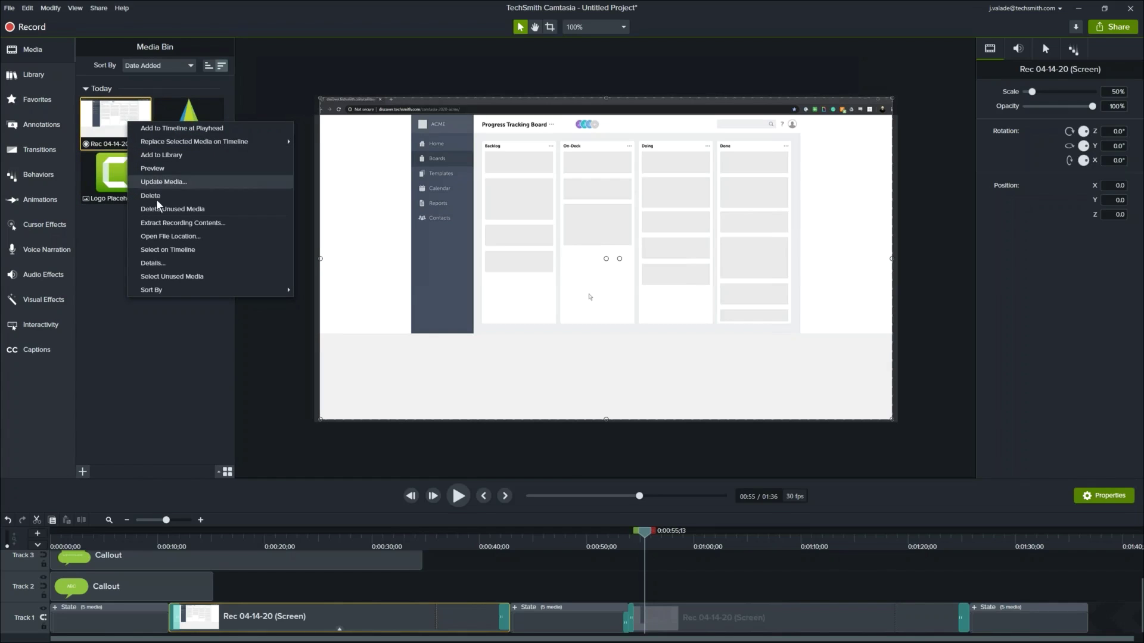
{"action": "left_click", "coordinate": [170, 249]}
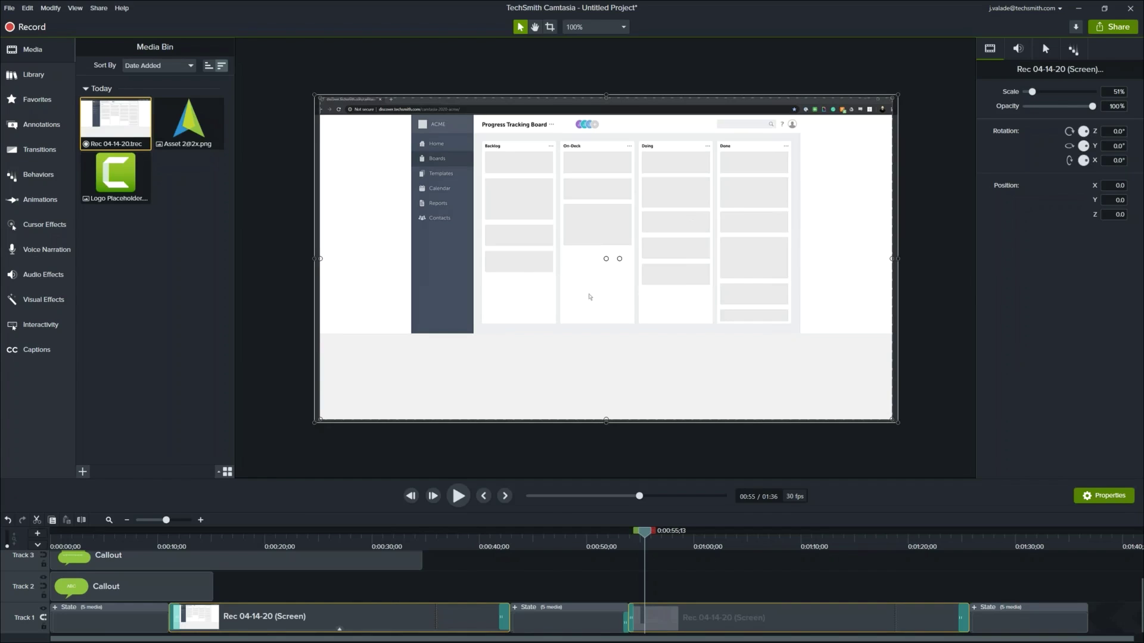
Create a new project from the Product Review - Physical Product template without saving the current project.
{"action": "left_click", "coordinate": [14, 8]}
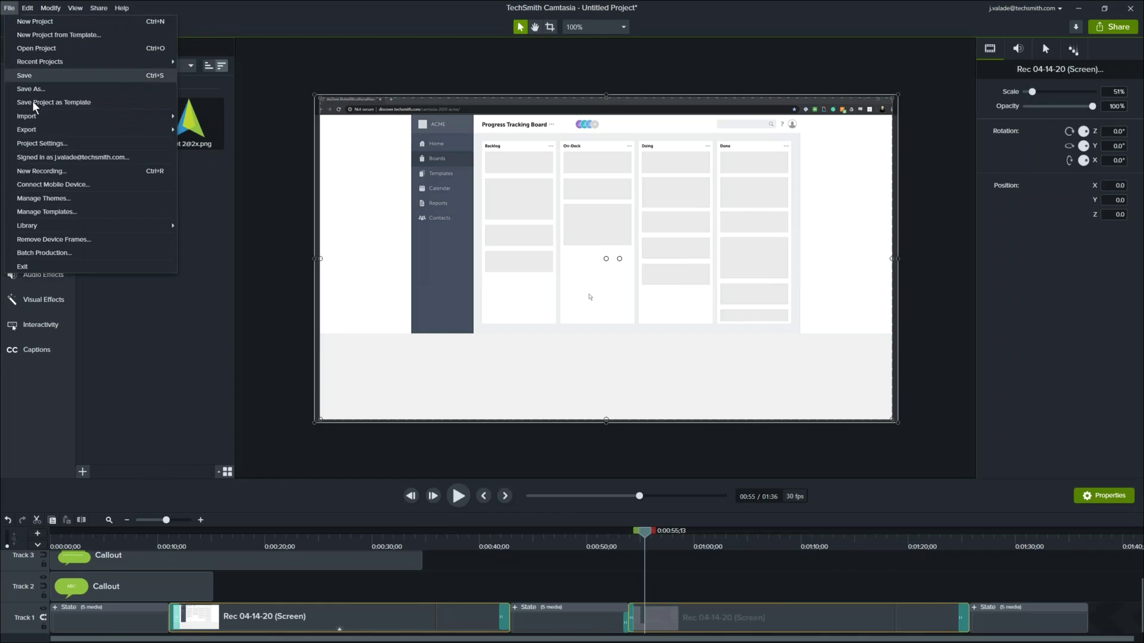
{"action": "left_click", "coordinate": [50, 212]}
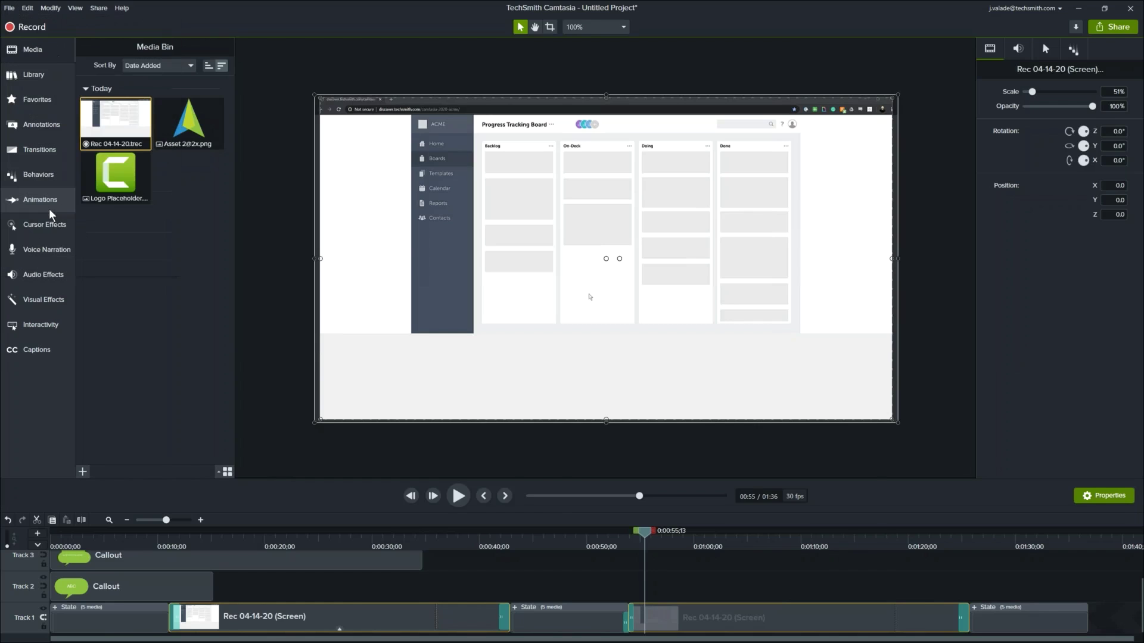
{"action": "scroll", "coordinate": [564, 350], "scroll_direction": "down", "scroll_amount": 3}
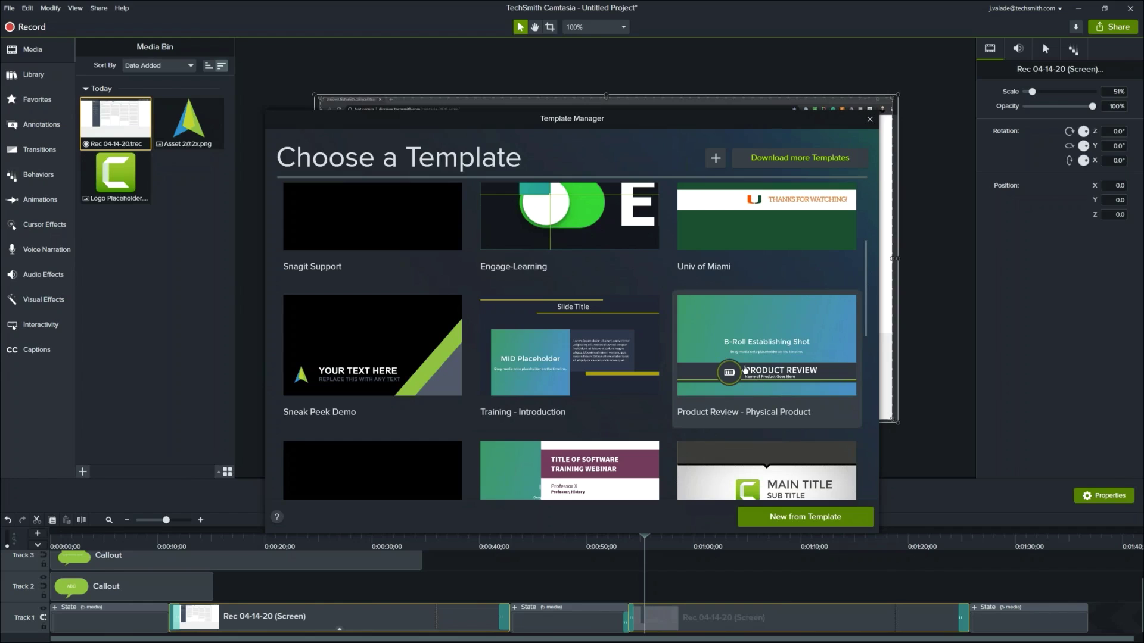
{"action": "left_click", "coordinate": [753, 359]}
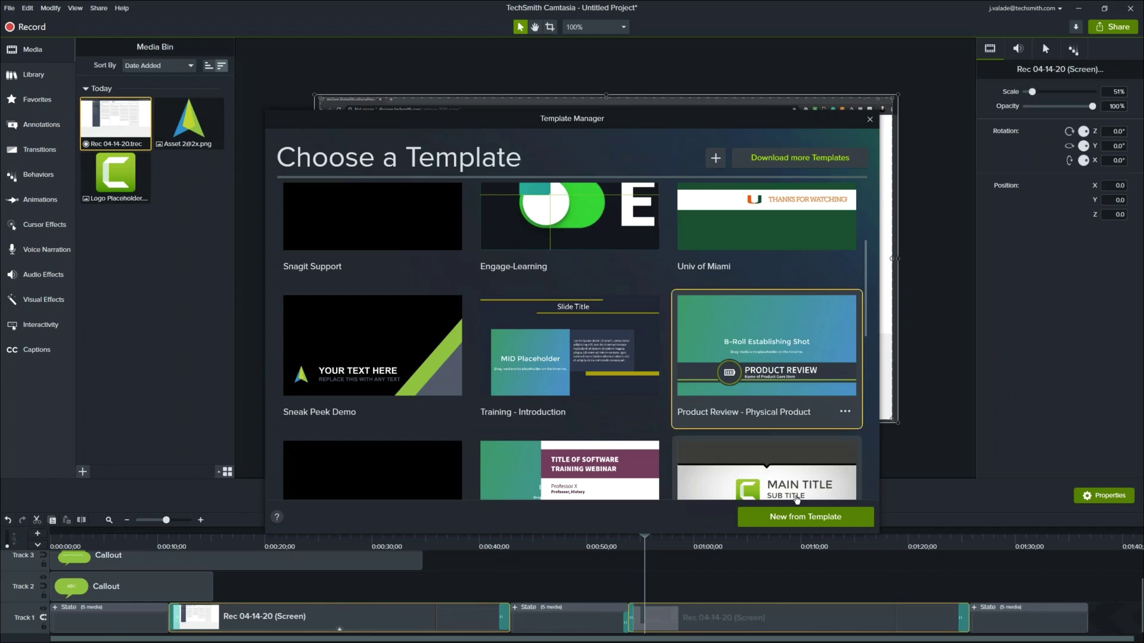
{"action": "left_click", "coordinate": [808, 522]}
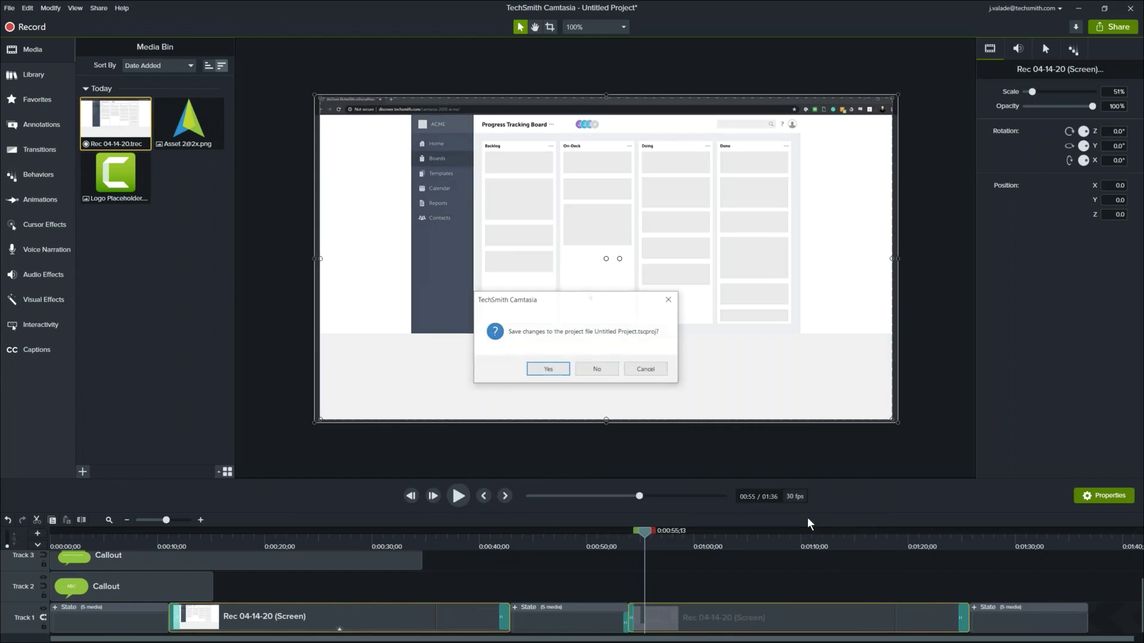
{"action": "left_click", "coordinate": [595, 371]}
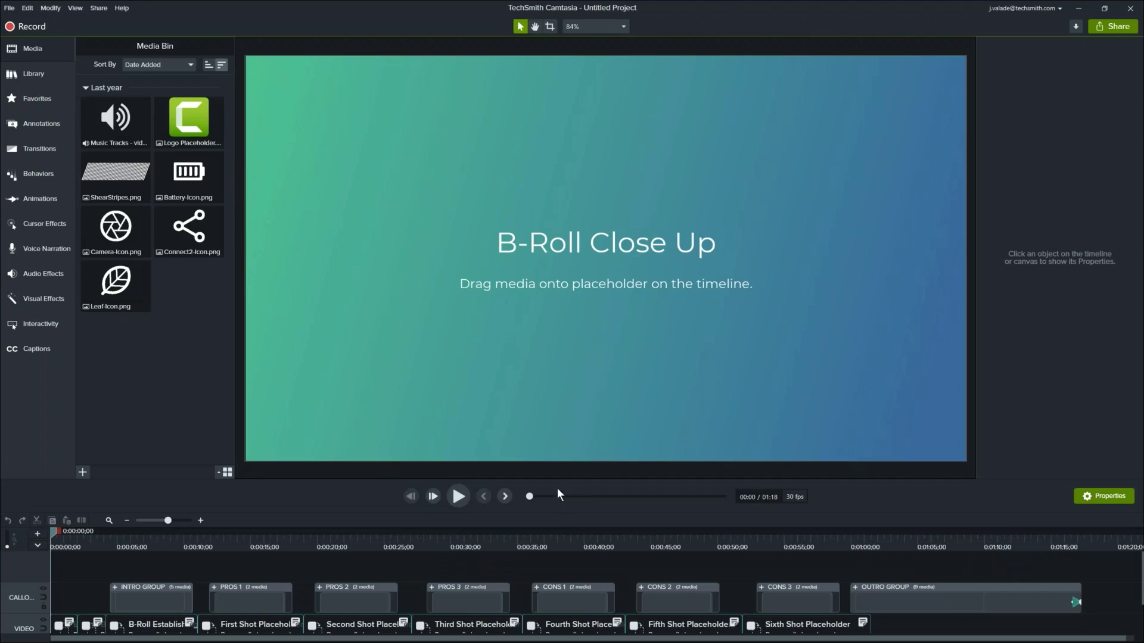
Make the timeline area taller and scrub through the template's intro and first Pros sections to about 21 seconds.
{"action": "left_click_drag", "start_coordinate": [557, 481], "coordinate": [557, 411]}
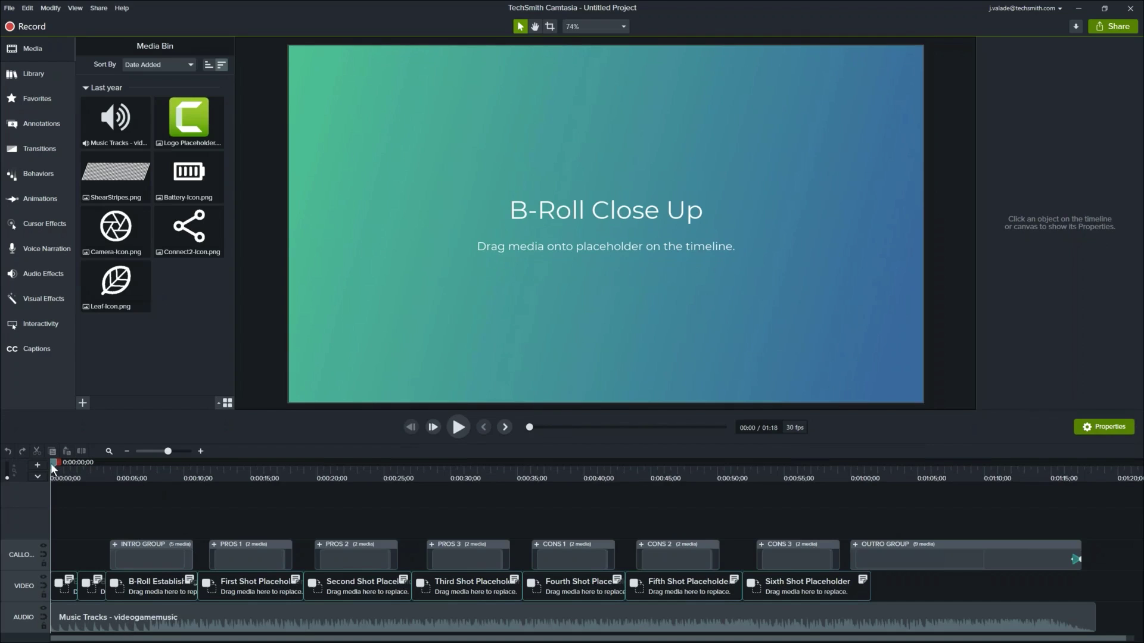
{"action": "left_click_drag", "start_coordinate": [52, 463], "coordinate": [160, 462]}
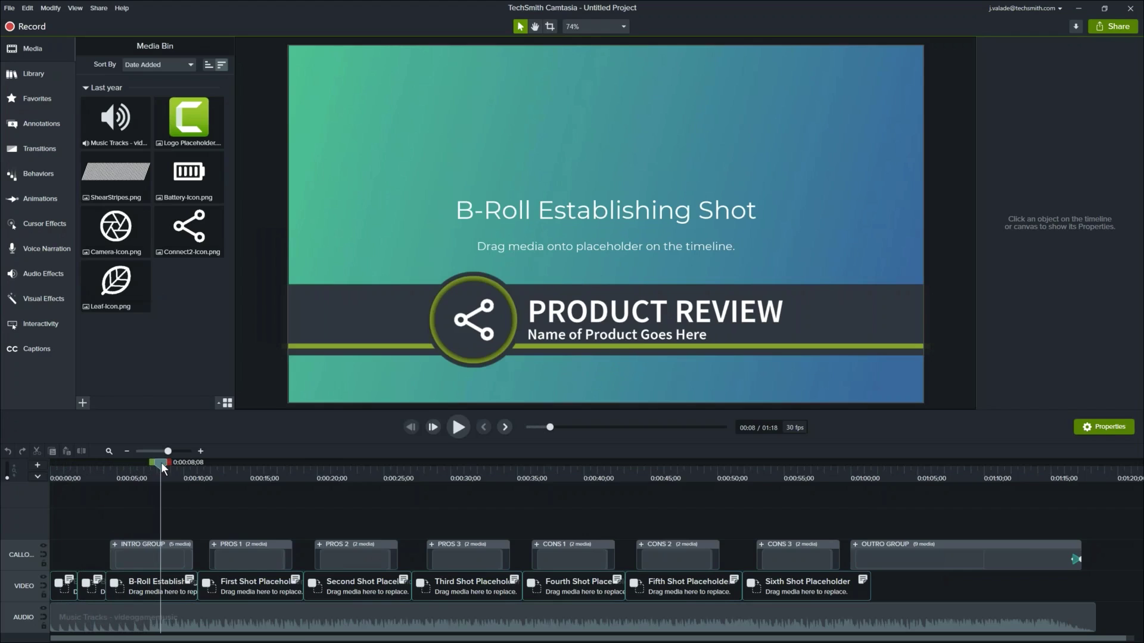
{"action": "left_click", "coordinate": [88, 473]}
{"action": "left_click_drag", "start_coordinate": [88, 463], "coordinate": [341, 488]}
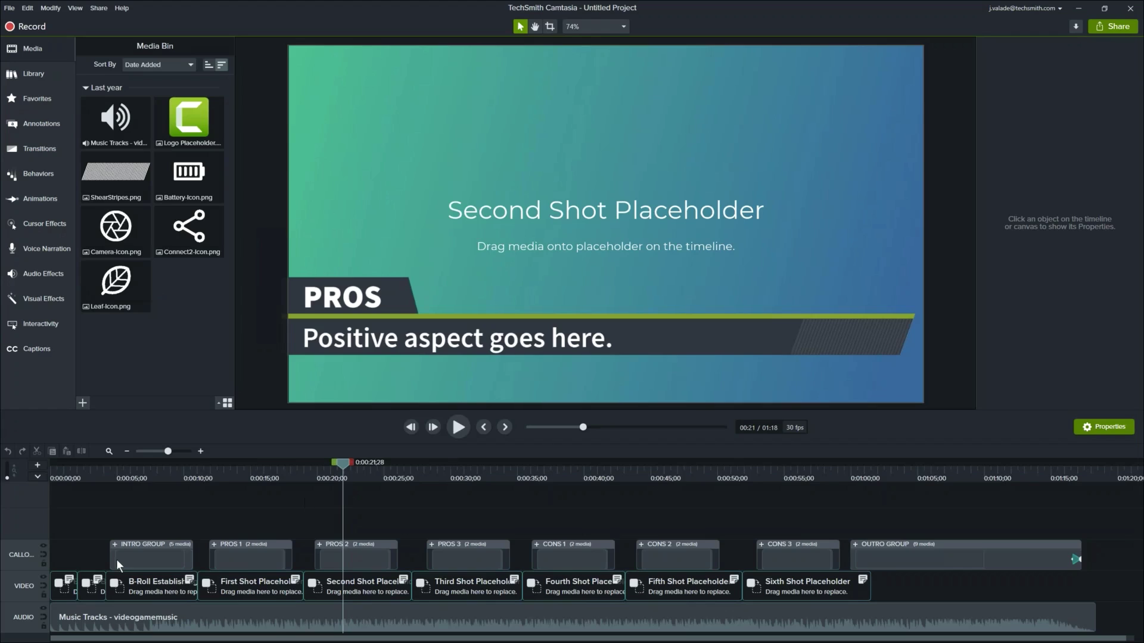
Try the Audio track's magnetism by offsetting the music clip to about 12 seconds and snapping it back to the start.
{"action": "left_click", "coordinate": [44, 617]}
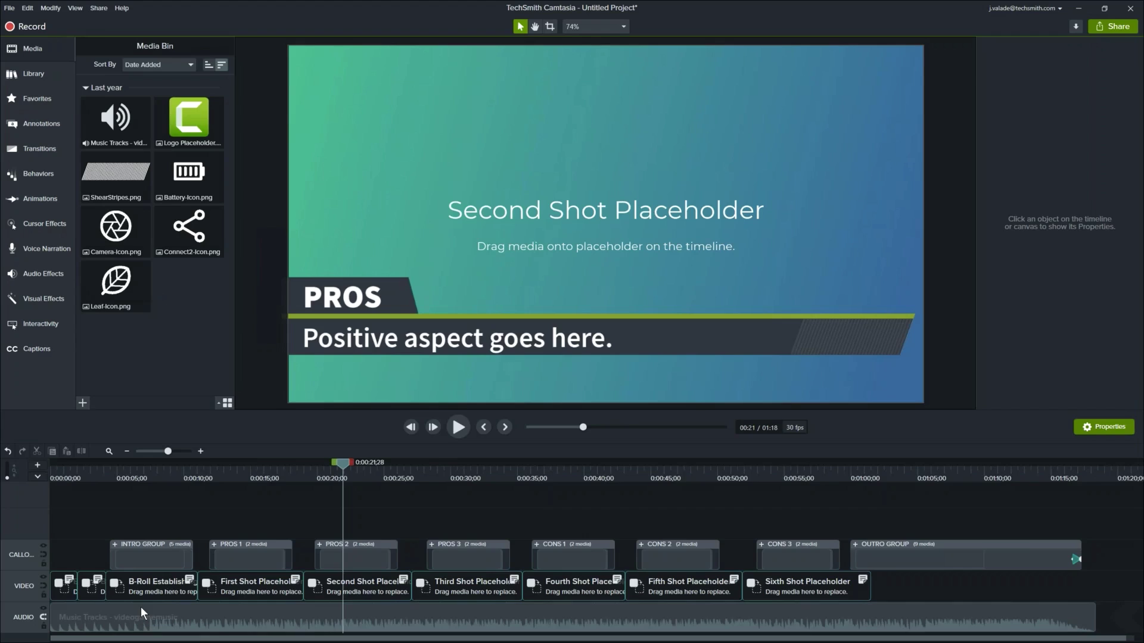
{"action": "left_click", "coordinate": [141, 607]}
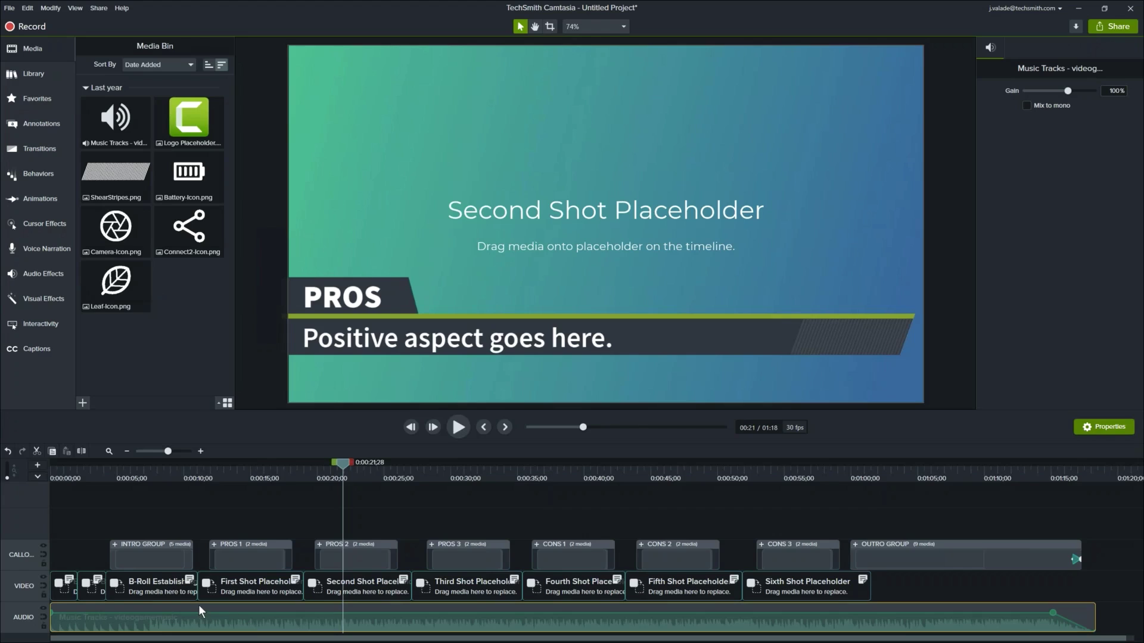
{"action": "left_click_drag", "start_coordinate": [199, 605], "coordinate": [361, 616]}
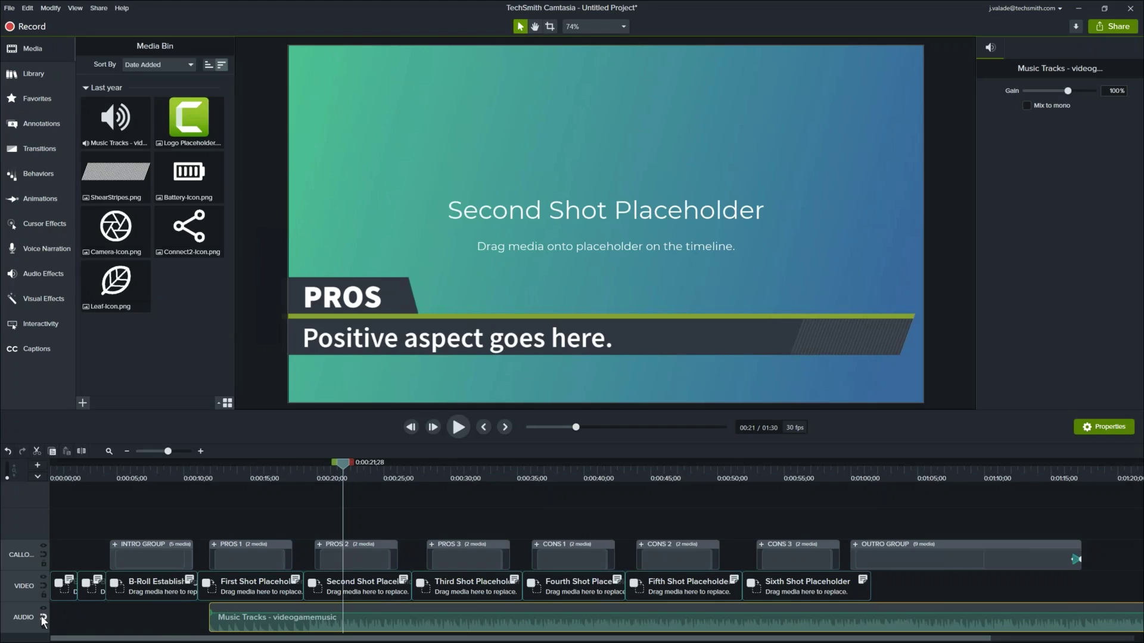
{"action": "left_click_drag", "start_coordinate": [43, 620], "coordinate": [51, 620]}
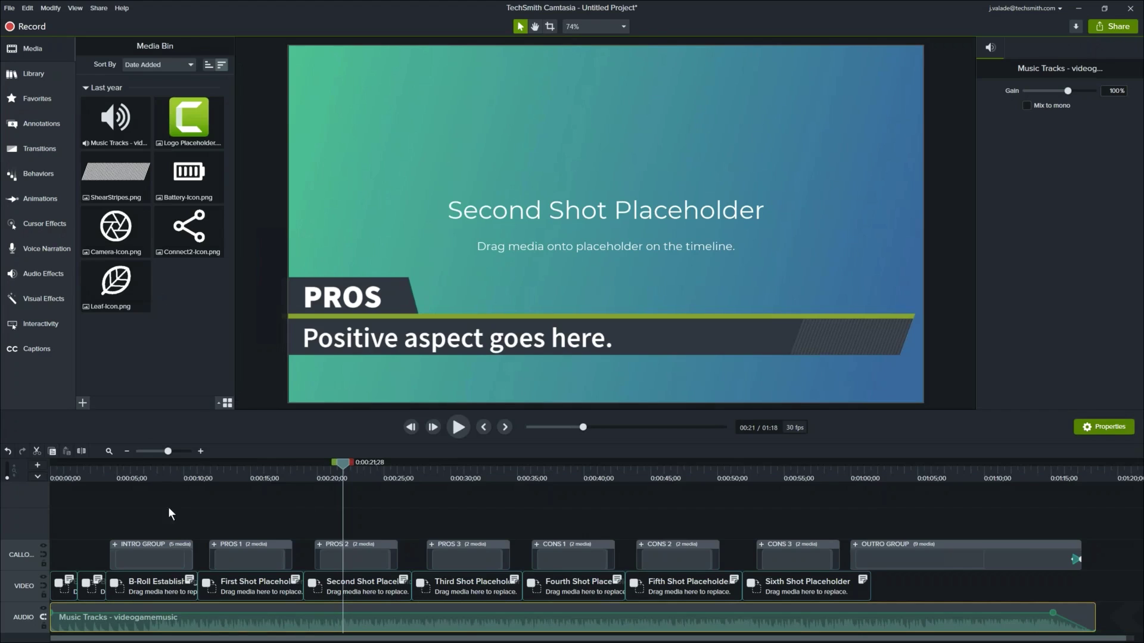
Try to move the intro and first Pros clips across all tracks together, and return the music clip to the timeline start.
{"action": "left_click_drag", "start_coordinate": [127, 505], "coordinate": [281, 617]}
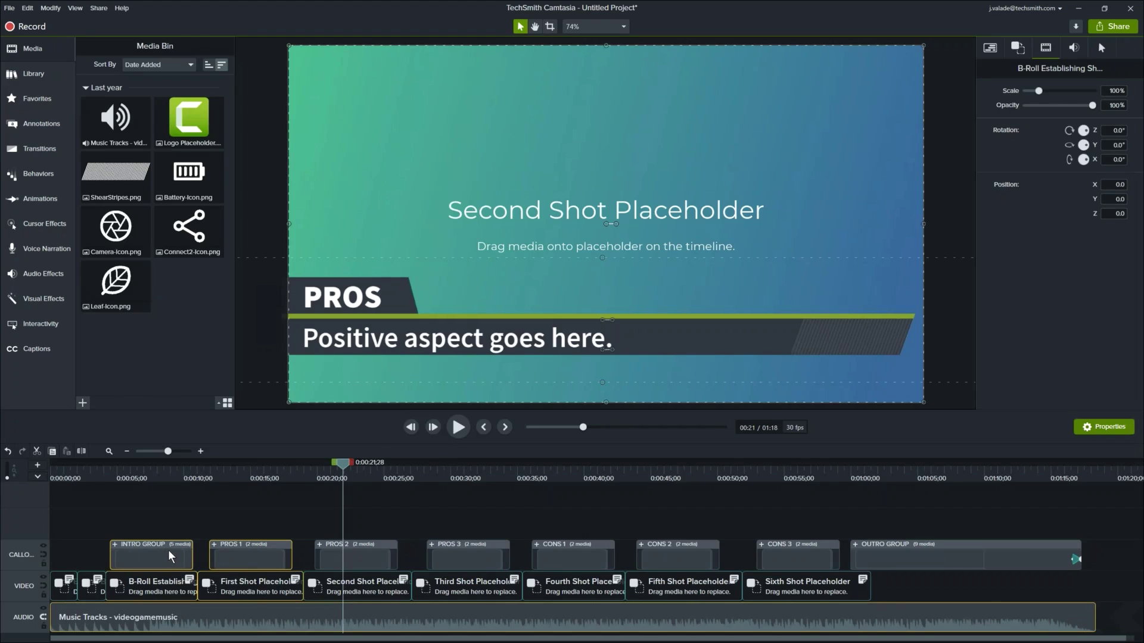
{"action": "left_click_drag", "start_coordinate": [166, 552], "coordinate": [164, 522]}
{"action": "left_click", "coordinate": [173, 538]}
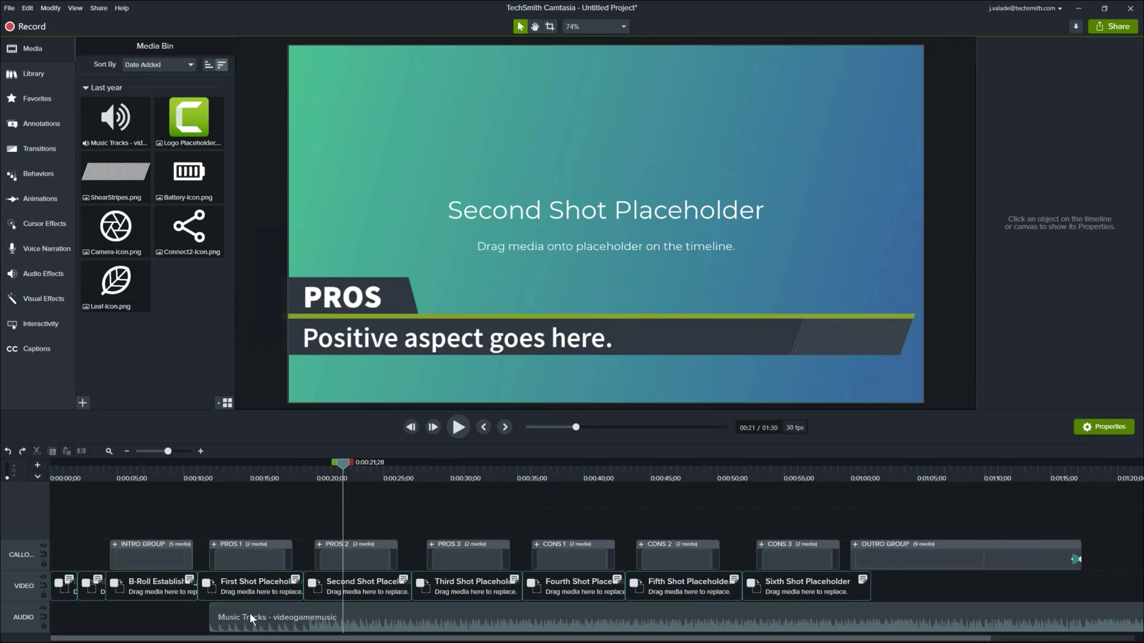
{"action": "left_click_drag", "start_coordinate": [251, 620], "coordinate": [91, 619]}
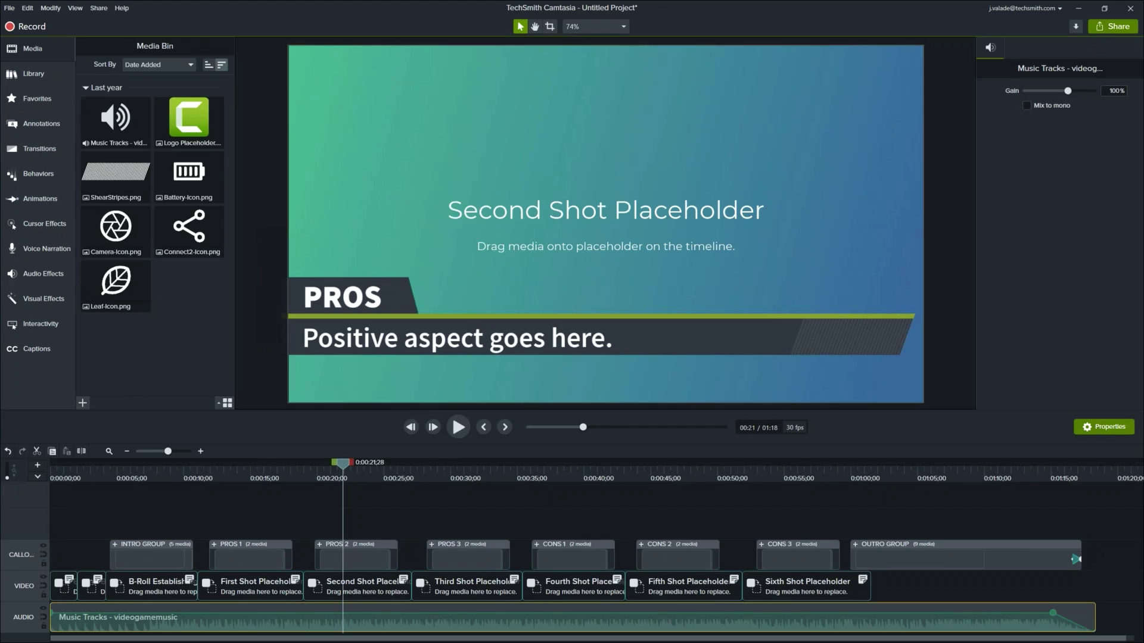
{"action": "left_click", "coordinate": [163, 493]}
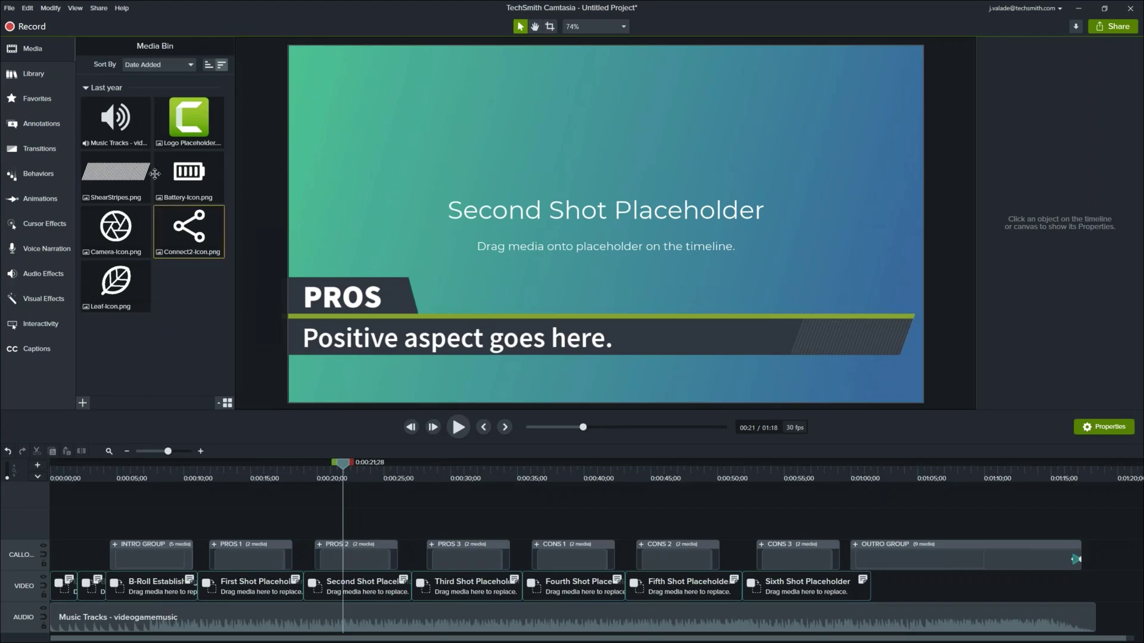
Switch the Library to The Bicycle Workshop and expand its 04. Adjust Height folder.
{"action": "left_click", "coordinate": [32, 78]}
{"action": "left_click", "coordinate": [125, 70]}
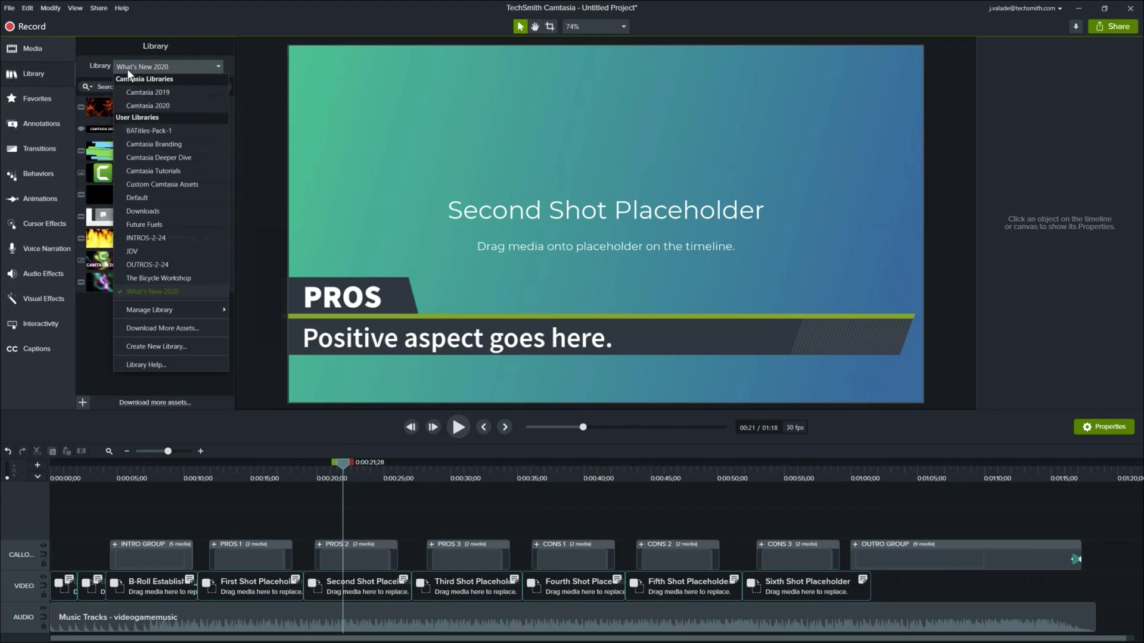
{"action": "left_click", "coordinate": [173, 280]}
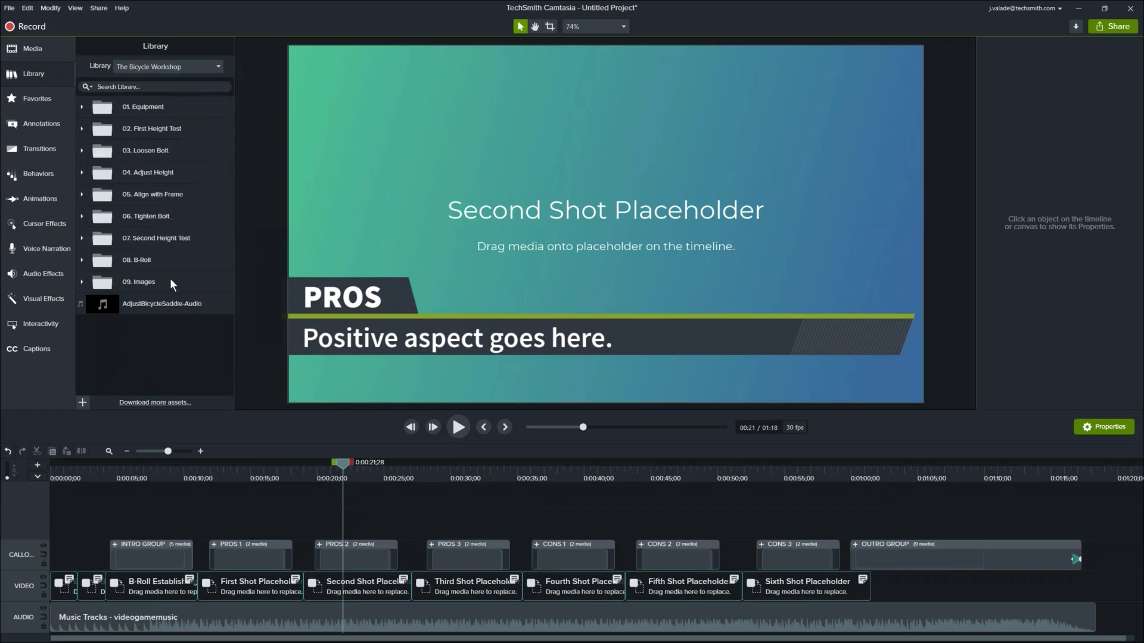
{"action": "left_click", "coordinate": [81, 172]}
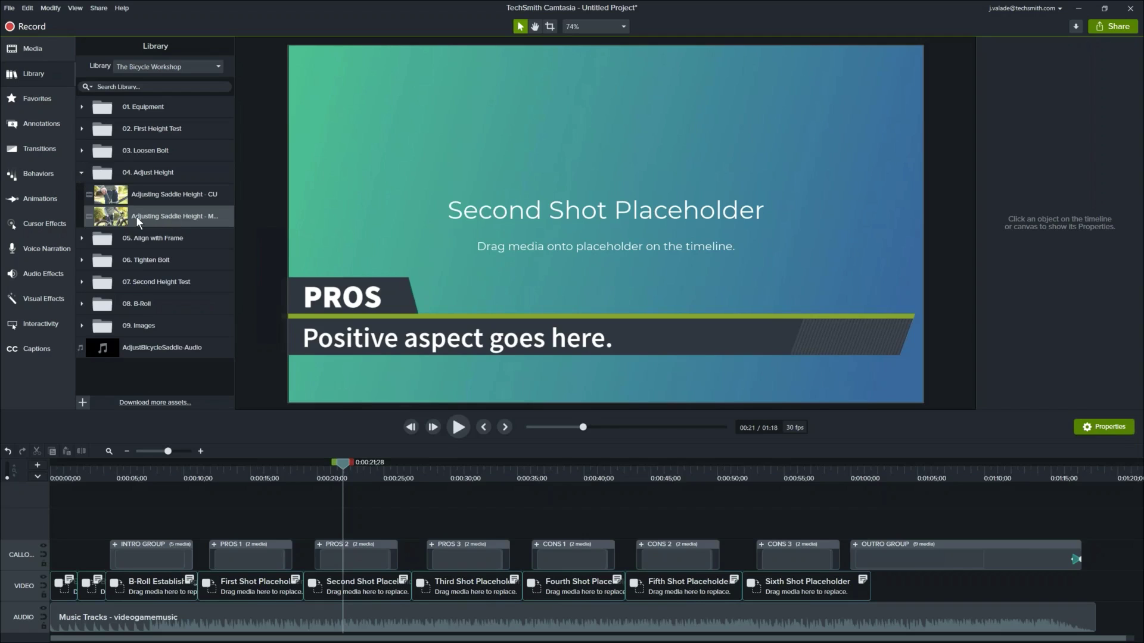
Ripple replace the Second Shot placeholder with the Adjusting Saddle Height - MCU clip and scrub through the new footage.
{"action": "left_click_drag", "start_coordinate": [135, 213], "coordinate": [335, 594]}
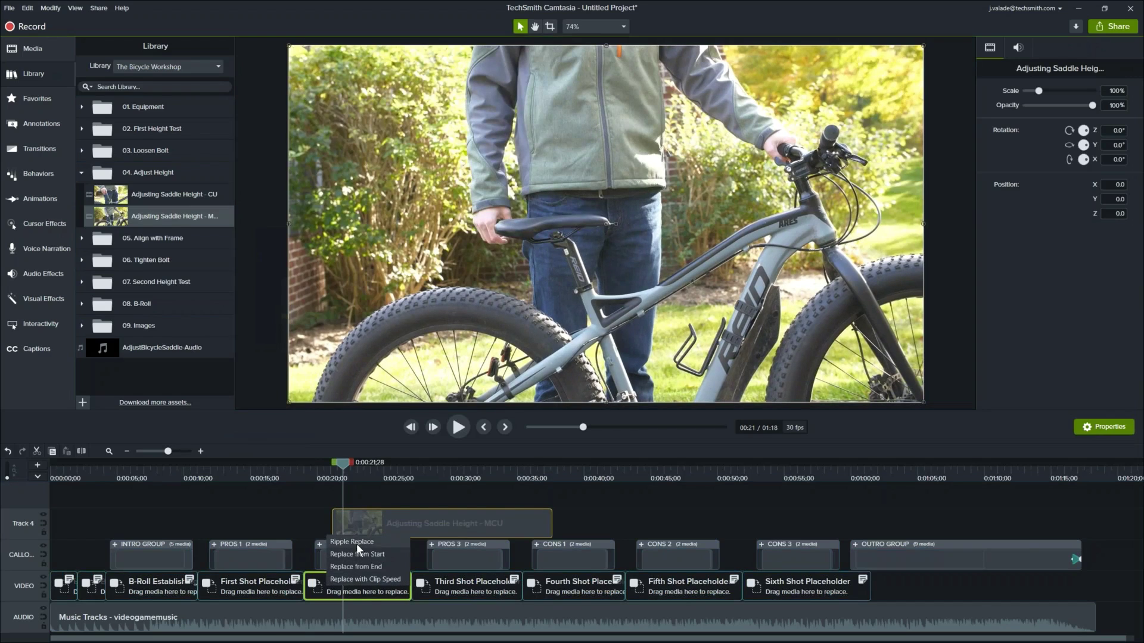
{"action": "left_click", "coordinate": [356, 543]}
{"action": "left_click_drag", "start_coordinate": [321, 481], "coordinate": [412, 498]}
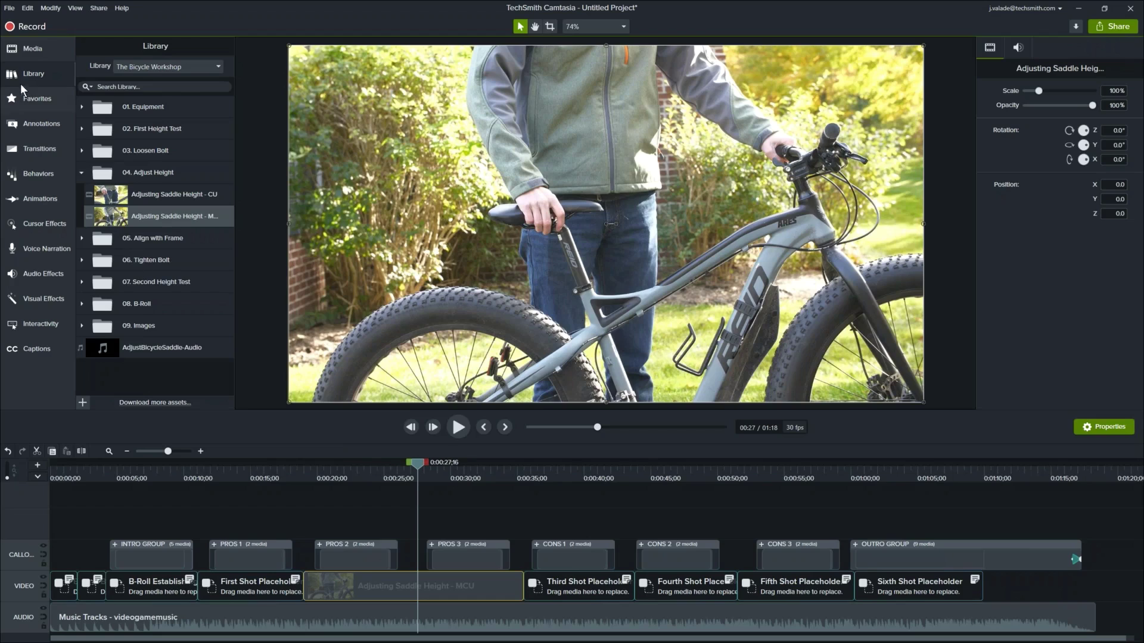
Start a new blank project without saving the Product Review project.
{"action": "left_click", "coordinate": [16, 11]}
{"action": "left_click", "coordinate": [32, 21]}
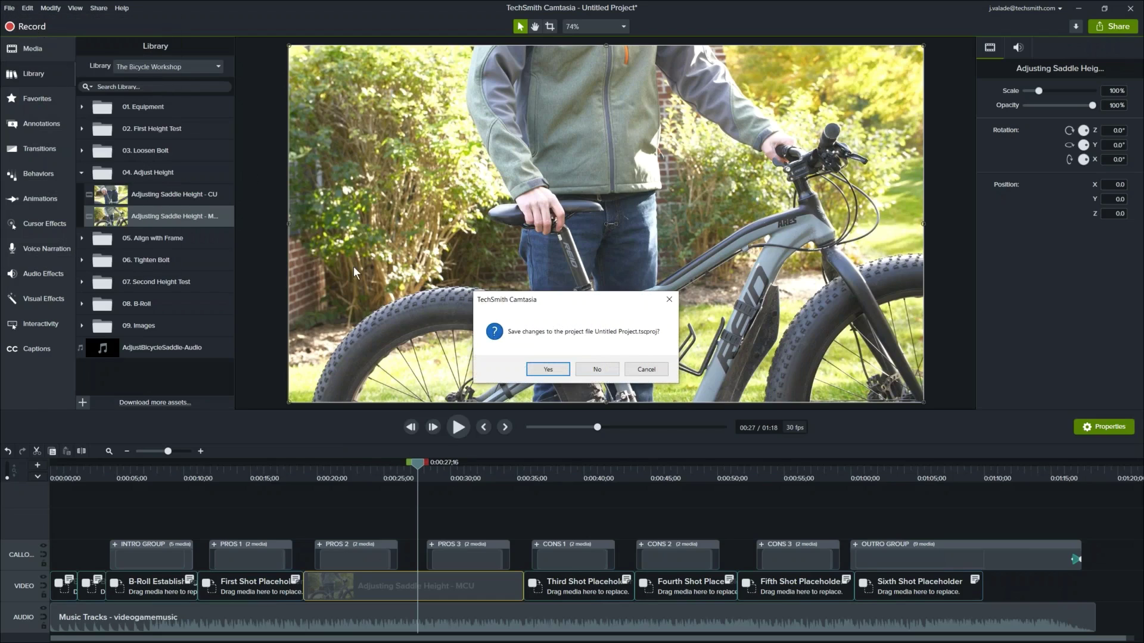
{"action": "left_click", "coordinate": [596, 369]}
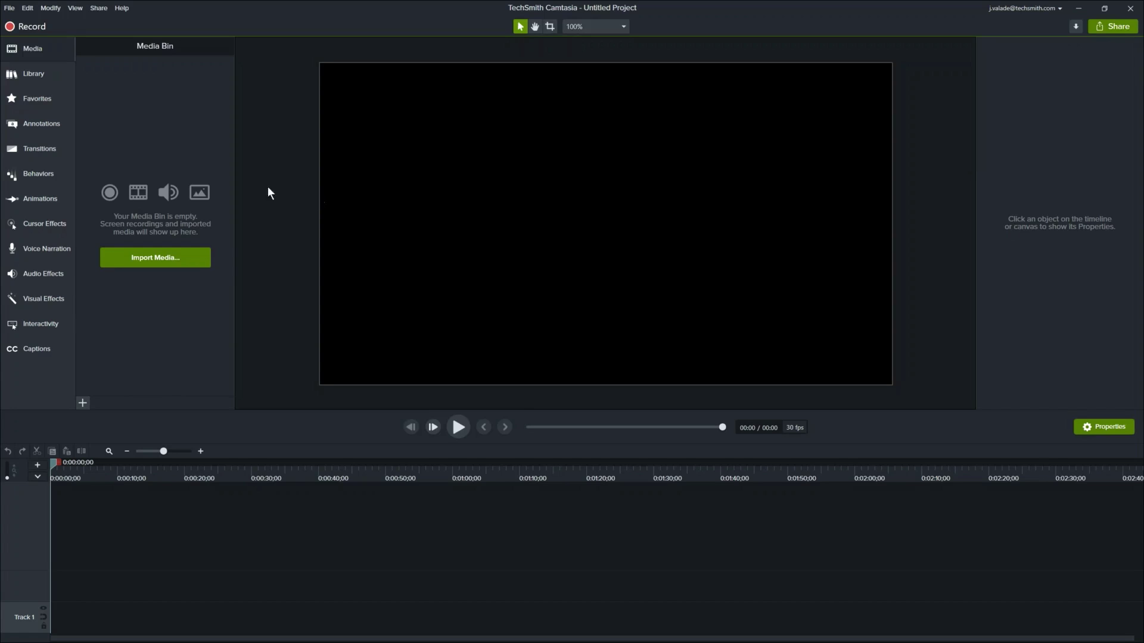
Switch the Library to the What's New 2020 collection.
{"action": "left_click", "coordinate": [27, 77]}
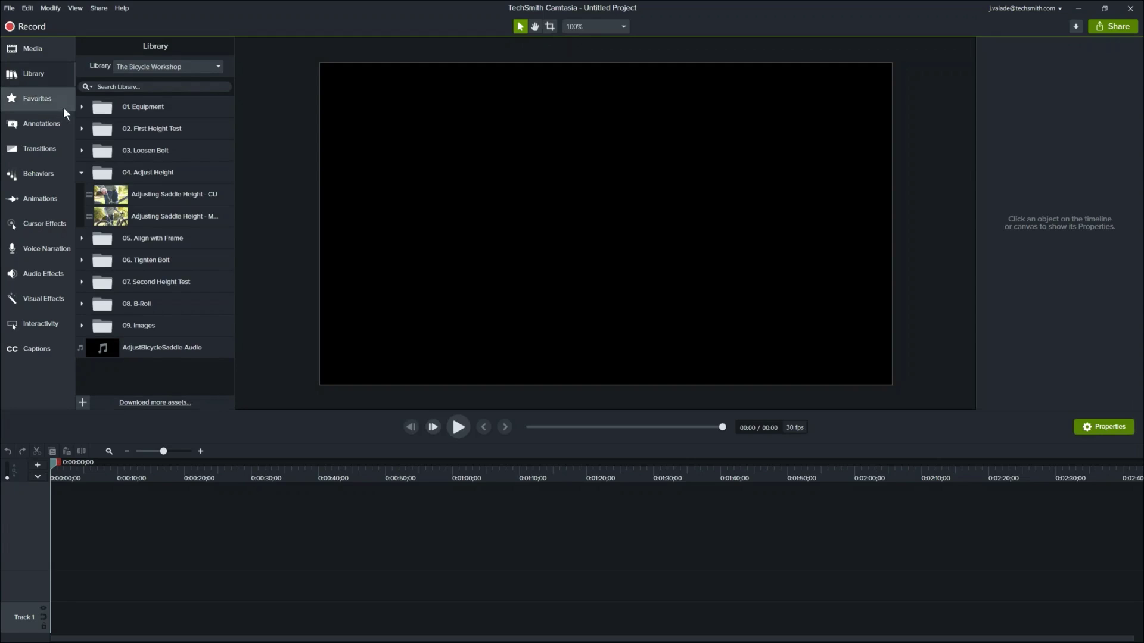
{"action": "left_click", "coordinate": [191, 66]}
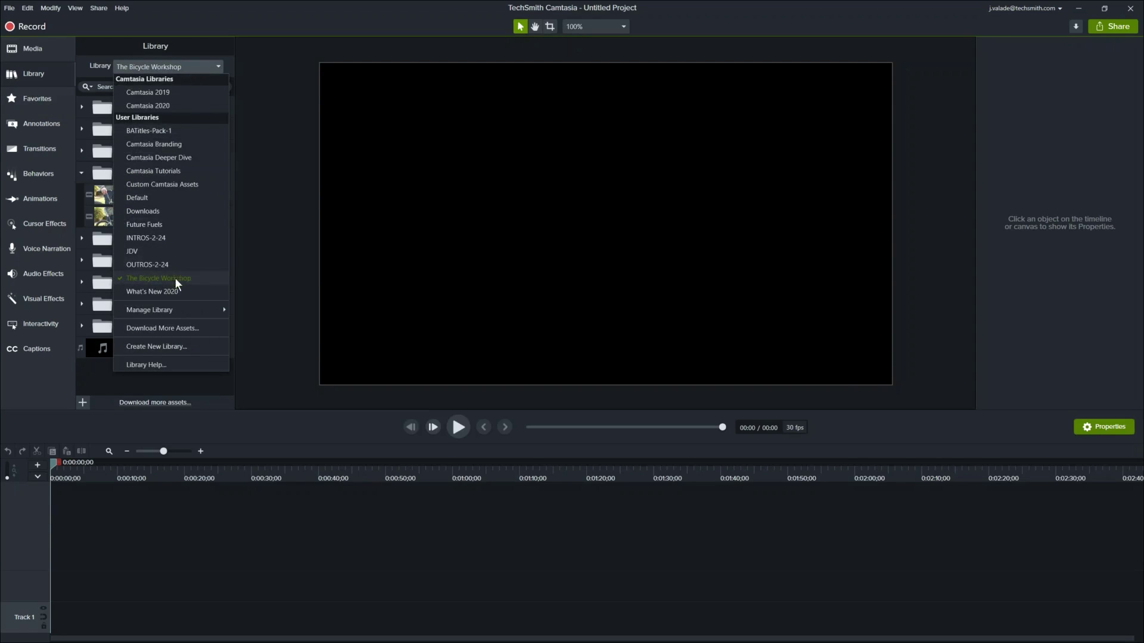
{"action": "left_click", "coordinate": [155, 291]}
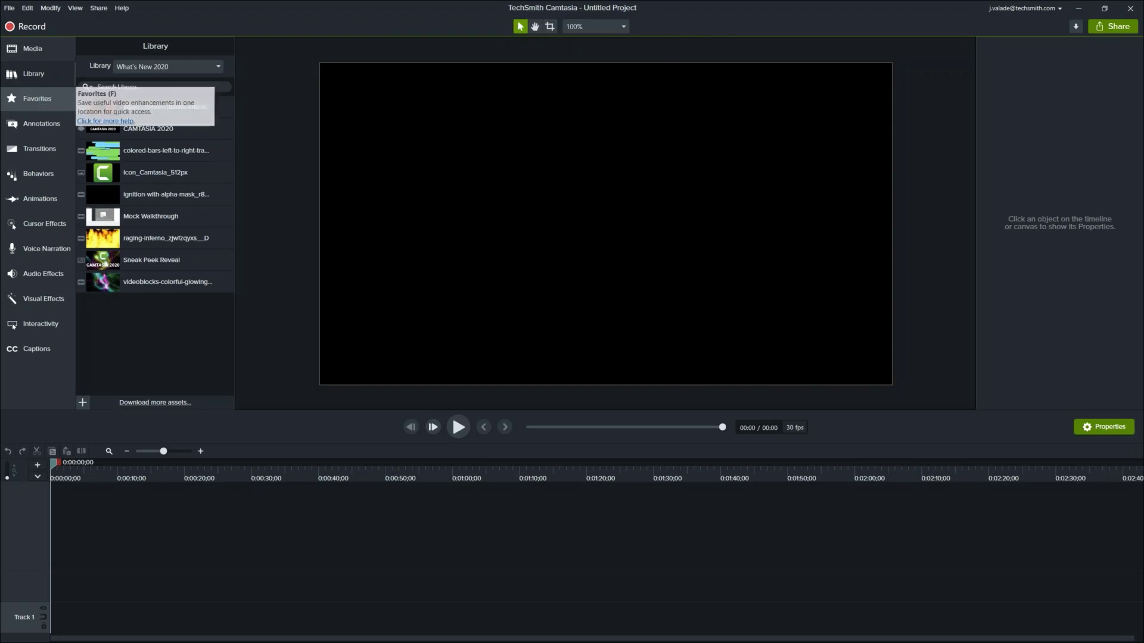
Open the Transition project.tscproj project from the TM Transitions folder.
{"action": "key", "text": "ctrl+o"}
{"action": "double_click", "coordinate": [233, 111]}
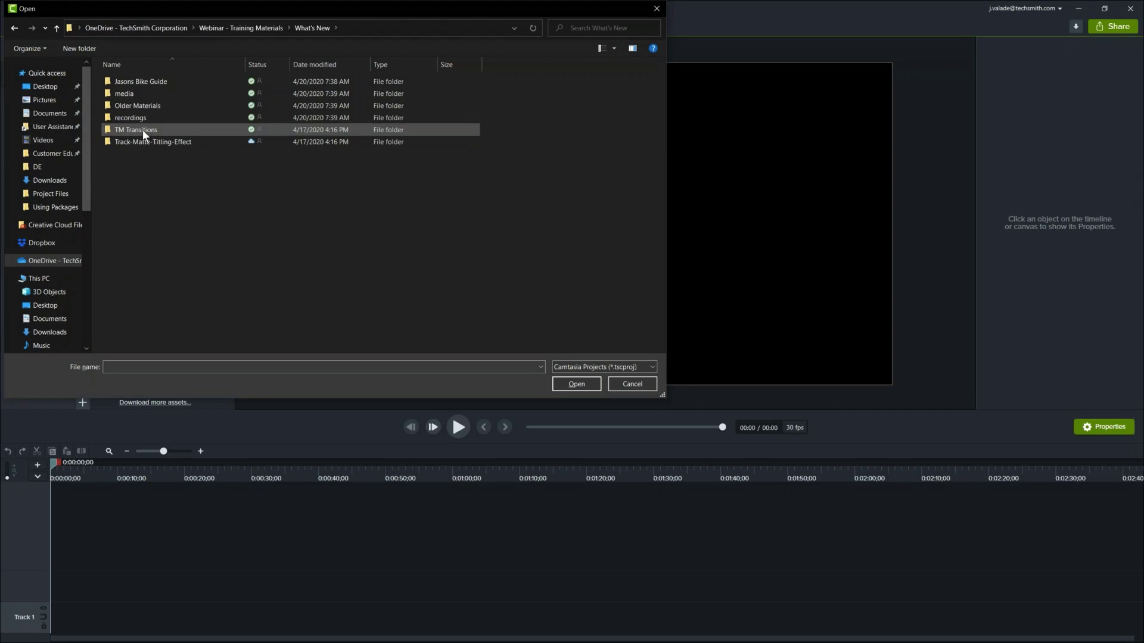
{"action": "left_click", "coordinate": [142, 130]}
{"action": "double_click", "coordinate": [141, 130]}
{"action": "double_click", "coordinate": [147, 106]}
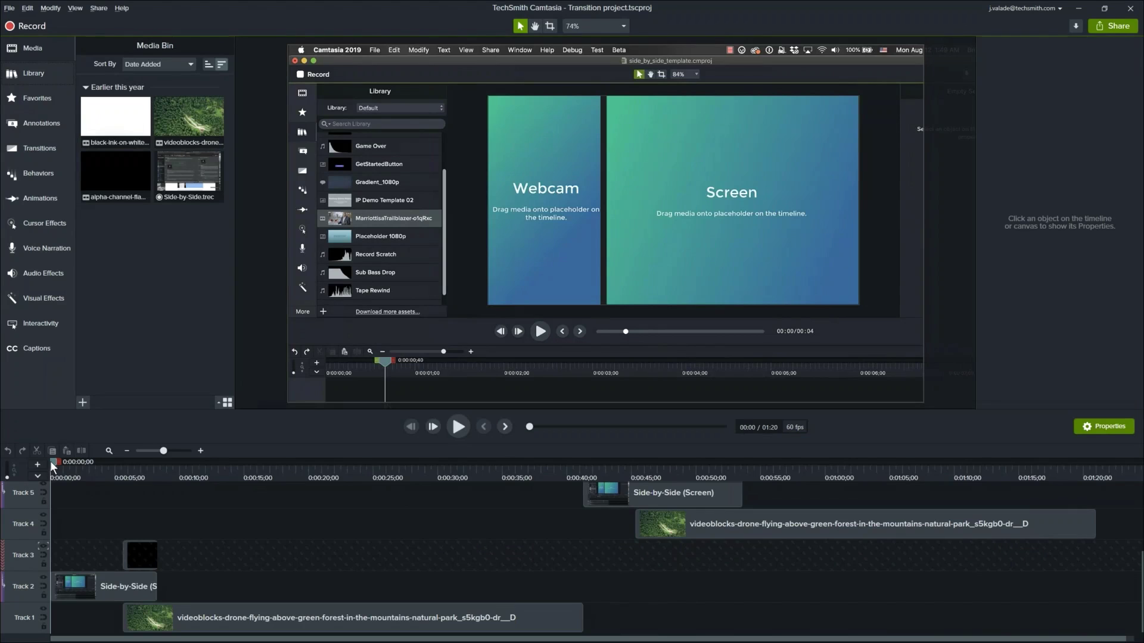
Scrub around the first screen-to-forest transition and preview the alpha-channel flames clip from the Media Bin.
{"action": "left_click", "coordinate": [240, 471]}
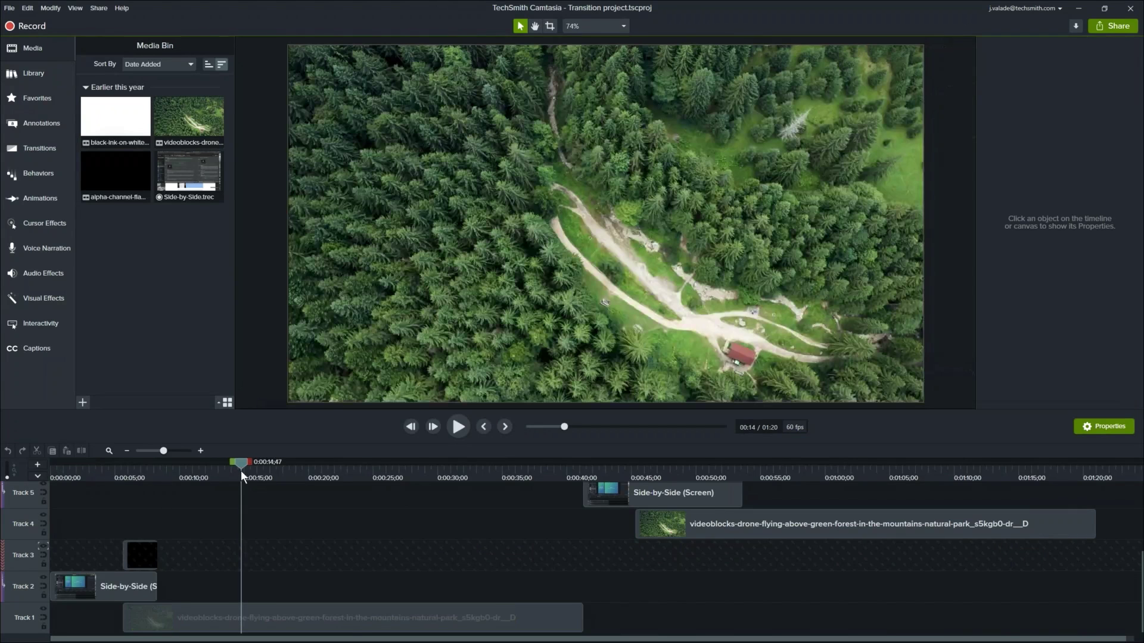
{"action": "mouse_move", "coordinate": [247, 463]}
{"action": "left_mouse_down"}
{"action": "mouse_move", "coordinate": [276, 468]}
{"action": "mouse_move", "coordinate": [234, 474]}
{"action": "left_mouse_up"}
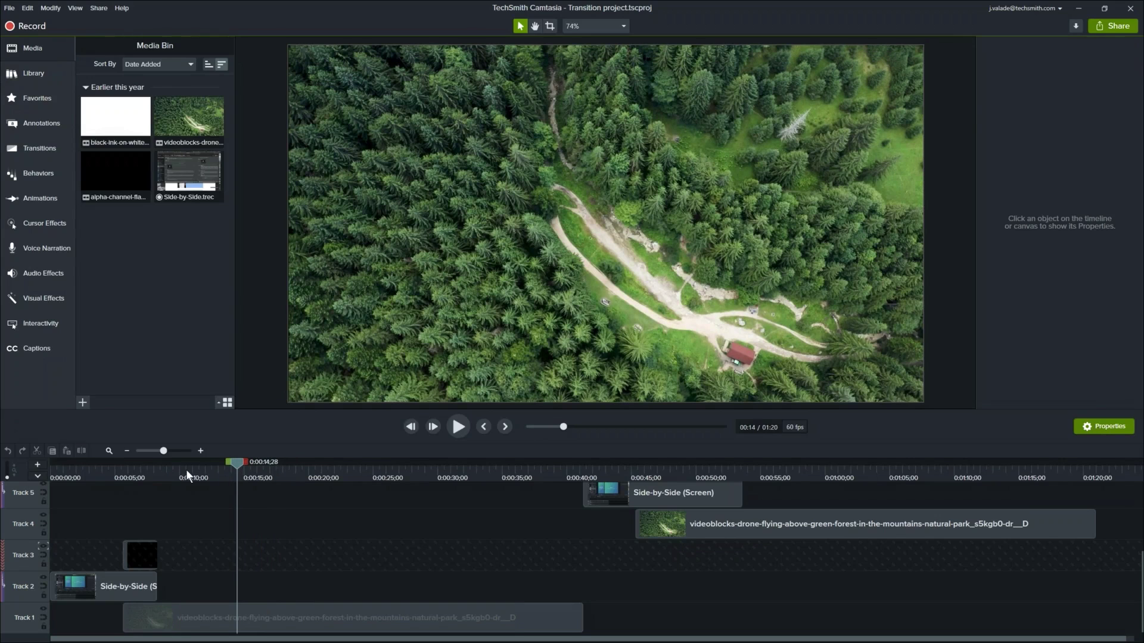
{"action": "left_click", "coordinate": [102, 470]}
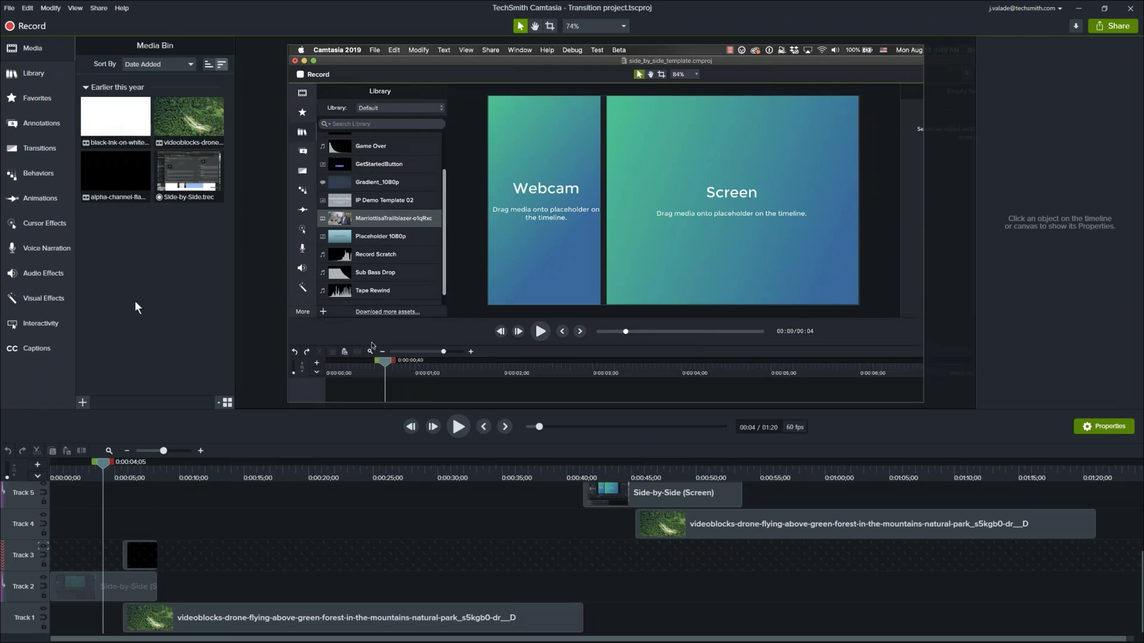
{"action": "left_click", "coordinate": [123, 171]}
{"action": "double_click", "coordinate": [124, 171]}
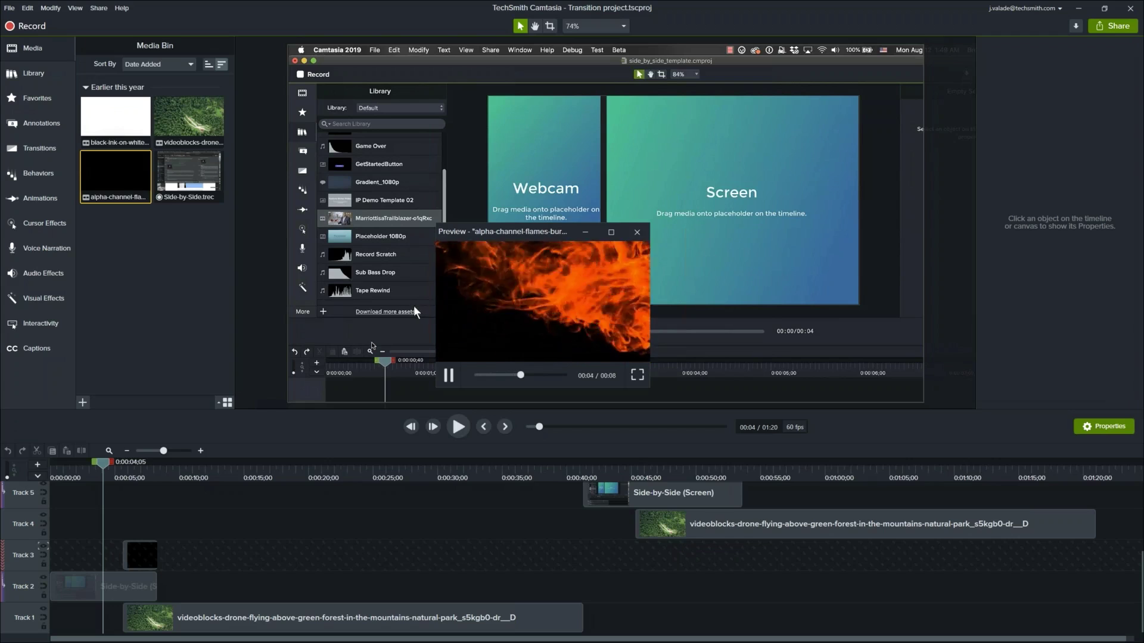
{"action": "left_click", "coordinate": [637, 232]}
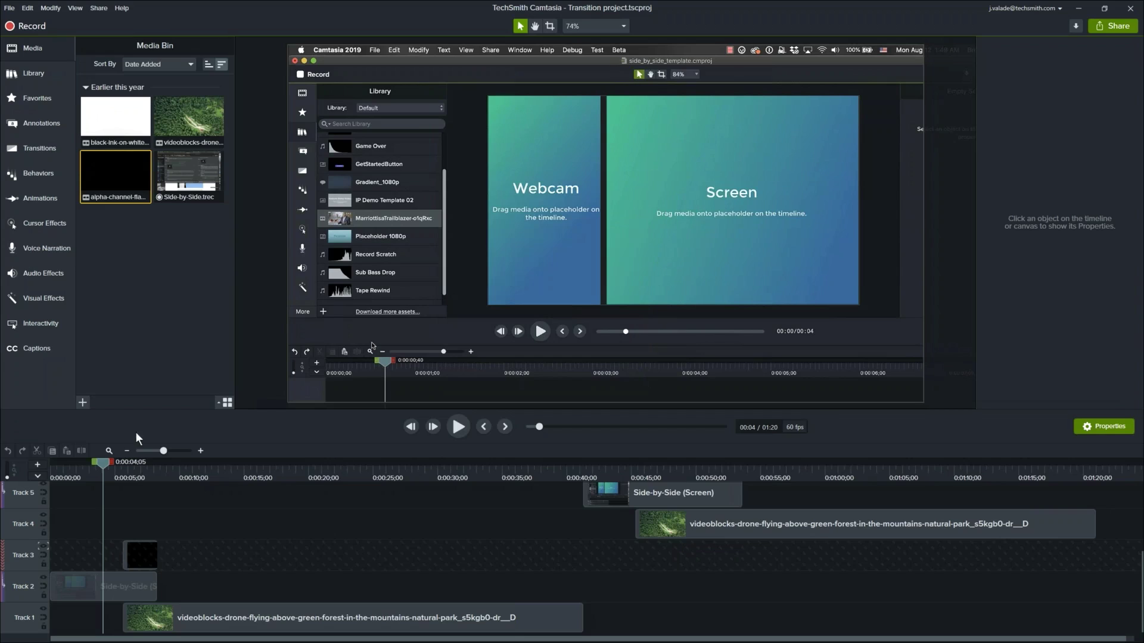
Examine the flames transition between the Side-by-Side recording and the forest footage in close-up, then across the whole timeline.
{"action": "left_click", "coordinate": [205, 450]}
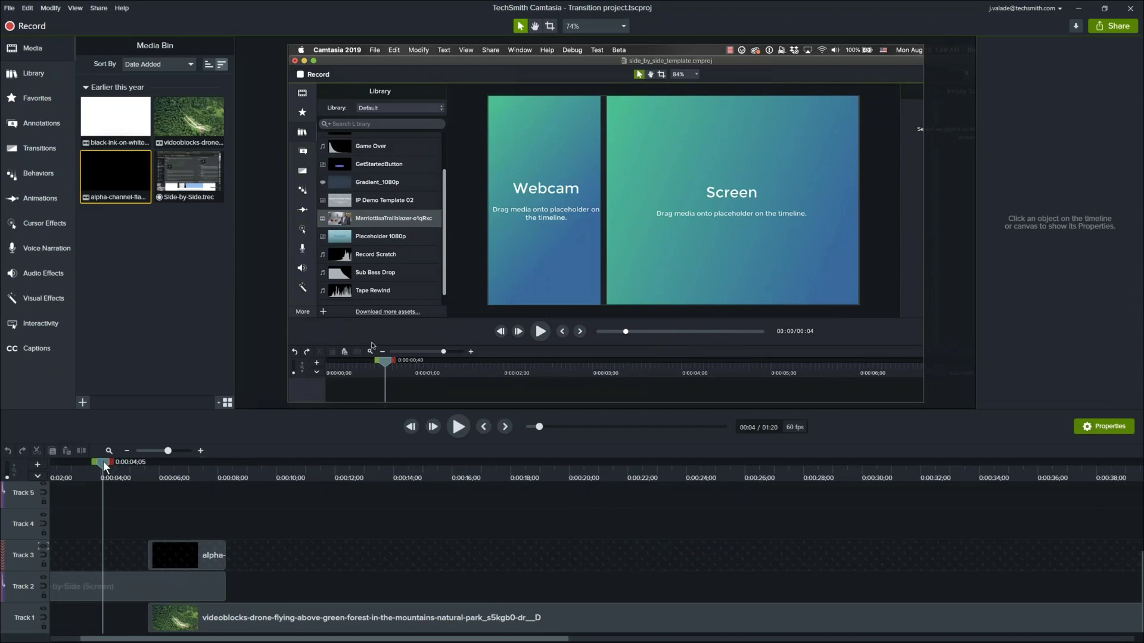
{"action": "left_click_drag", "start_coordinate": [103, 464], "coordinate": [96, 465]}
{"action": "left_click_drag", "start_coordinate": [97, 462], "coordinate": [293, 492]}
{"action": "left_click", "coordinate": [109, 451]}
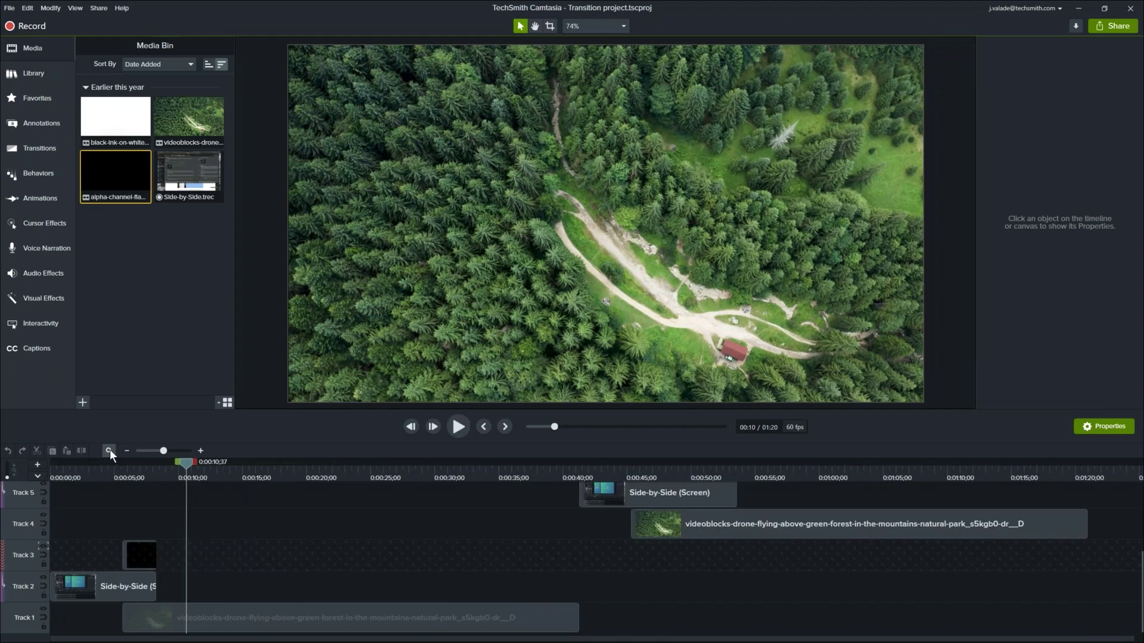
{"action": "left_click_drag", "start_coordinate": [111, 470], "coordinate": [212, 474]}
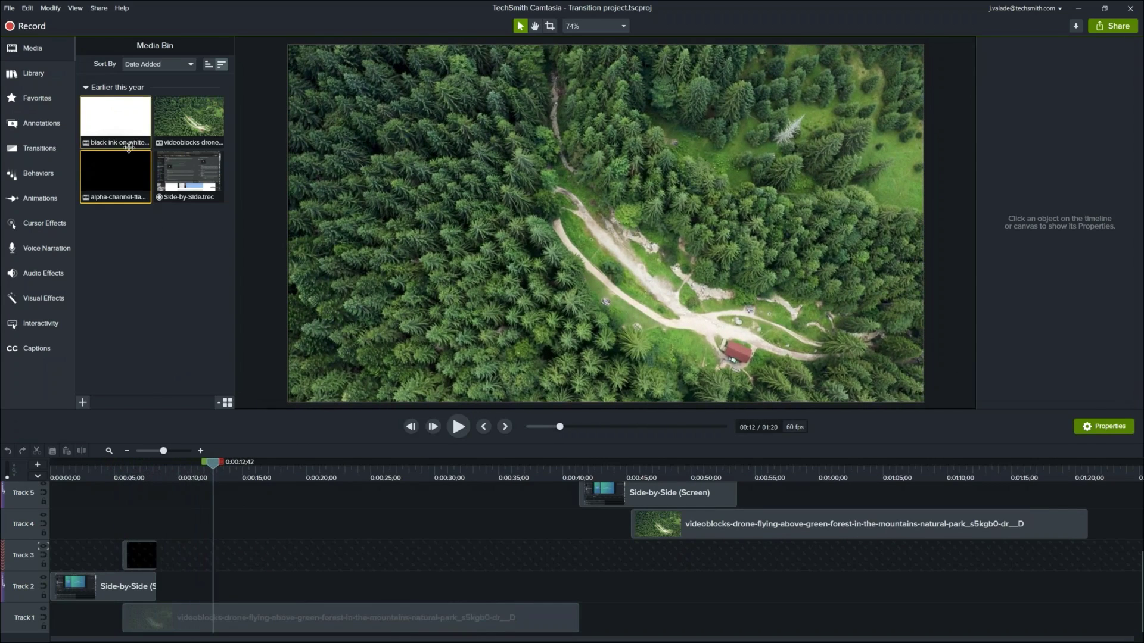
Preview the black-ink-on-white-background transition clip, then scrub through the second and first transitions on the timeline.
{"action": "double_click", "coordinate": [109, 121]}
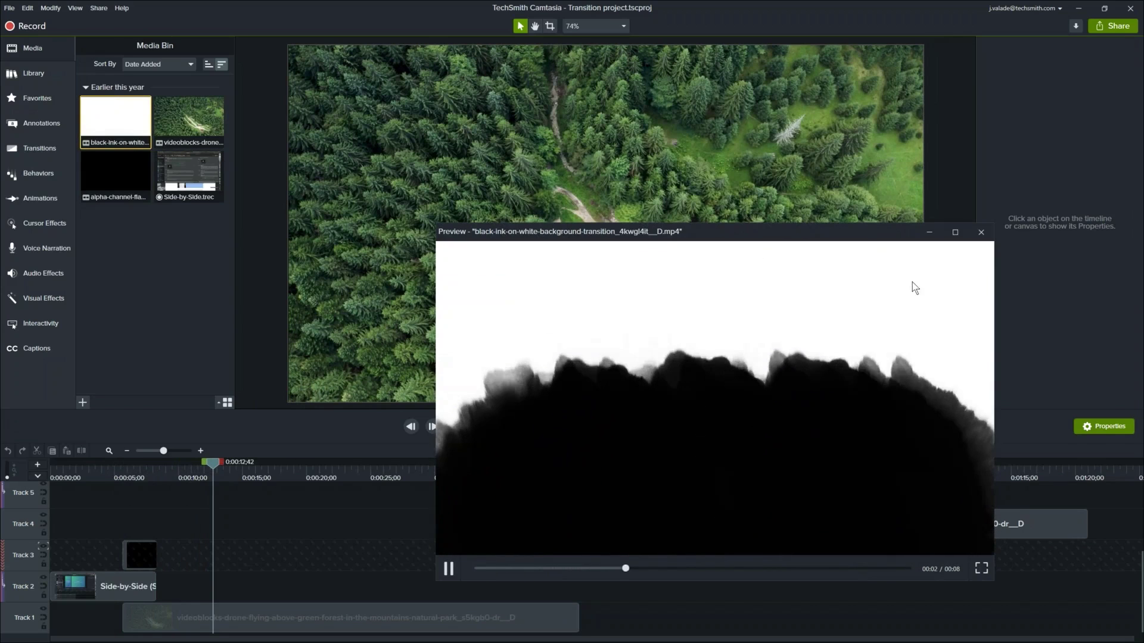
{"action": "left_click", "coordinate": [980, 232]}
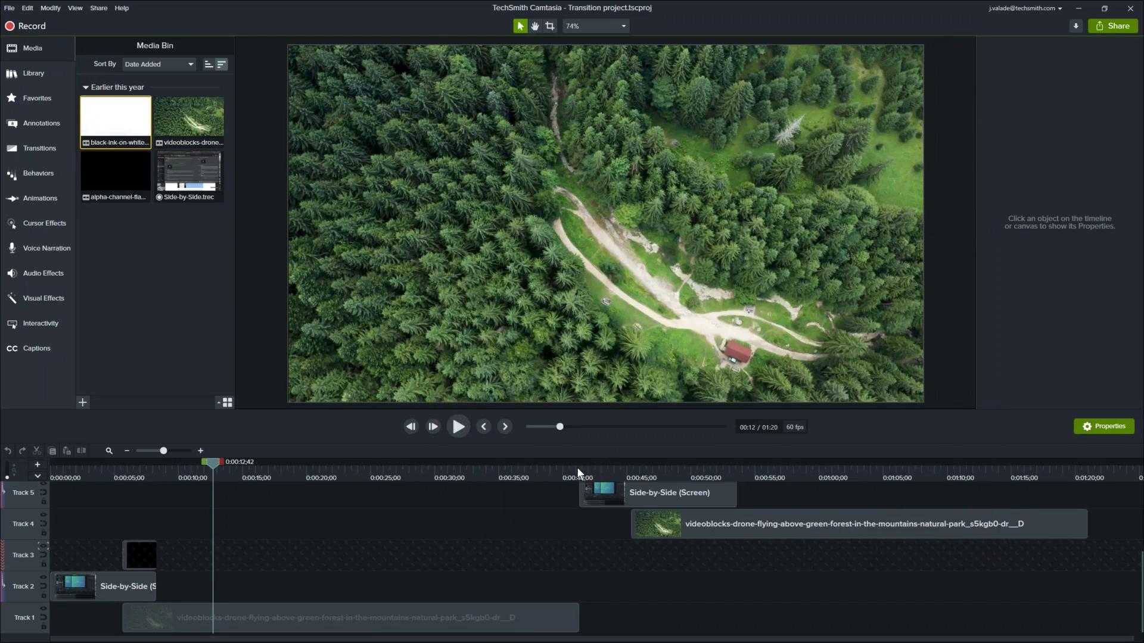
{"action": "left_click_drag", "start_coordinate": [578, 470], "coordinate": [653, 479]}
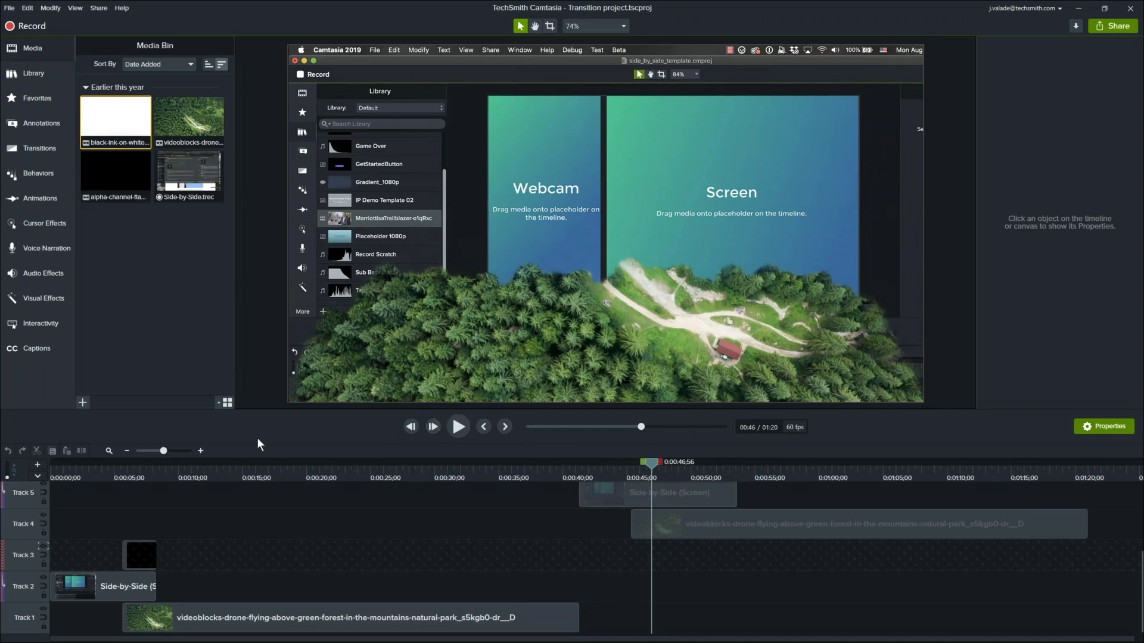
{"action": "left_click", "coordinate": [200, 466]}
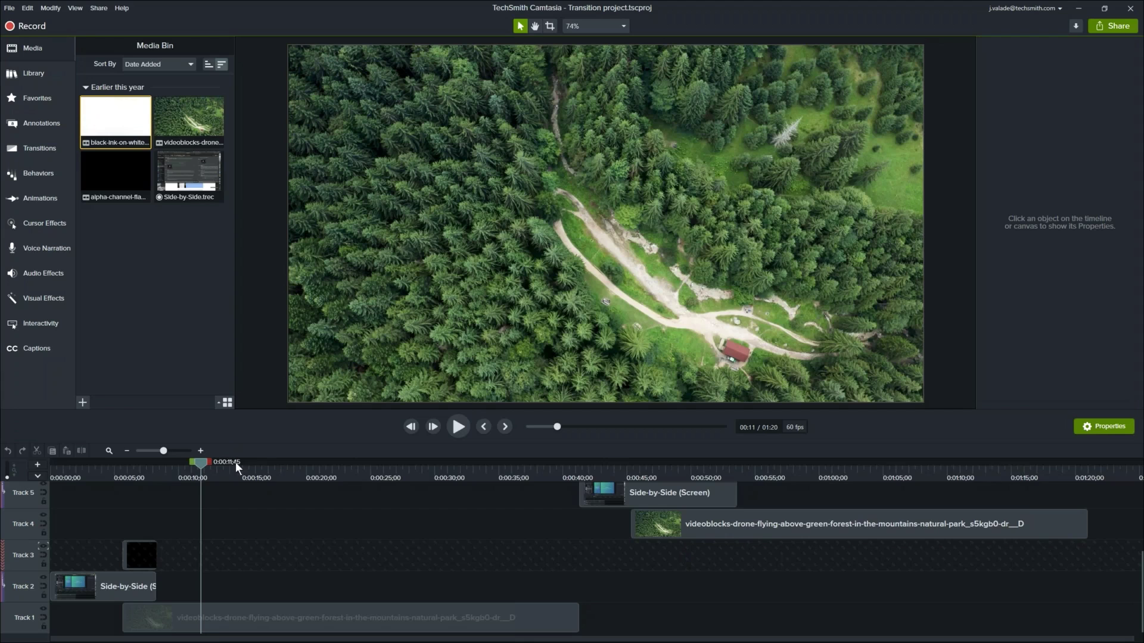
{"action": "left_click_drag", "start_coordinate": [144, 465], "coordinate": [109, 480]}
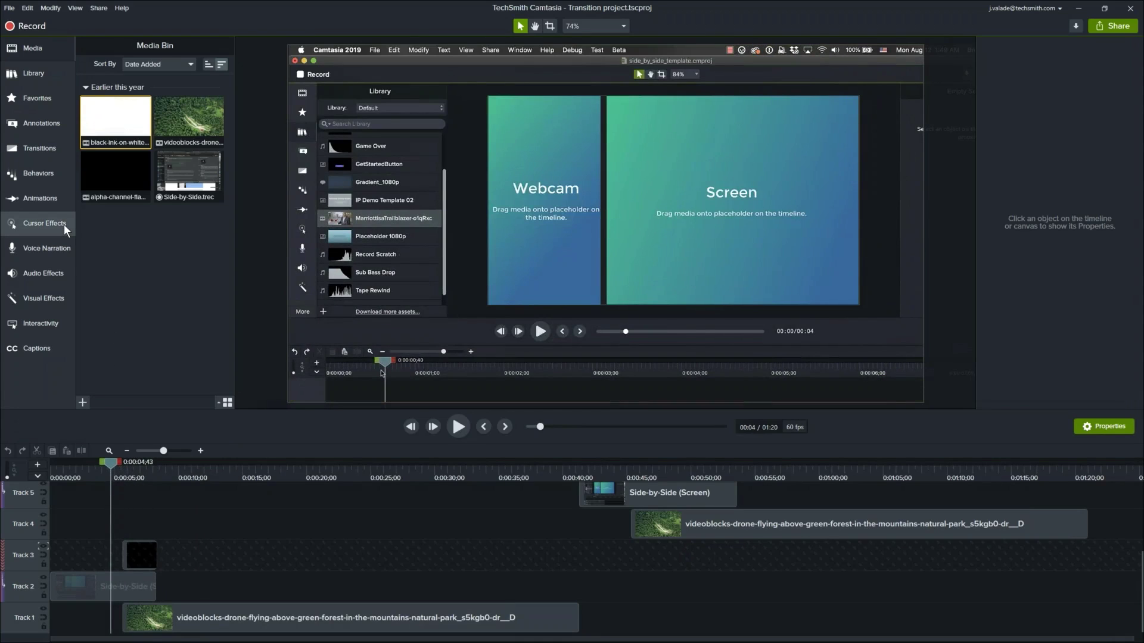
Go from the Template Manager to the TechSmith Assets templates page and filter it to free templates only.
{"action": "left_click", "coordinate": [9, 8]}
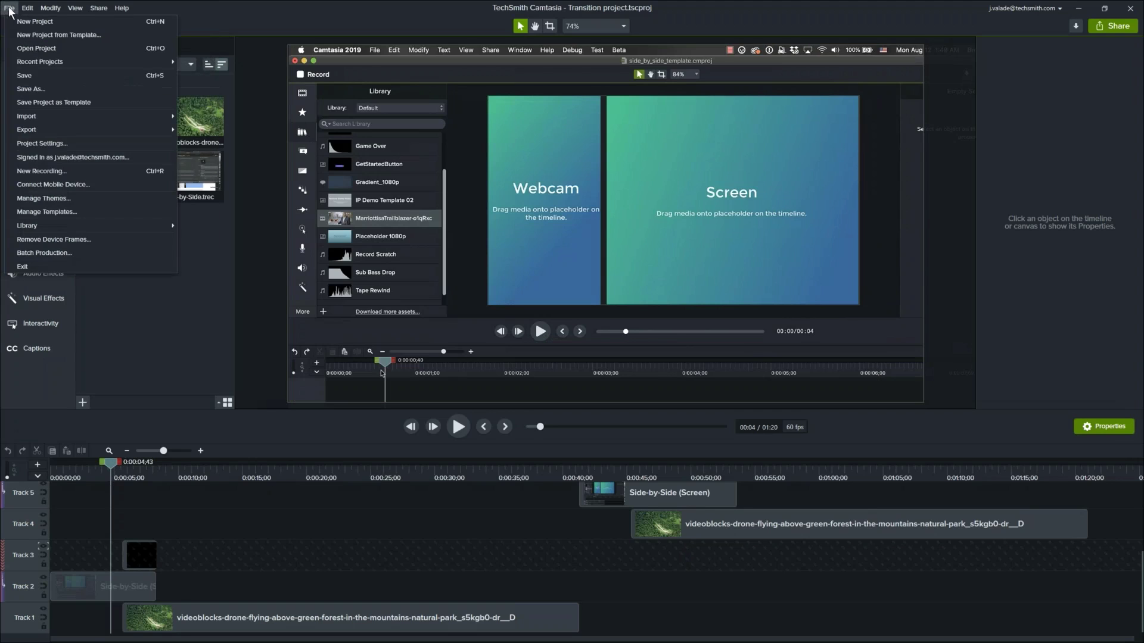
{"action": "left_click", "coordinate": [41, 212]}
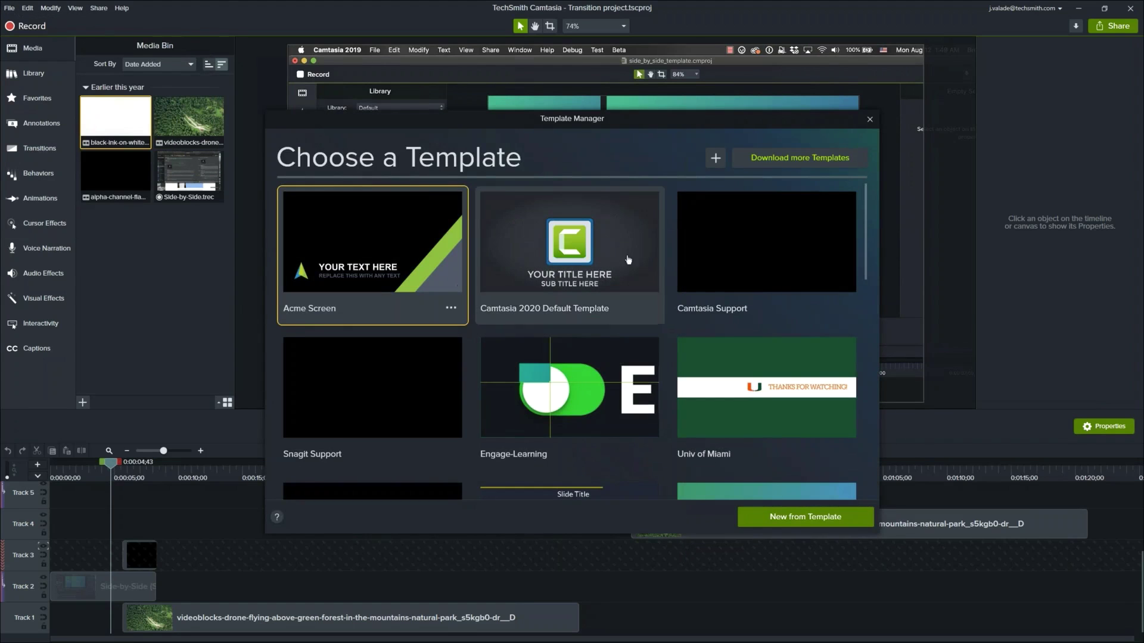
{"action": "left_click", "coordinate": [638, 243]}
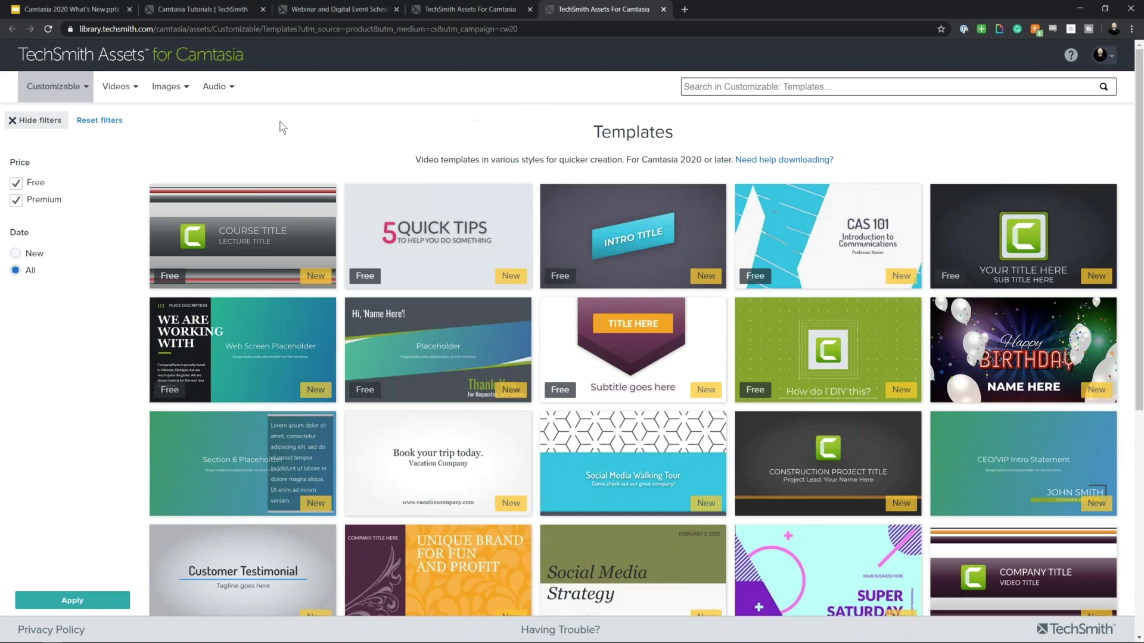
{"action": "left_click", "coordinate": [17, 201]}
{"action": "left_click", "coordinate": [64, 599]}
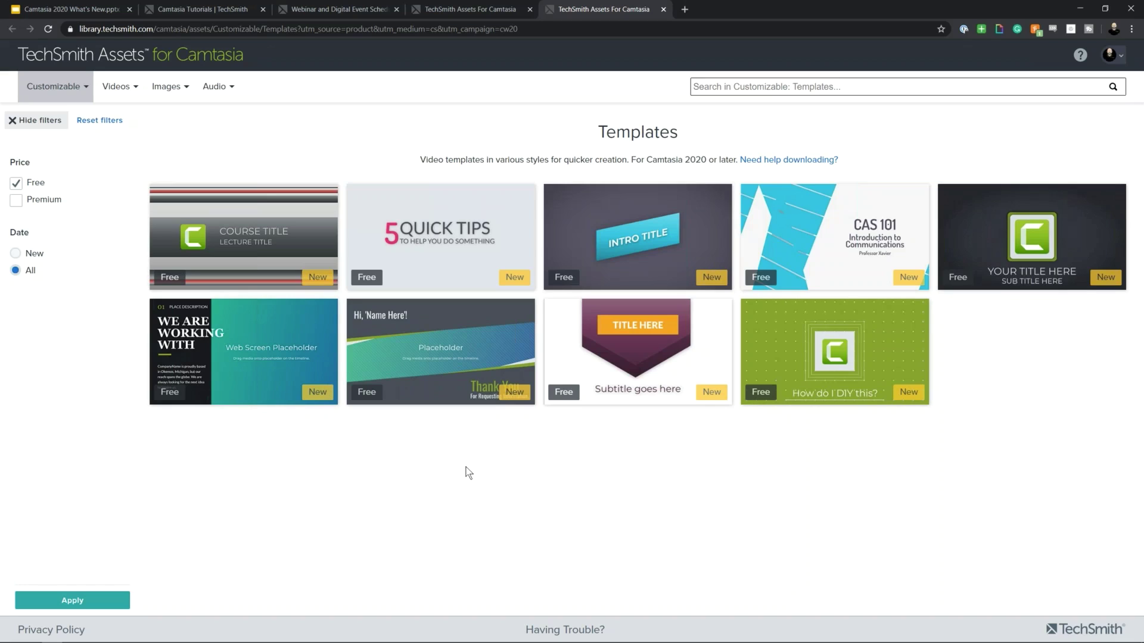
Send the free Sales Video - Personalized Pitch template to Camtasia 2020 and switch to Camtasia's Template Manager.
{"action": "mouse_move", "coordinate": [510, 388]}
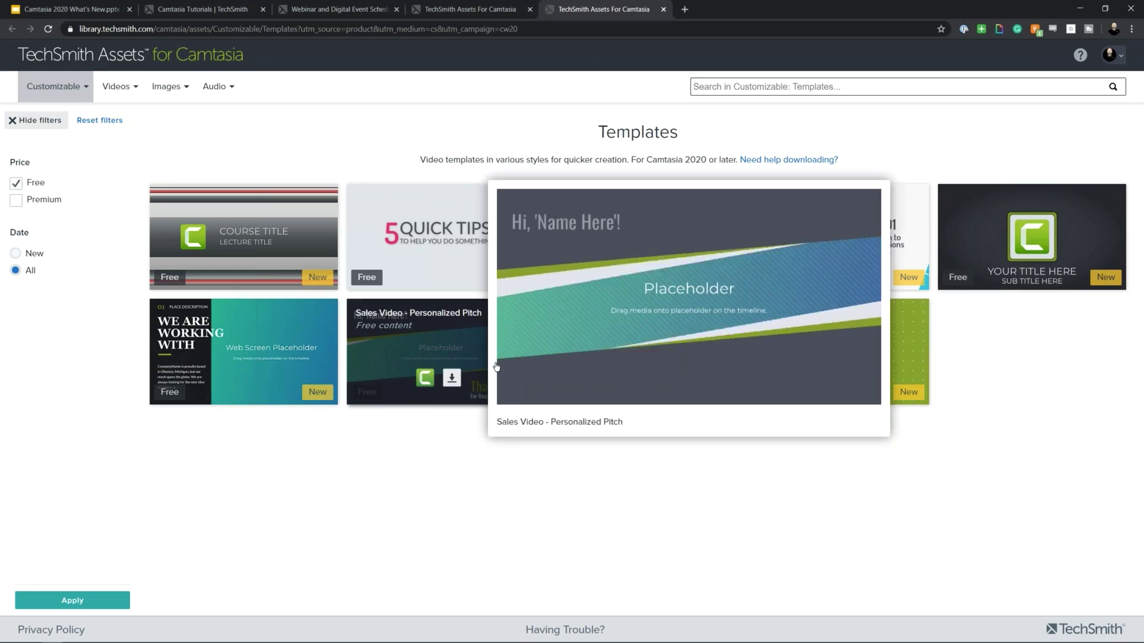
{"action": "mouse_move", "coordinate": [560, 330]}
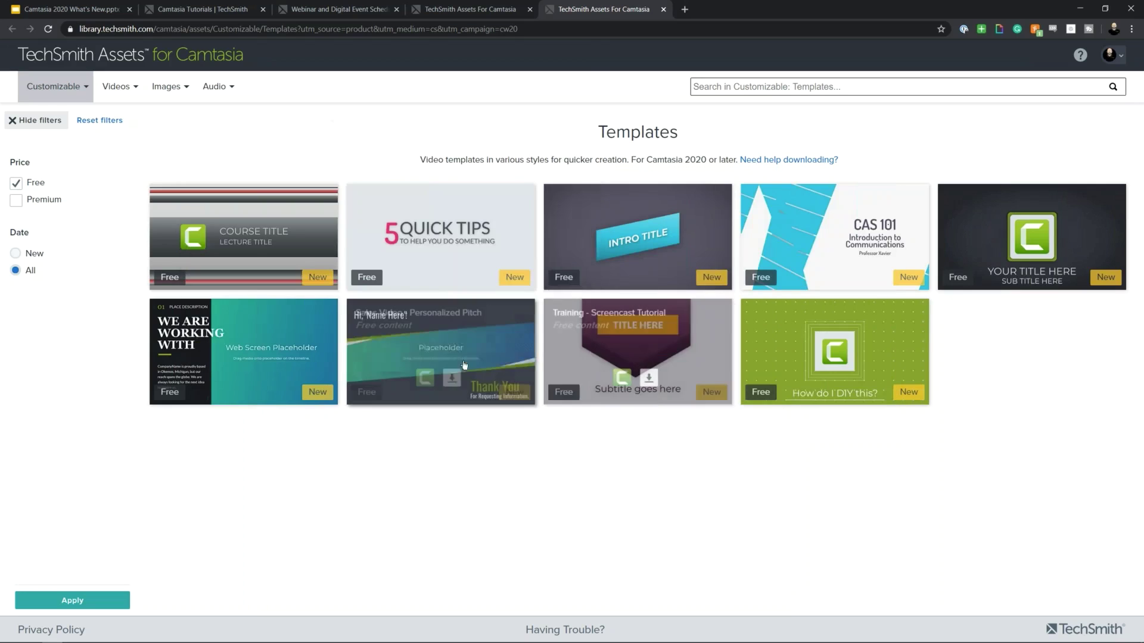
{"action": "mouse_move", "coordinate": [424, 385]}
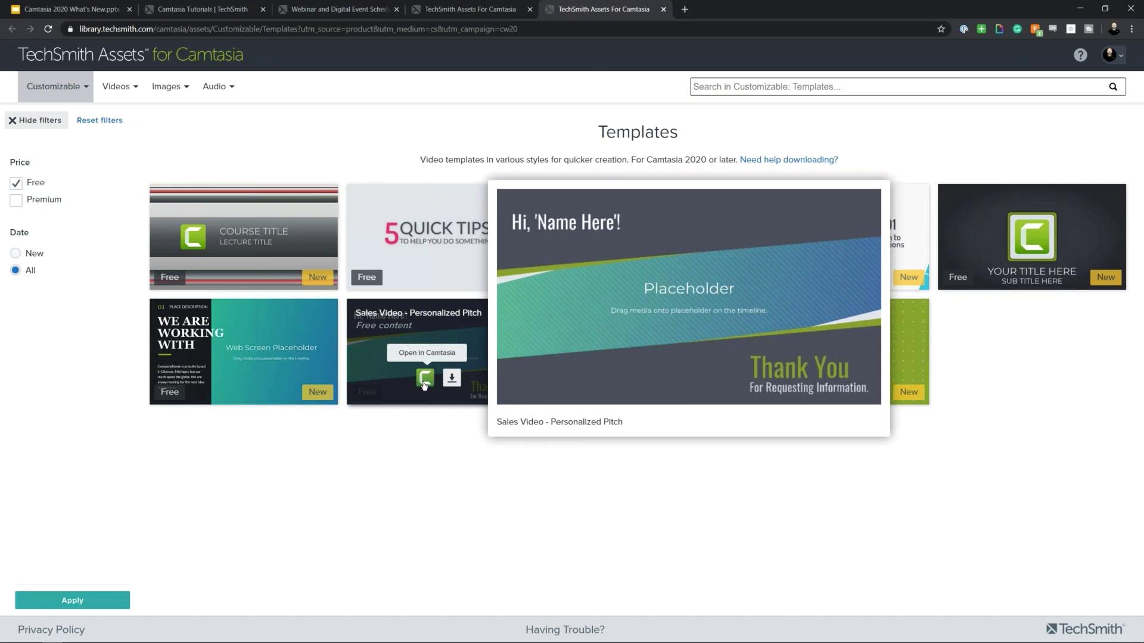
{"action": "left_click", "coordinate": [425, 377]}
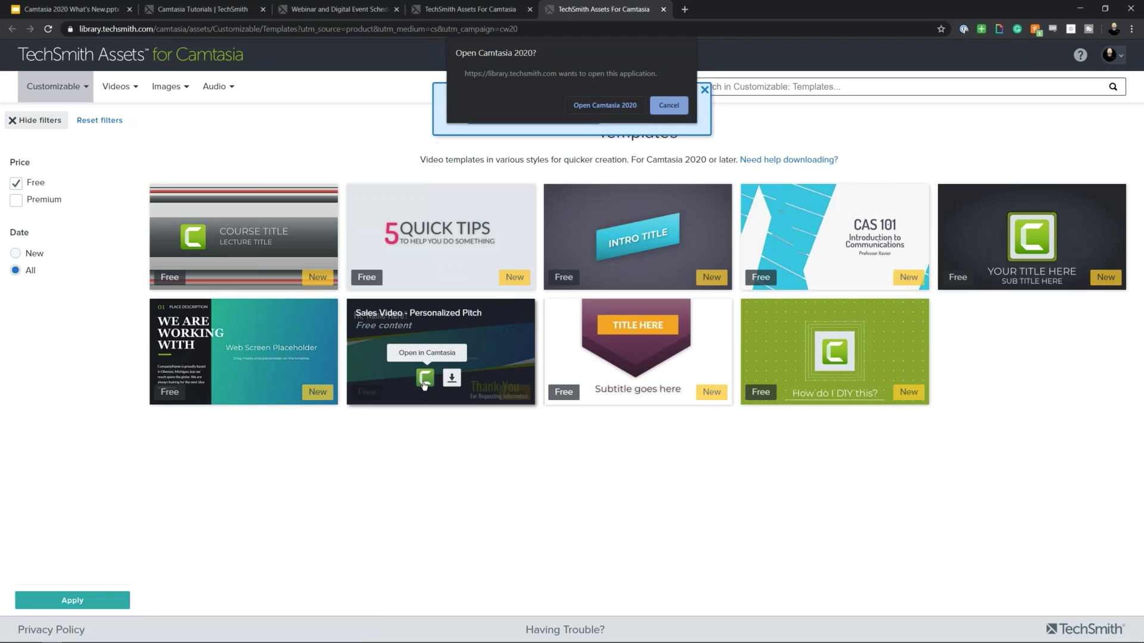
{"action": "left_click", "coordinate": [605, 104]}
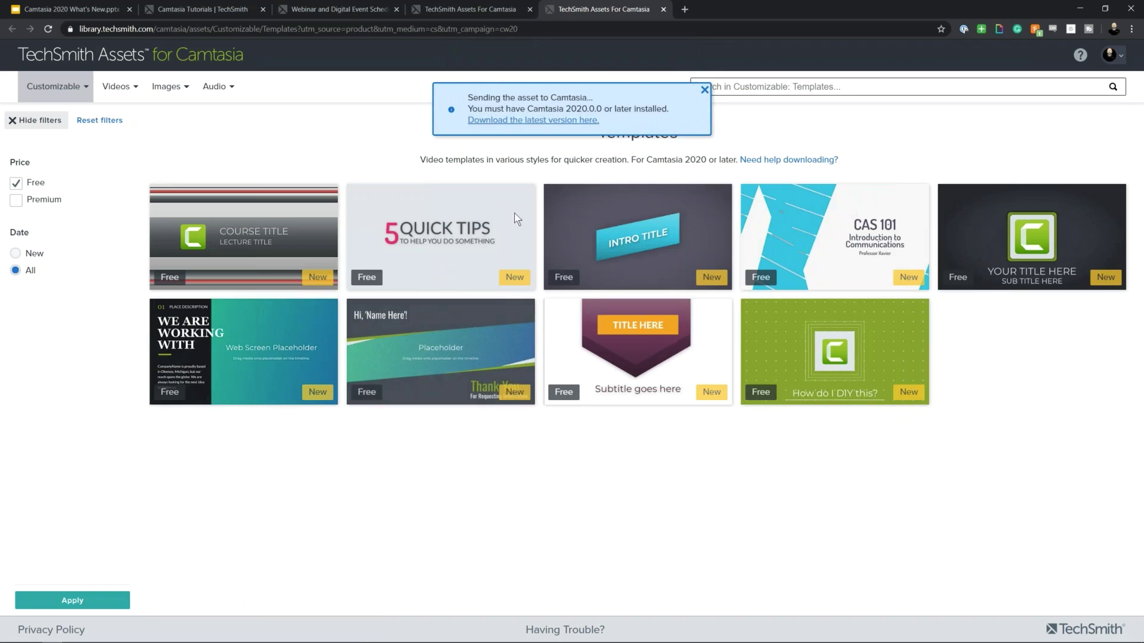
{"action": "mouse_move", "coordinate": [489, 368]}
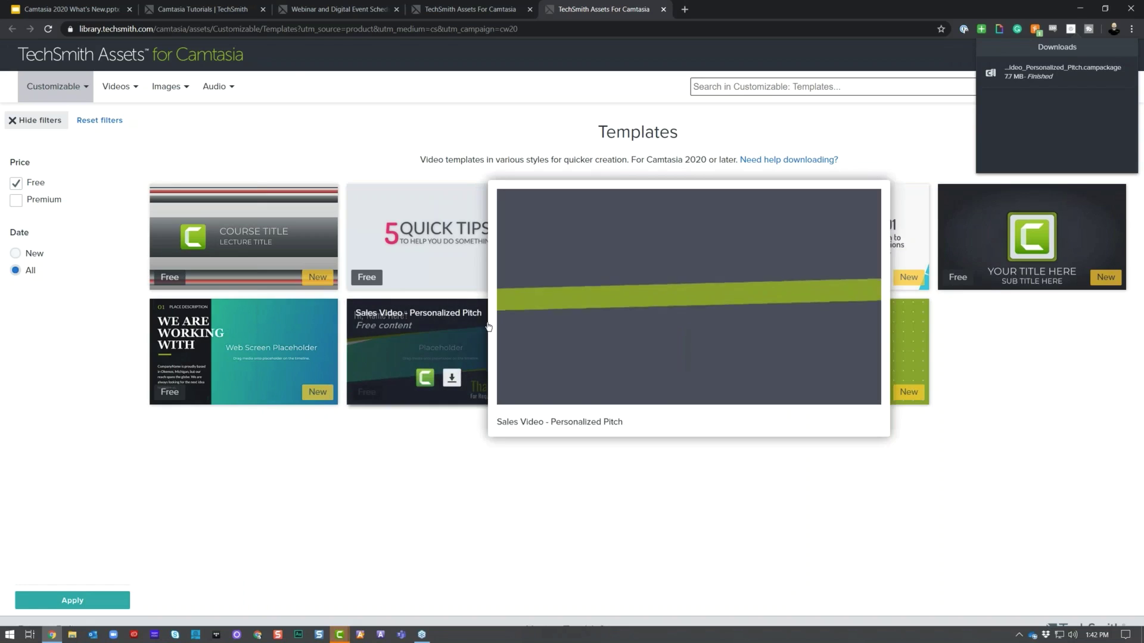
{"action": "key", "text": "alt+Tab"}
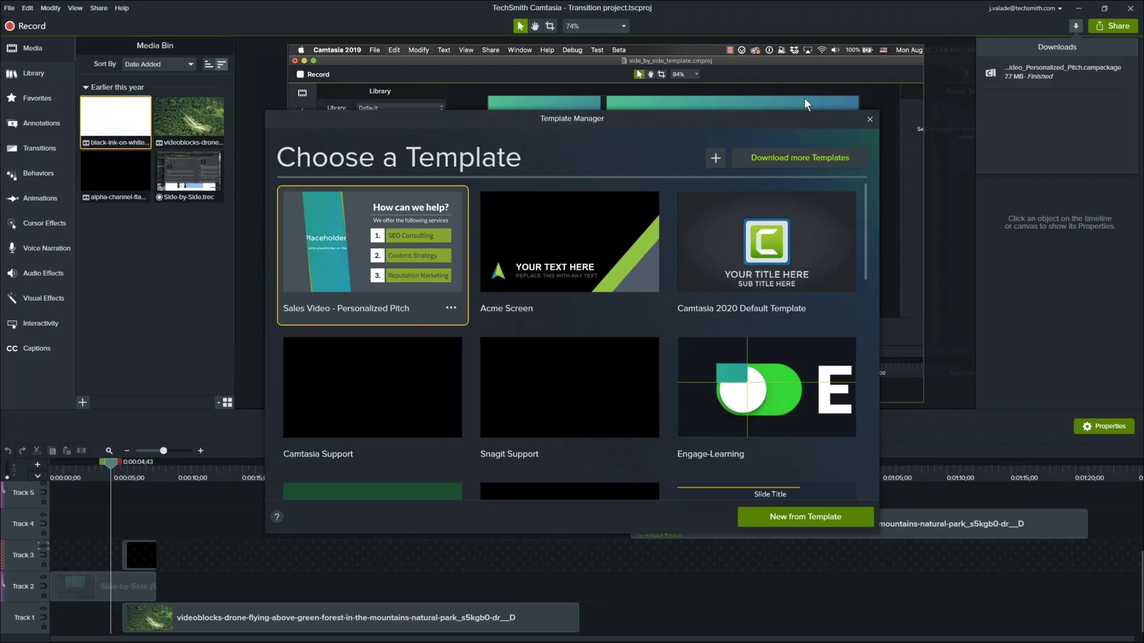
Return to the browser, include Premium templates in the price filter and browse the full template list.
{"action": "key", "text": "alt+Tab"}
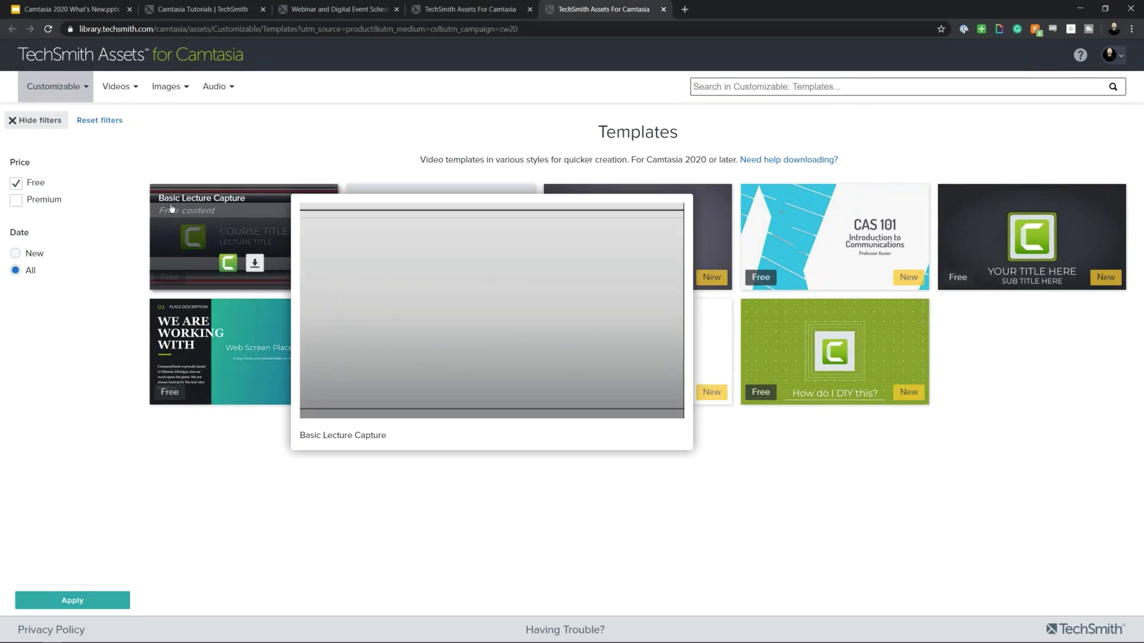
{"action": "left_click", "coordinate": [16, 201]}
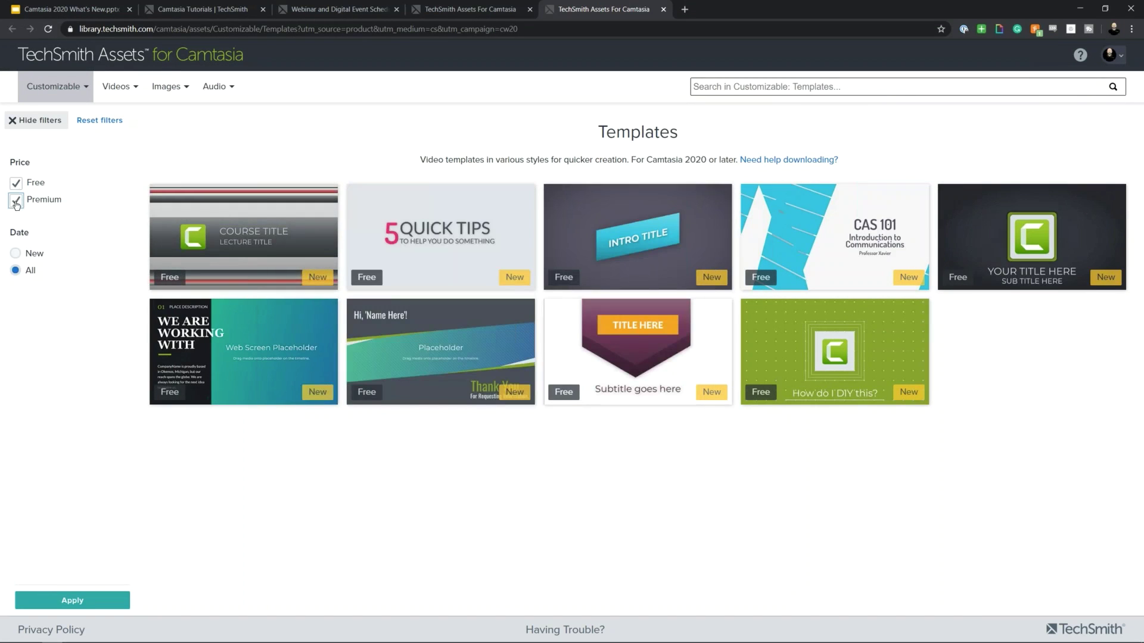
{"action": "left_click", "coordinate": [63, 599]}
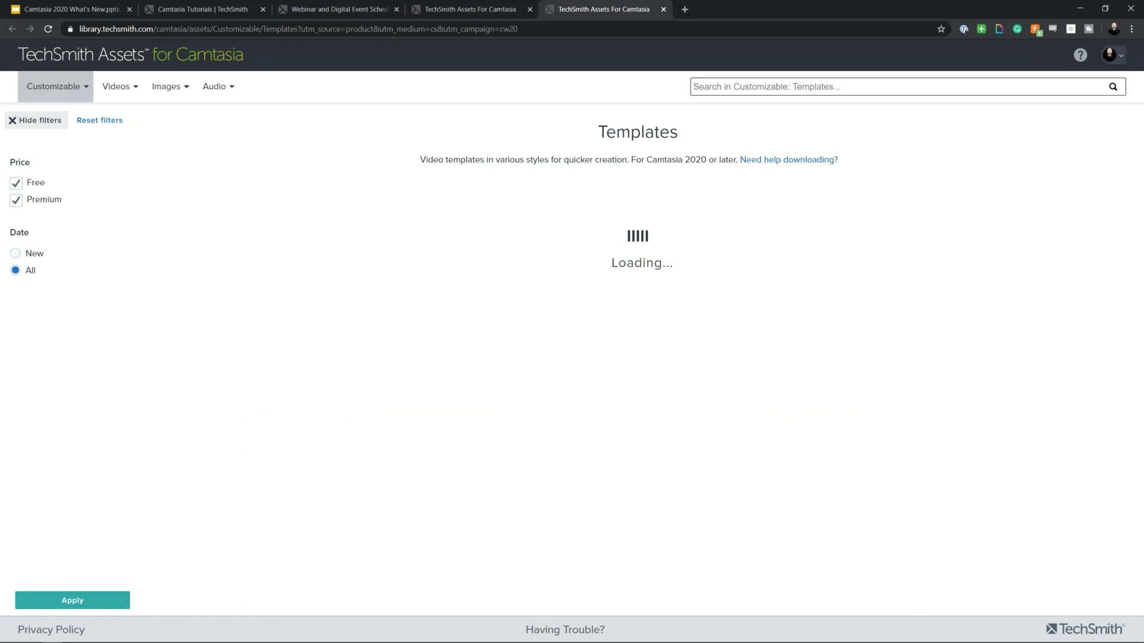
{"action": "scroll", "coordinate": [516, 285], "scroll_direction": "down", "scroll_amount": 1}
{"action": "scroll", "coordinate": [516, 284], "scroll_direction": "down", "scroll_amount": 4}
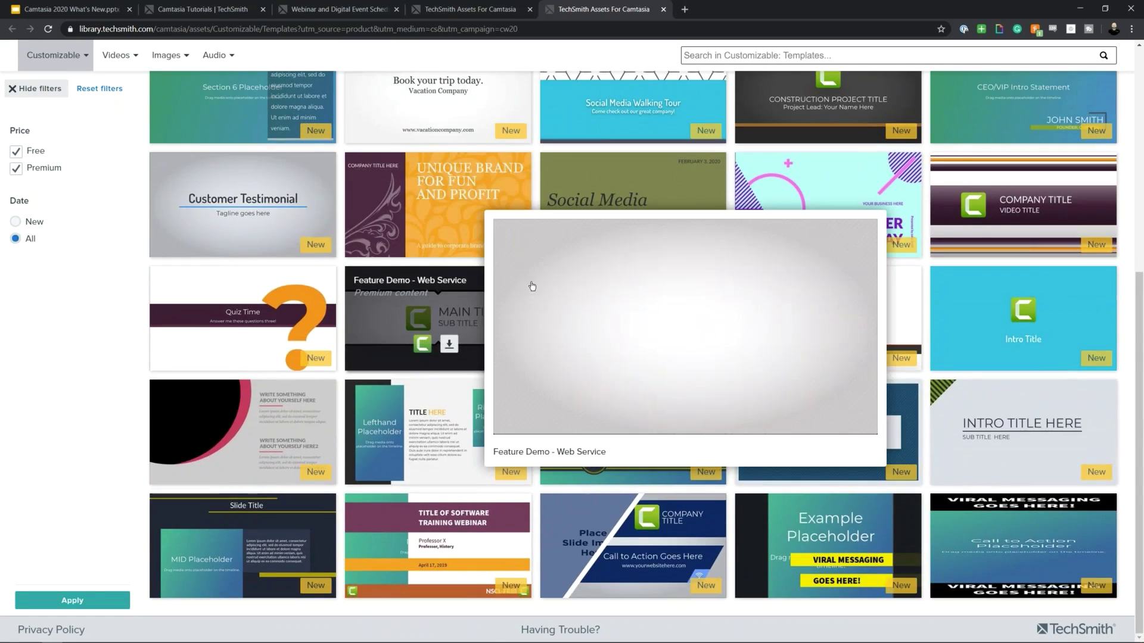
{"action": "scroll", "coordinate": [445, 276], "scroll_direction": "up", "scroll_amount": 3}
{"action": "scroll", "coordinate": [445, 276], "scroll_direction": "up", "scroll_amount": 2}
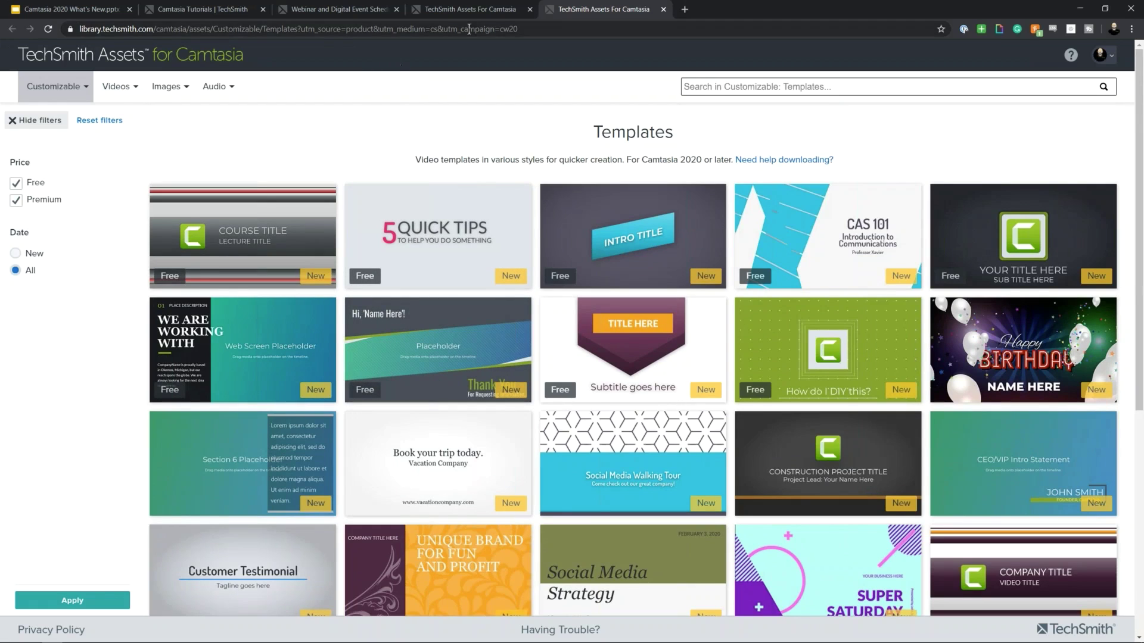
Switch back to Camtasia and close the Template Manager.
{"action": "key", "text": "alt+Tab"}
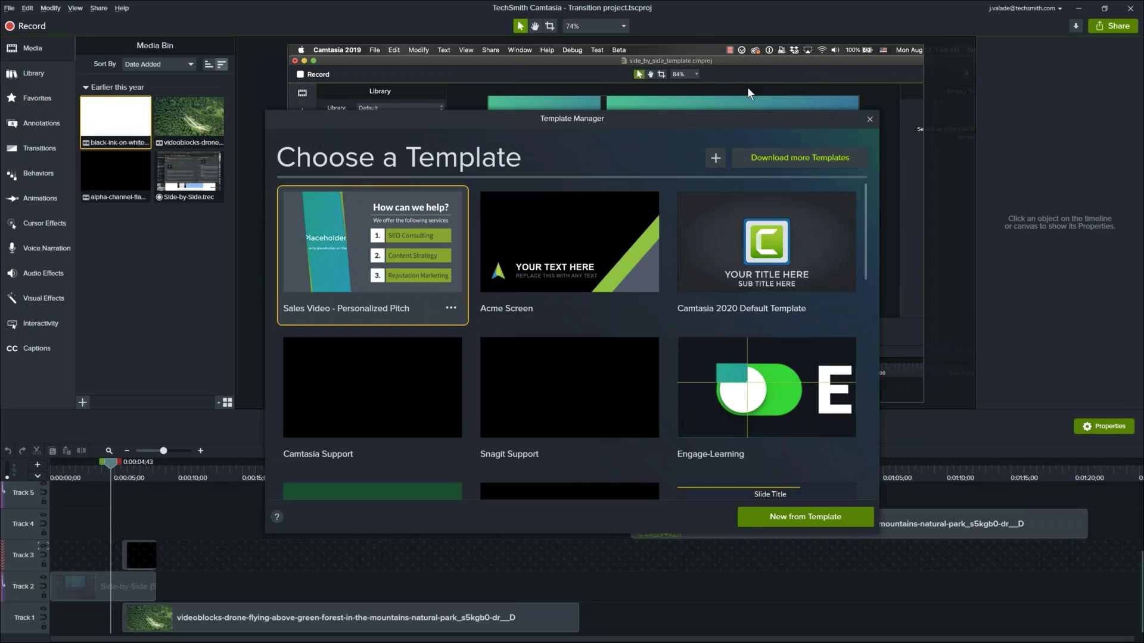
{"action": "left_click", "coordinate": [870, 119]}
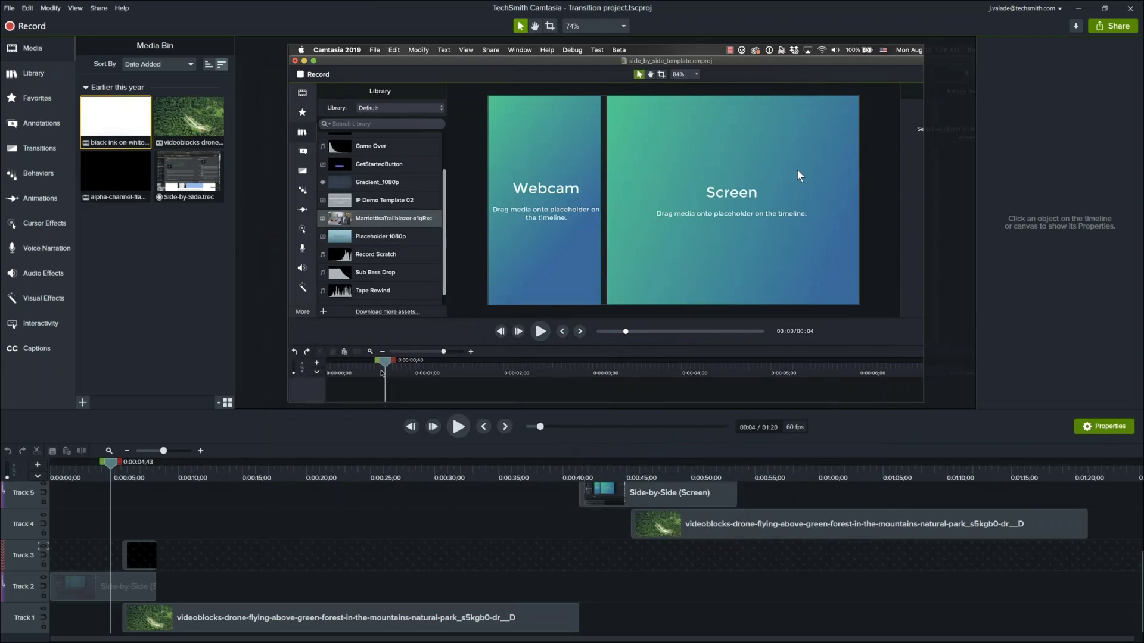
Show the Favorites collection, then start a new blank project.
{"action": "left_click", "coordinate": [43, 101]}
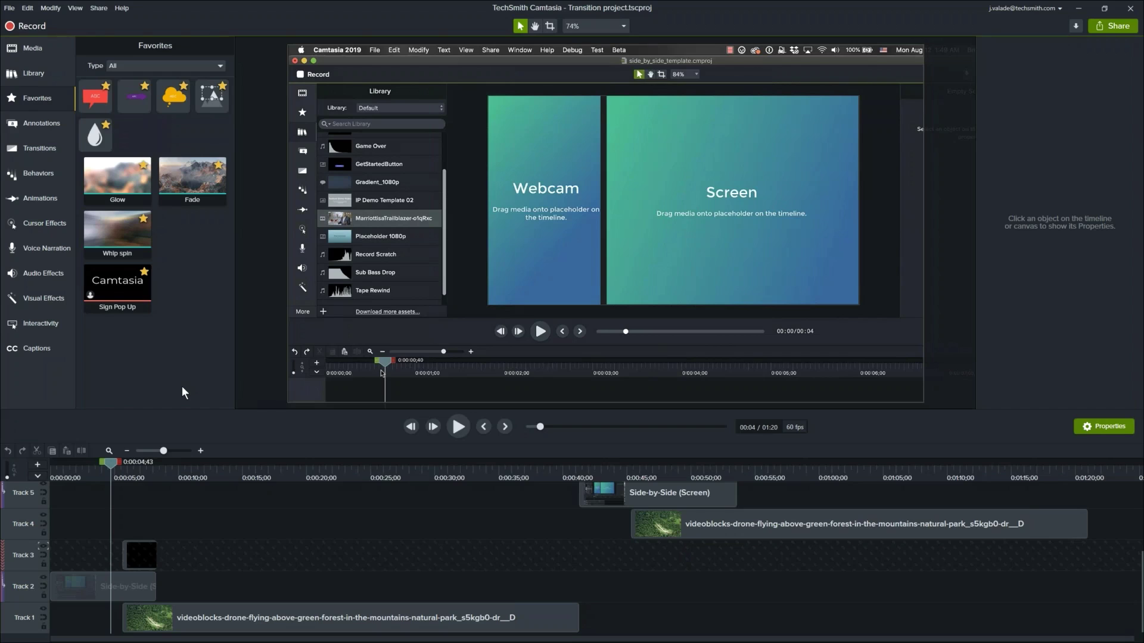
{"action": "key", "text": "ctrl+n"}
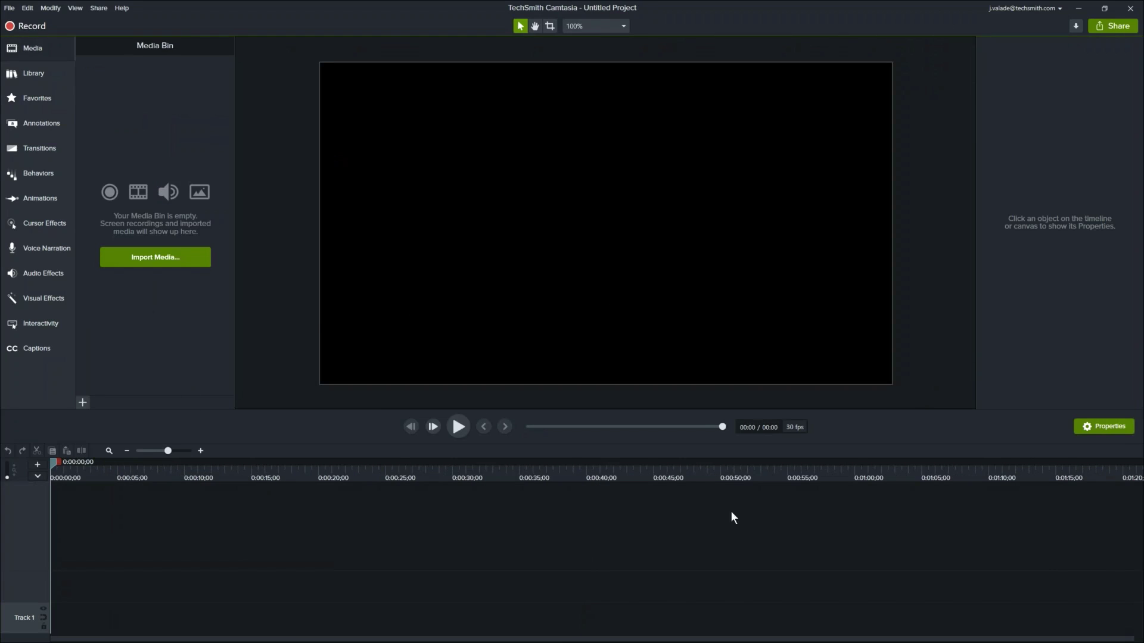
Show the Favorites collection, then open the Library and list the available Camtasia and user libraries.
{"action": "left_click", "coordinate": [37, 103]}
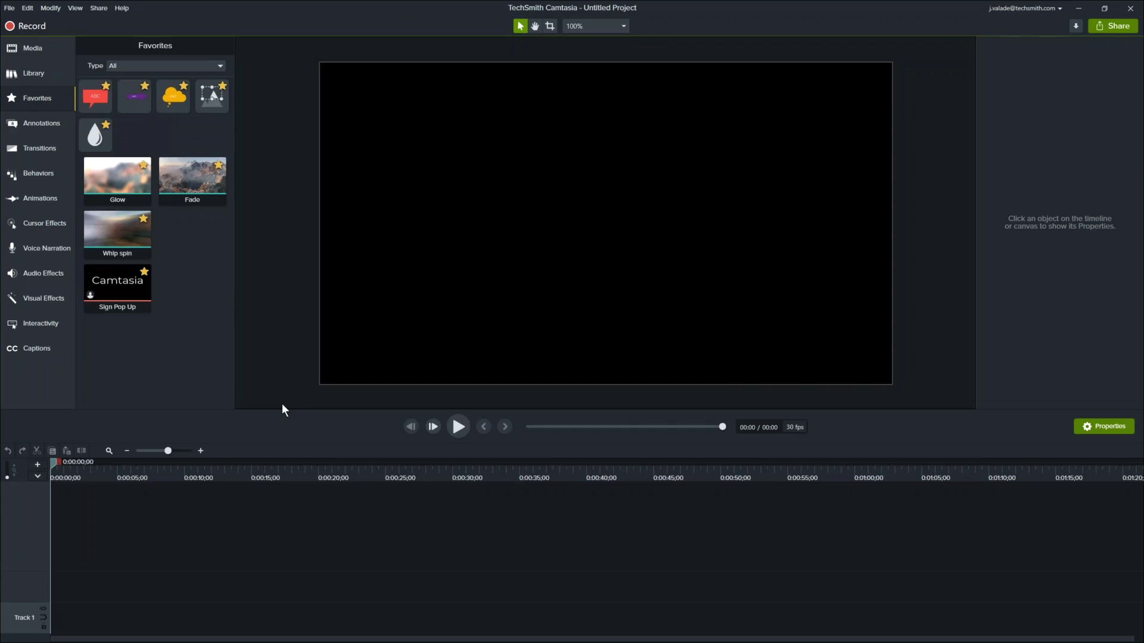
{"action": "left_click", "coordinate": [56, 77]}
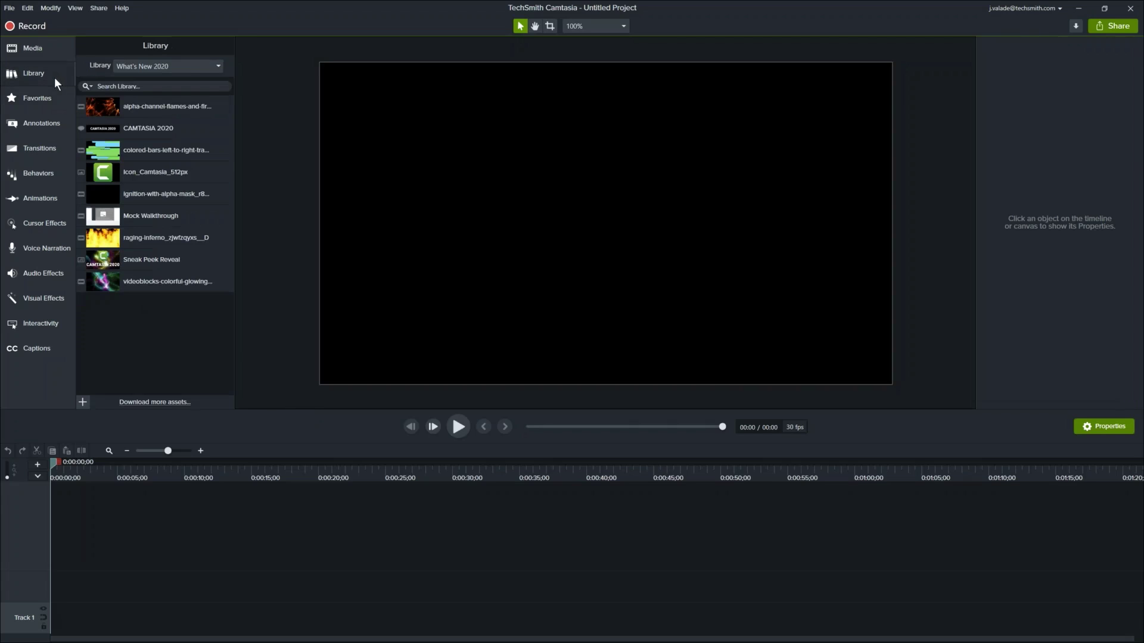
{"action": "left_click", "coordinate": [218, 67]}
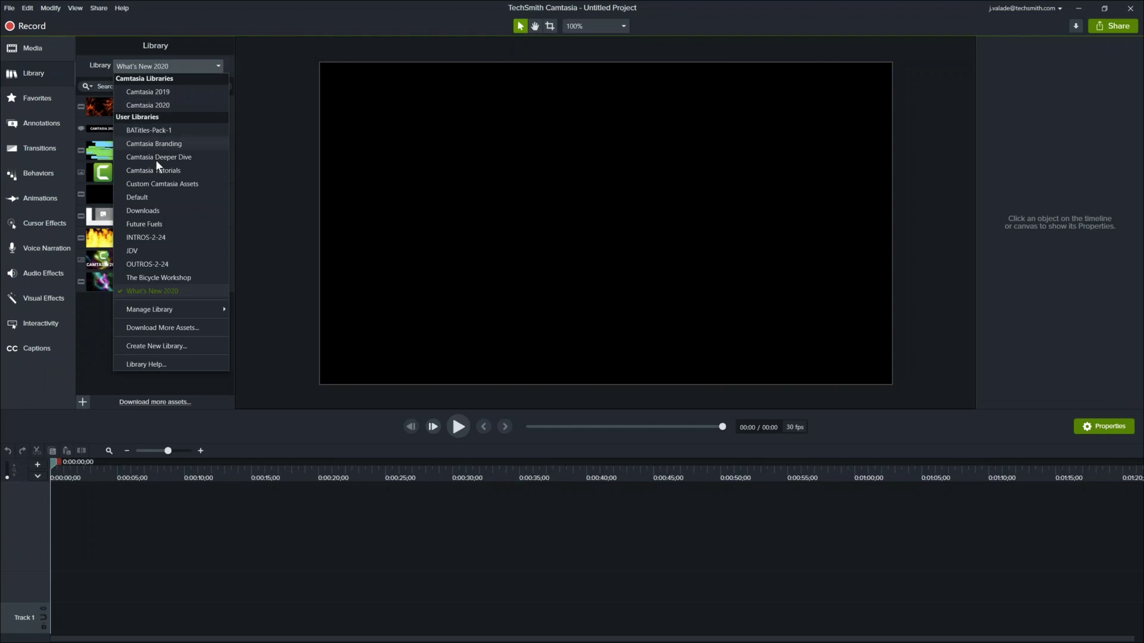
{"action": "left_click", "coordinate": [225, 420]}
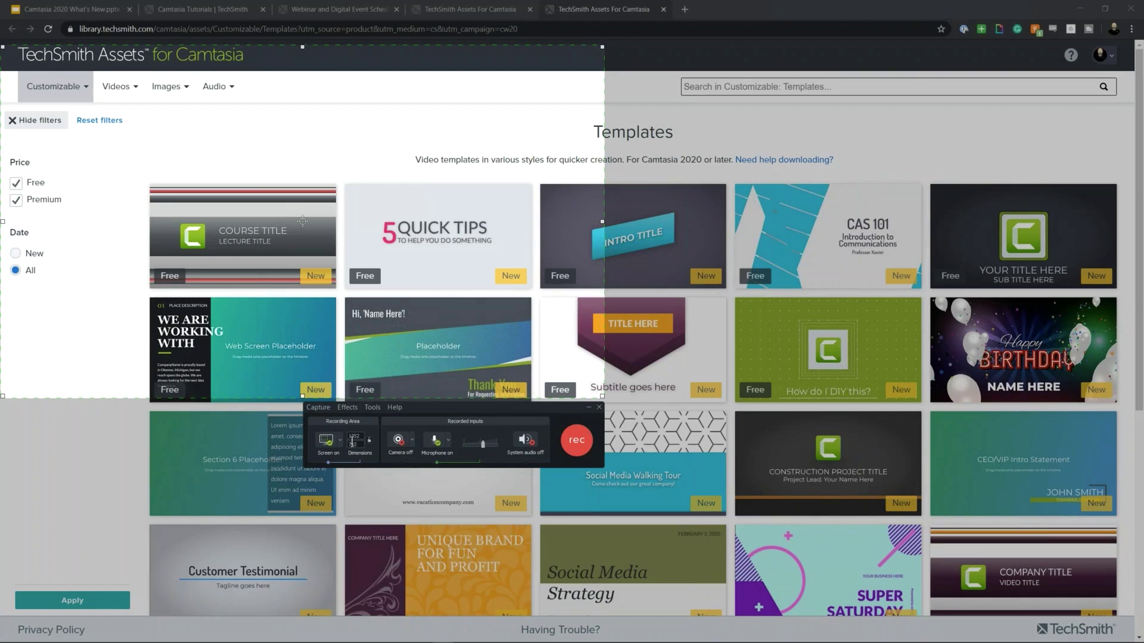
Minimize the browser and set the recorder's recording area to Full Screen (2560x1440), placing the recorder mid-screen.
{"action": "left_click_drag", "start_coordinate": [439, 415], "coordinate": [592, 294]}
{"action": "left_click", "coordinate": [1080, 8]}
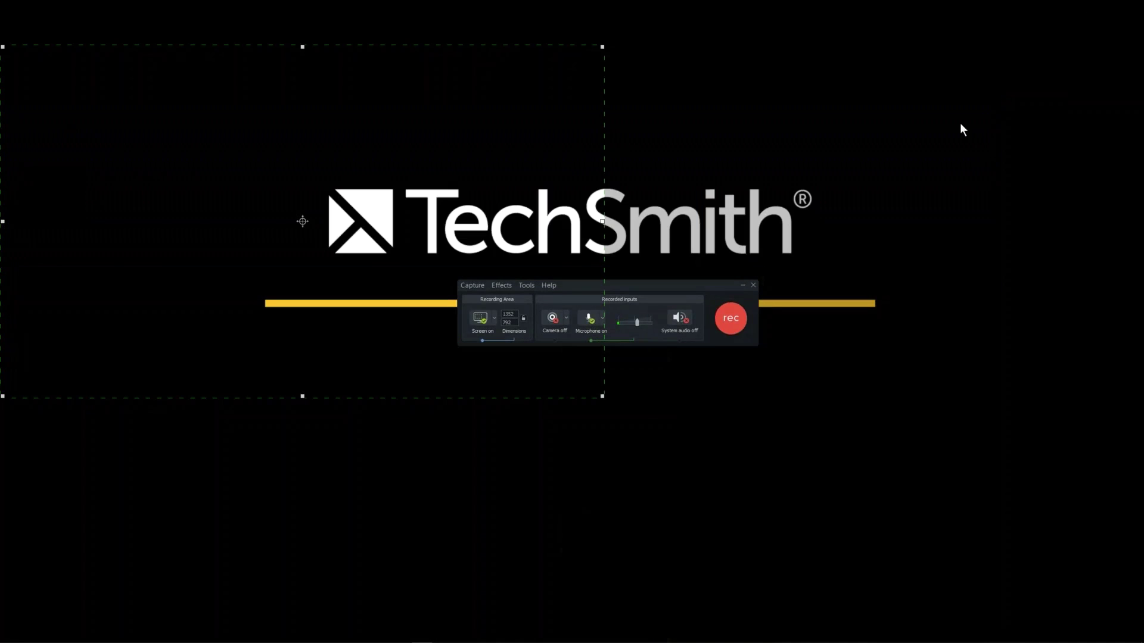
{"action": "left_click", "coordinate": [494, 318]}
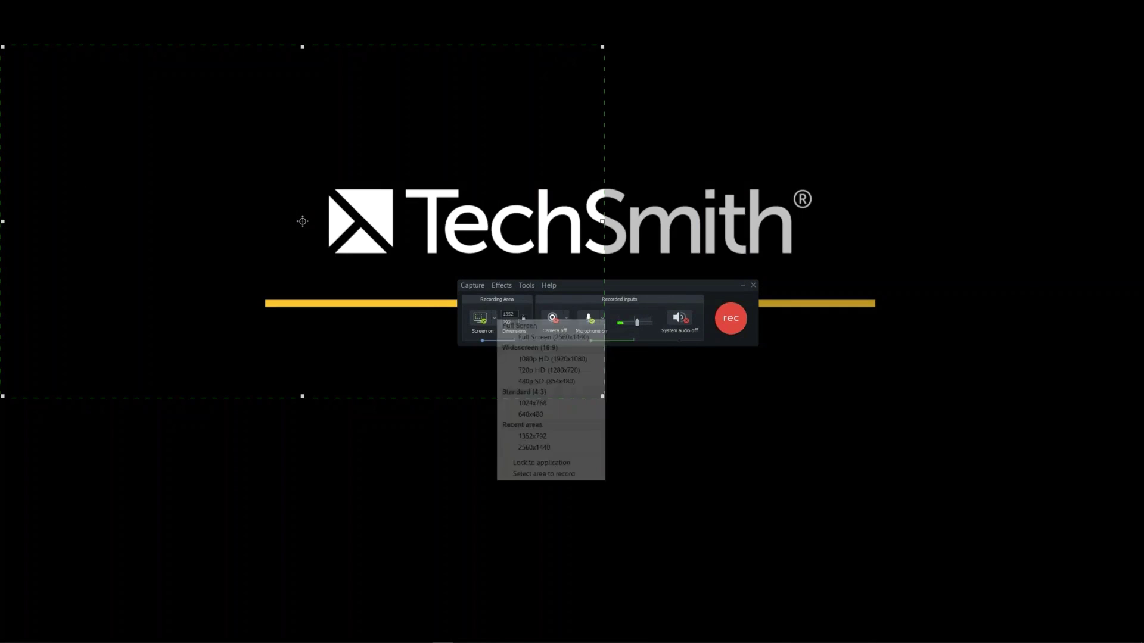
{"action": "key", "text": "Escape"}
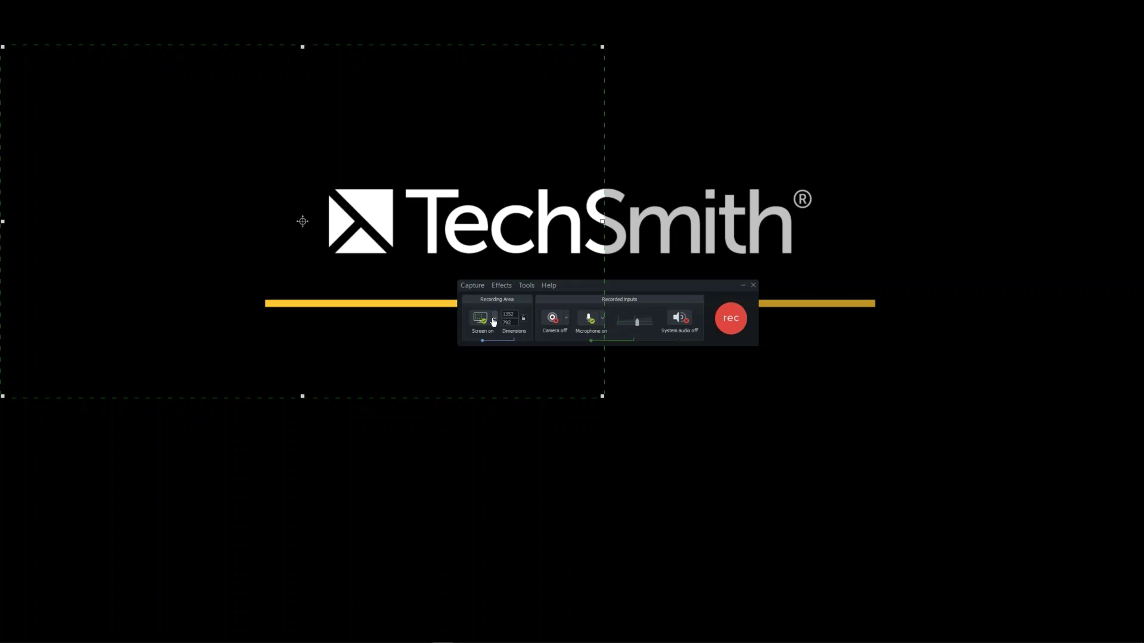
{"action": "left_click", "coordinate": [494, 320]}
{"action": "left_click", "coordinate": [521, 337]}
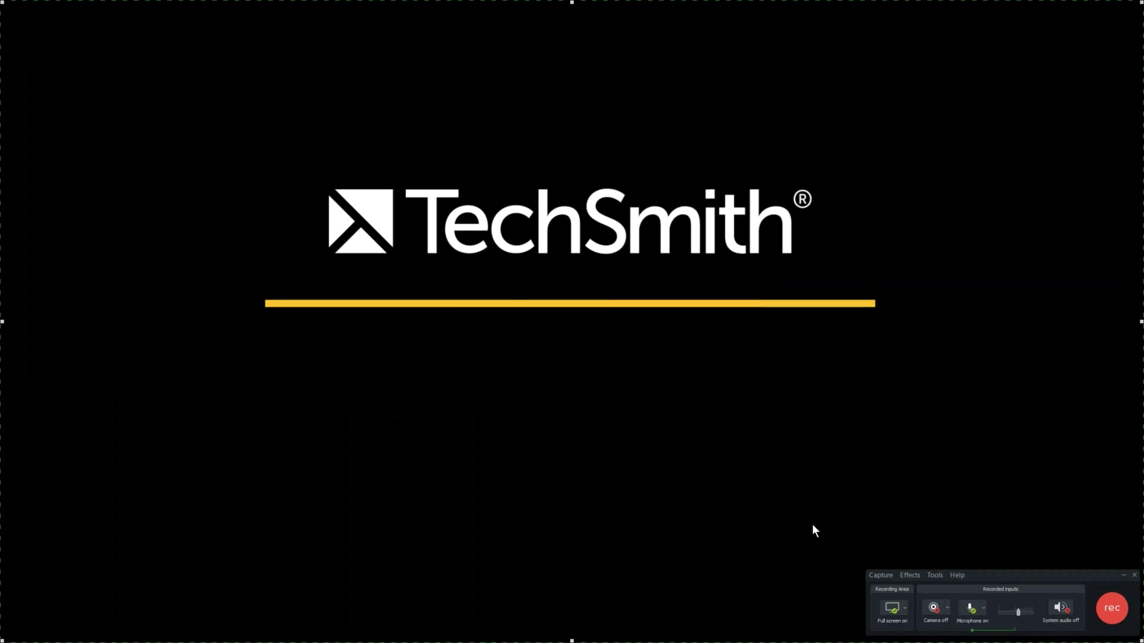
{"action": "left_click_drag", "start_coordinate": [992, 573], "coordinate": [570, 334]}
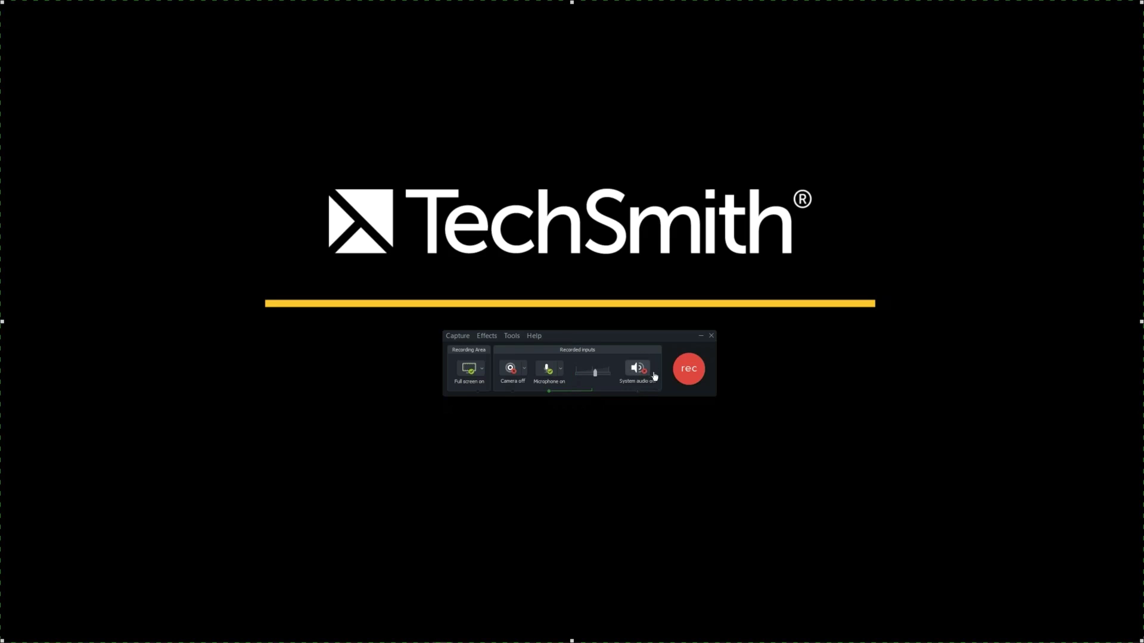
Review the recorder's microphone choices, turn on system audio recording and close the recorder.
{"action": "left_click", "coordinate": [560, 371]}
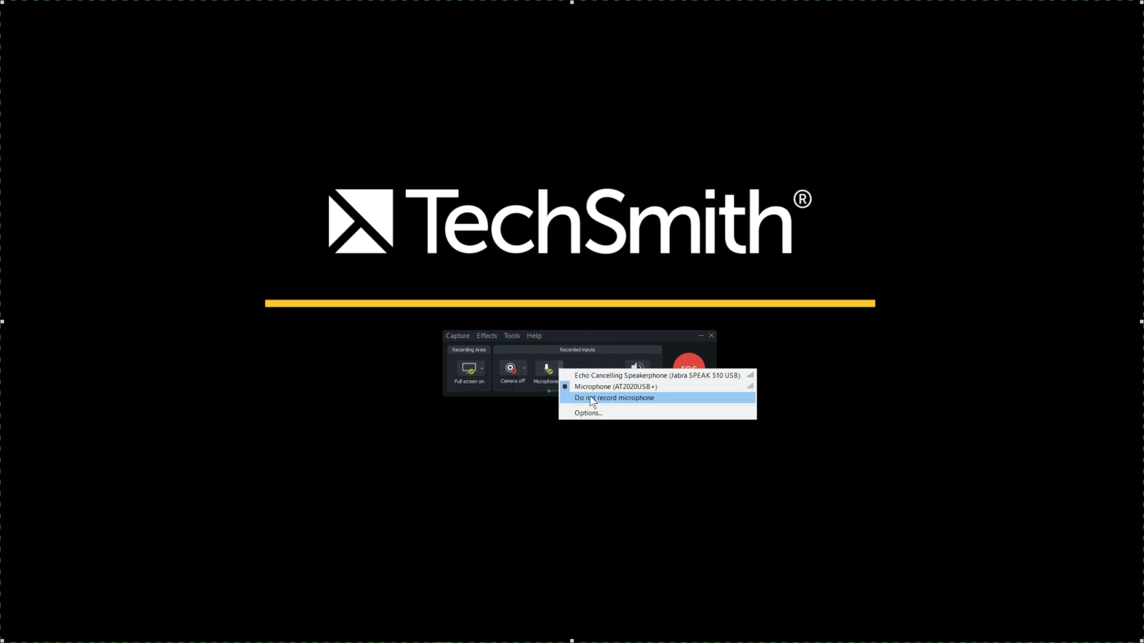
{"action": "left_click", "coordinate": [599, 342]}
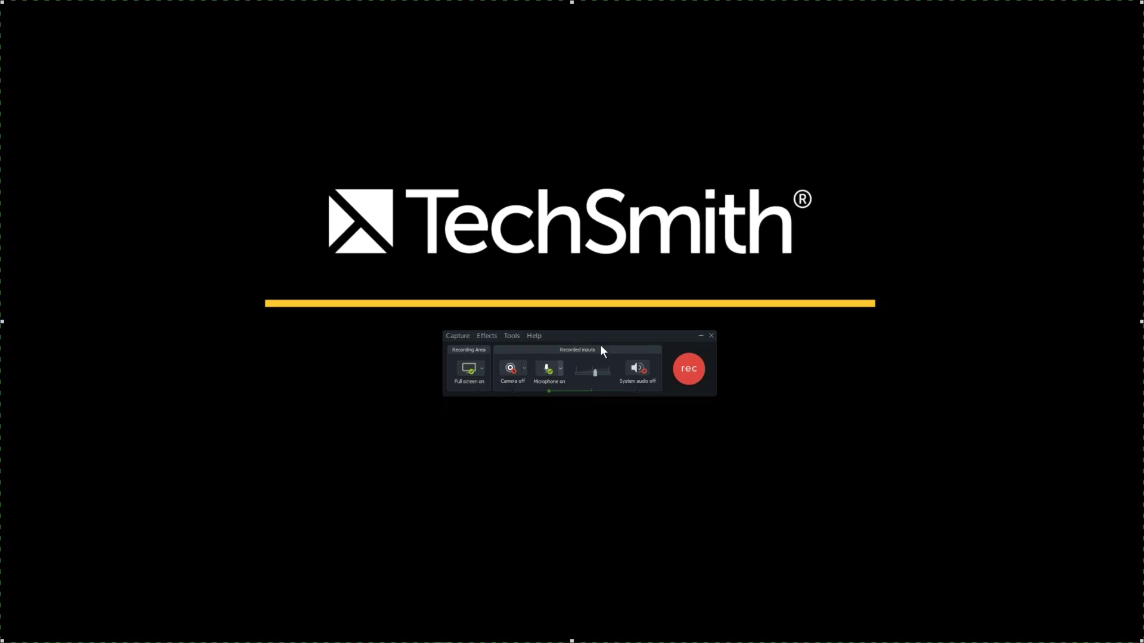
{"action": "left_click", "coordinate": [635, 369]}
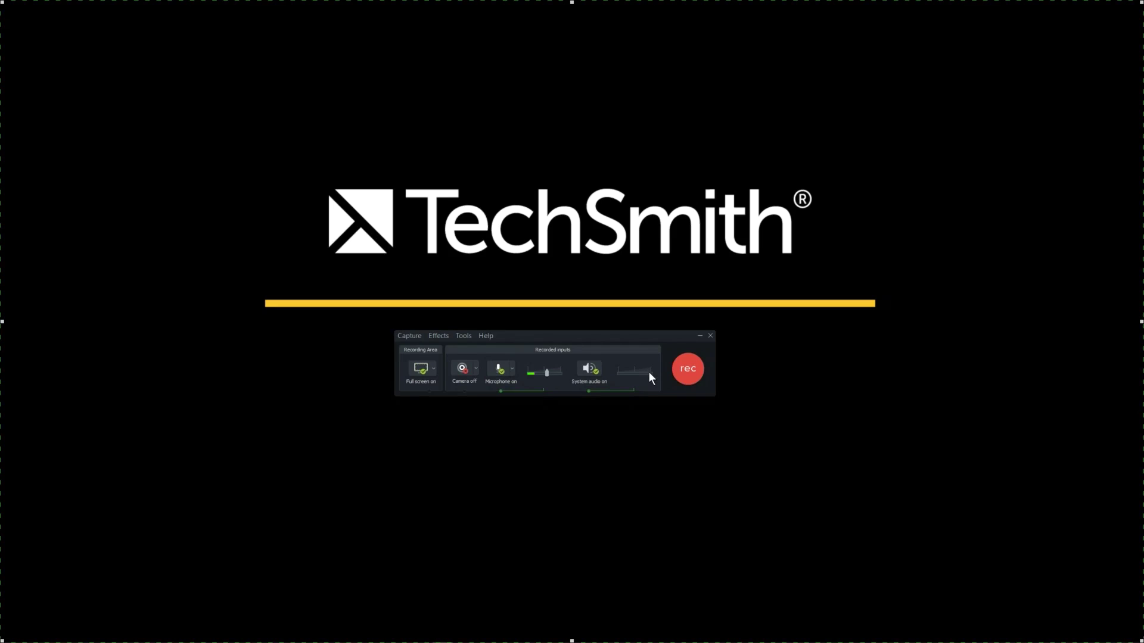
{"action": "left_click_drag", "start_coordinate": [626, 336], "coordinate": [655, 338]}
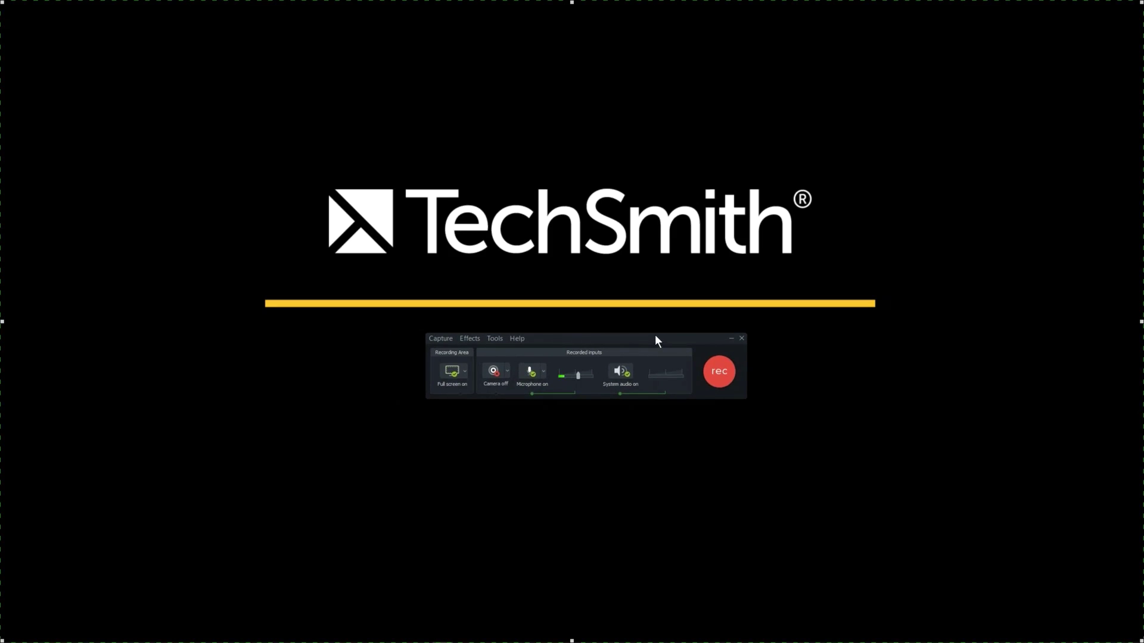
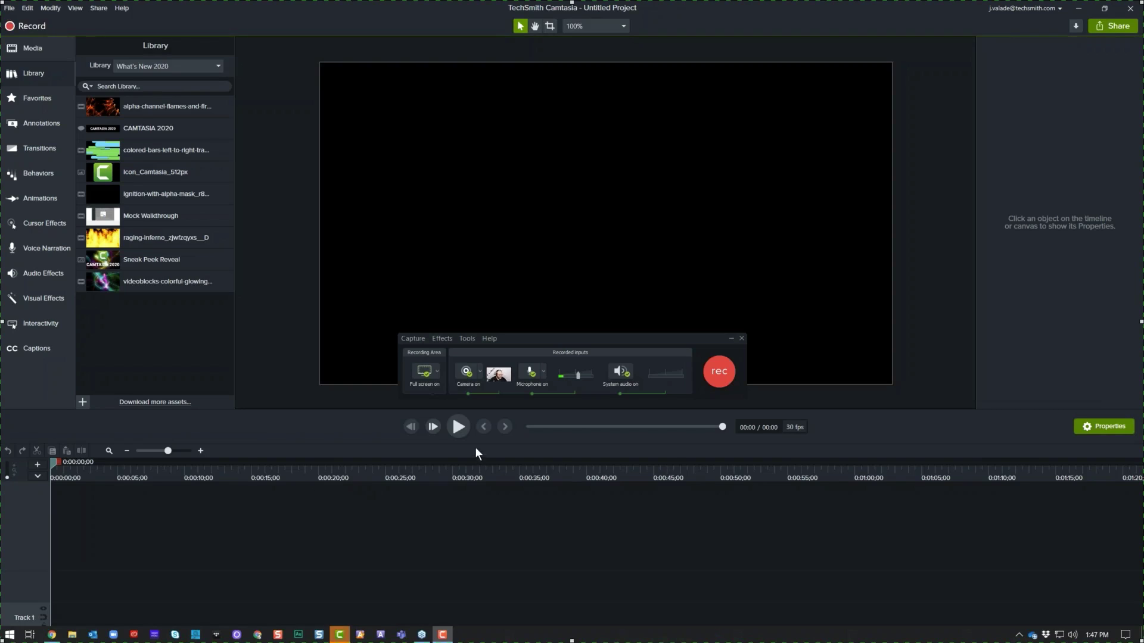
{"action": "left_click", "coordinate": [742, 339]}
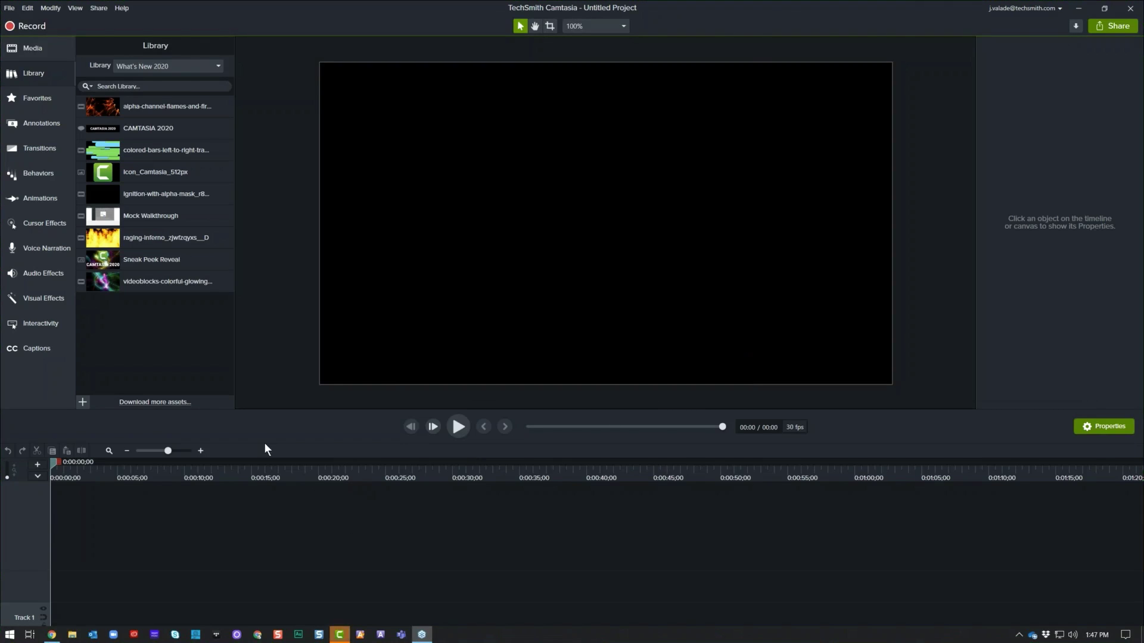
Create a new project from the Product Review - Physical Product template in the Template Manager.
{"action": "left_click", "coordinate": [9, 8]}
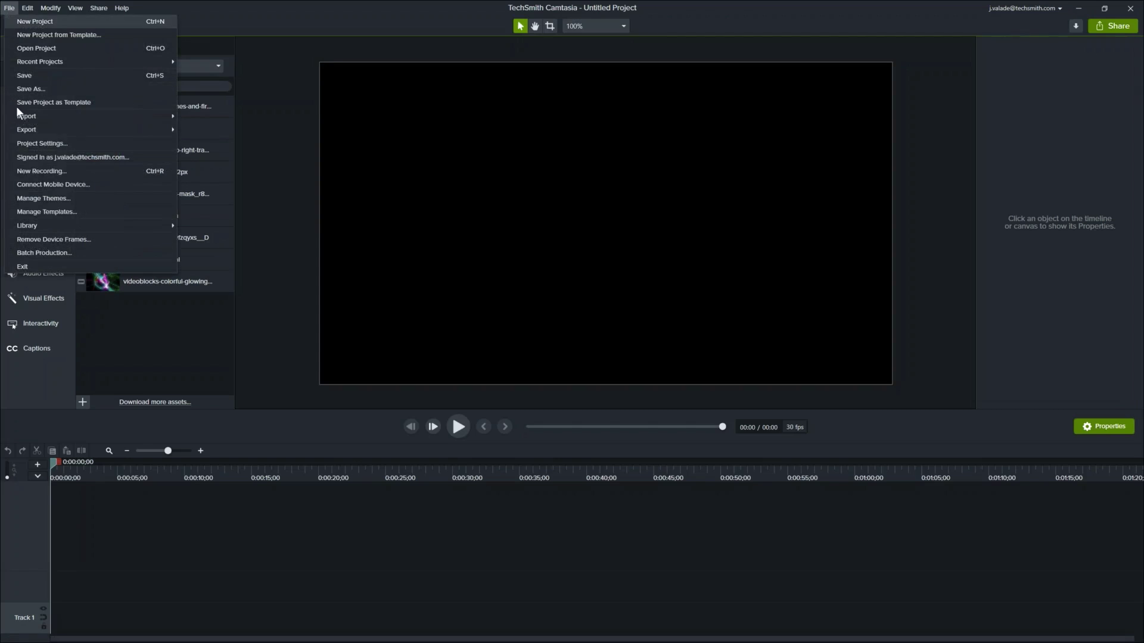
{"action": "left_click", "coordinate": [35, 212]}
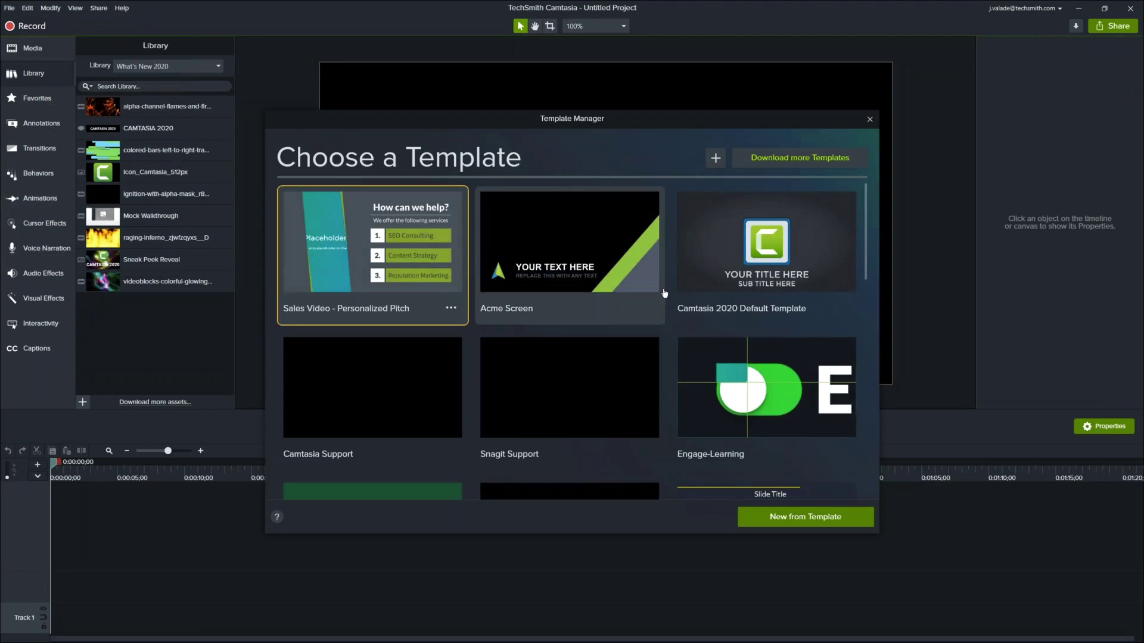
{"action": "scroll", "coordinate": [529, 261], "scroll_direction": "down", "scroll_amount": 4}
{"action": "scroll", "coordinate": [534, 270], "scroll_direction": "down", "scroll_amount": 6}
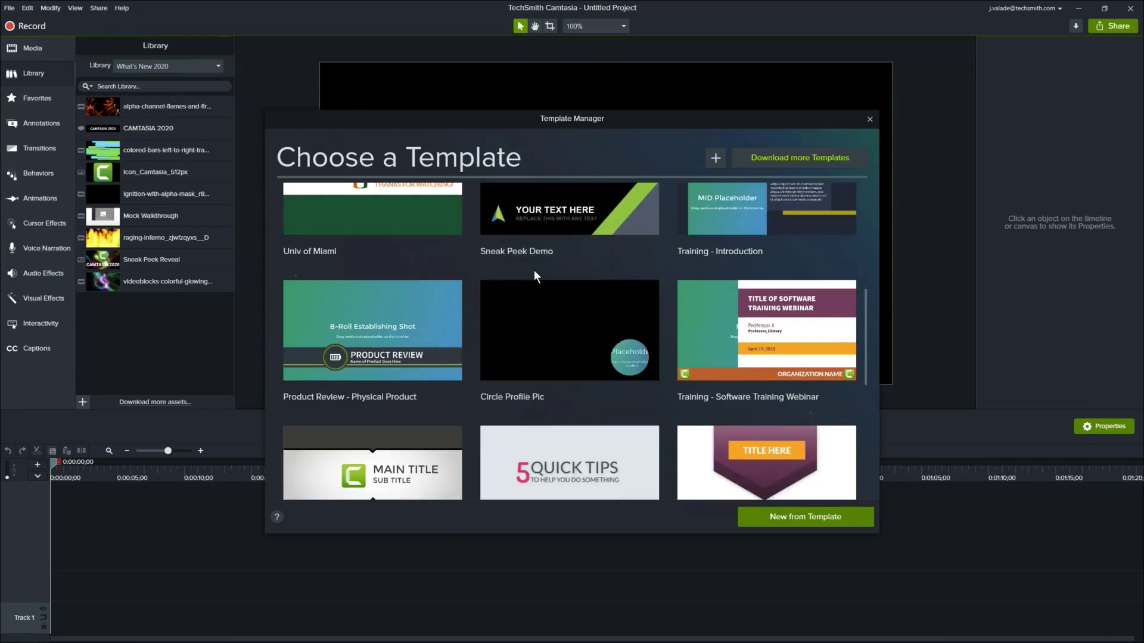
{"action": "double_click", "coordinate": [373, 244]}
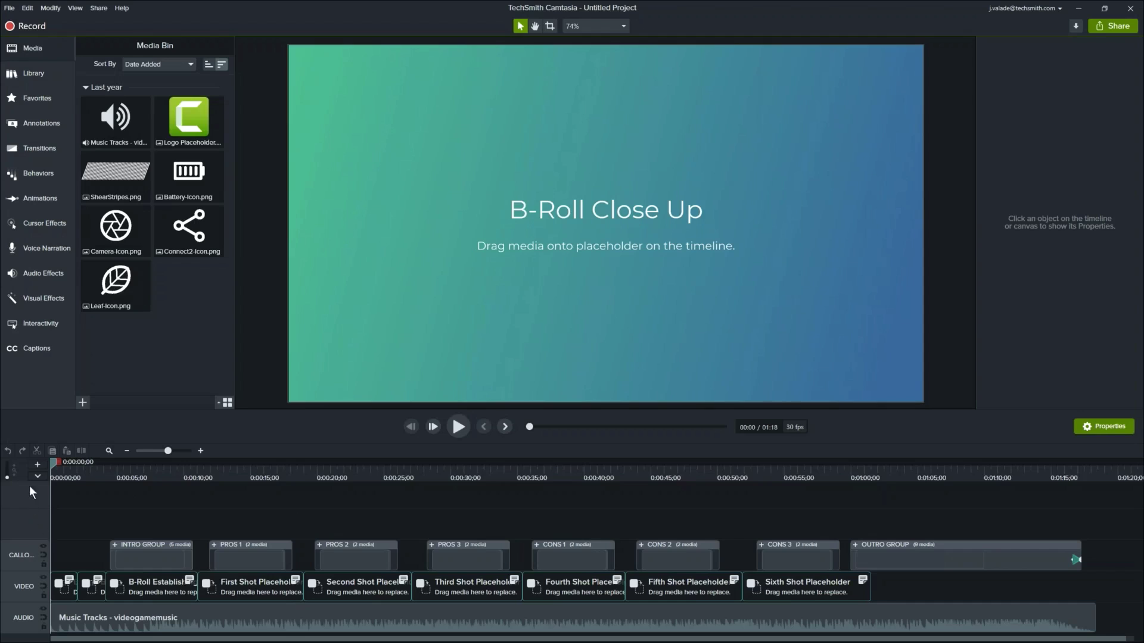
Add a new track above the callouts track and rename it with a greeting to a viewer.
{"action": "left_click", "coordinate": [36, 466]}
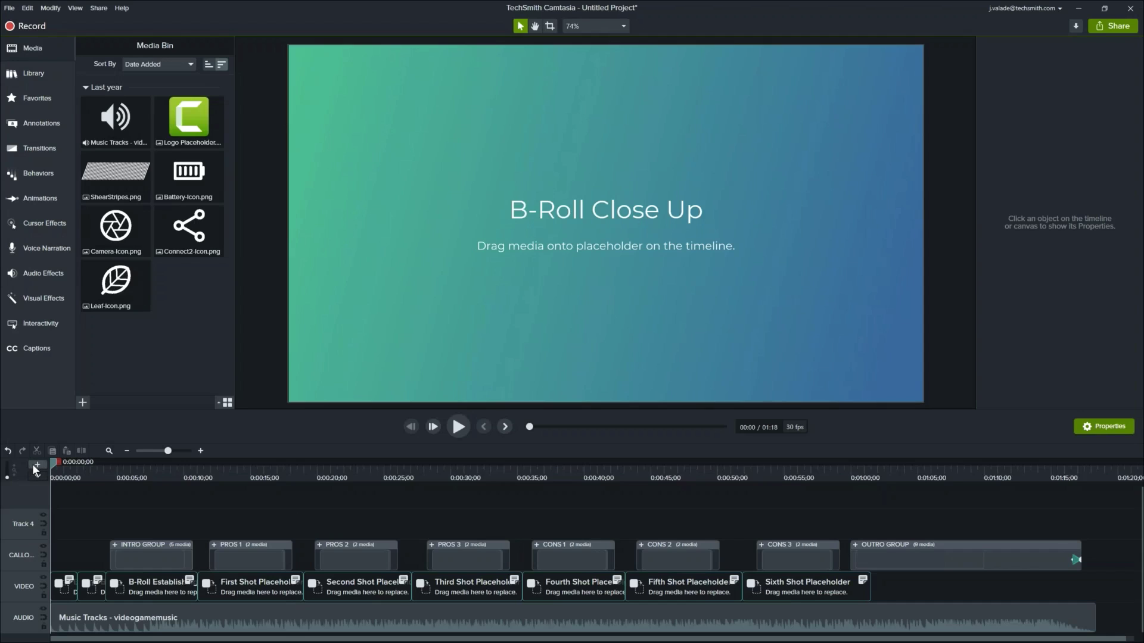
{"action": "right_click", "coordinate": [23, 525]}
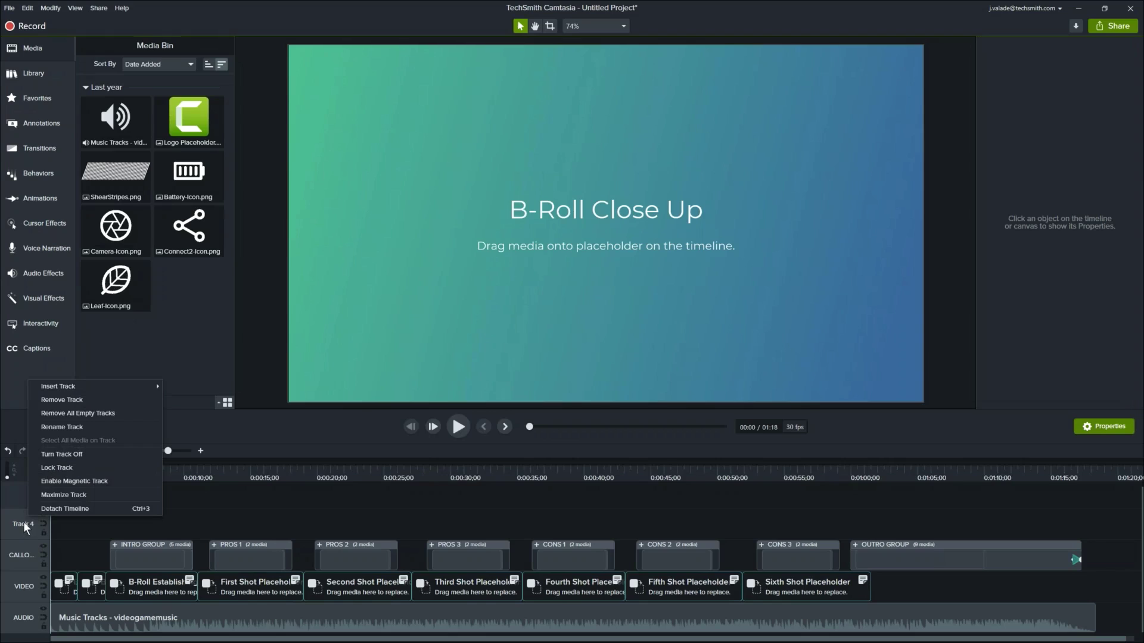
{"action": "left_click", "coordinate": [76, 426]}
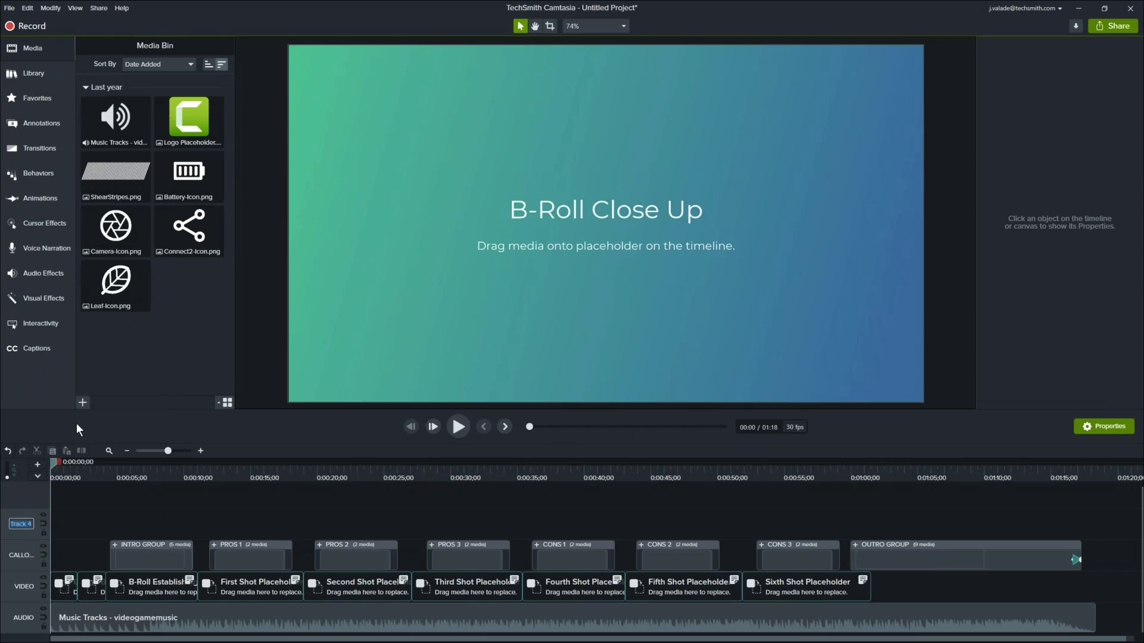
{"action": "type", "text": "Lauren"}
{"action": "key", "text": "Return"}
Open the Camtasia video tutorials web page and look through its Learn the Basics and All Tutorials sections.
{"action": "left_click", "coordinate": [124, 10]}
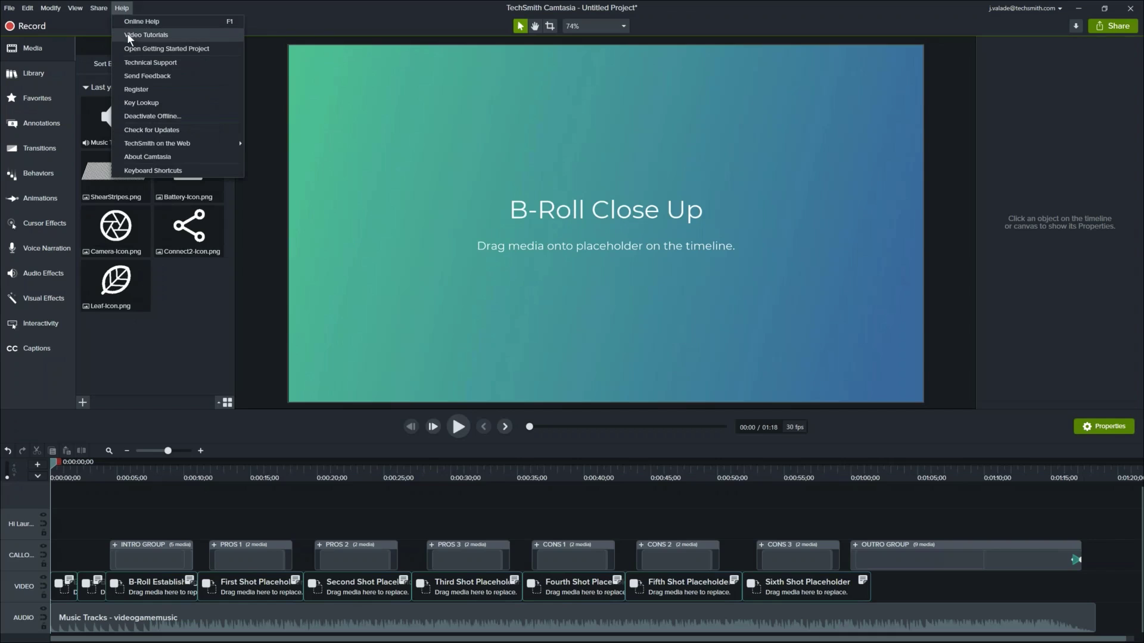
{"action": "left_click", "coordinate": [127, 33]}
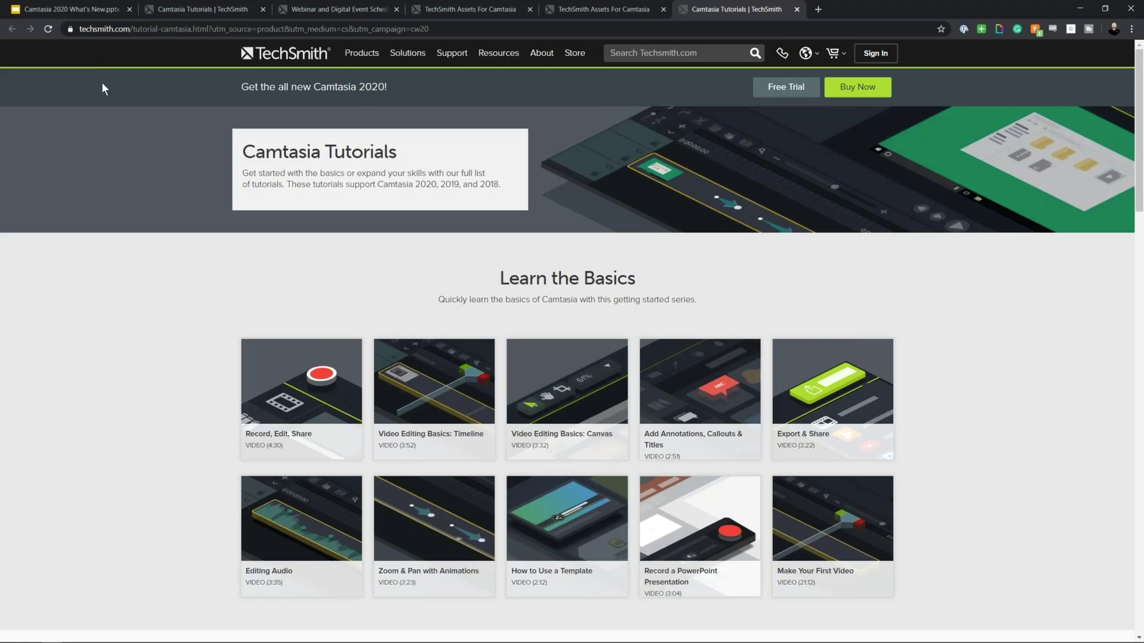
{"action": "scroll", "coordinate": [107, 92], "scroll_direction": "down", "scroll_amount": 3}
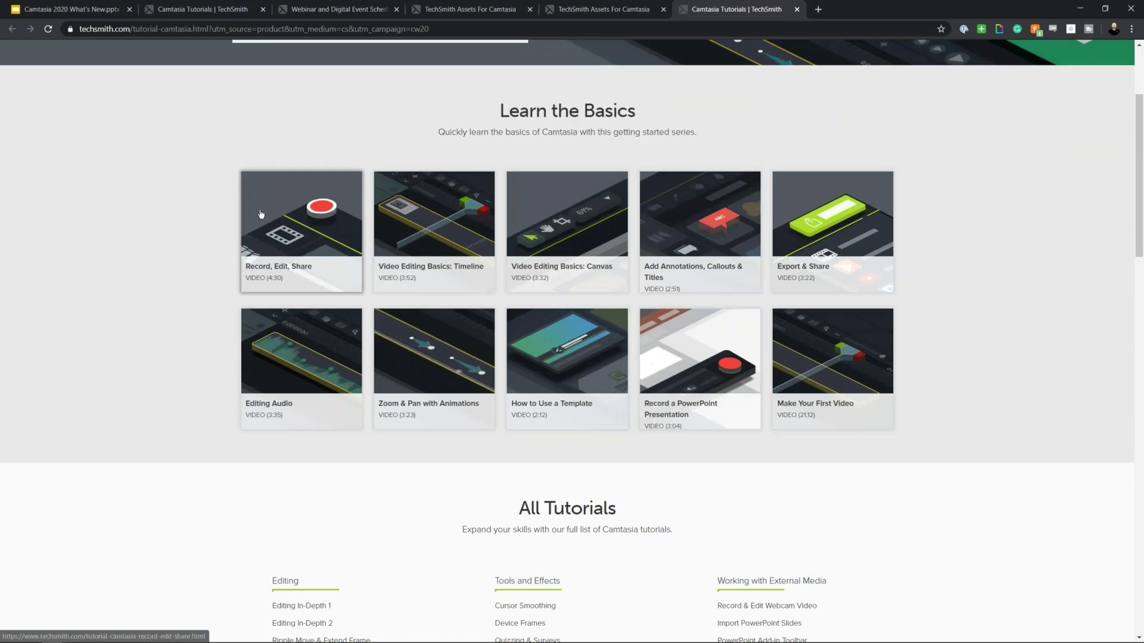
{"action": "mouse_move", "coordinate": [260, 214]}
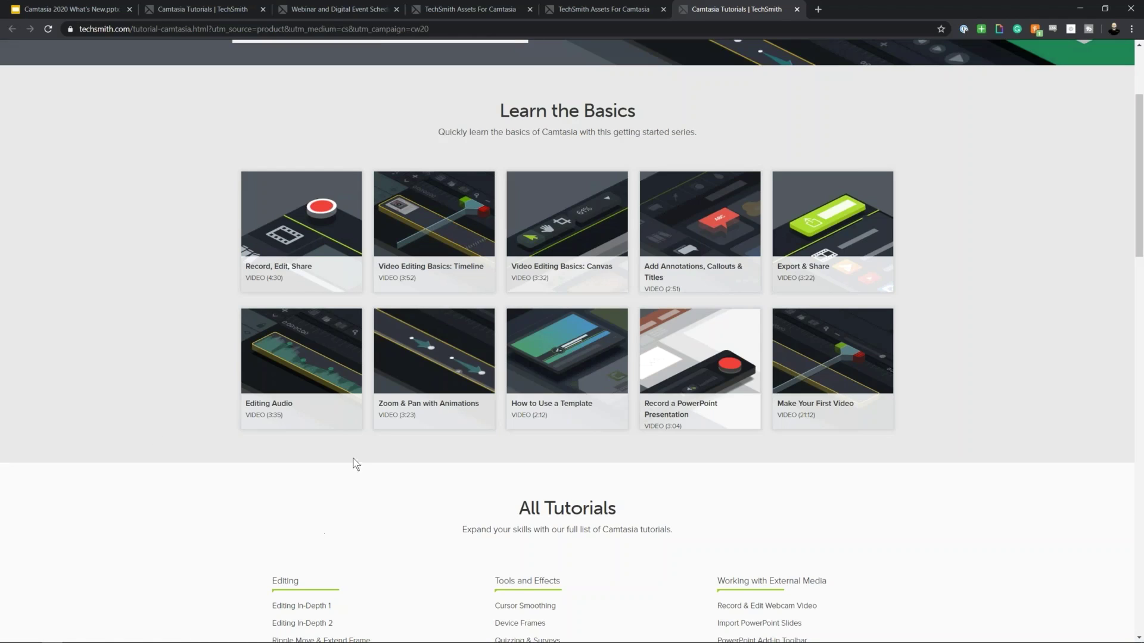
{"action": "mouse_move", "coordinate": [521, 393]}
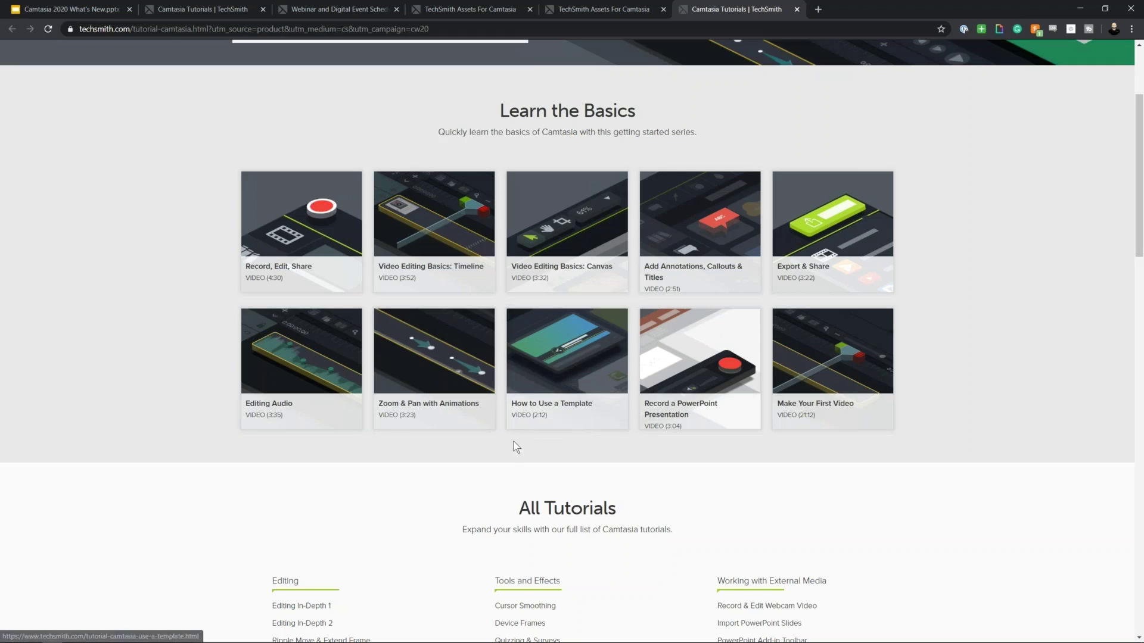
{"action": "scroll", "coordinate": [516, 458], "scroll_direction": "down", "scroll_amount": 5}
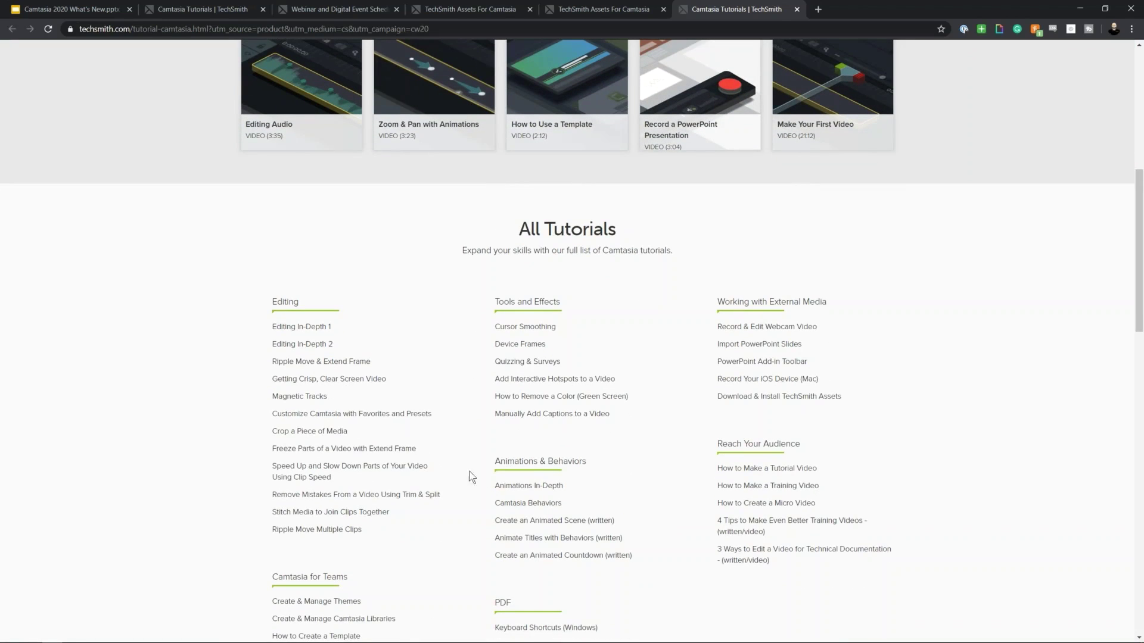
{"action": "scroll", "coordinate": [505, 461], "scroll_direction": "up", "scroll_amount": 1}
{"action": "scroll", "coordinate": [505, 462], "scroll_direction": "up", "scroll_amount": 5}
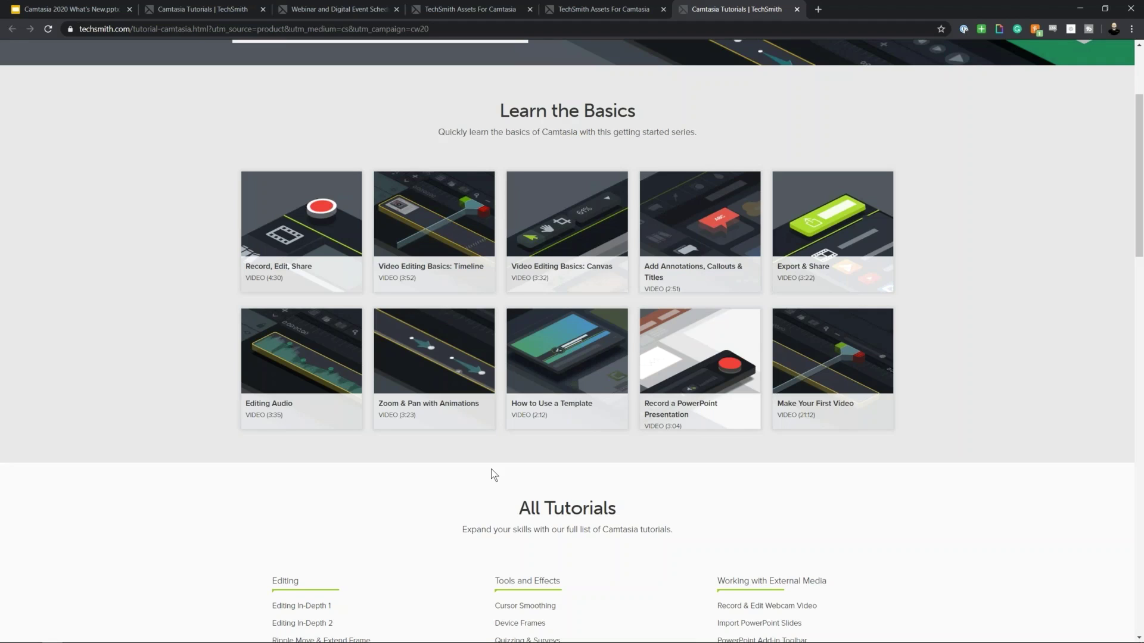
Switch back to Camtasia and start a new blank project, discarding the template project's changes.
{"action": "key", "text": "alt+Tab"}
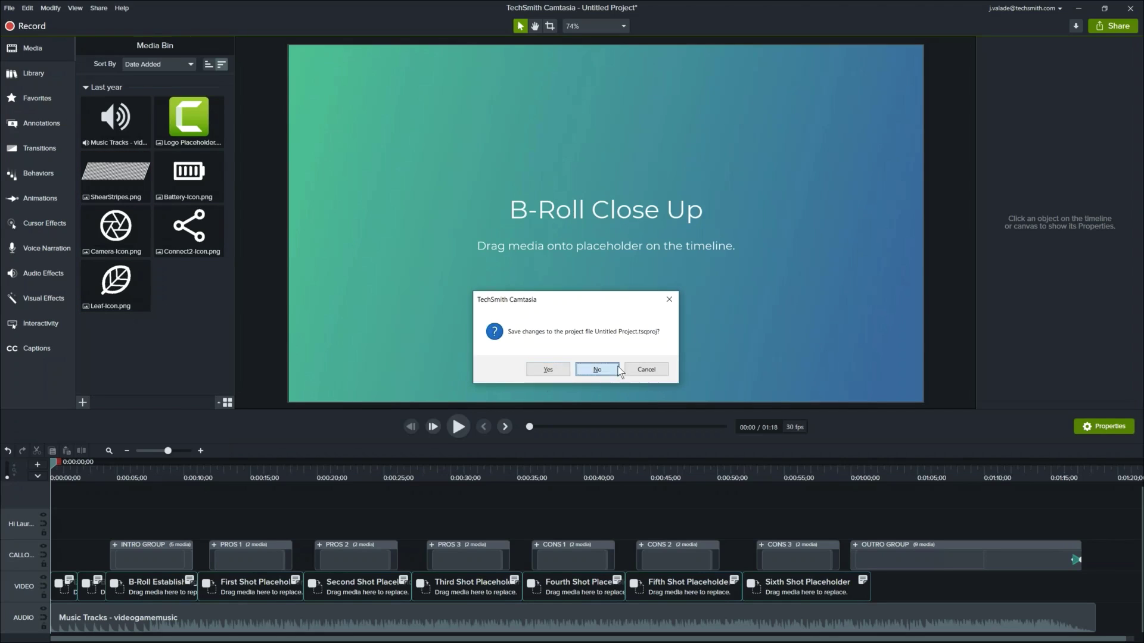
{"action": "left_click", "coordinate": [594, 373]}
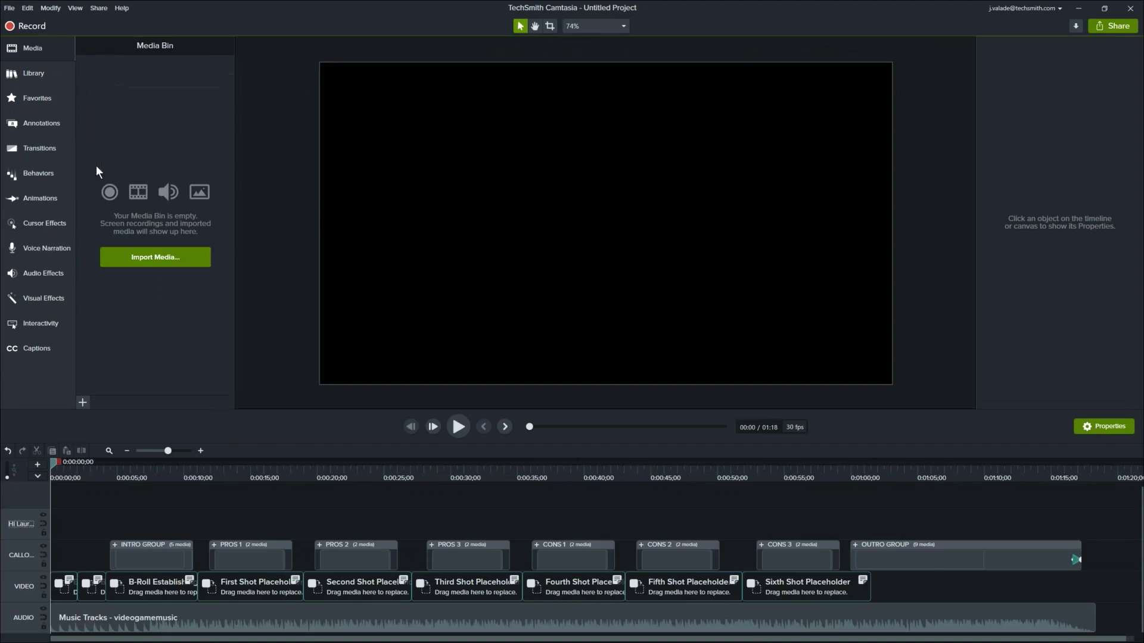
Add the rectangular speech bubble callout from the ACME theme to the canvas and change its theme to Apple Cinnamon.
{"action": "left_click", "coordinate": [37, 124]}
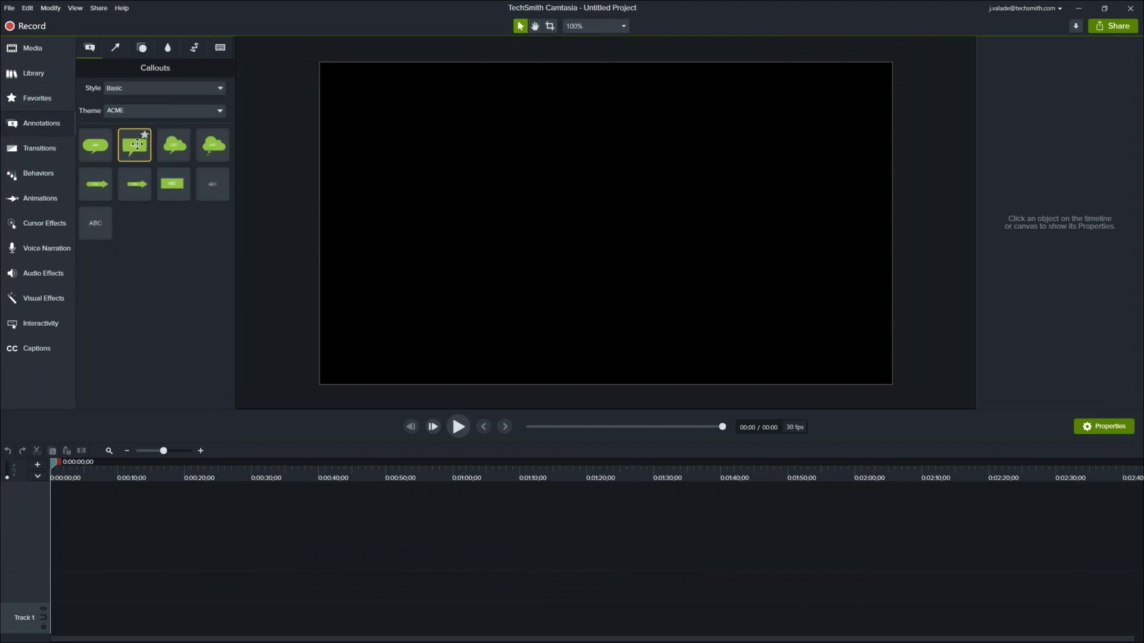
{"action": "left_click_drag", "start_coordinate": [134, 145], "coordinate": [562, 237]}
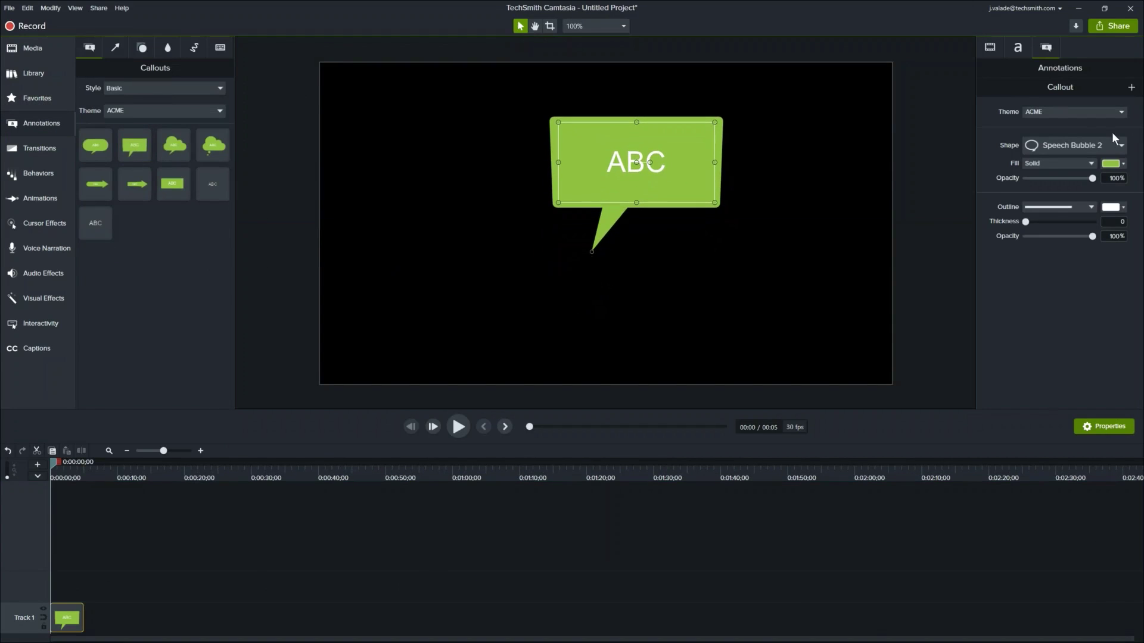
{"action": "left_click", "coordinate": [1085, 113]}
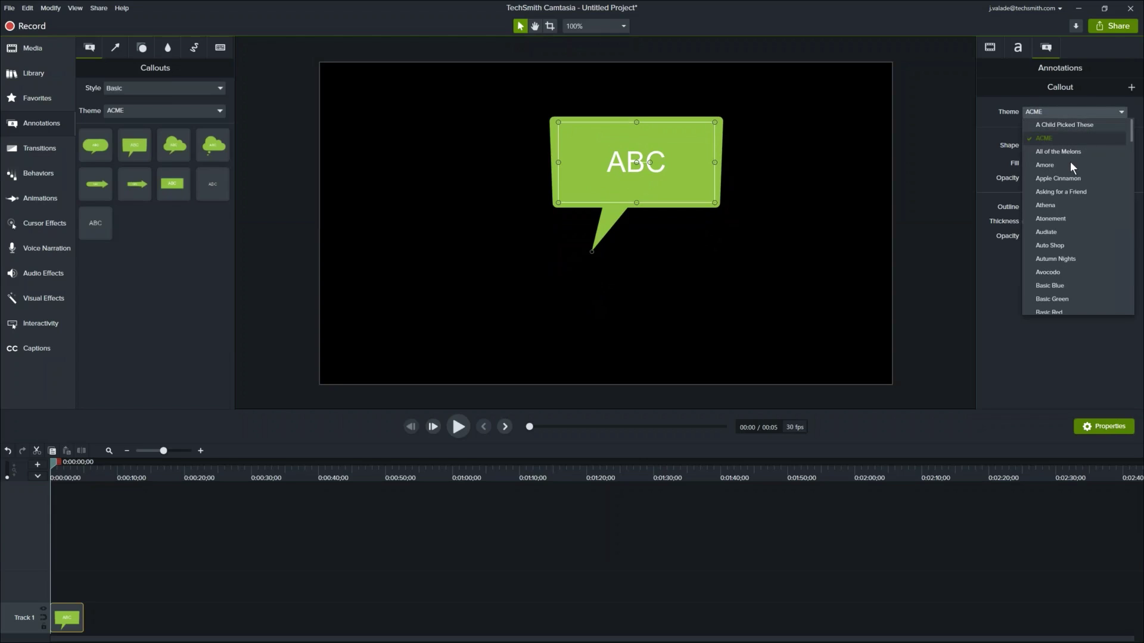
{"action": "left_click", "coordinate": [1055, 179]}
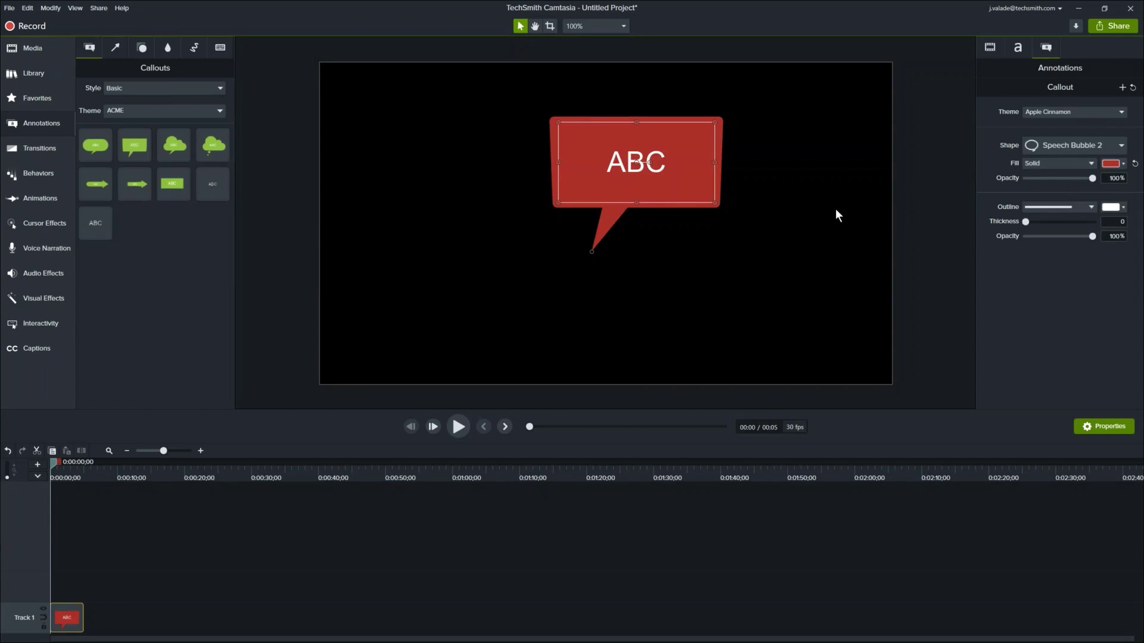
Extend the callout clip on Track 1 to about 36 seconds and add it to the What's New 2020 library with canvas size.
{"action": "right_click", "coordinate": [67, 619]}
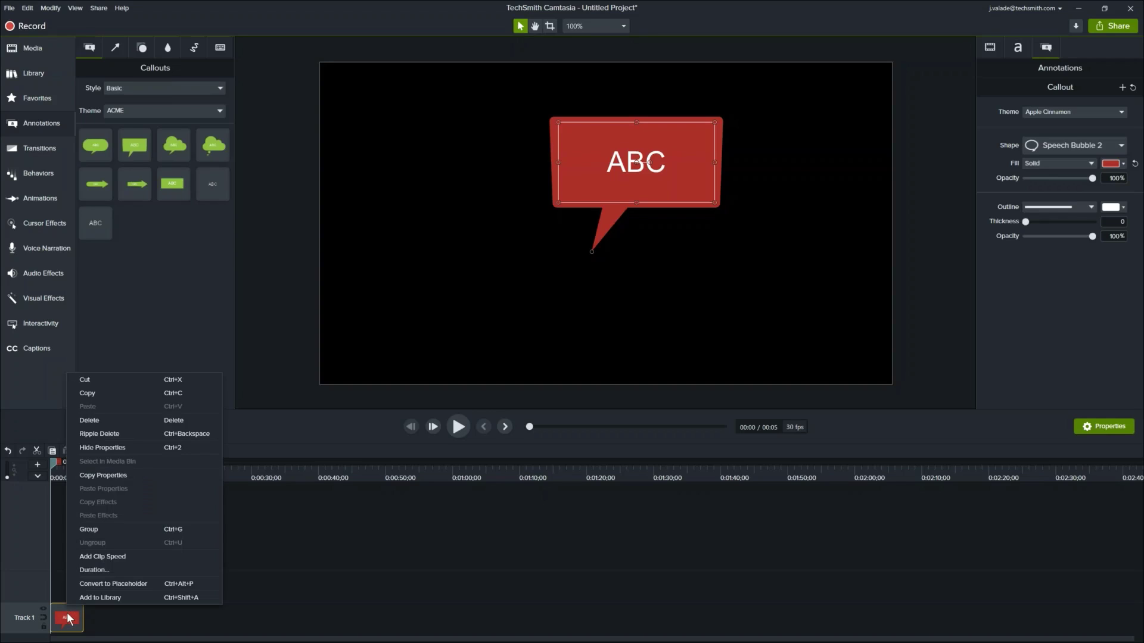
{"action": "left_click", "coordinate": [308, 442]}
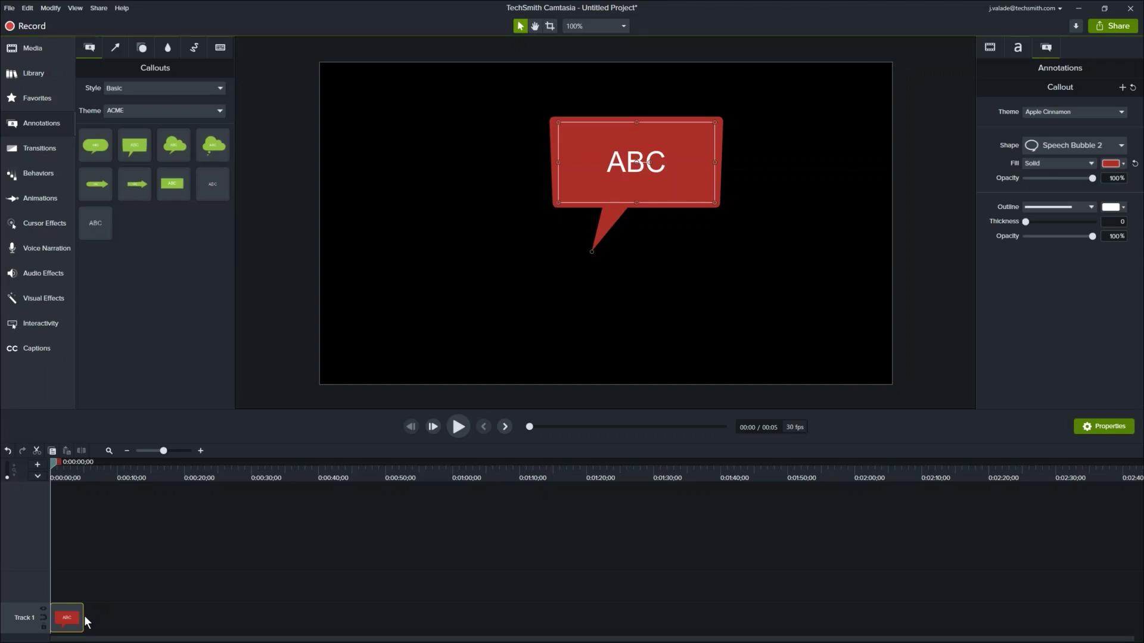
{"action": "left_click_drag", "start_coordinate": [83, 617], "coordinate": [297, 617]}
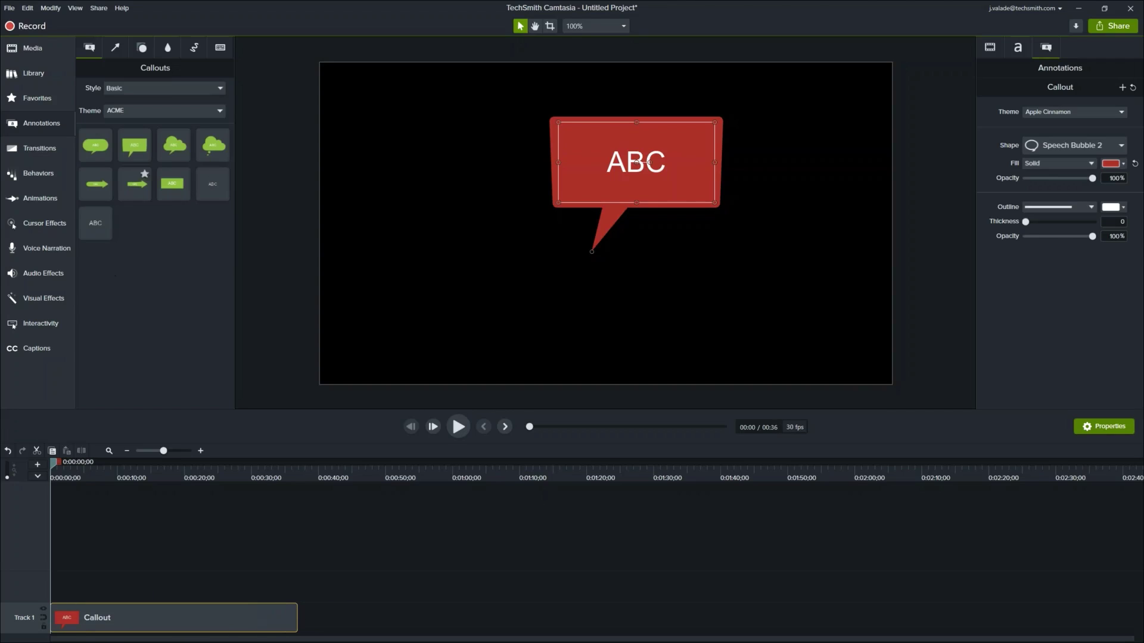
{"action": "left_click", "coordinate": [27, 49]}
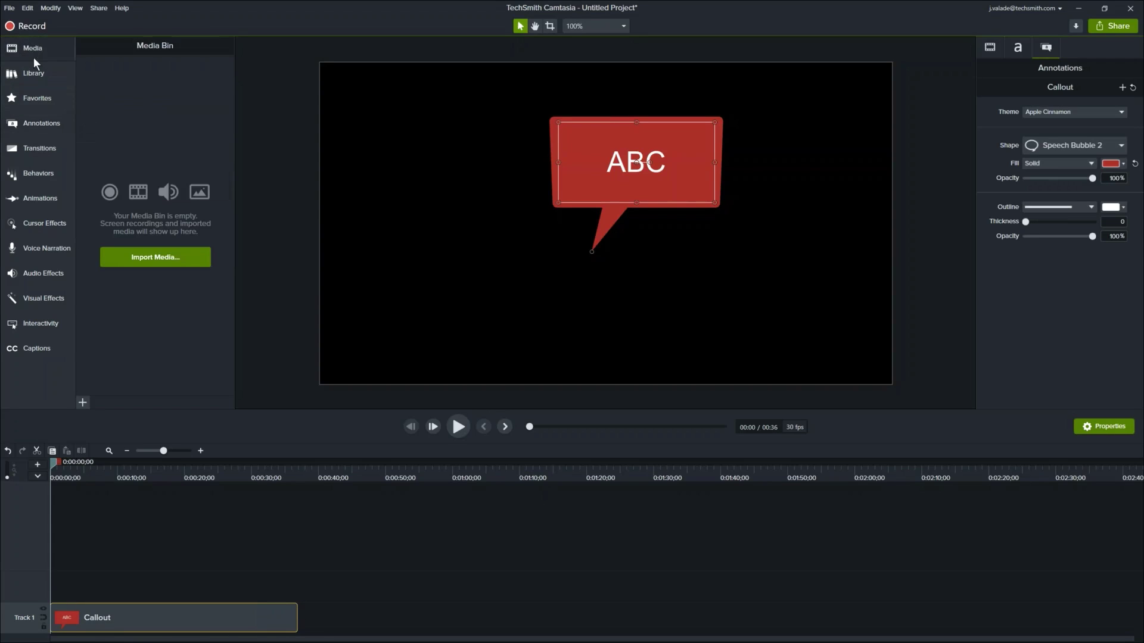
{"action": "right_click", "coordinate": [99, 613]}
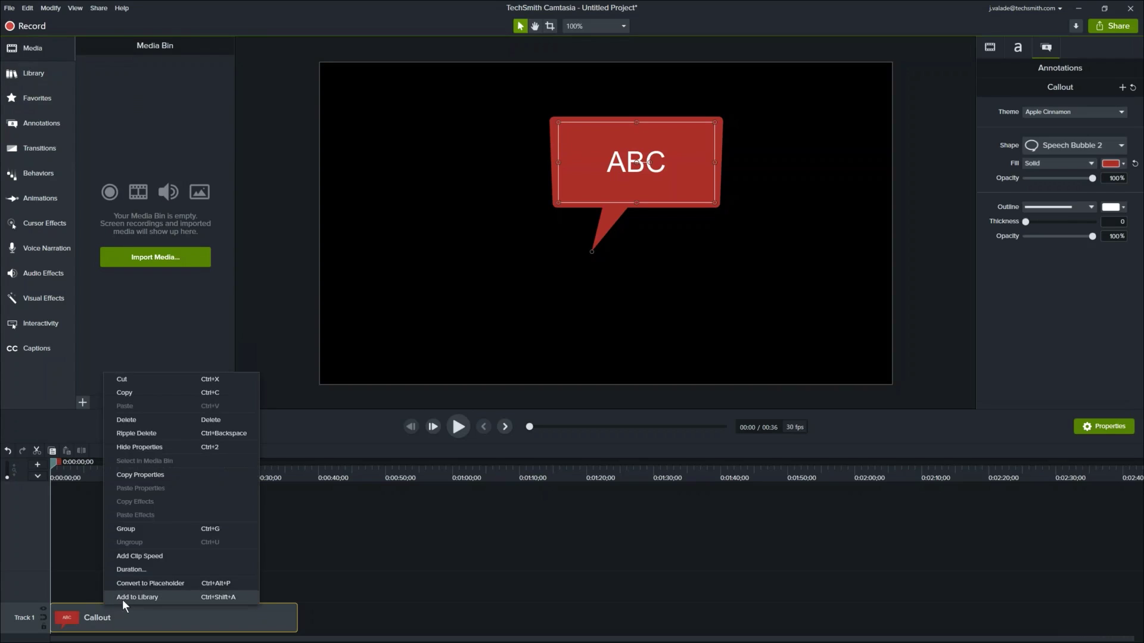
{"action": "left_click", "coordinate": [123, 598]}
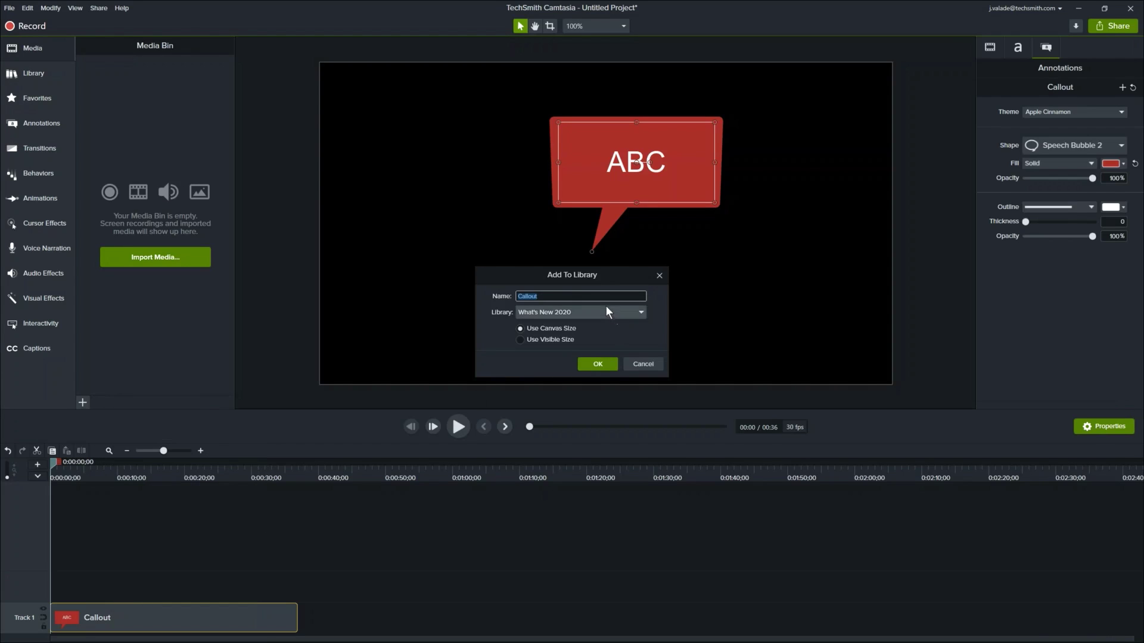
{"action": "left_click", "coordinate": [583, 364]}
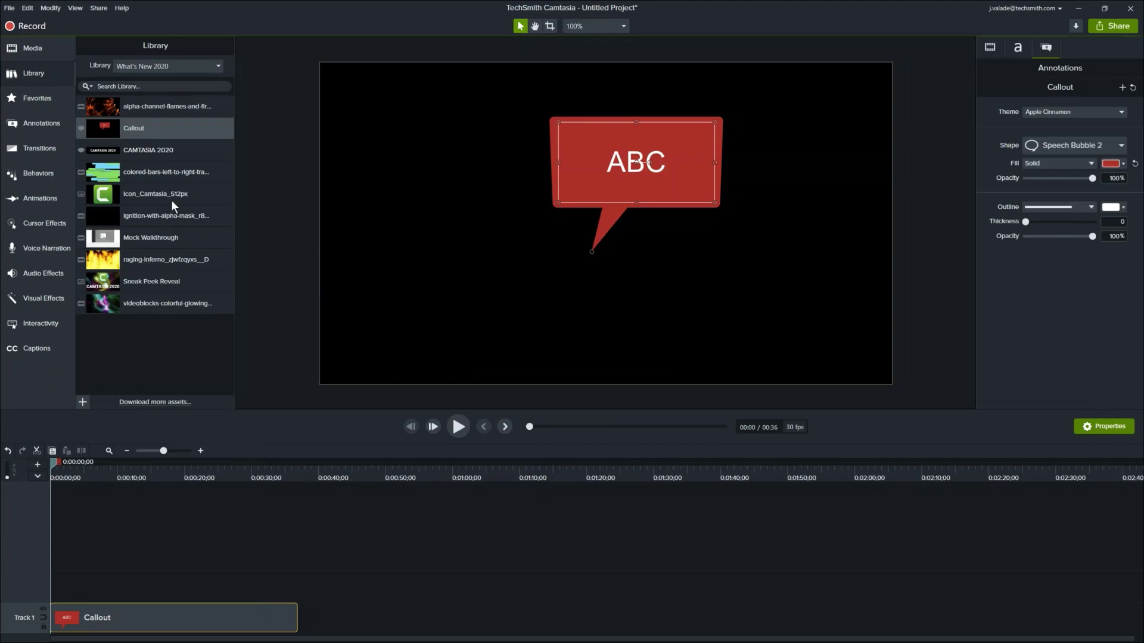
Place the Callout asset from the library on the left half of the canvas and save it as a user callout preset.
{"action": "right_click", "coordinate": [145, 127]}
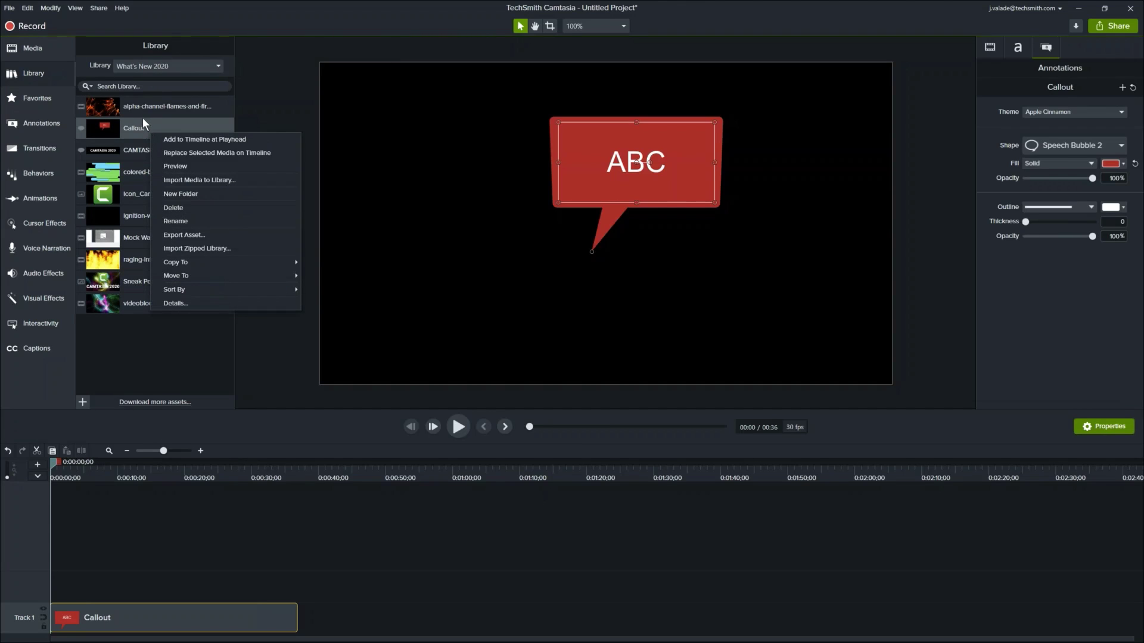
{"action": "left_click_drag", "start_coordinate": [137, 127], "coordinate": [415, 227]}
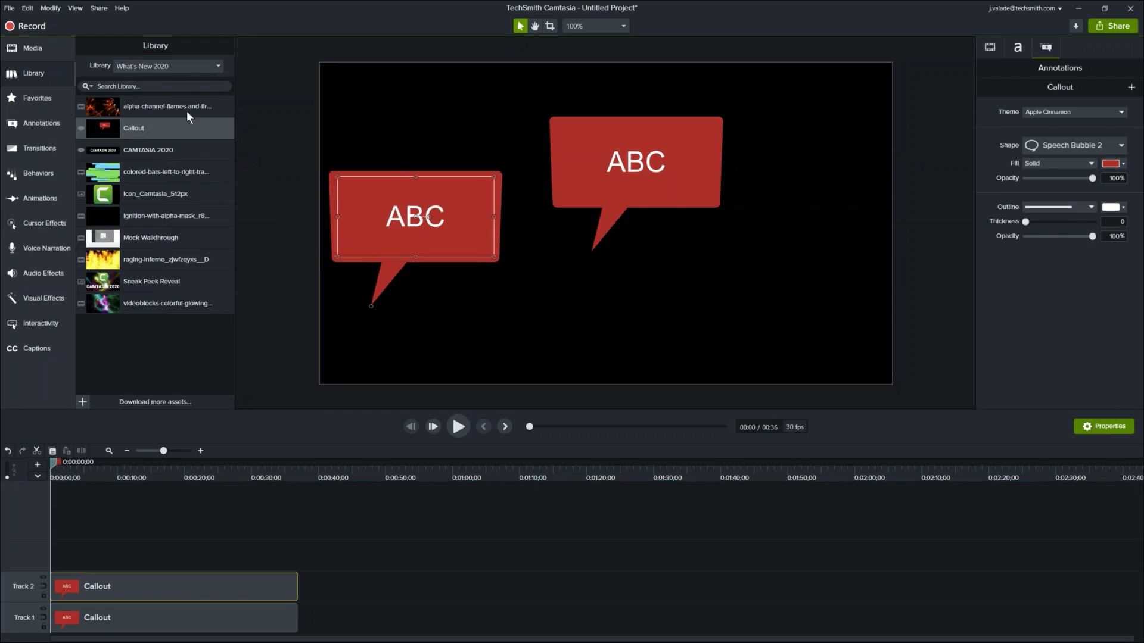
{"action": "left_click", "coordinate": [62, 51]}
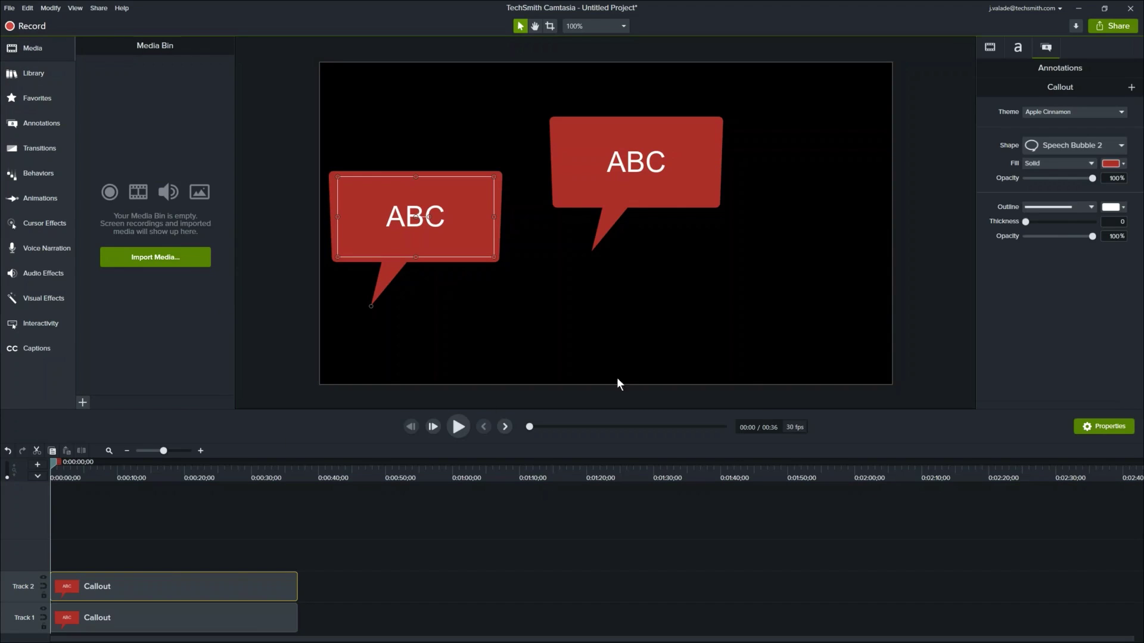
{"action": "left_click", "coordinate": [1131, 88]}
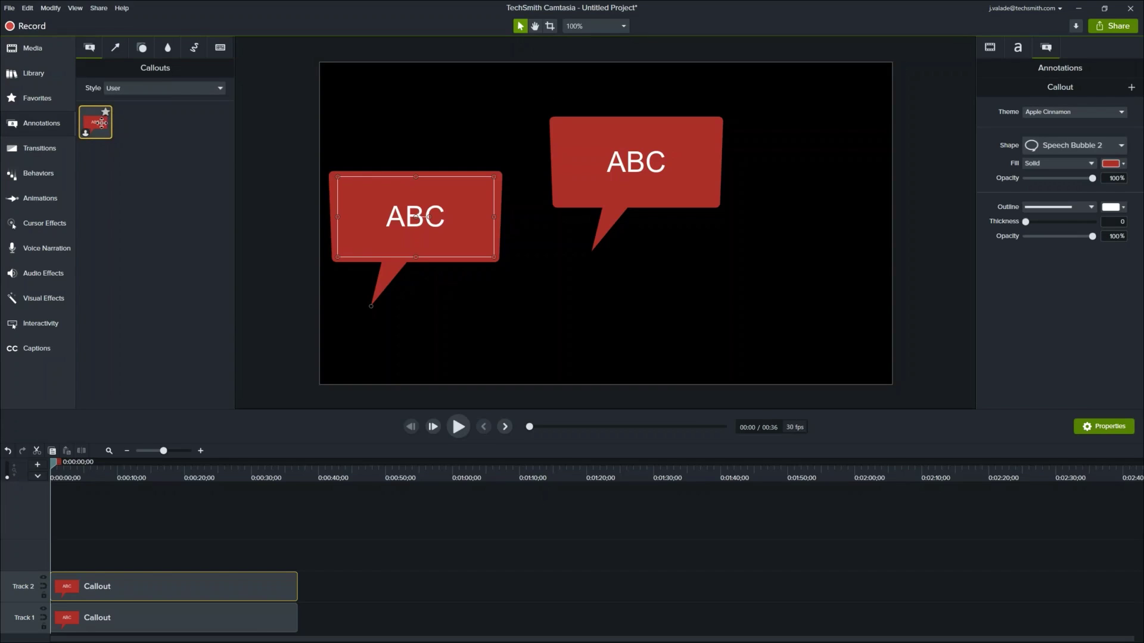
Move the original callout slightly right, give it a white outline with thickness 31, and save it as another user callout preset.
{"action": "left_click_drag", "start_coordinate": [640, 158], "coordinate": [704, 154]}
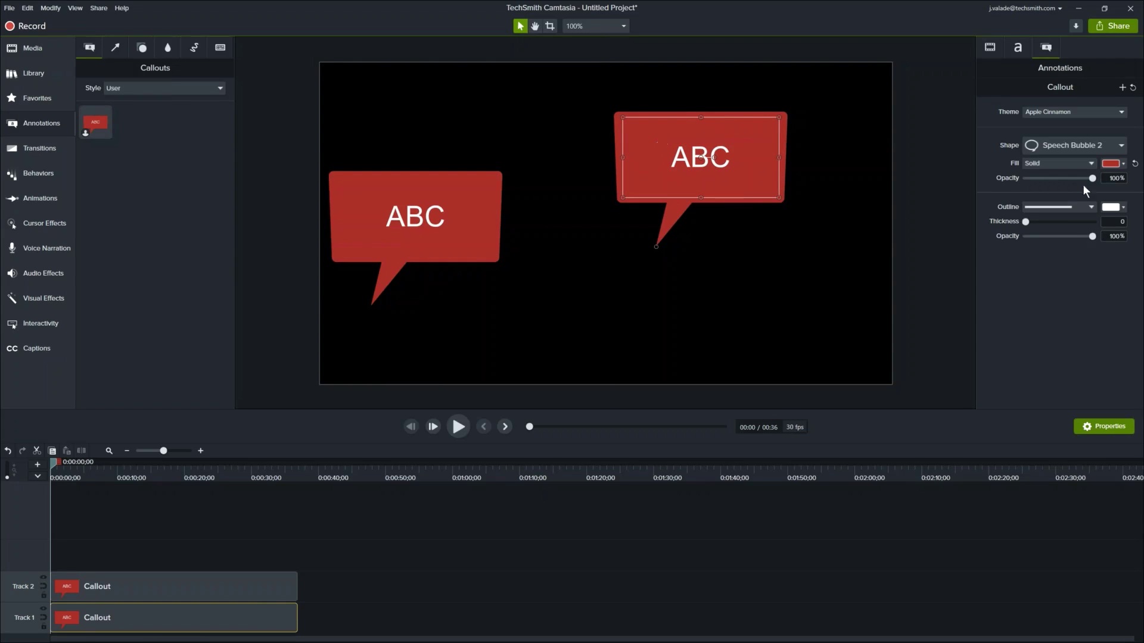
{"action": "left_click_drag", "start_coordinate": [1025, 222], "coordinate": [1046, 221]}
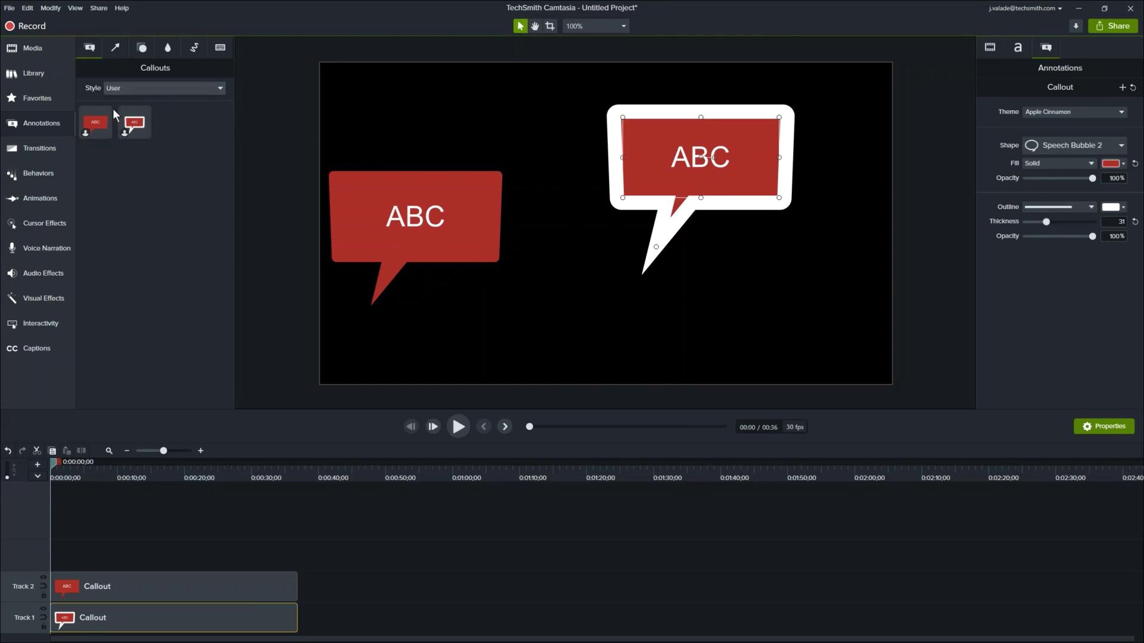
{"action": "left_click", "coordinate": [174, 89]}
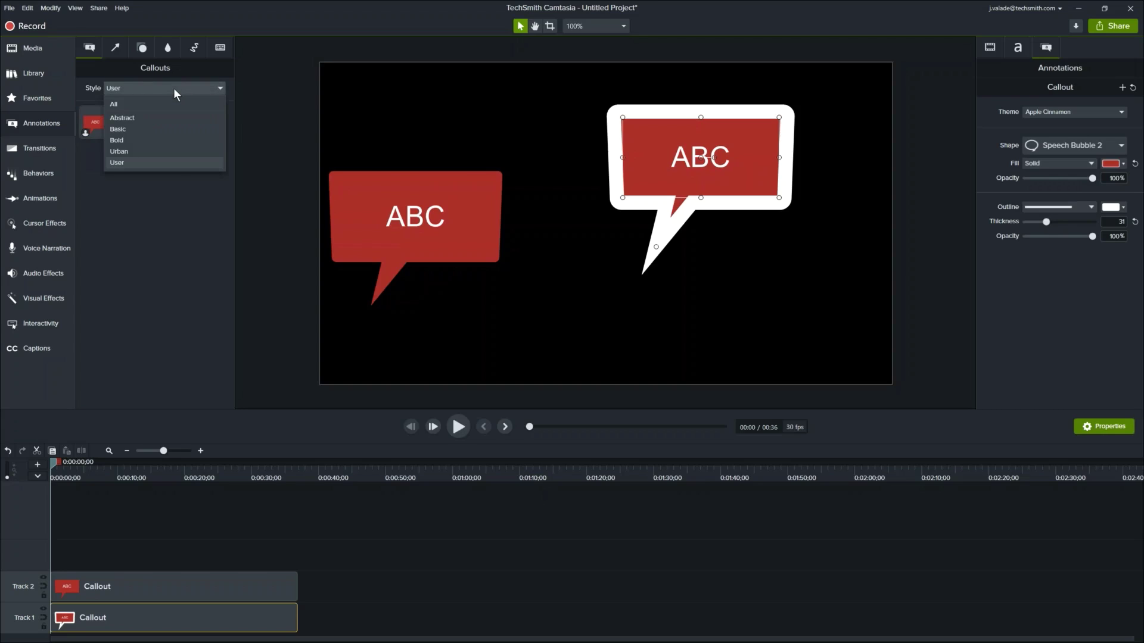
{"action": "left_click", "coordinate": [169, 190]}
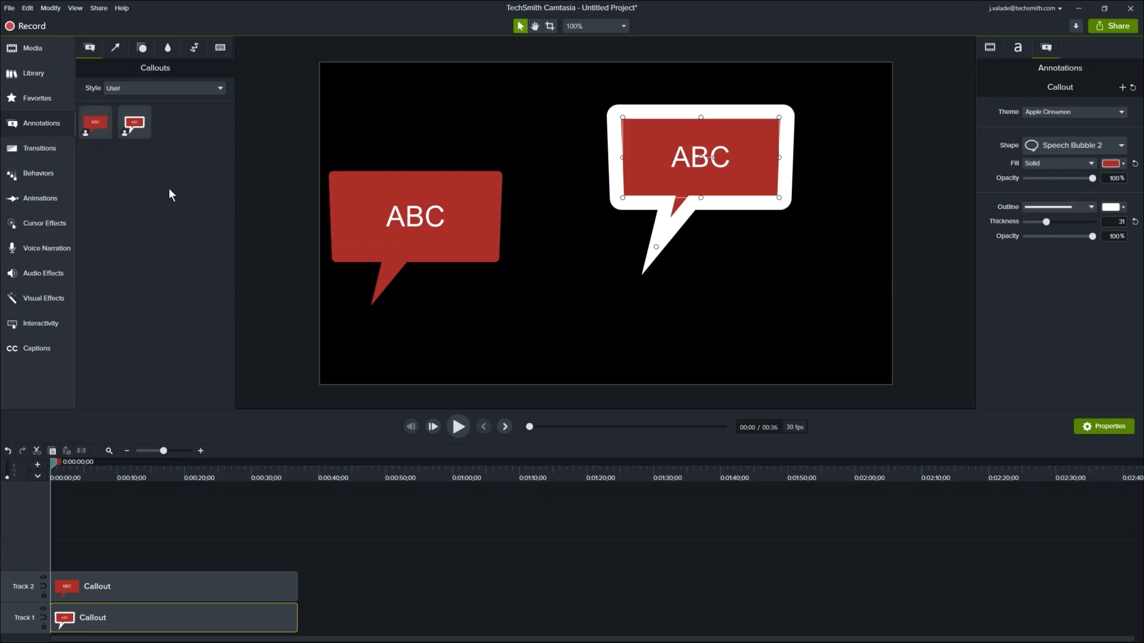
Mark the white-outlined user callout as a favorite and show the favorites collection.
{"action": "left_click", "coordinate": [144, 112]}
{"action": "left_click", "coordinate": [27, 100]}
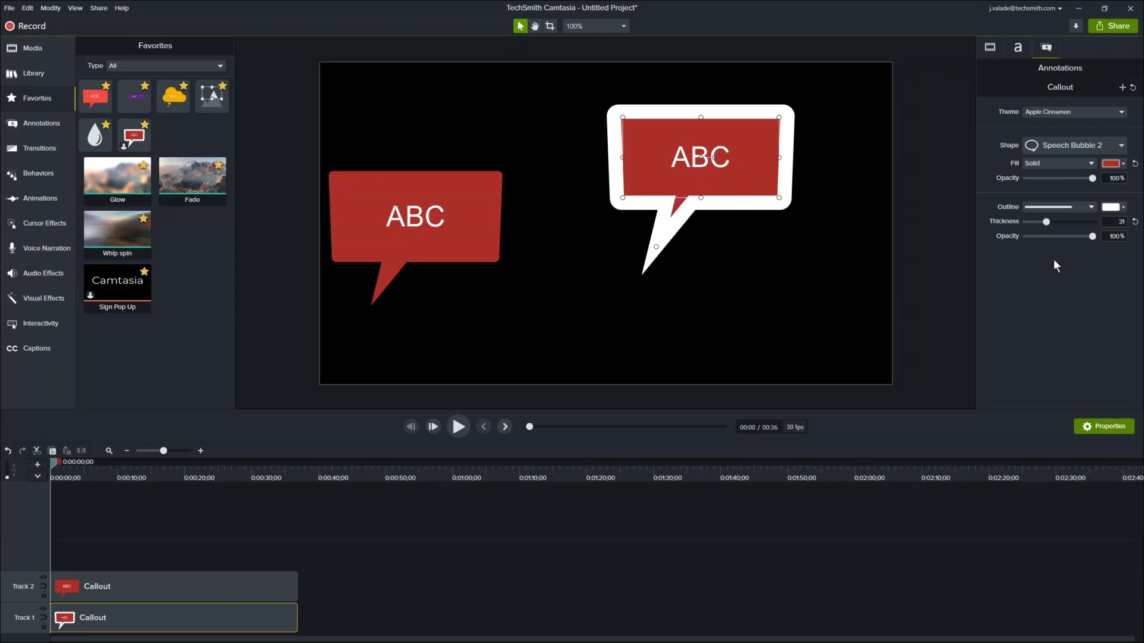
Open the Camtasia Recorder, inspect its recorded inputs and enlarged webcam preview, and close the recorder.
{"action": "left_click", "coordinate": [35, 27]}
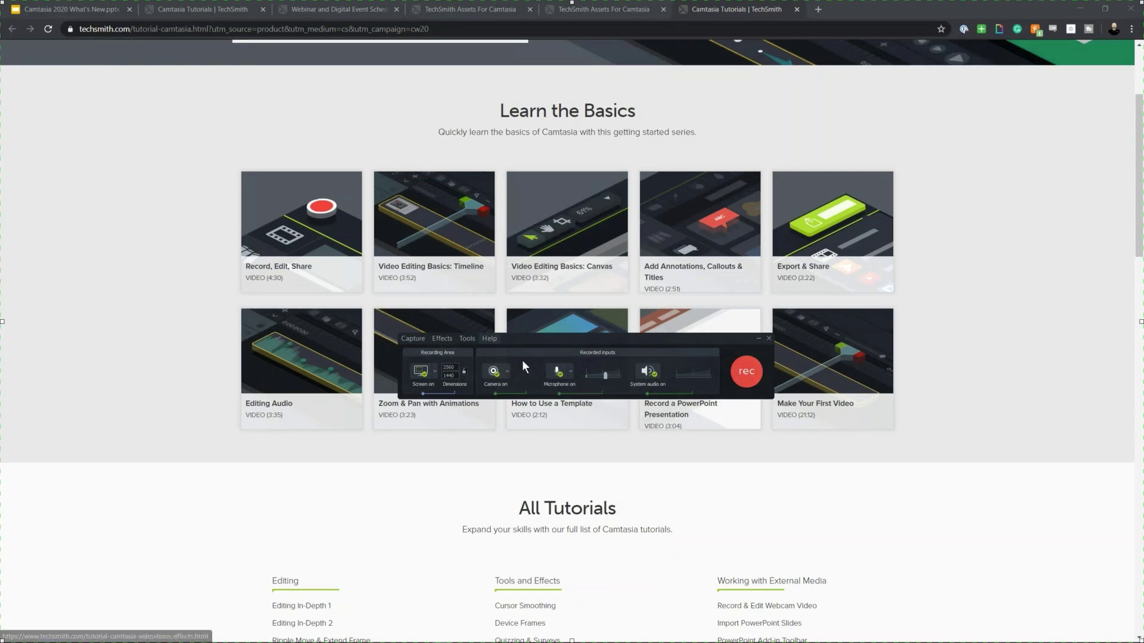
{"action": "mouse_move", "coordinate": [525, 374]}
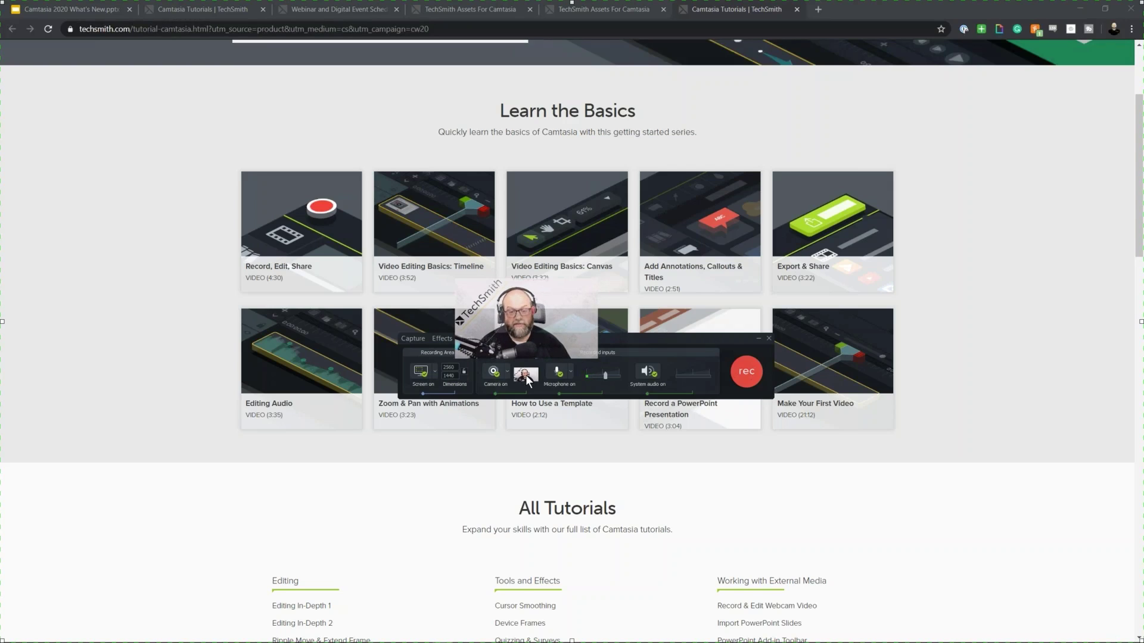
{"action": "left_click", "coordinate": [756, 339]}
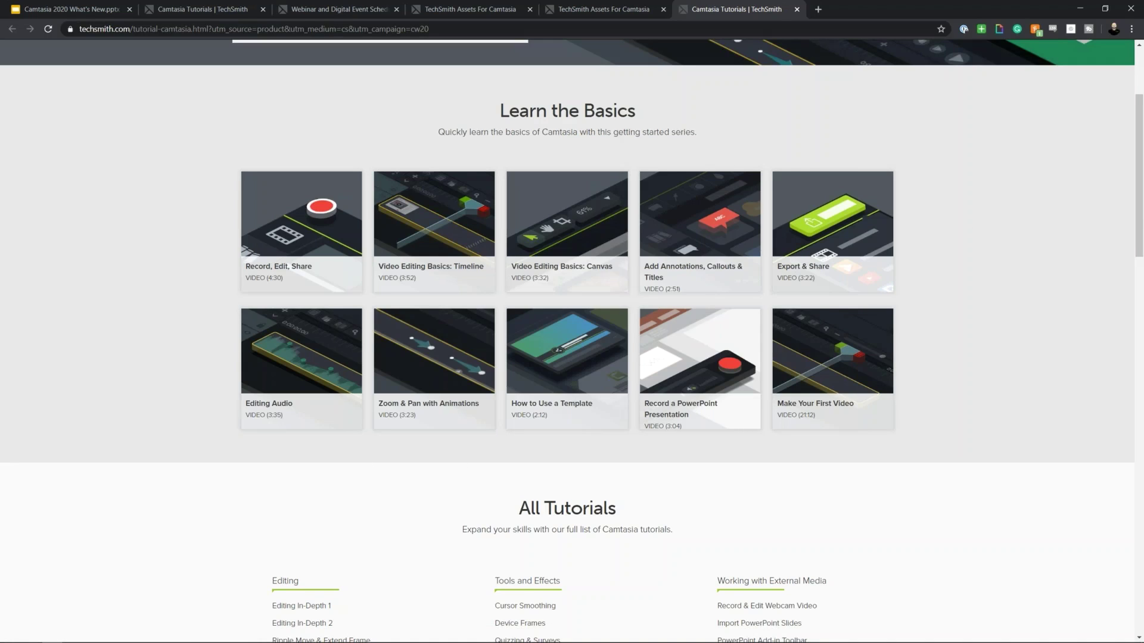
{"action": "key", "text": "alt+Tab"}
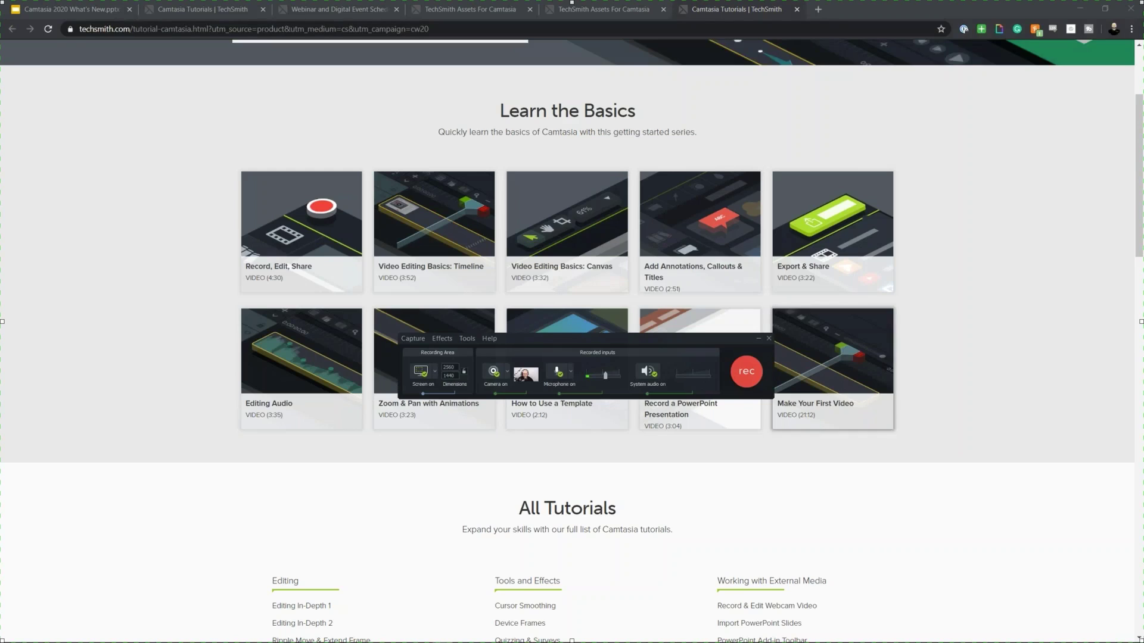
{"action": "left_click", "coordinate": [768, 338]}
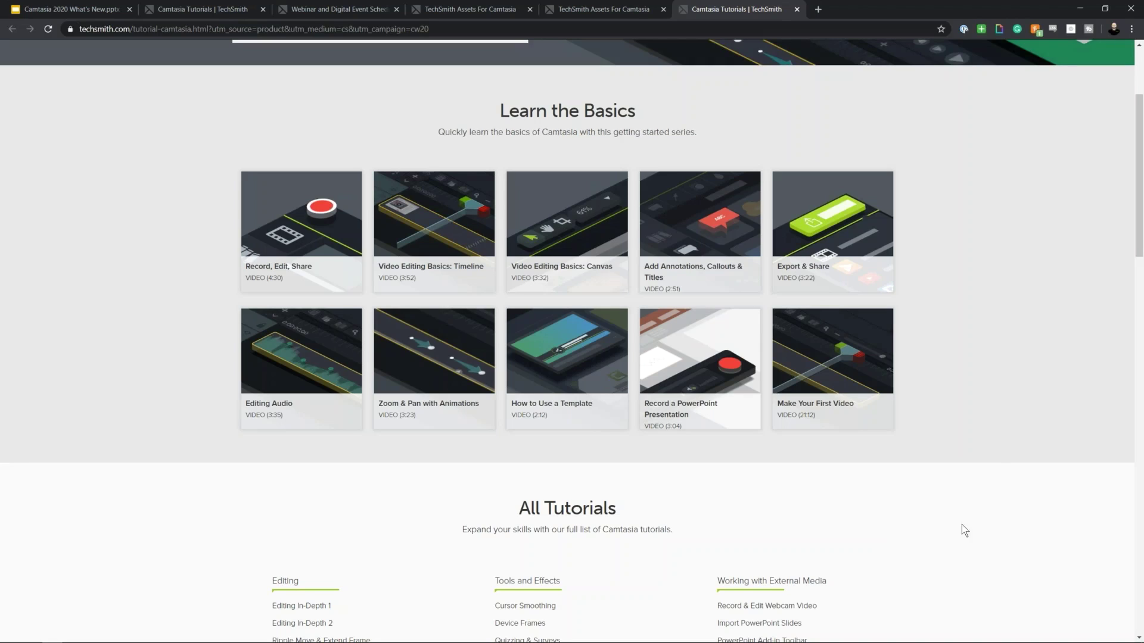
Switch to the Google Slides presentation, present it from the Questions slide through the webinar thank-you slide, and exit the slideshow.
{"action": "left_click", "coordinate": [90, 6]}
{"action": "left_click", "coordinate": [1029, 54]}
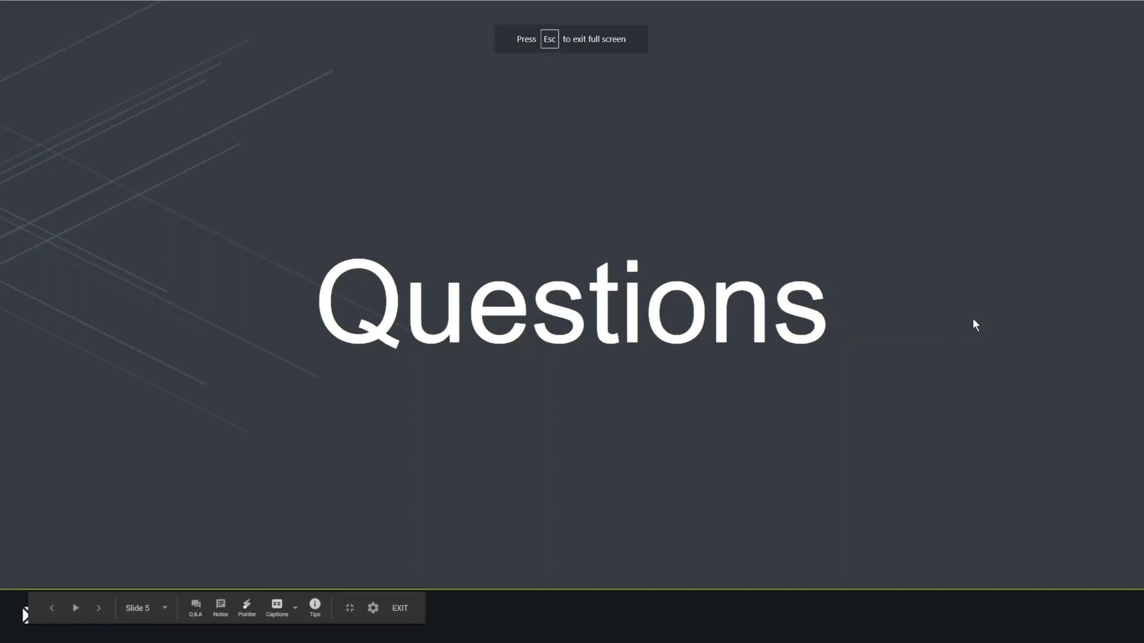
{"action": "left_click", "coordinate": [946, 325]}
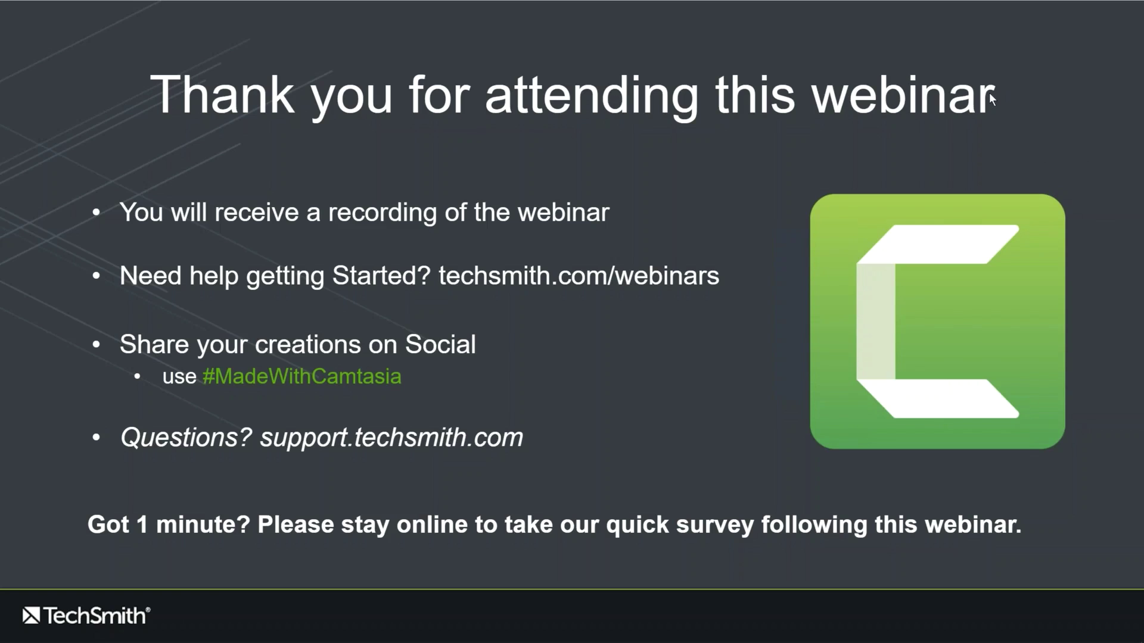
{"action": "key", "text": "Escape"}
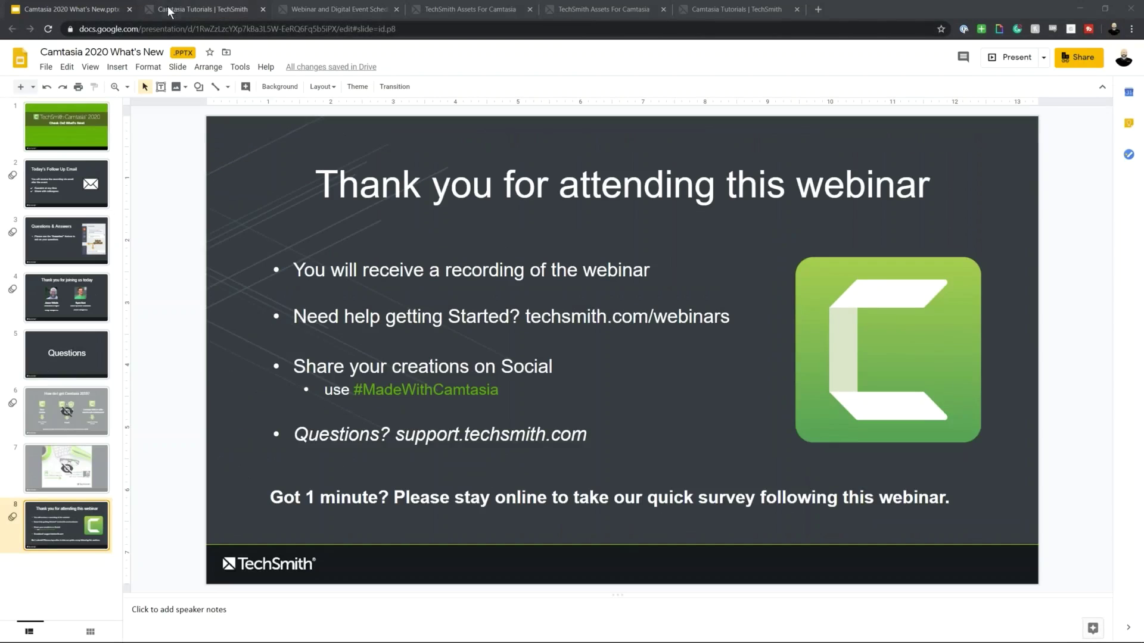
Open the TechSmith webinar schedule page and look through the upcoming Snagit and Camtasia webinars down to the Diving Deeper sessions.
{"action": "left_click", "coordinate": [335, 9]}
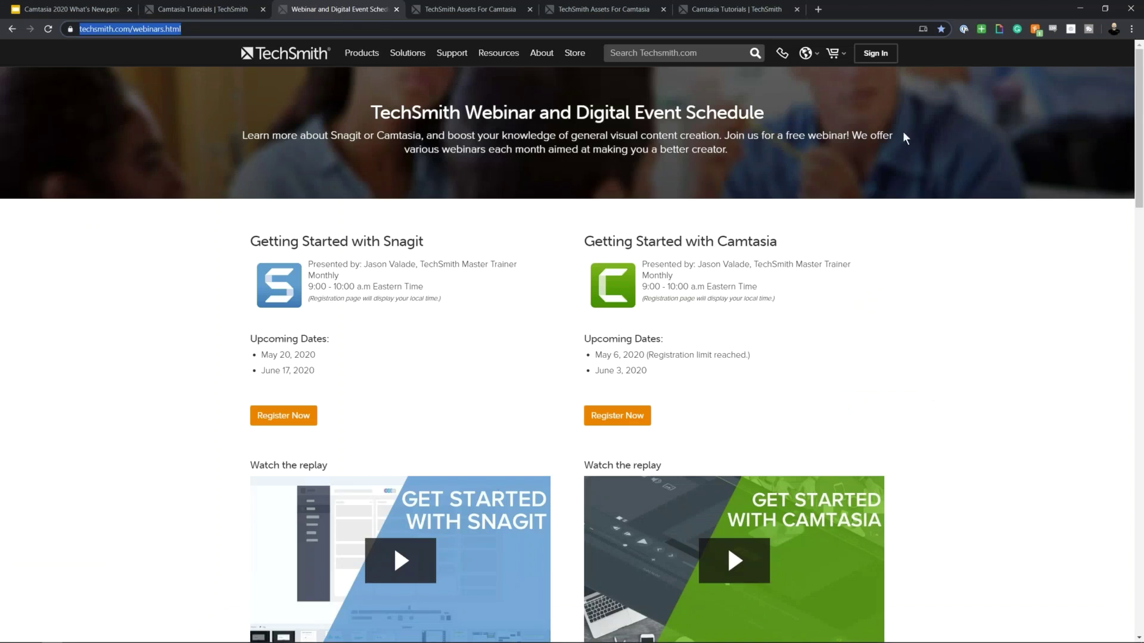
{"action": "left_click", "coordinate": [1137, 86]}
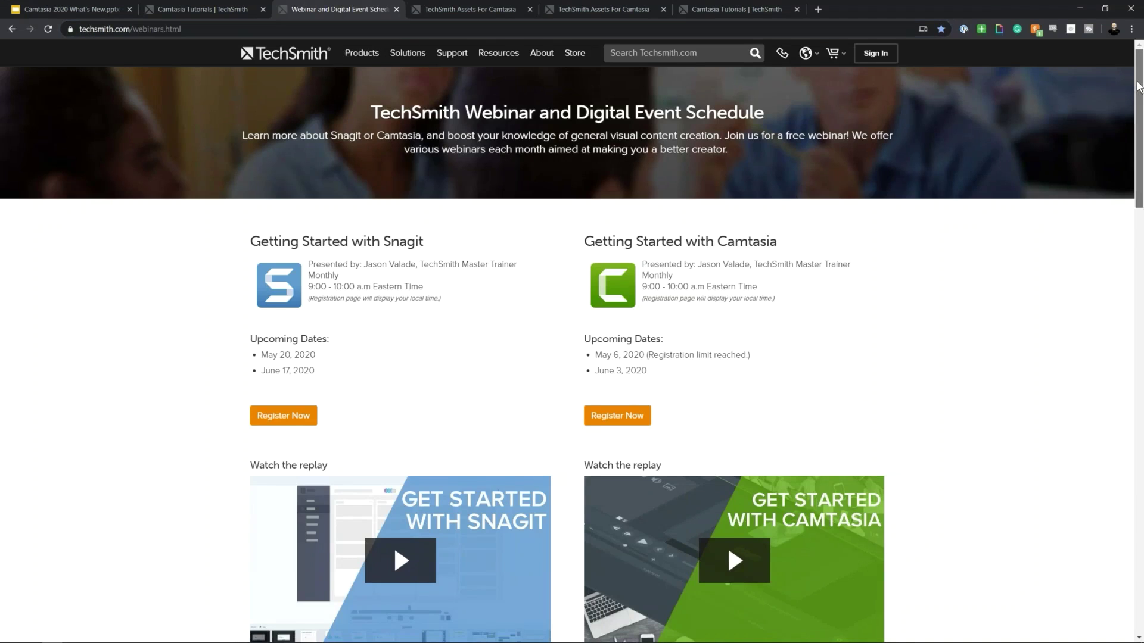
{"action": "left_click_drag", "start_coordinate": [1137, 87], "coordinate": [1139, 274]}
{"action": "left_click_drag", "start_coordinate": [1139, 284], "coordinate": [1134, 320]}
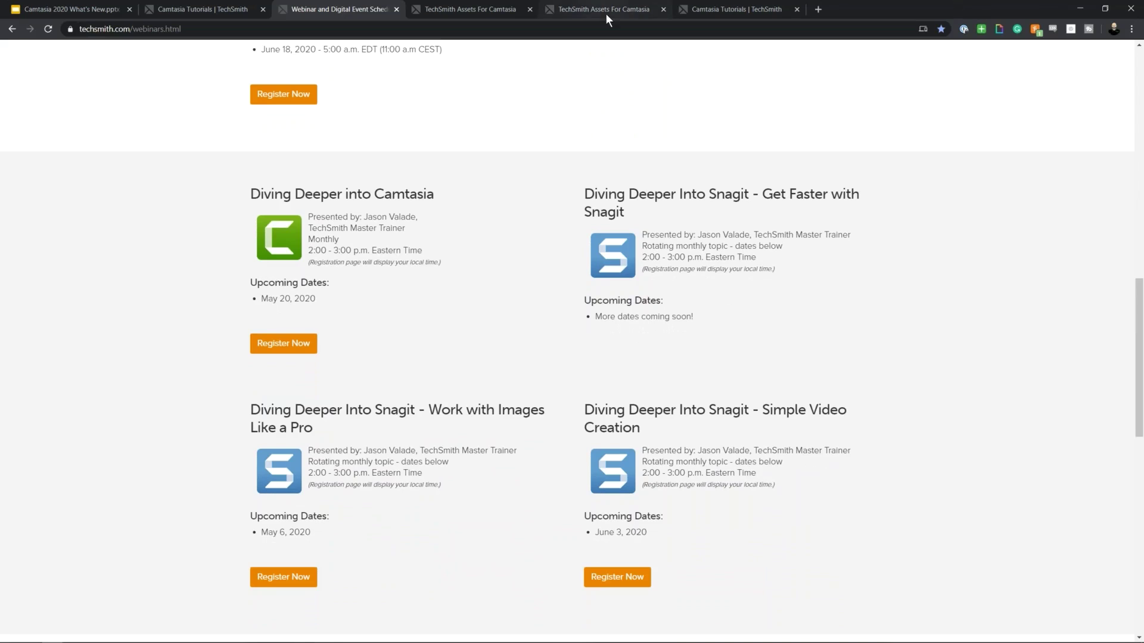
Return to the Camtasia 2020 What's New presentation and start its slideshow.
{"action": "left_click", "coordinate": [90, 7]}
{"action": "left_click", "coordinate": [1016, 57]}
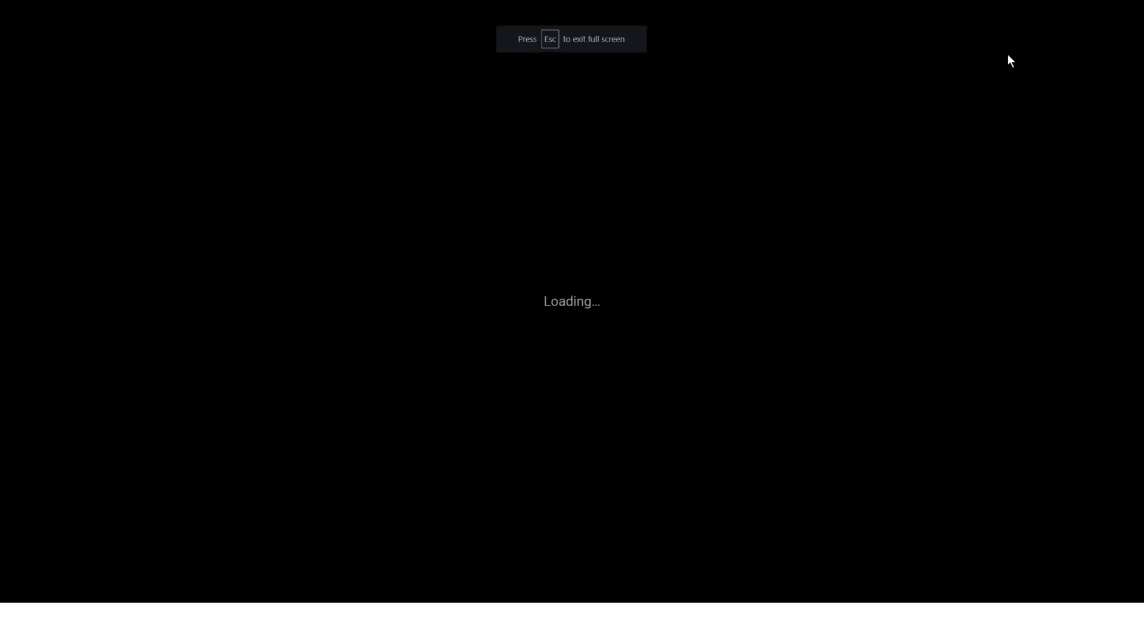